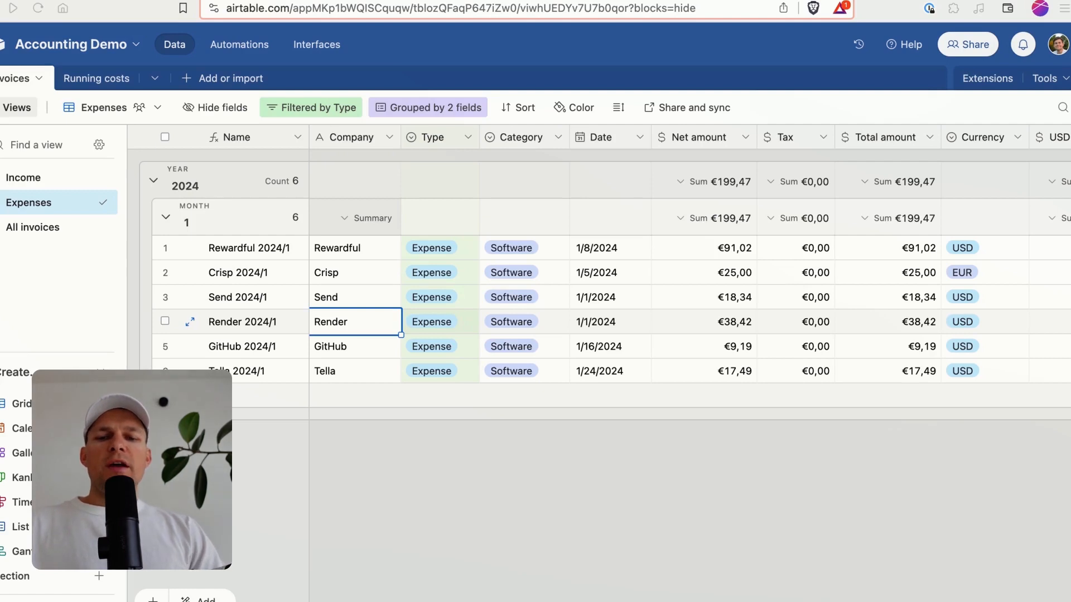
Review the Tella 2024/1 expense record's name, company names, type and category in Airtable
click(239, 372)
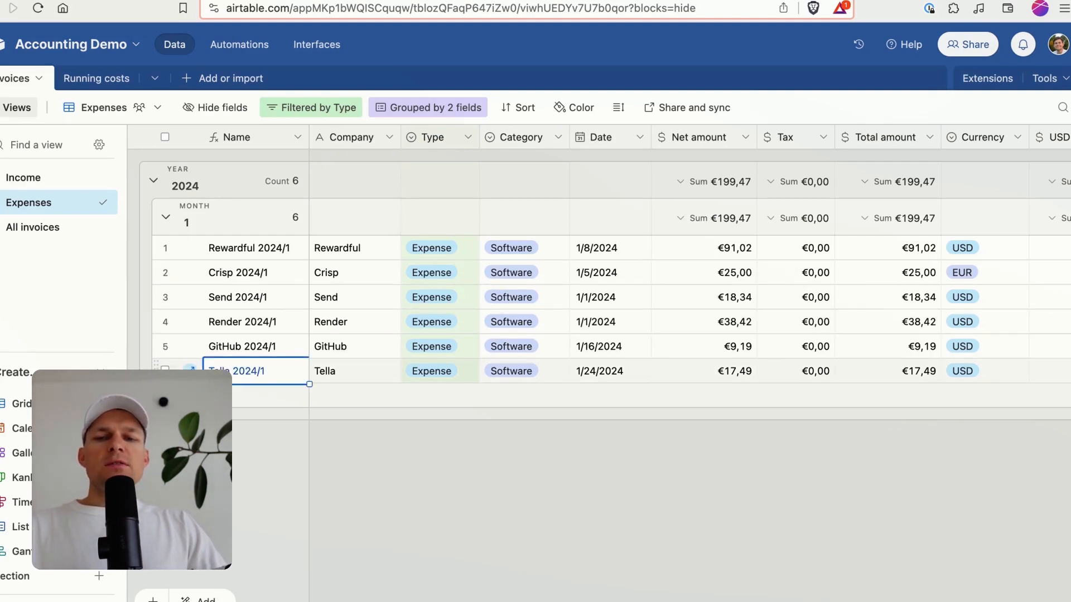
click(166, 369)
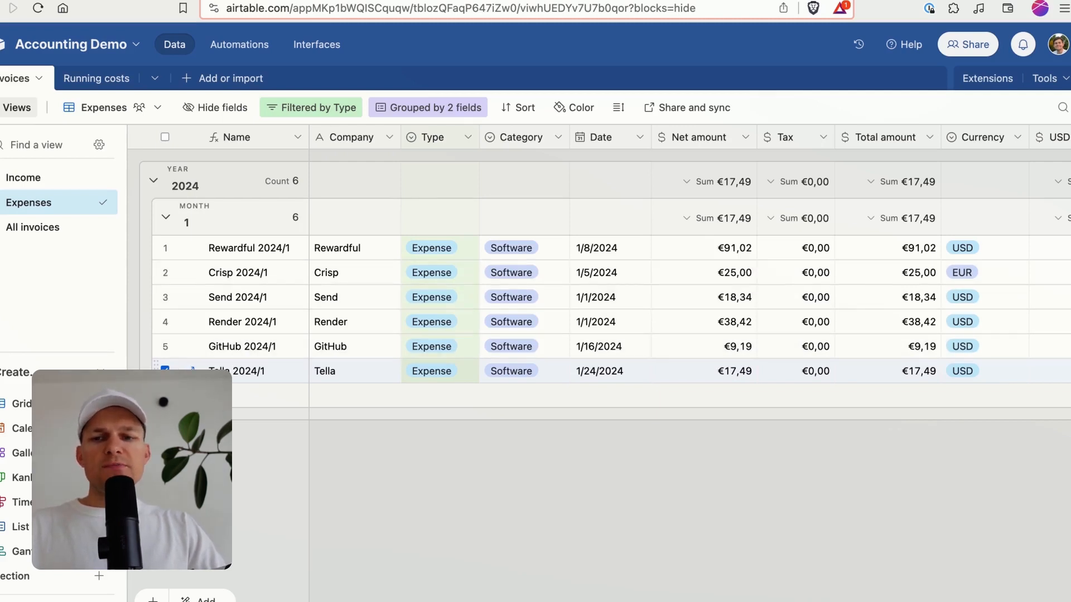
click(165, 369)
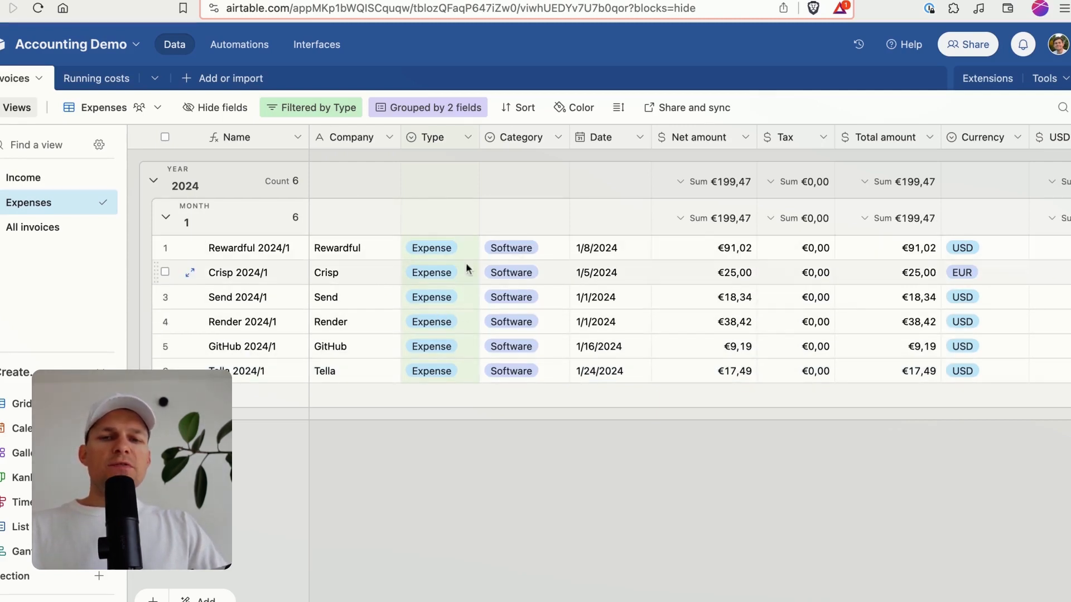
click(359, 258)
click(371, 276)
click(351, 329)
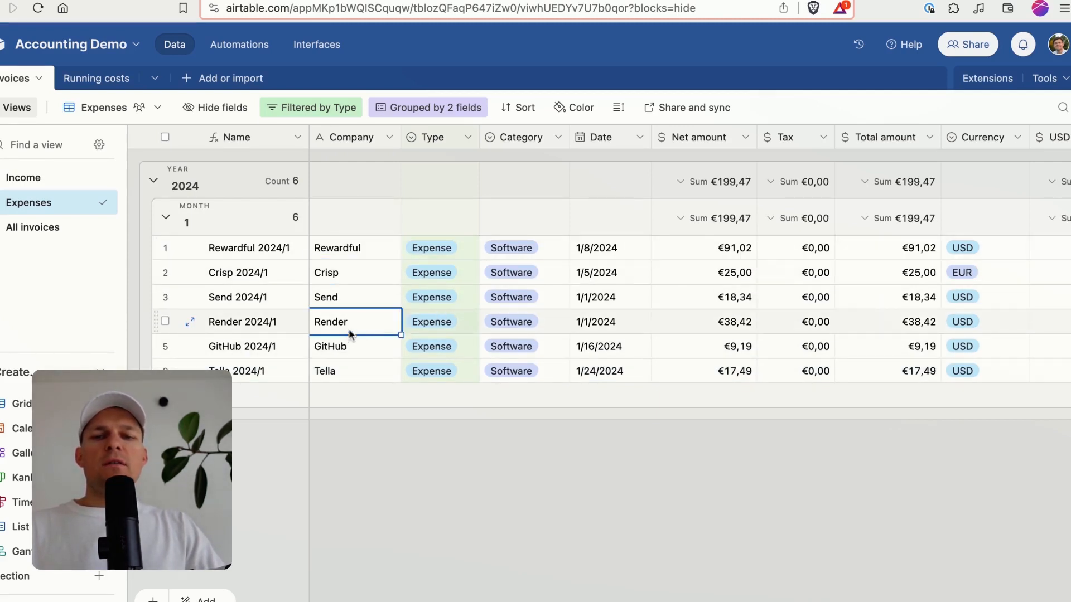
click(254, 369)
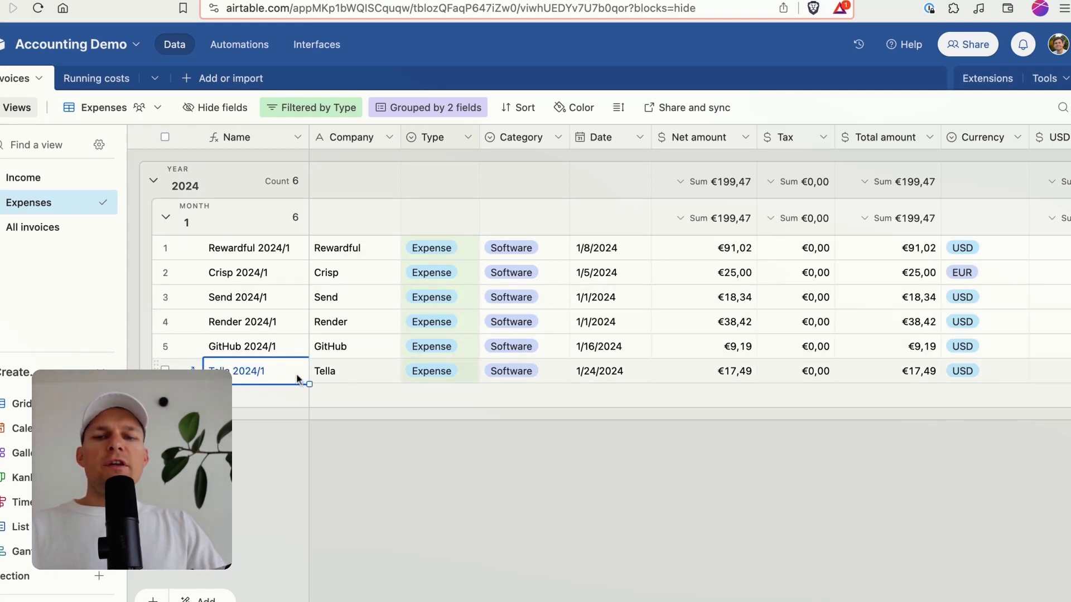
click(457, 372)
click(529, 368)
Check the Tella row's net amount and attached invoice document, then switch to the Zapier tab
scroll(641, 339, right, 3)
click(578, 370)
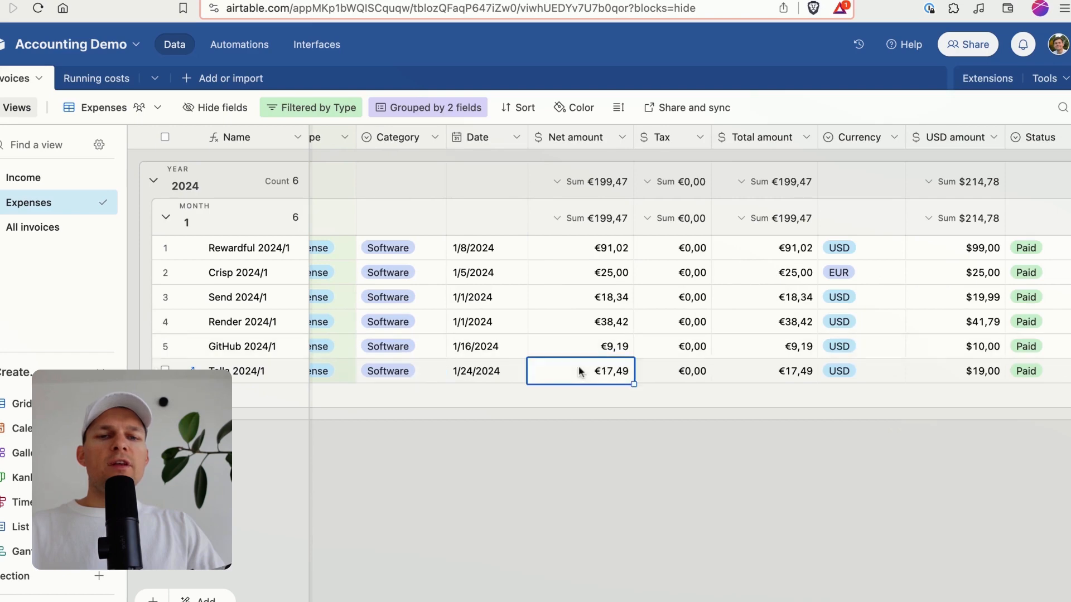
scroll(614, 357, right, 8)
click(853, 372)
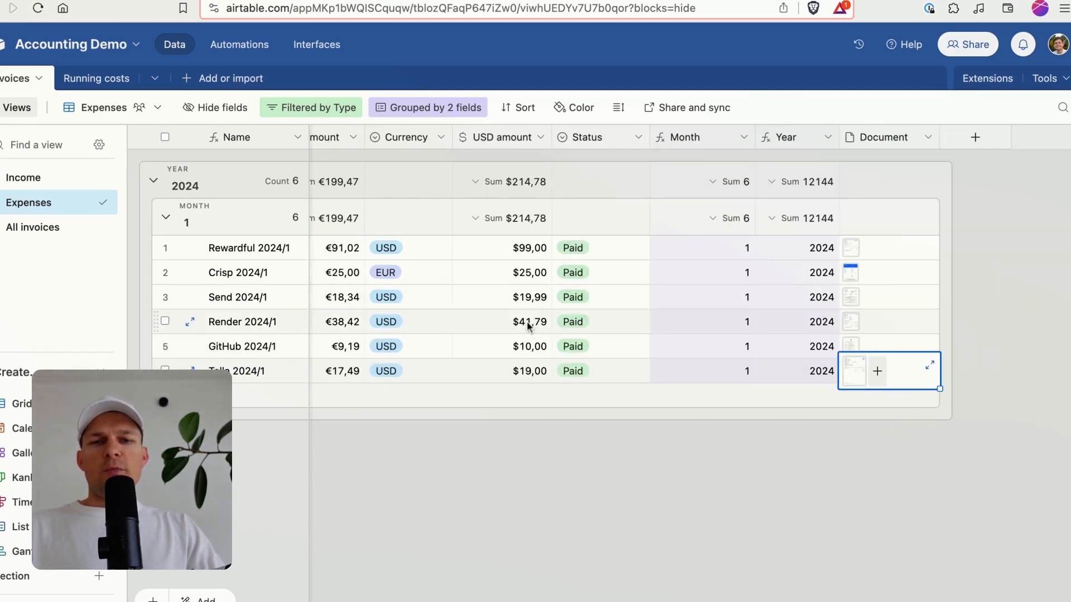
scroll(462, 335, left, 10)
click(145, 0)
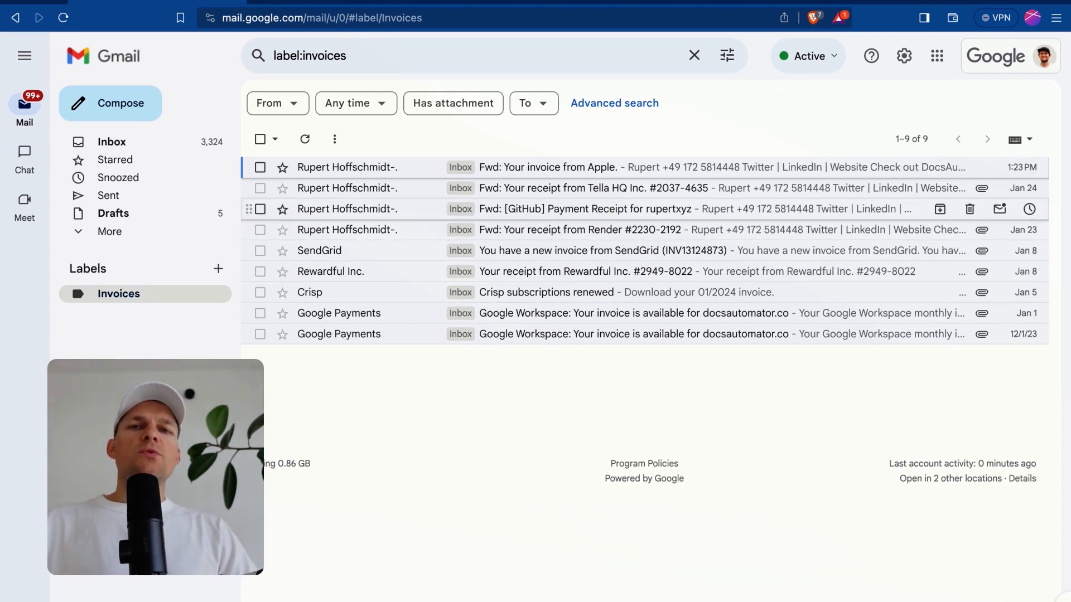
In a new tab, write out the user's e-mail address with a +invoices tag and select it
key(super+t)
text(ruper)
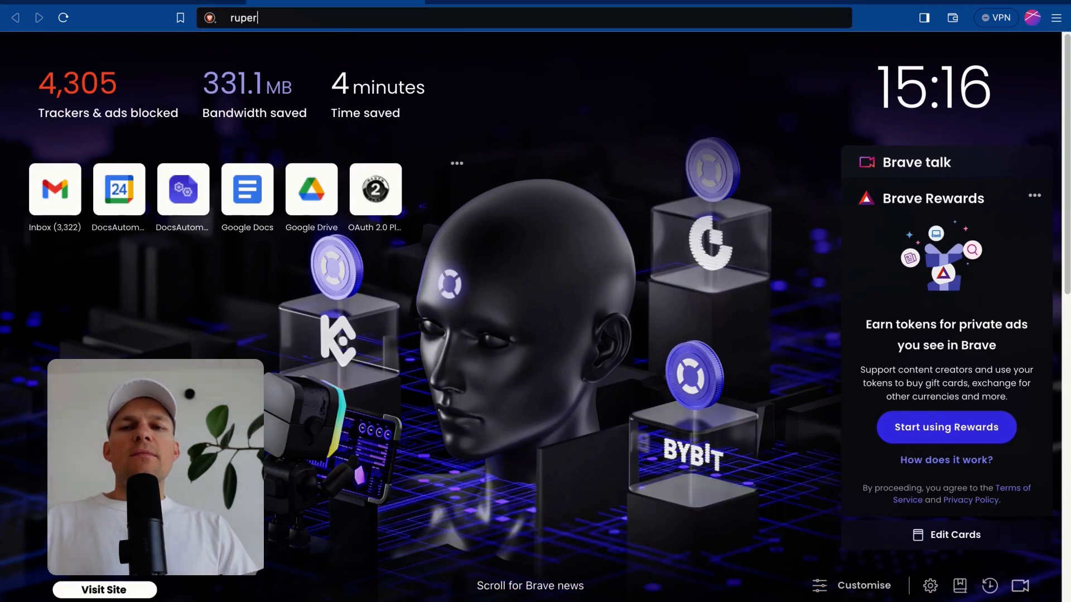
text(t+invoic)
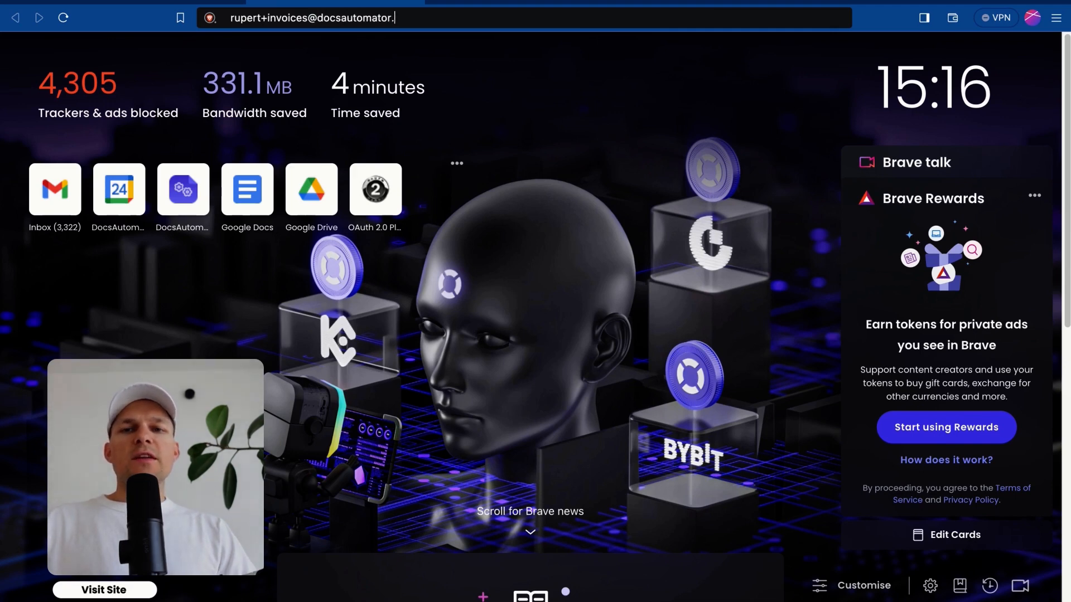
key(BackSpace)
key(BackSpace)
key(BackSpace)
key(BackSpace)
key(BackSpace)
key(BackSpace)
key(BackSpace)
key(BackSpace)
key(BackSpace)
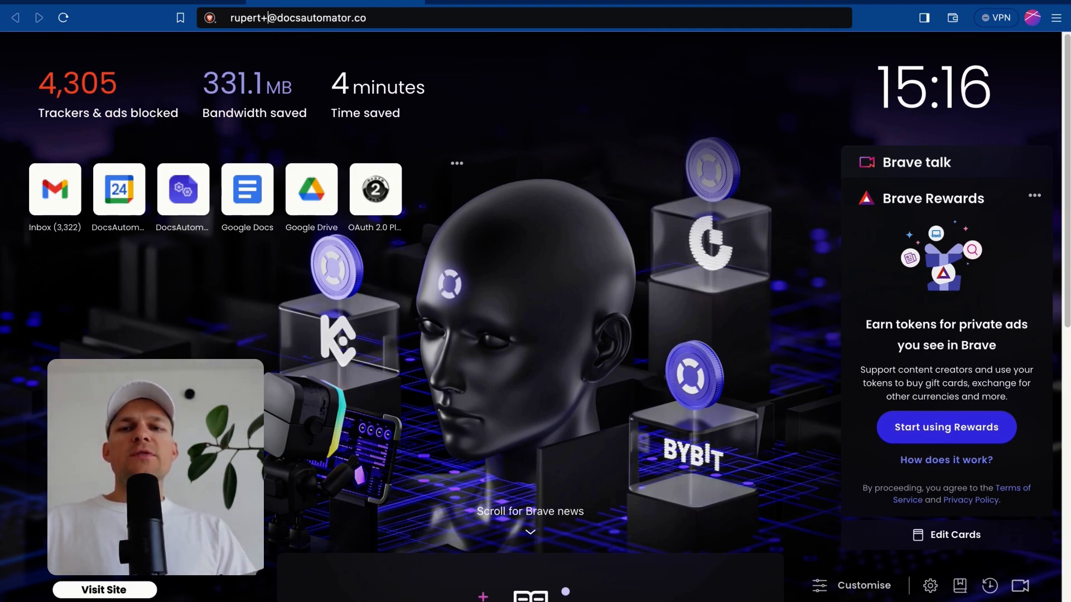
text(+invoices)
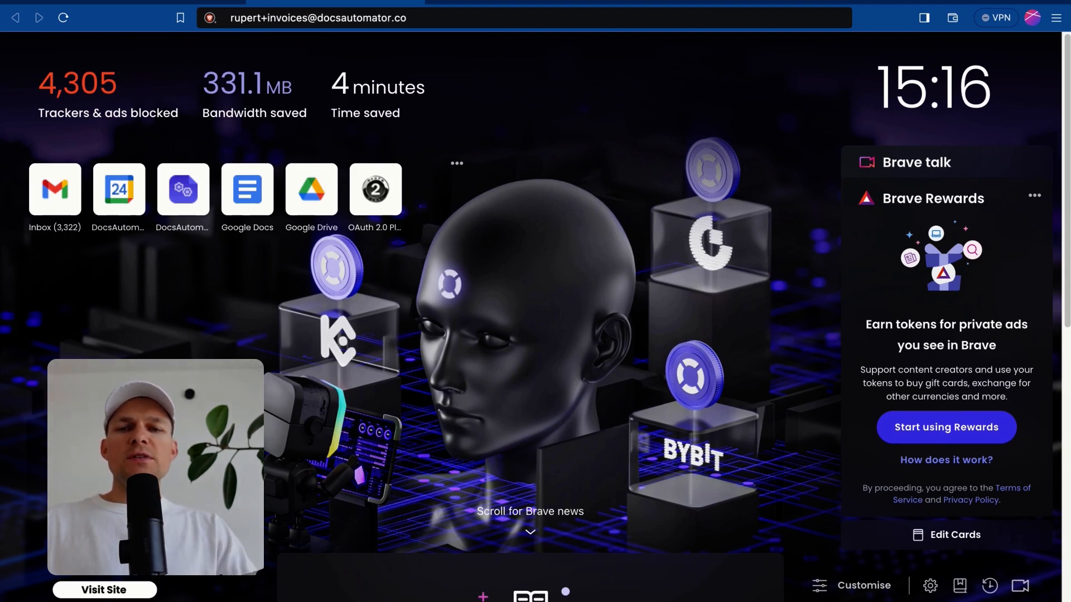
double_click(352, 16)
key(ctrl+a)
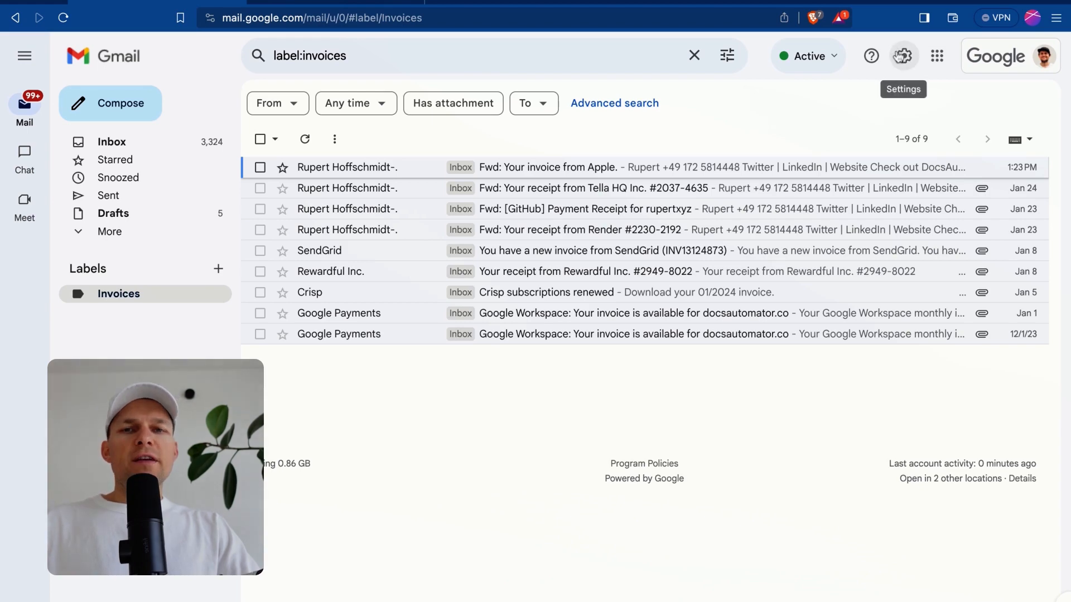
Open Gmail's Filters and Blocked Addresses settings to view the invoices-alias filter rule
click(899, 55)
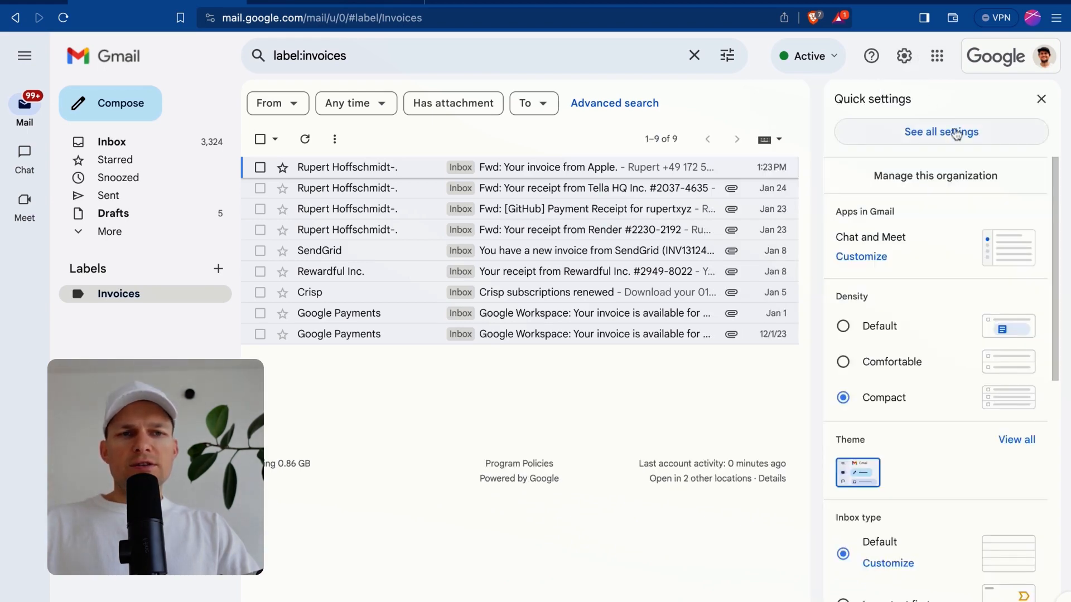
click(939, 132)
click(540, 129)
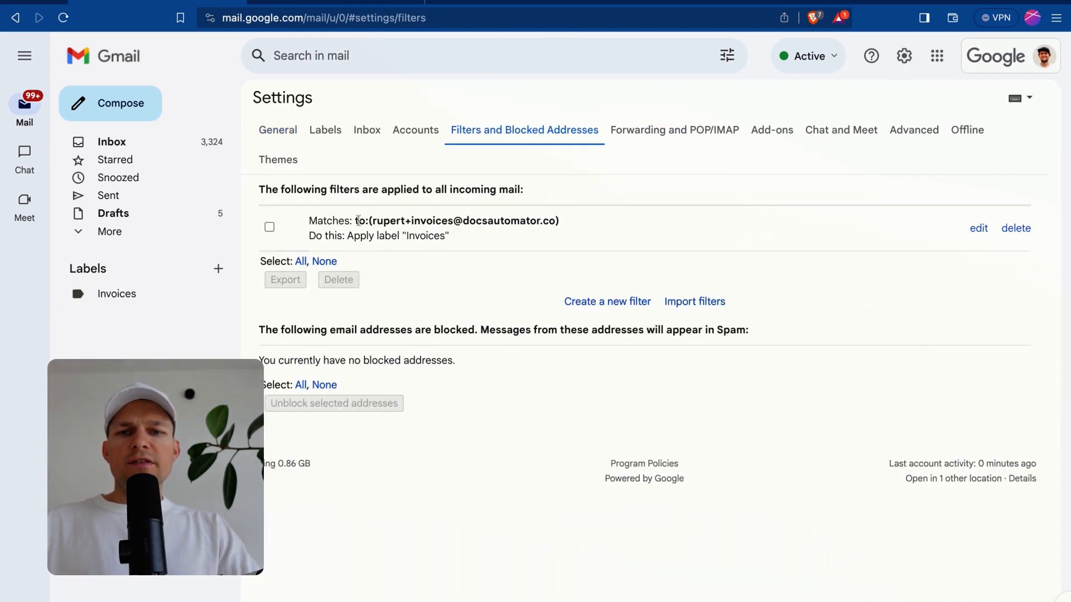
drag(358, 221, 587, 237)
click(708, 183)
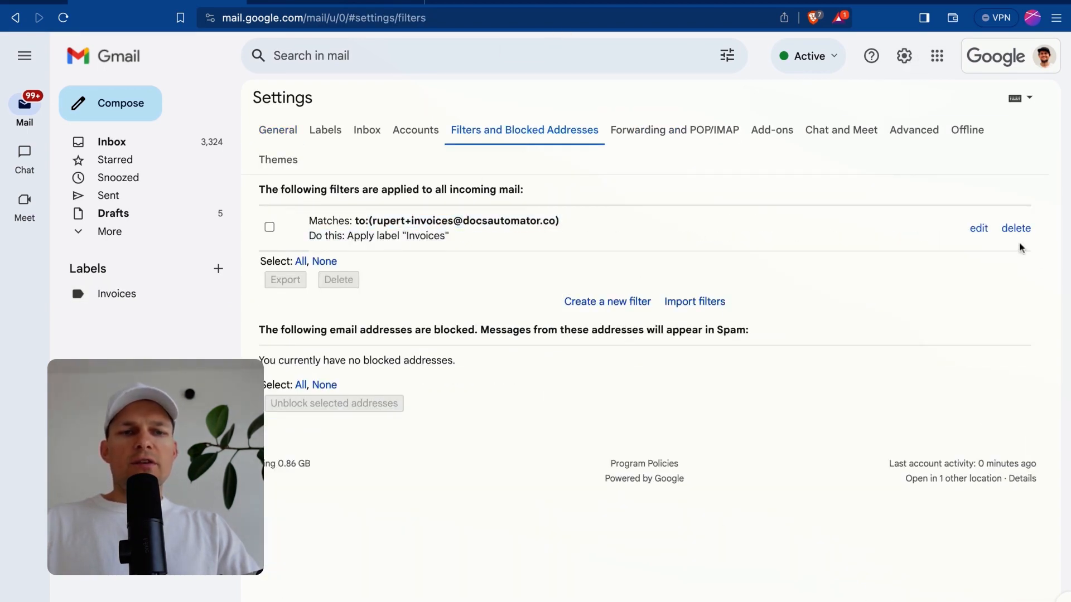
Inspect the filter's recipient criteria and its Invoices label action, cancel, then open the Invoices label
click(979, 229)
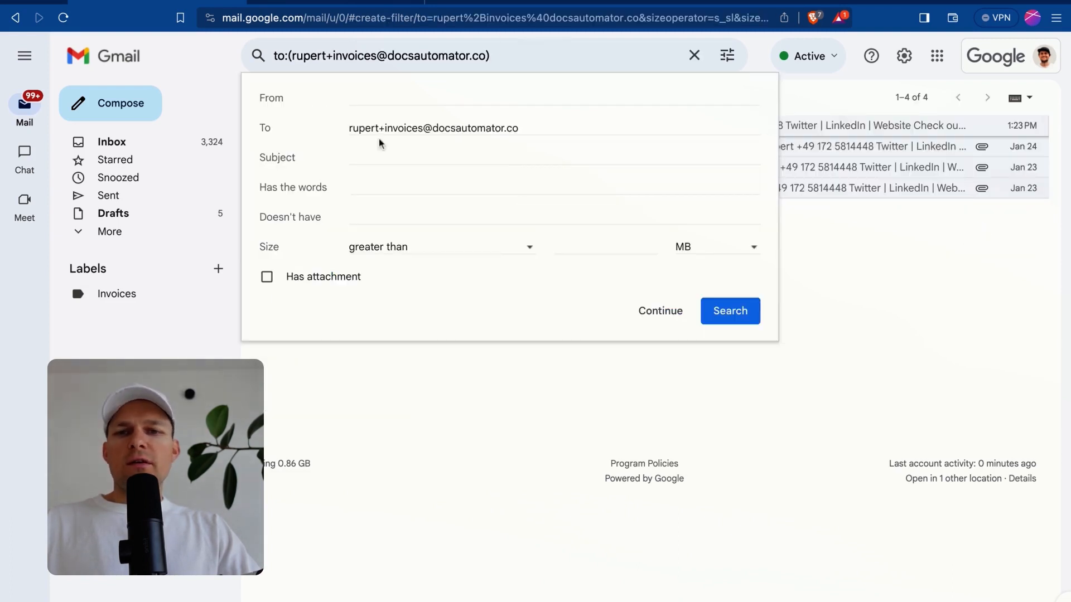
drag(350, 129, 518, 128)
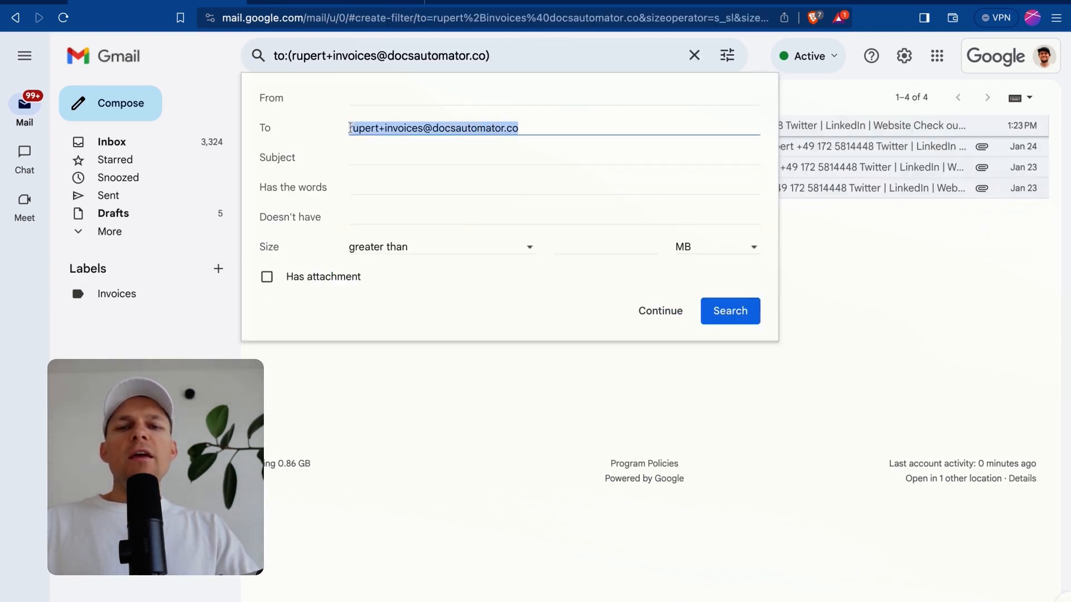
click(503, 135)
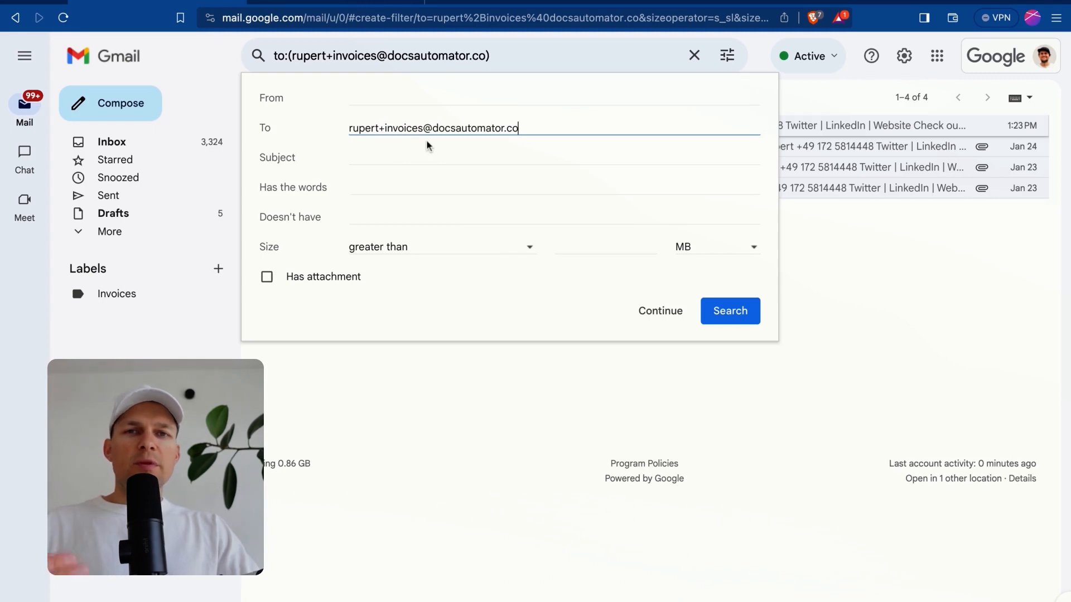
click(631, 312)
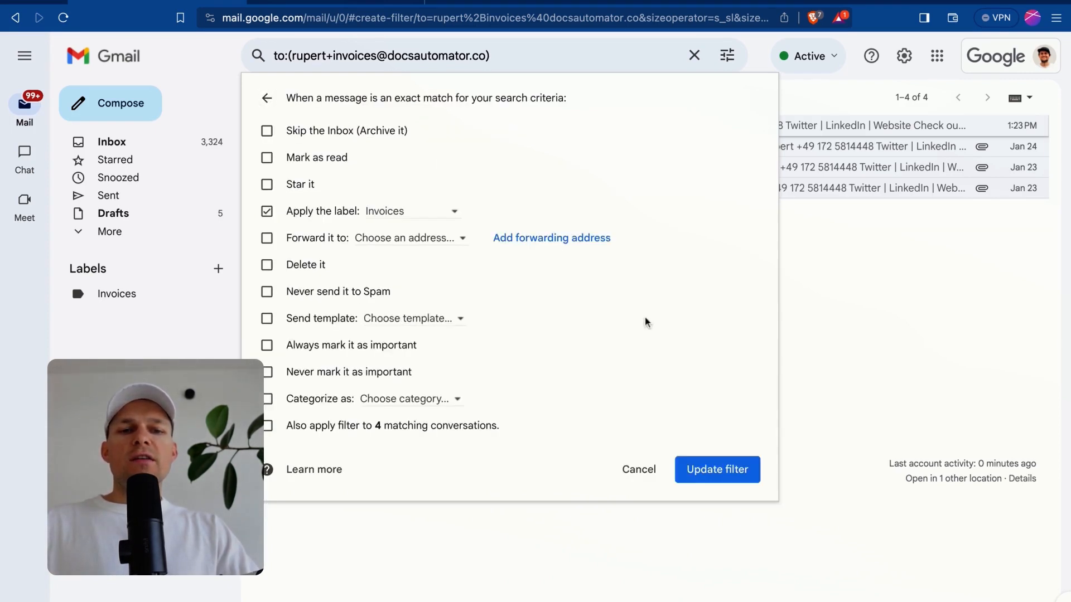
click(365, 213)
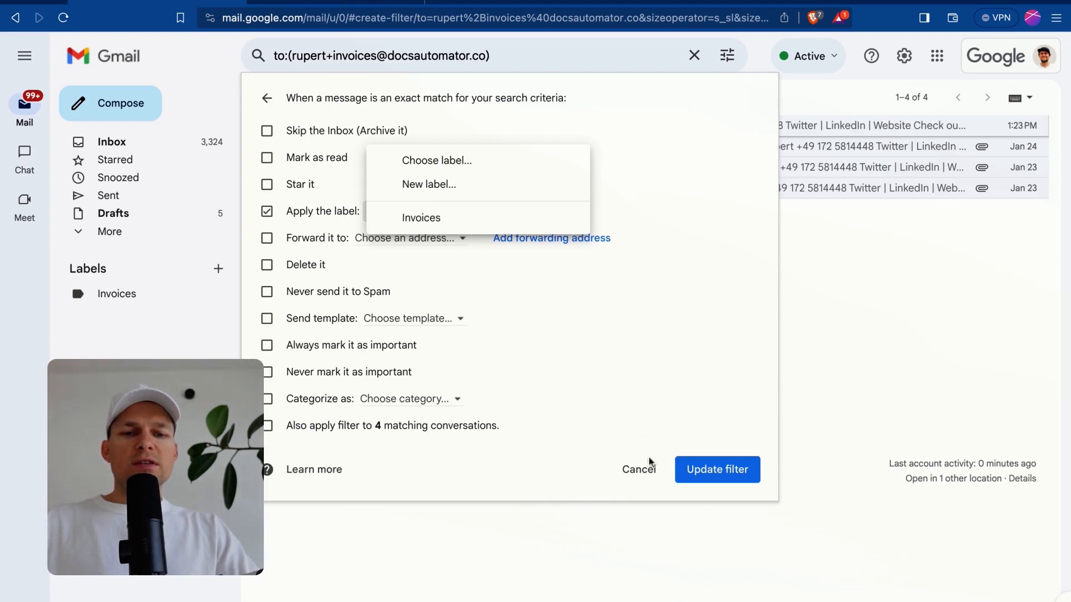
click(641, 469)
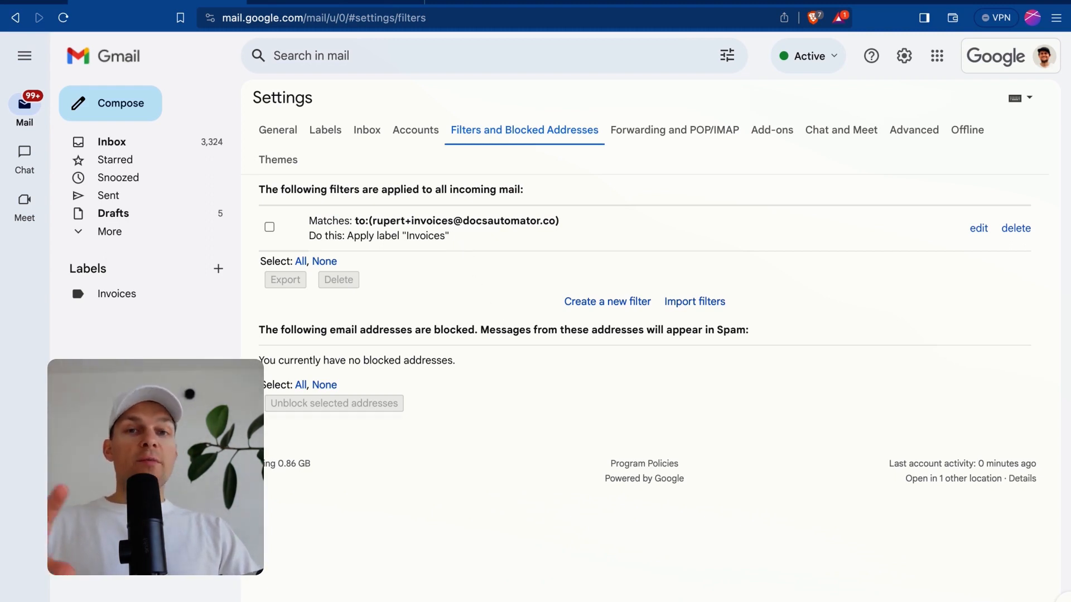
click(149, 298)
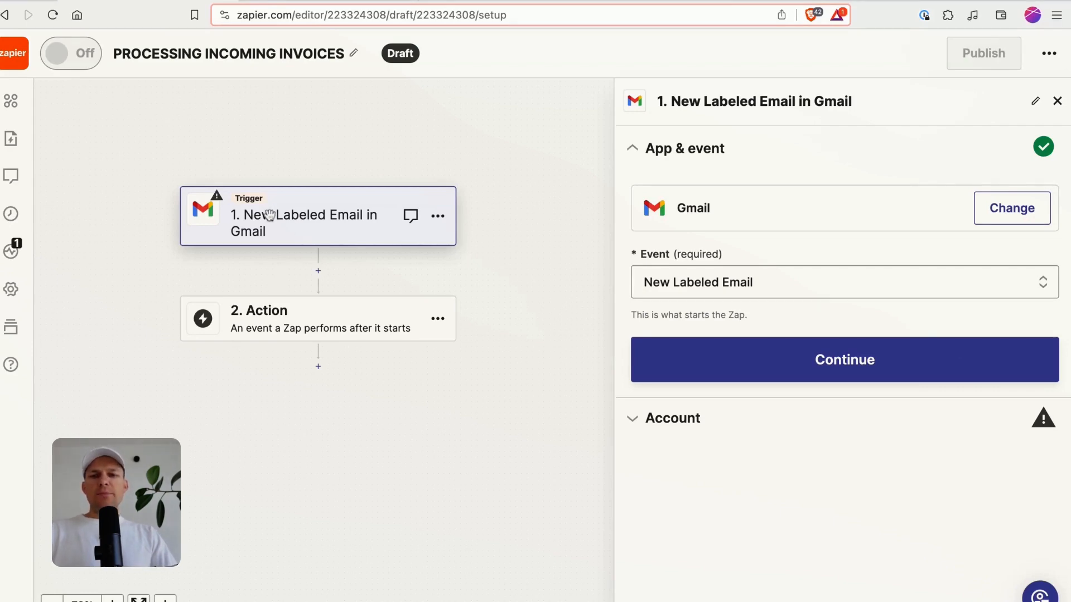
Connect the Gmail account to the New Labeled Email trigger and set its label to Invoices
click(896, 366)
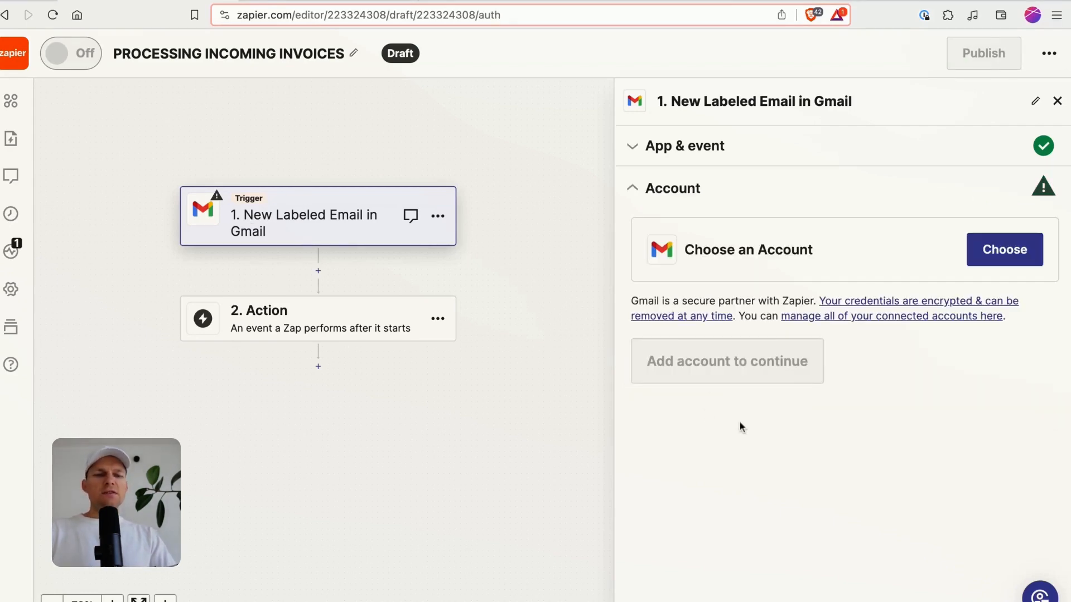
click(979, 256)
click(796, 386)
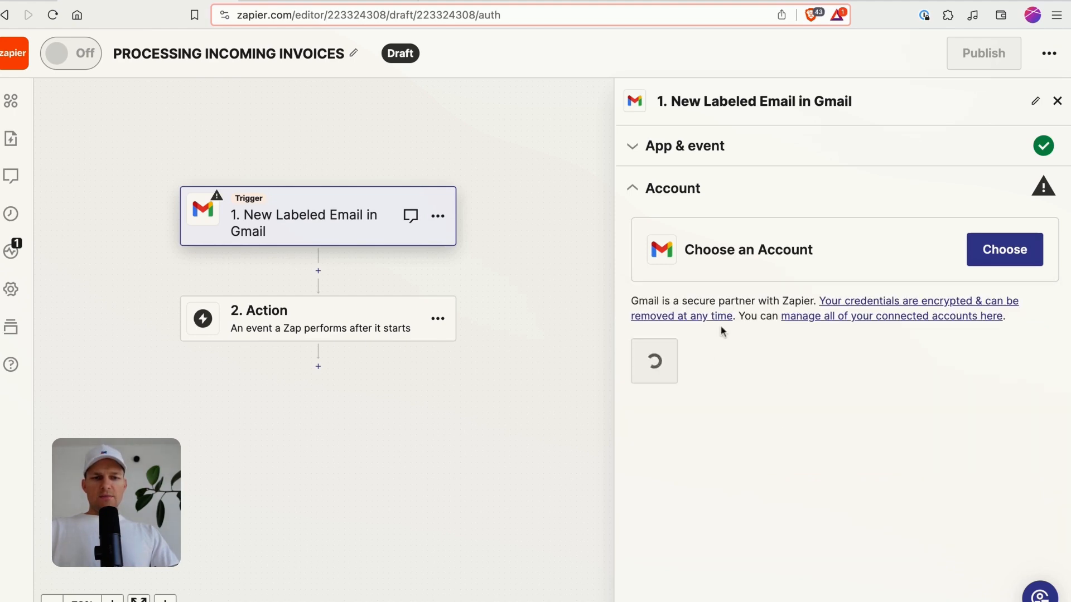
click(689, 359)
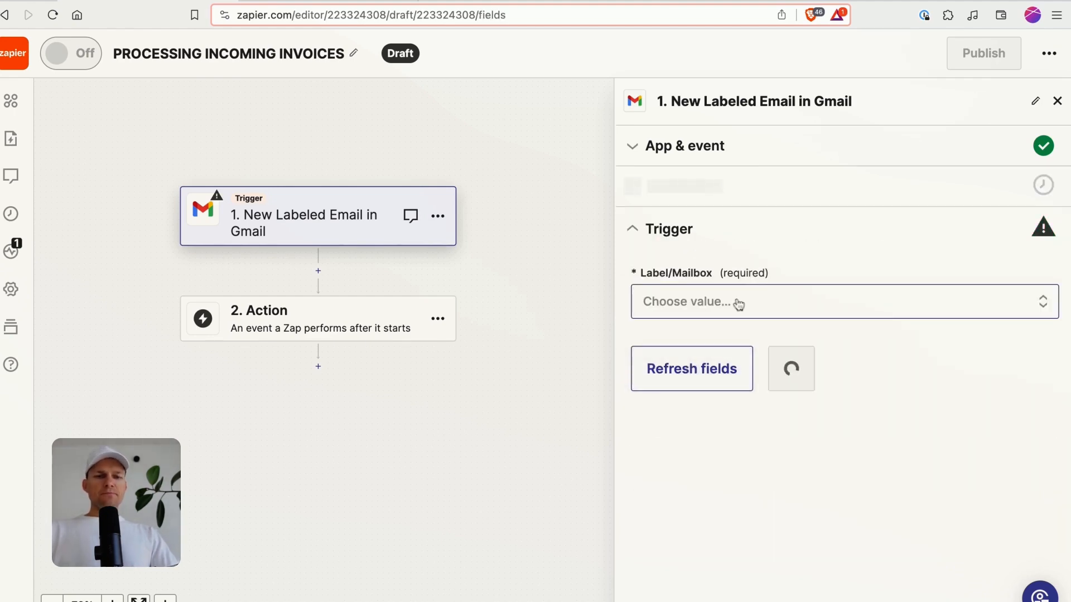
click(739, 304)
text(invoice)
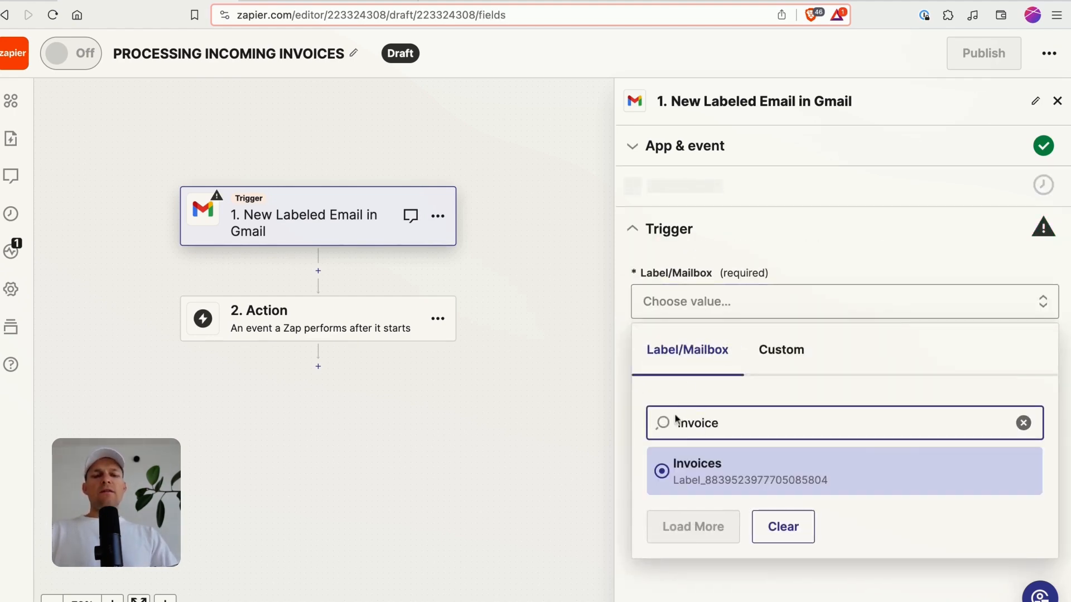
click(683, 474)
click(779, 374)
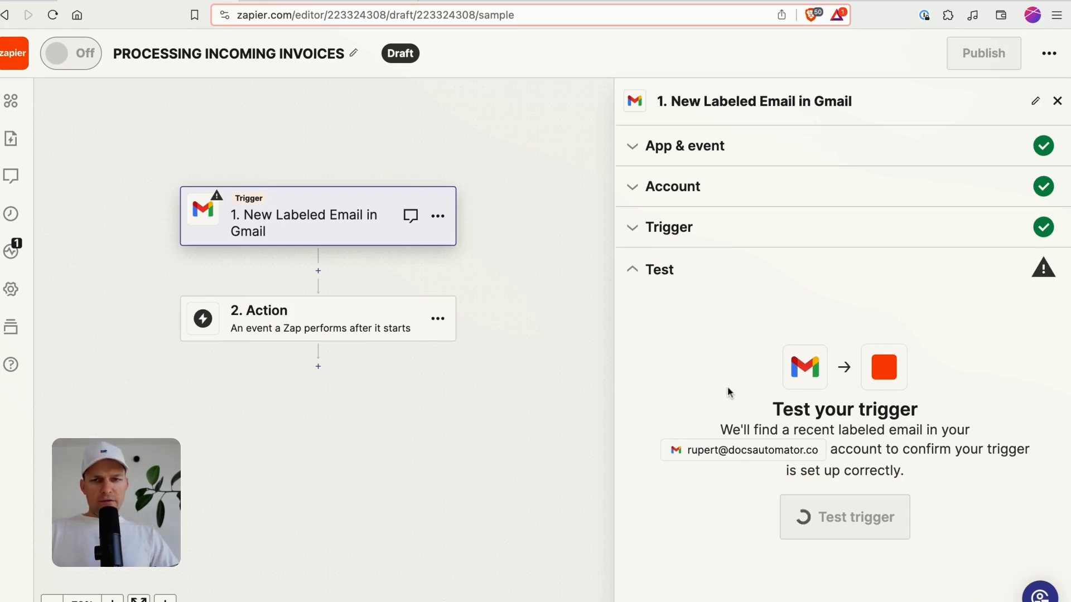
Run the trigger test to fetch sample labeled emails
click(857, 503)
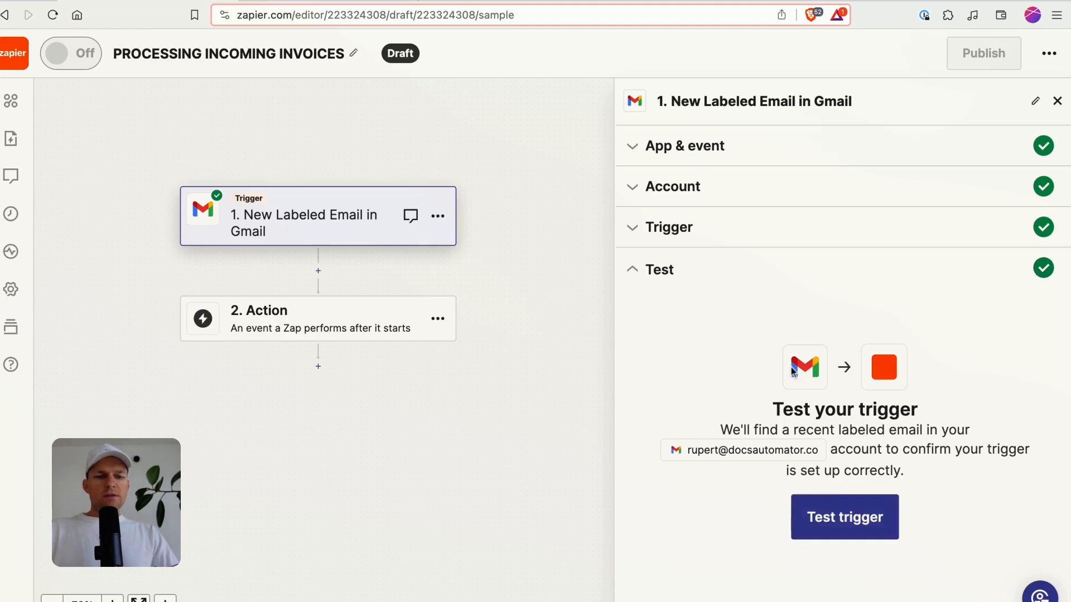
scroll(915, 446, down, 10)
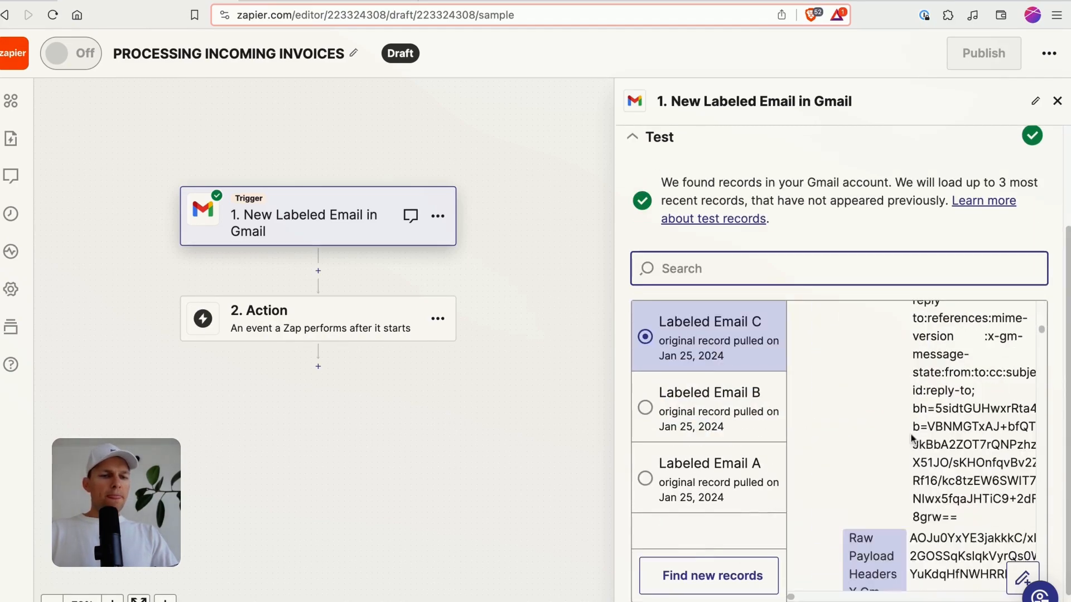
scroll(900, 456, down, 10)
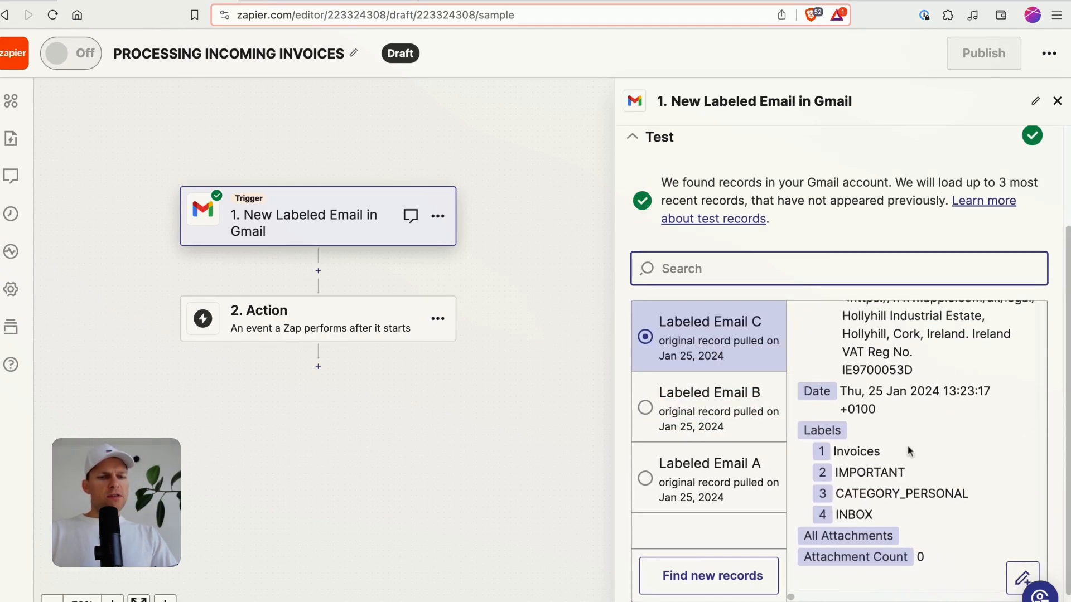
scroll(903, 446, up, 5)
scroll(908, 440, up, 5)
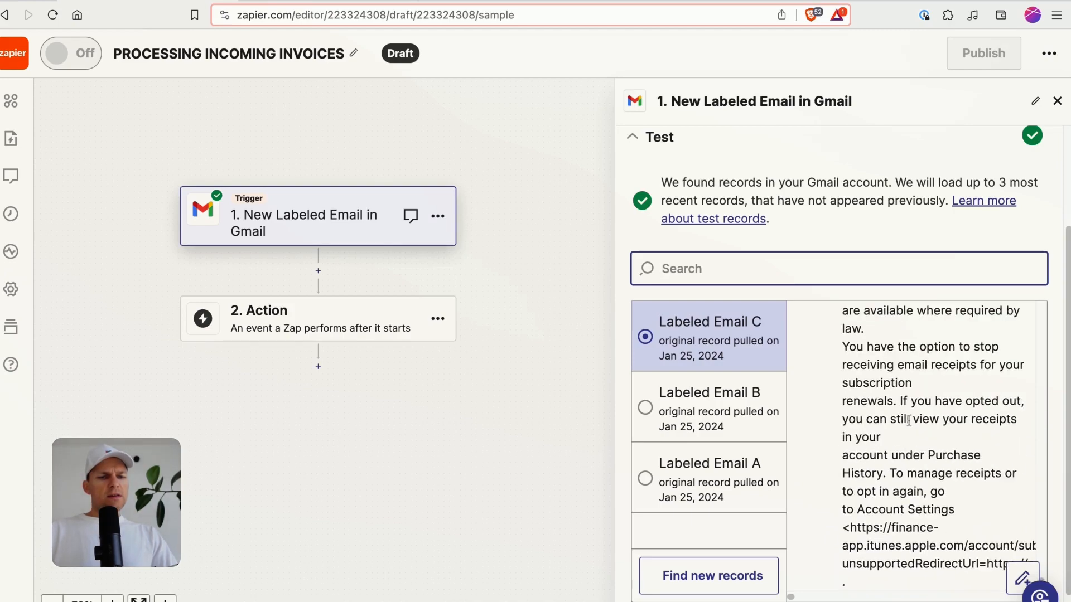
Pick Labeled Email B, the one with a PDF attachment, as the sample record and continue
click(773, 415)
scroll(890, 413, down, 10)
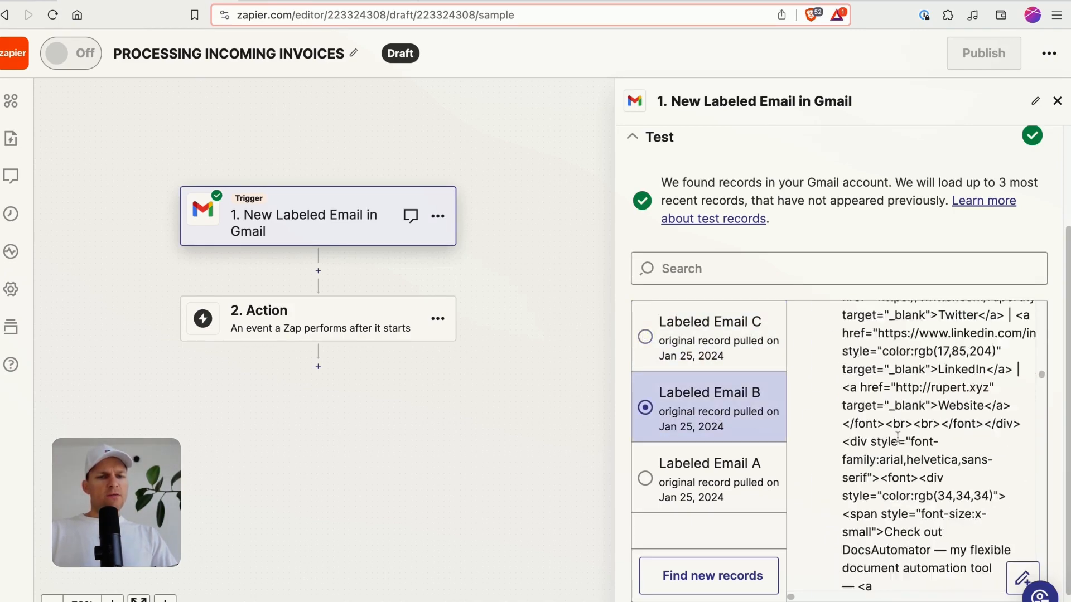
scroll(890, 412, down, 10)
scroll(892, 407, up, 1)
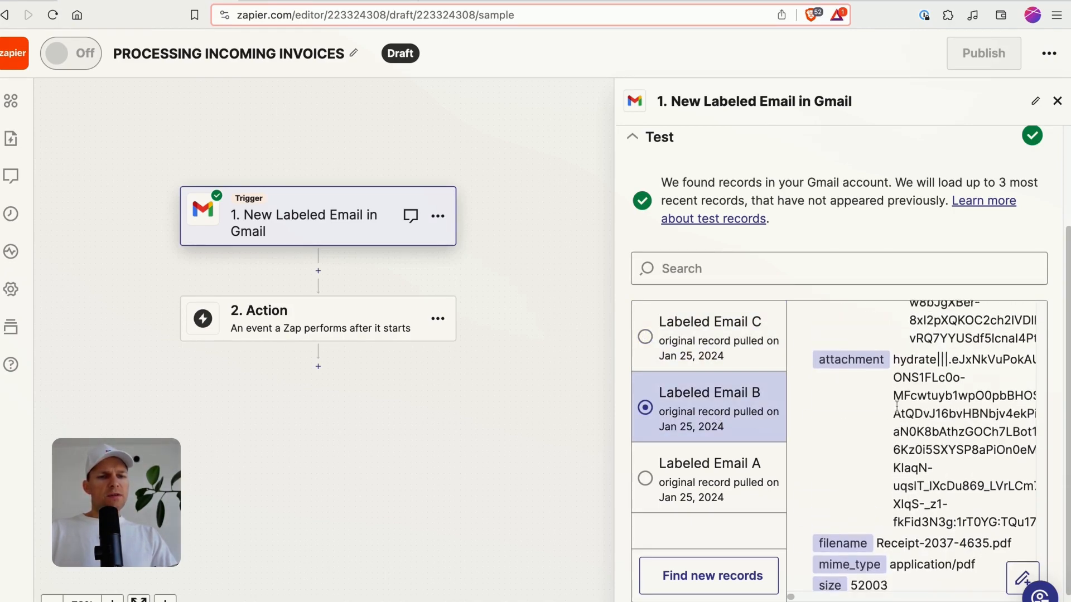
scroll(895, 396, down, 5)
scroll(902, 379, up, 4)
scroll(902, 379, up, 10)
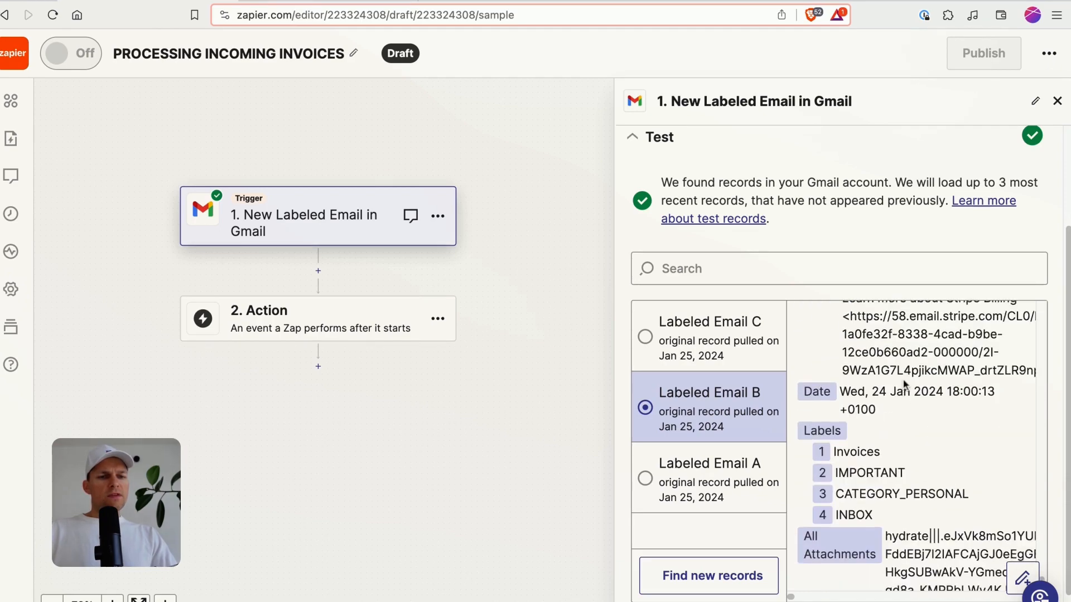
scroll(905, 387, up, 1)
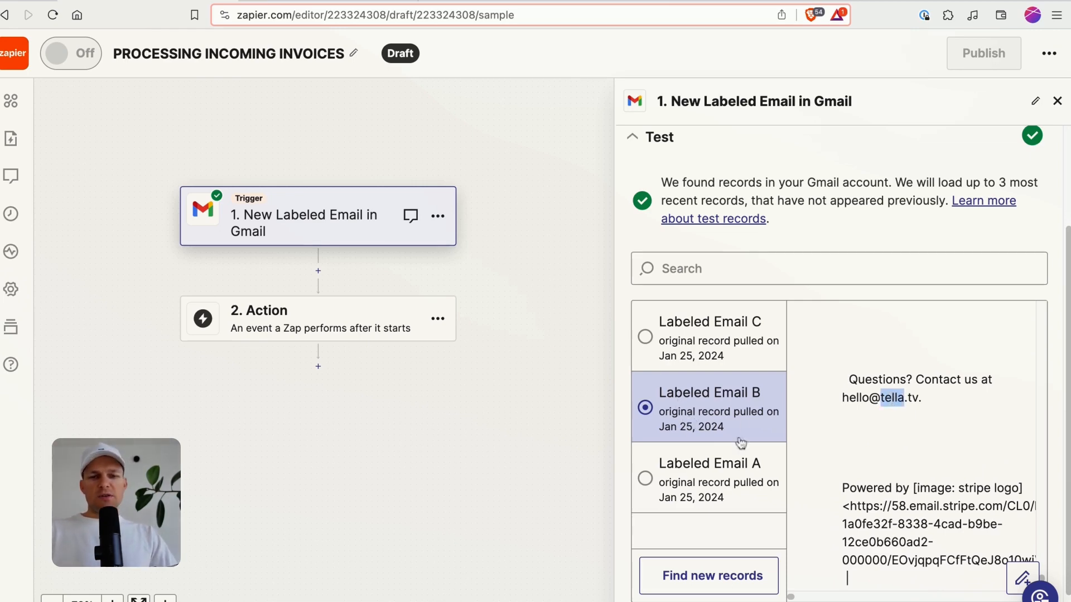
scroll(831, 253, down, 1)
click(825, 596)
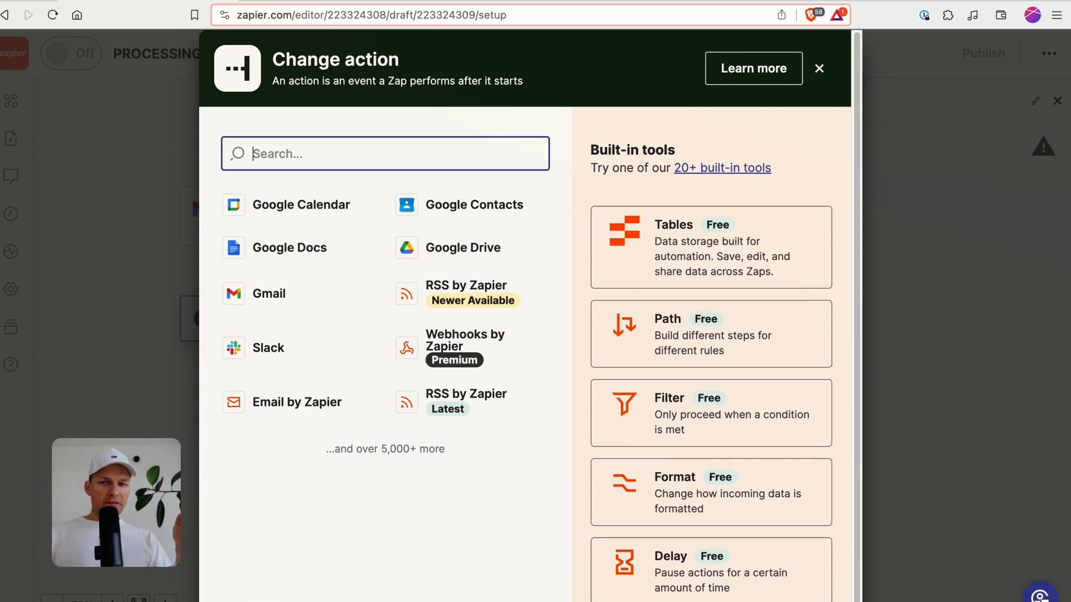
Add a Paths step and rename Path A to ATTACHMENT
click(665, 348)
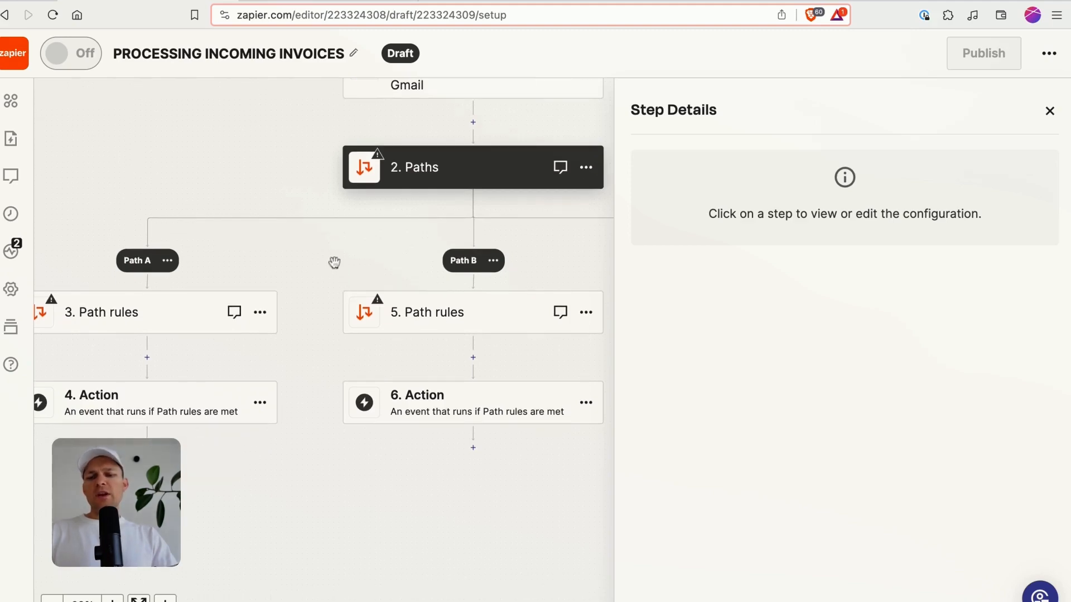
click(280, 263)
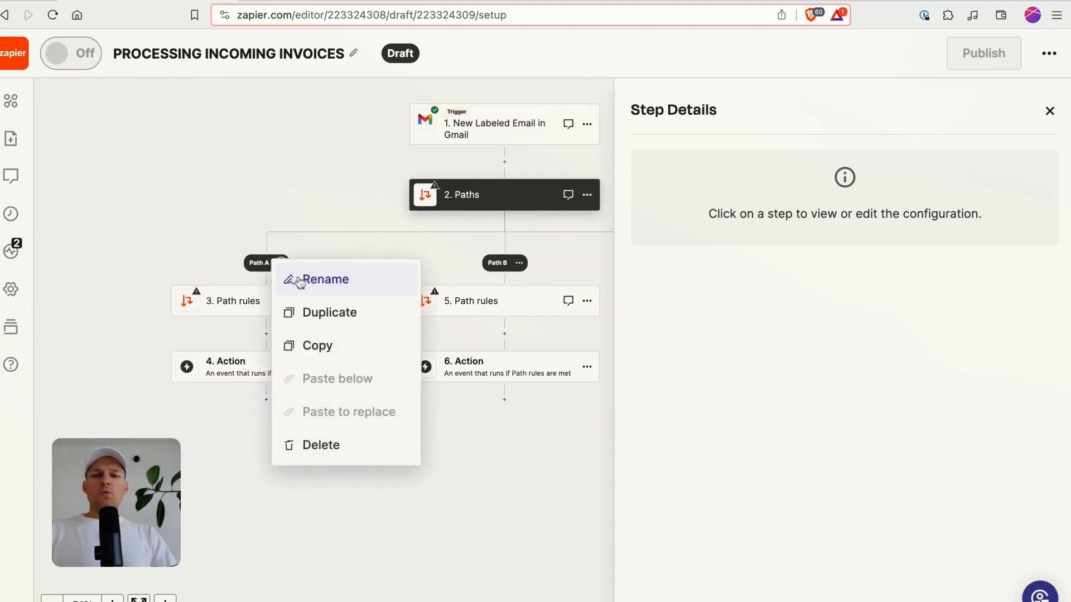
click(299, 279)
text(ATT)
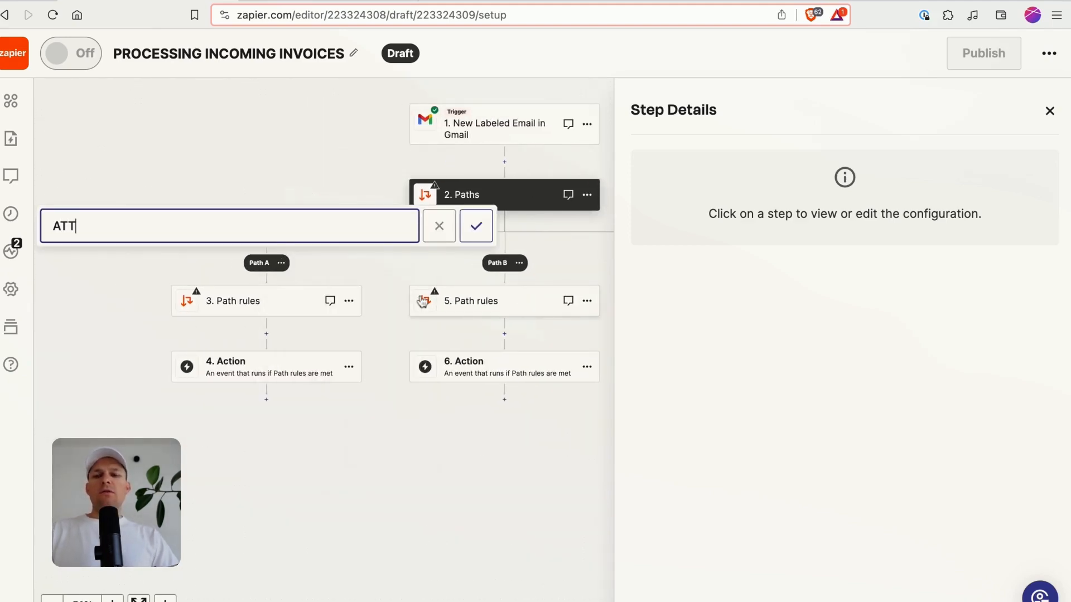
text(ACHMENT)
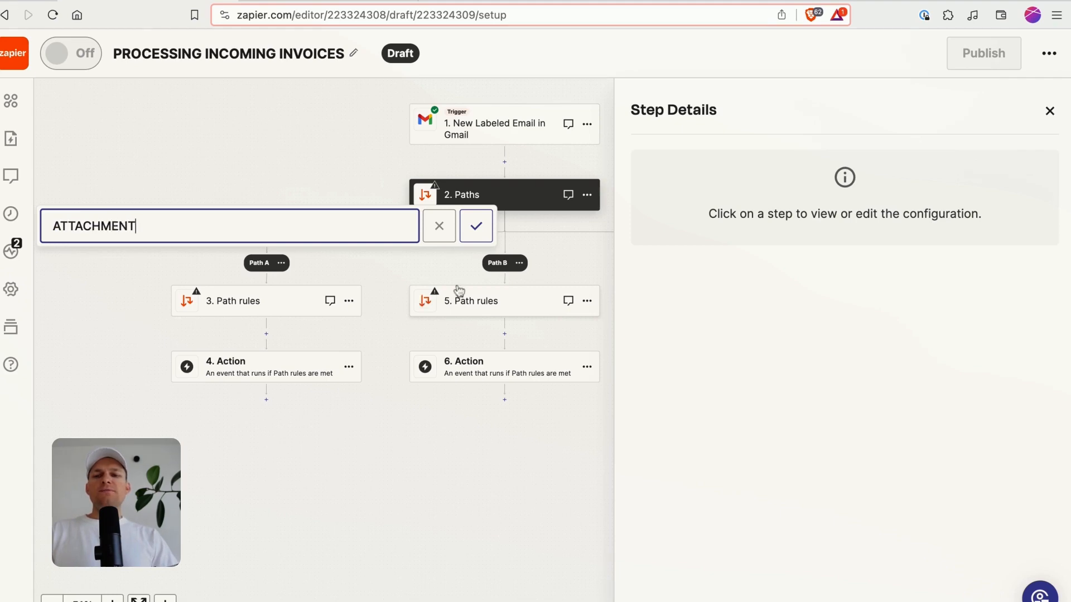
click(476, 226)
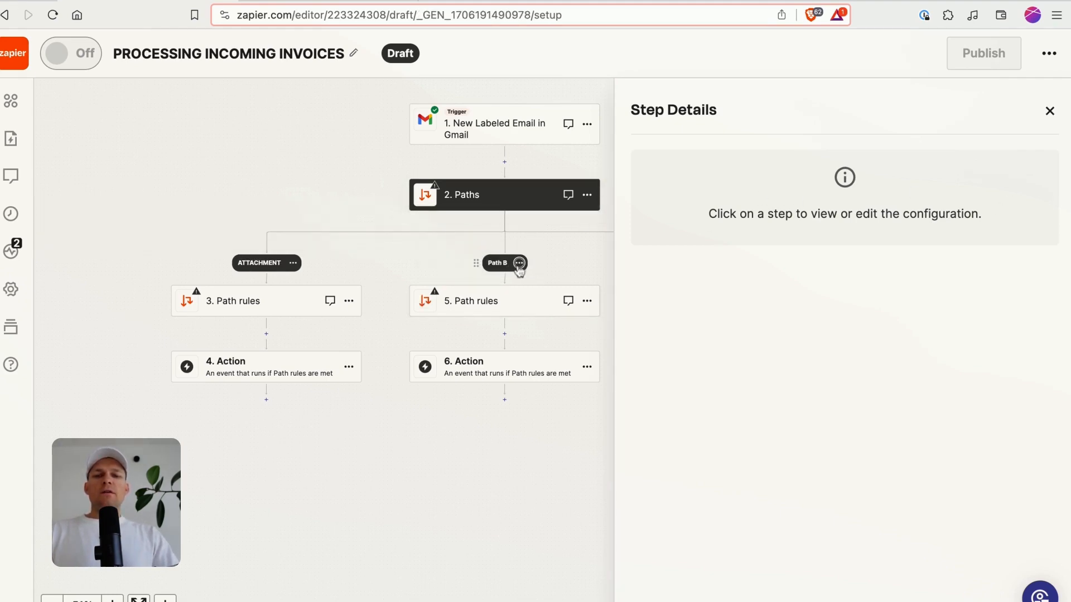
Rename Path B to NO ATTACHMENT
click(518, 263)
click(486, 297)
text(NO ATTA)
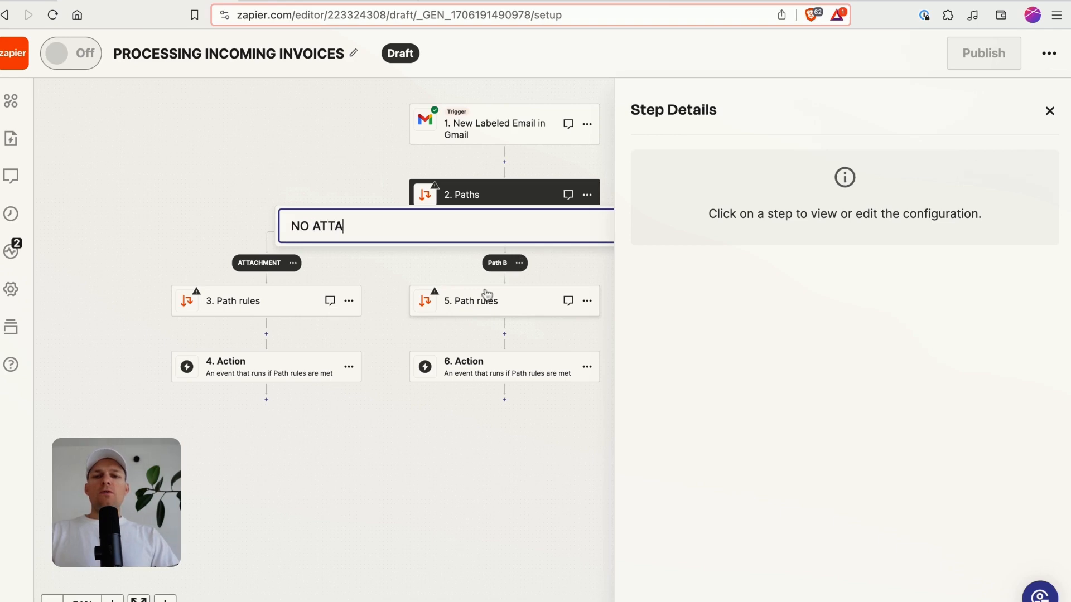
text(CHMENT)
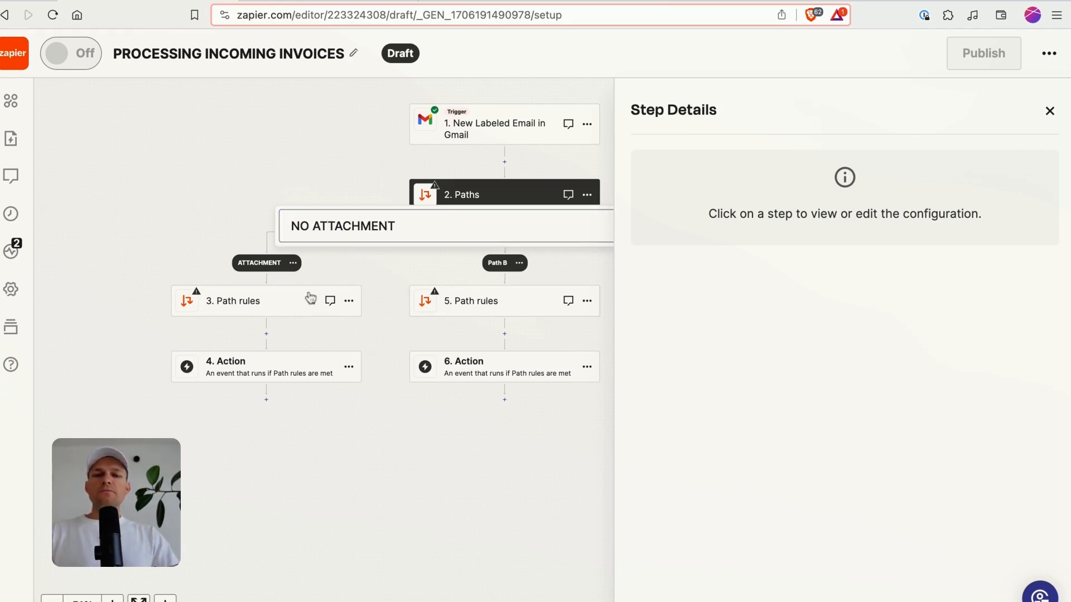
click(254, 303)
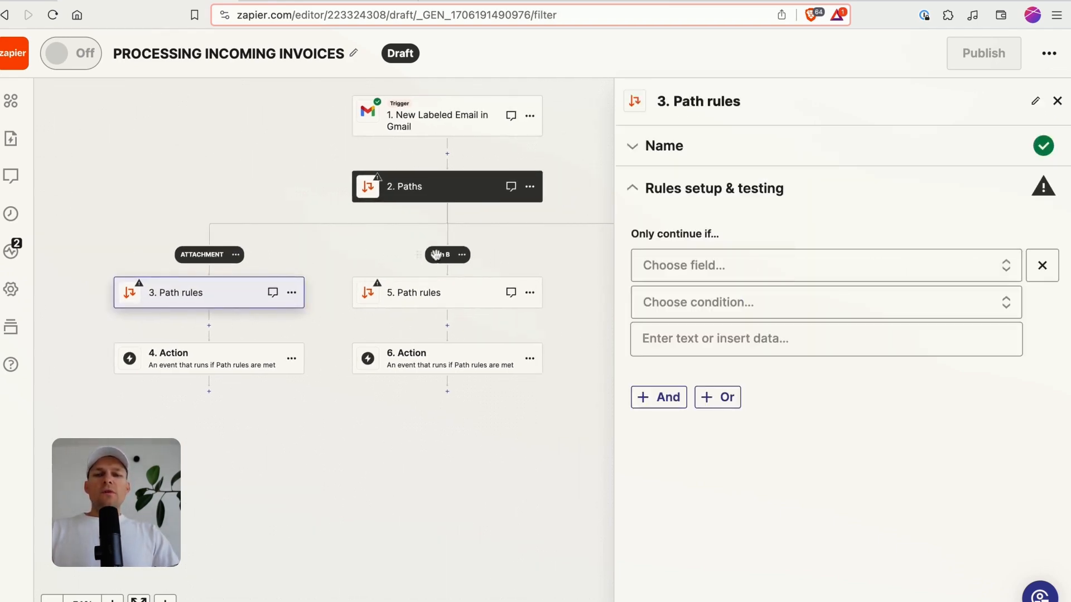
click(462, 255)
click(485, 268)
text(NO )
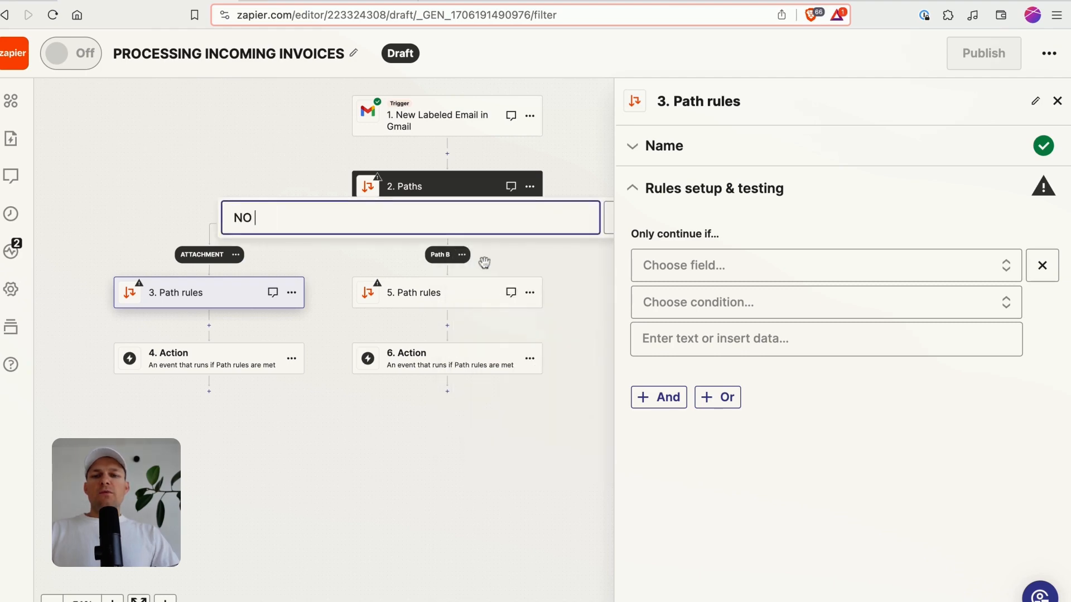
text(ATTACHMENT)
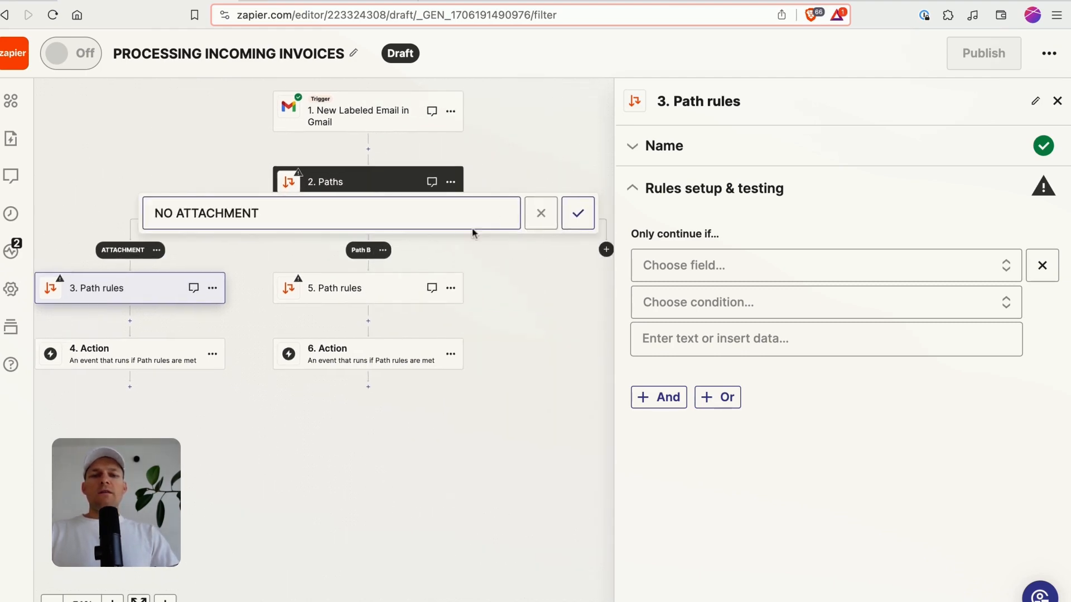
click(579, 217)
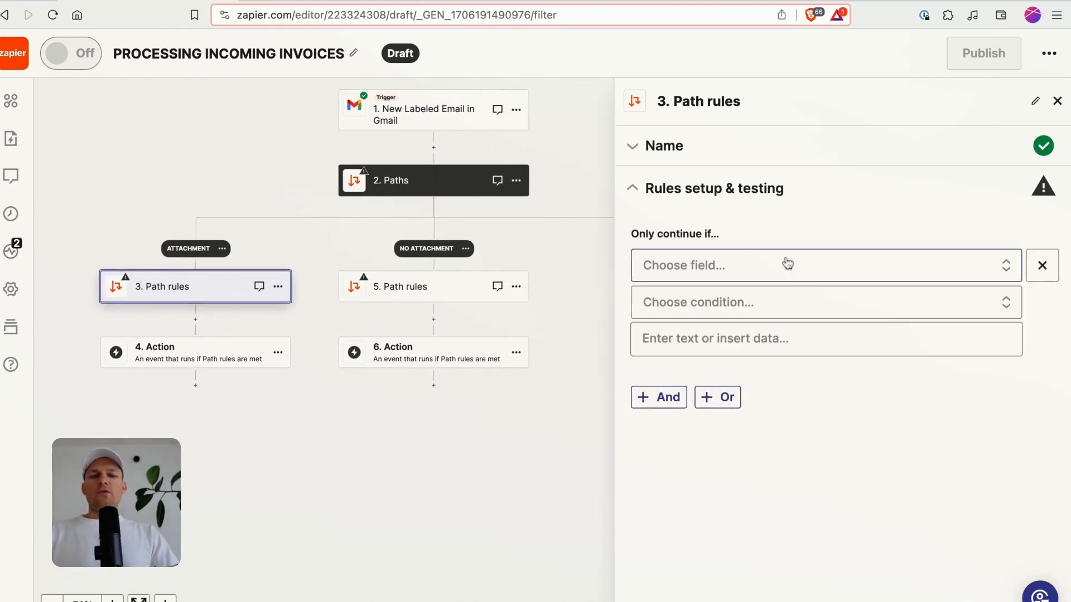
Set the ATTACHMENT path rule to continue only when Attachment 1 Attachment exists
click(719, 279)
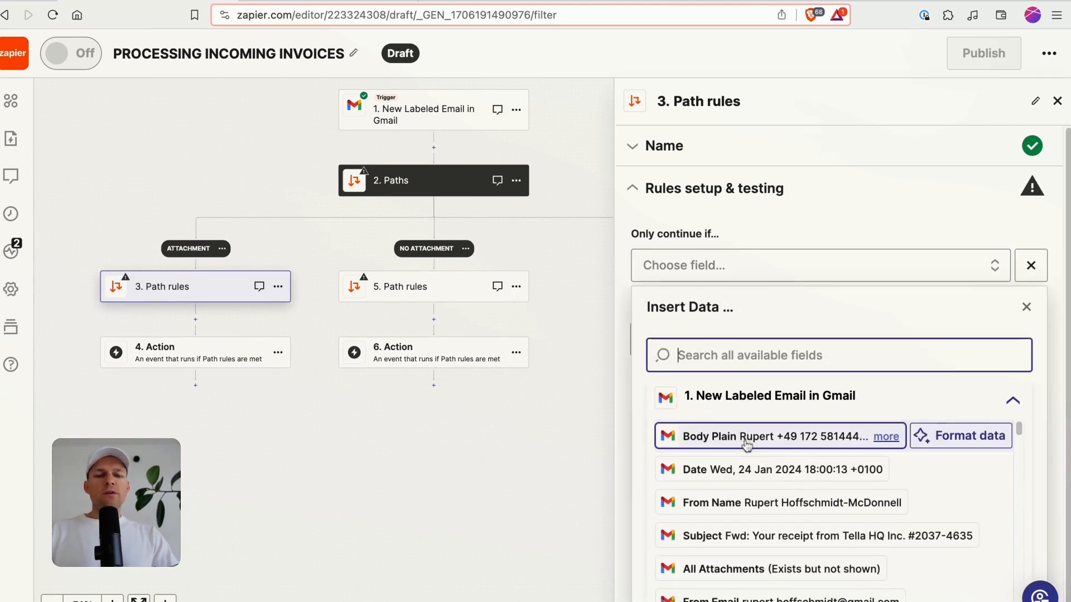
scroll(747, 446, down, 3)
text(attachment)
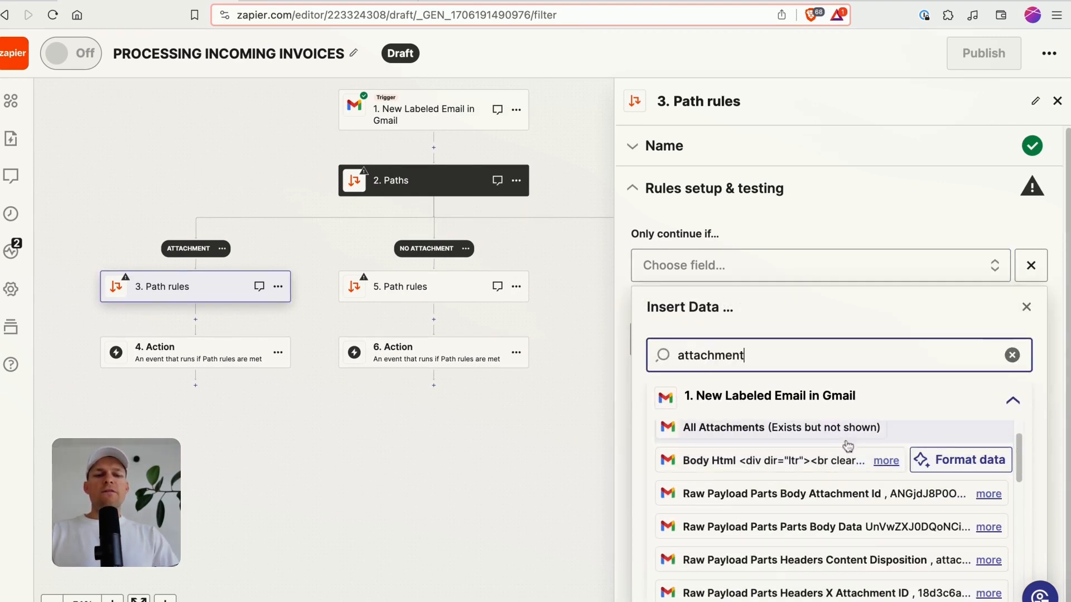
scroll(807, 472, down, 3)
scroll(807, 472, down, 3)
scroll(812, 446, up, 3)
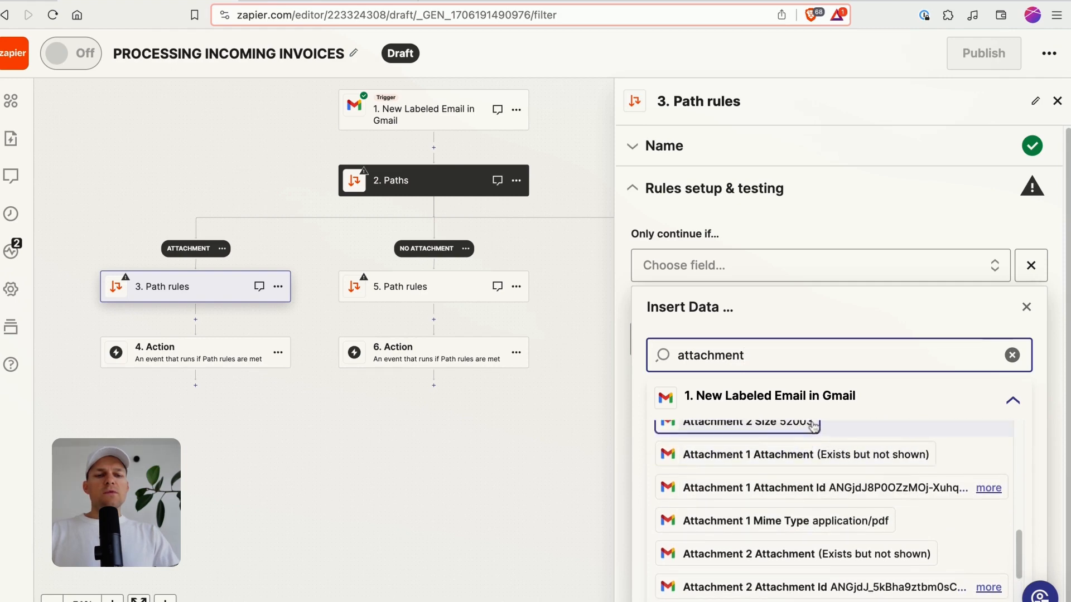
click(792, 459)
click(692, 308)
scroll(736, 424, down, 5)
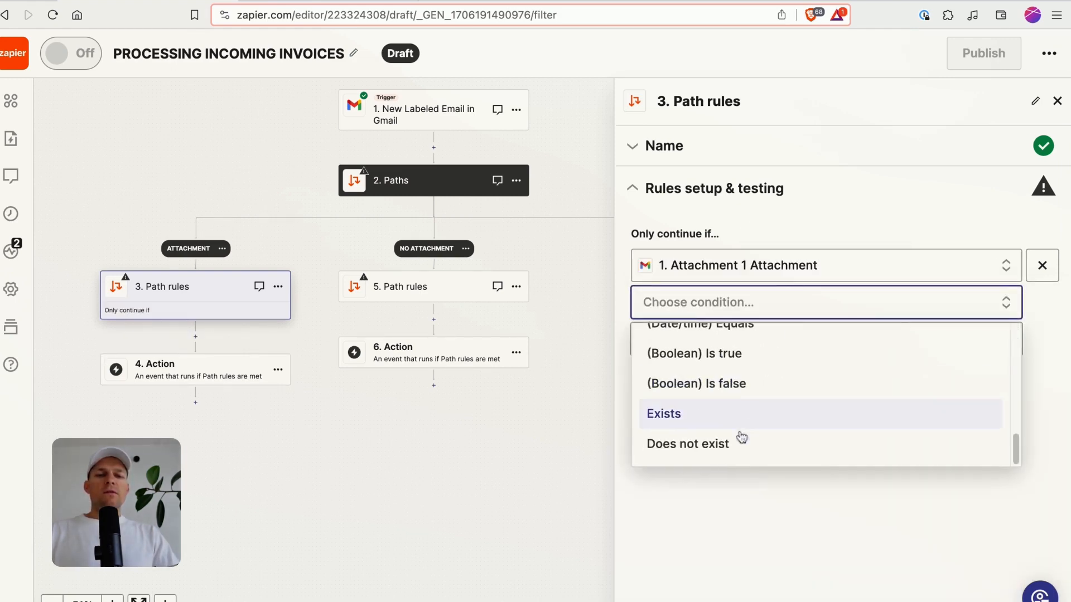
click(739, 426)
click(413, 286)
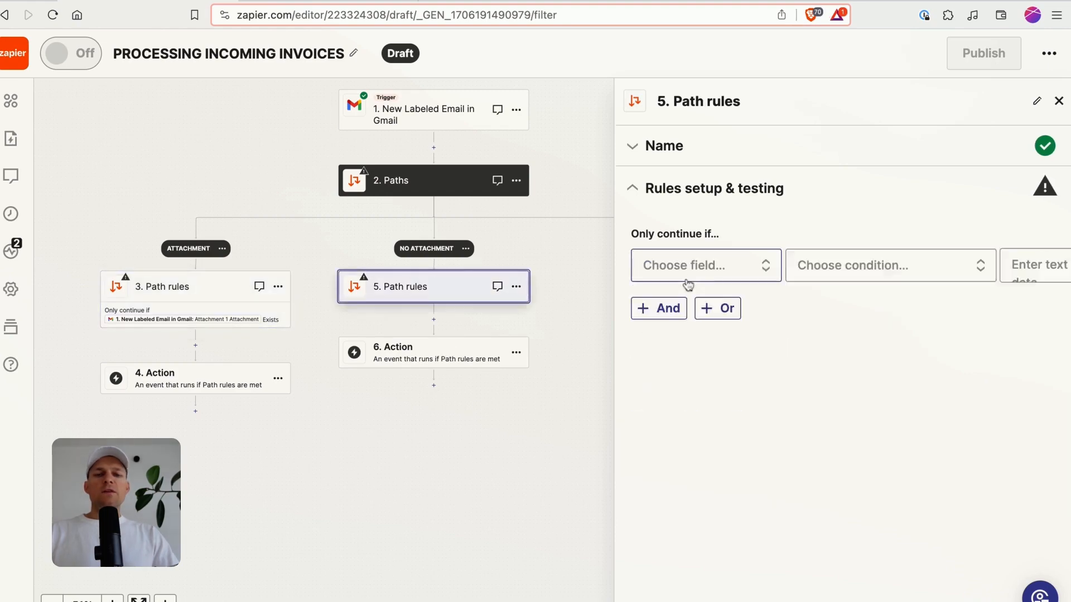
Set the NO ATTACHMENT rule field to Attachment 1 Attachment with condition Does not exist
click(691, 267)
text(attachment)
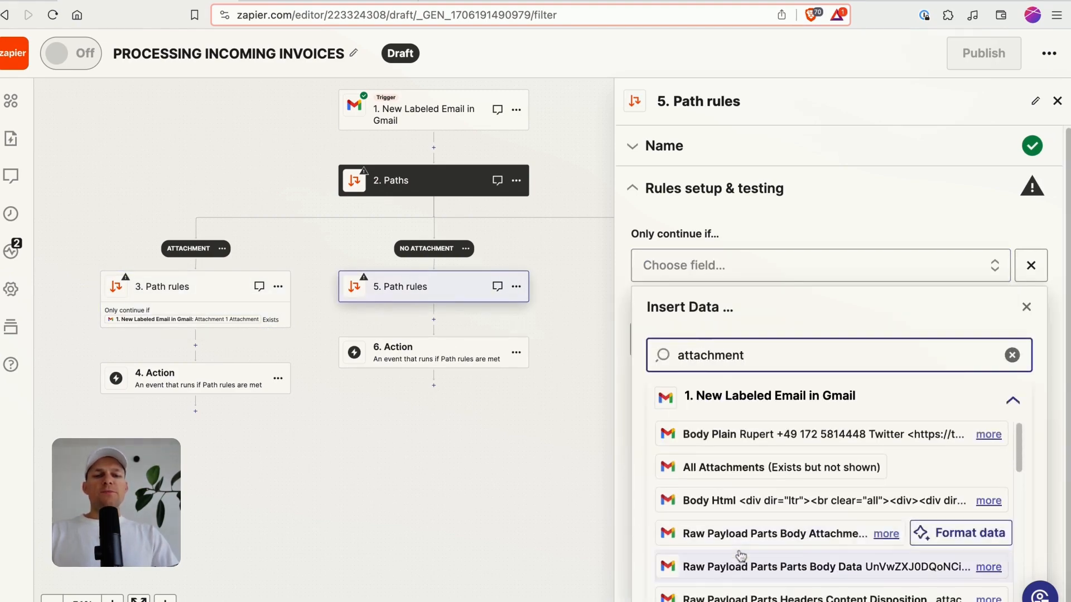
scroll(789, 491, down, 5)
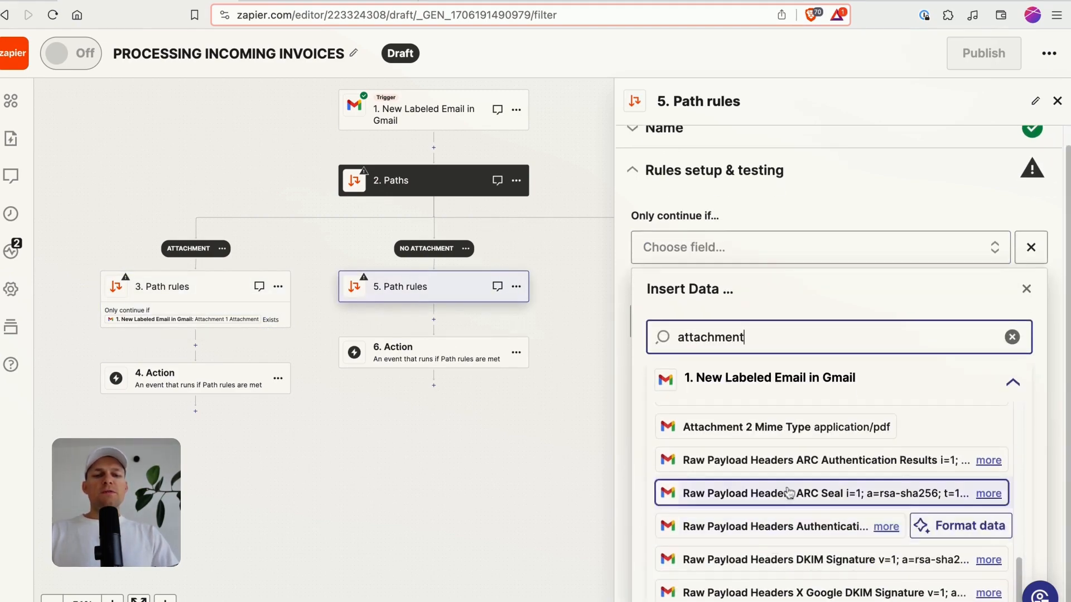
scroll(785, 461, up, 2)
scroll(773, 462, up, 3)
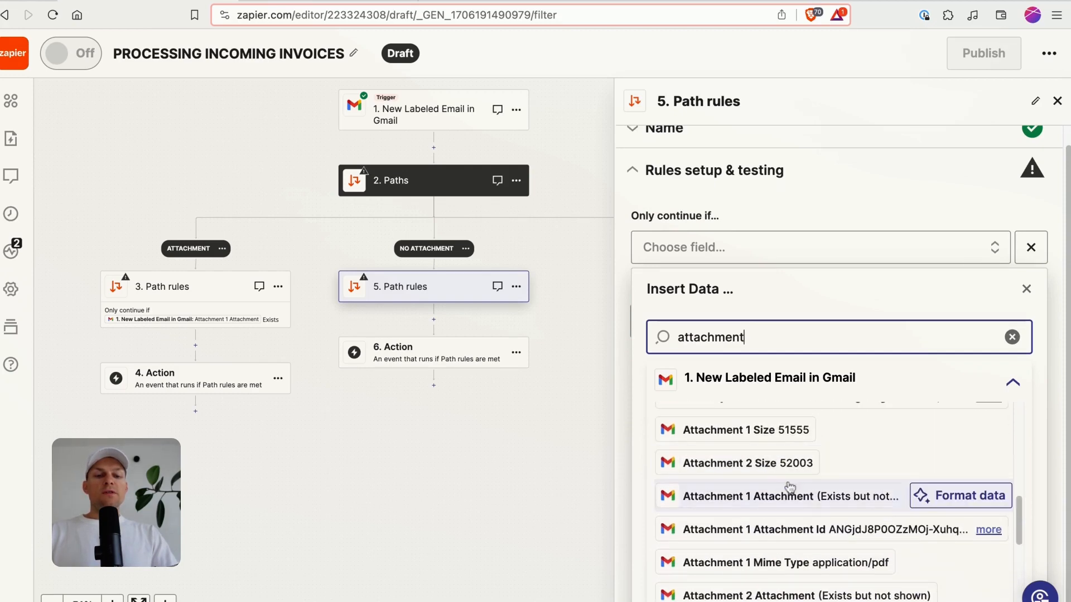
click(783, 494)
click(693, 315)
scroll(725, 440, down, 5)
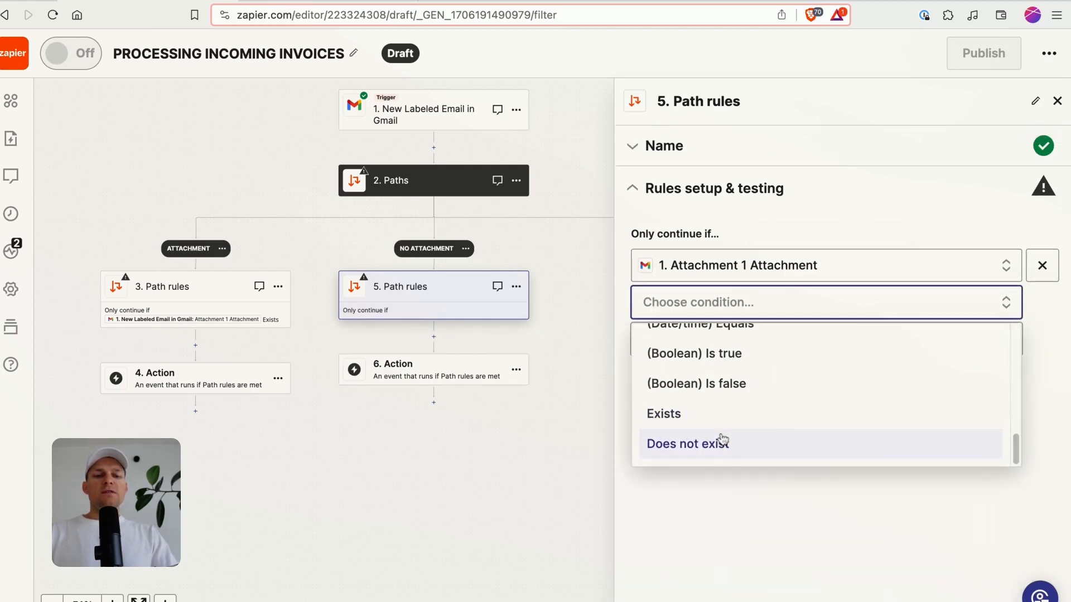
click(720, 442)
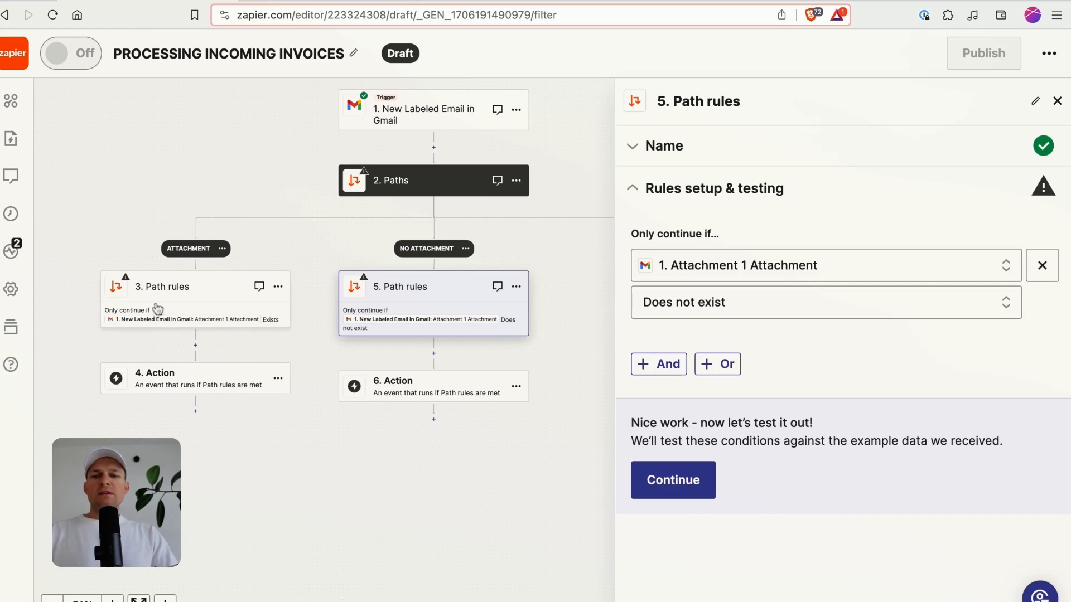
click(163, 285)
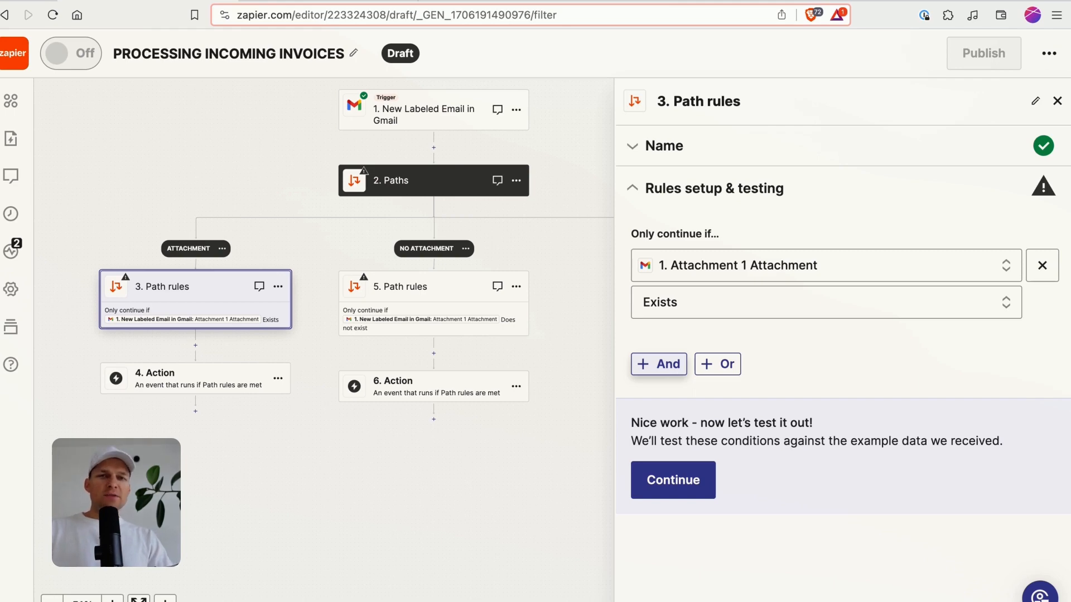
Add a second ATTACHMENT path condition on the Attachment 1 Mime Type field
click(659, 363)
click(686, 363)
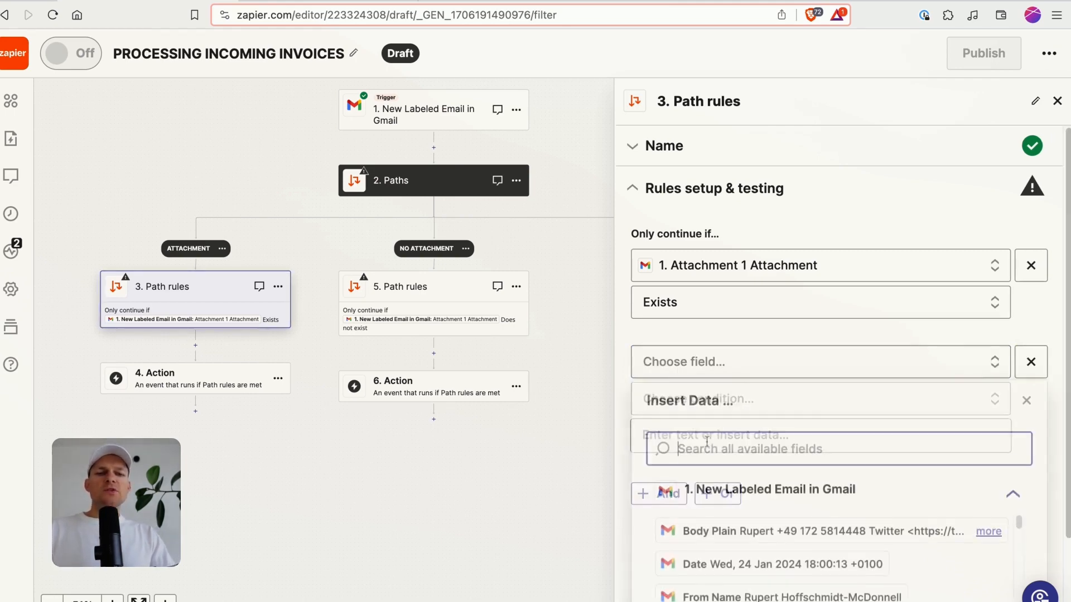
scroll(757, 527, down, 5)
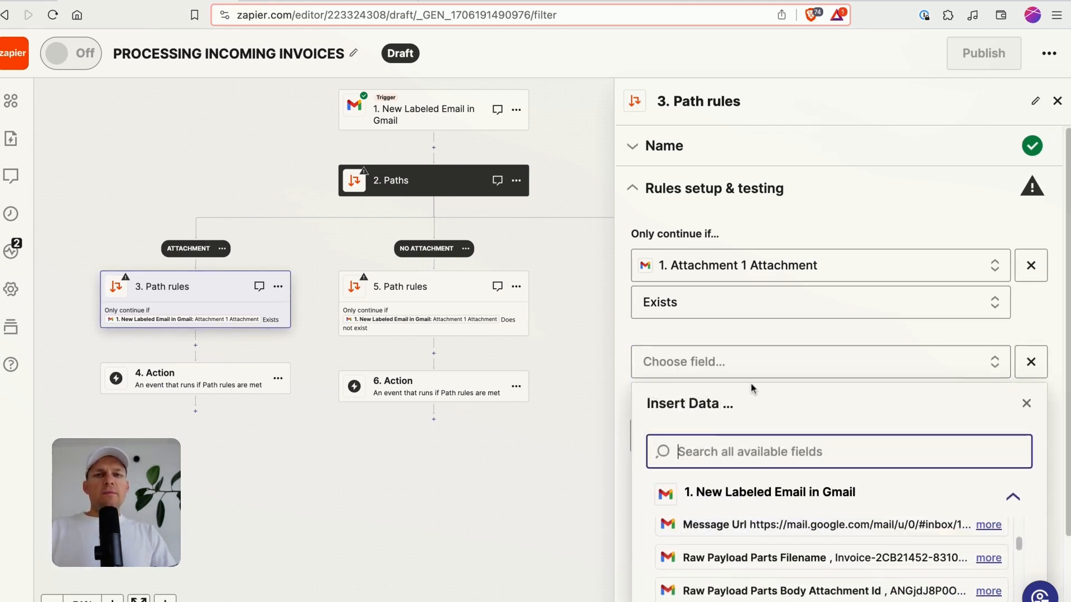
scroll(754, 390, down, 2)
scroll(786, 510, down, 3)
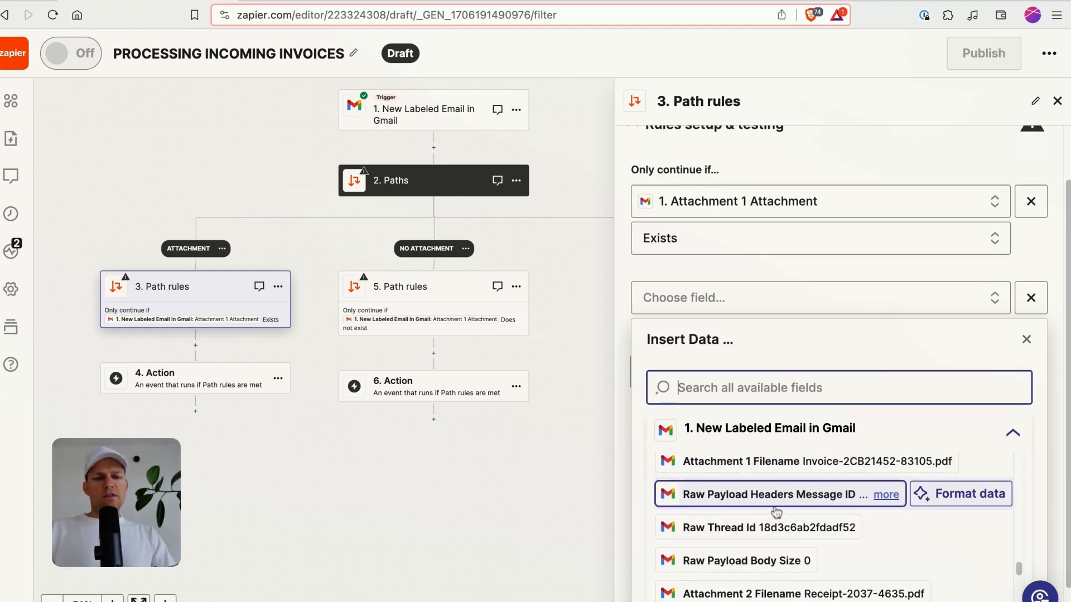
scroll(787, 509, down, 3)
text(mime)
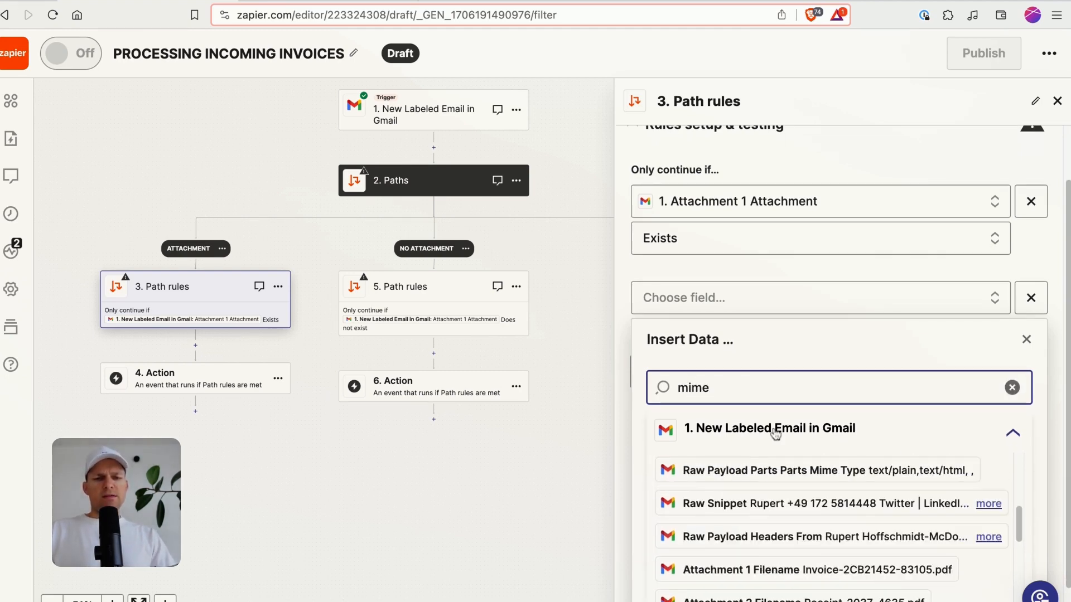
scroll(784, 502, down, 3)
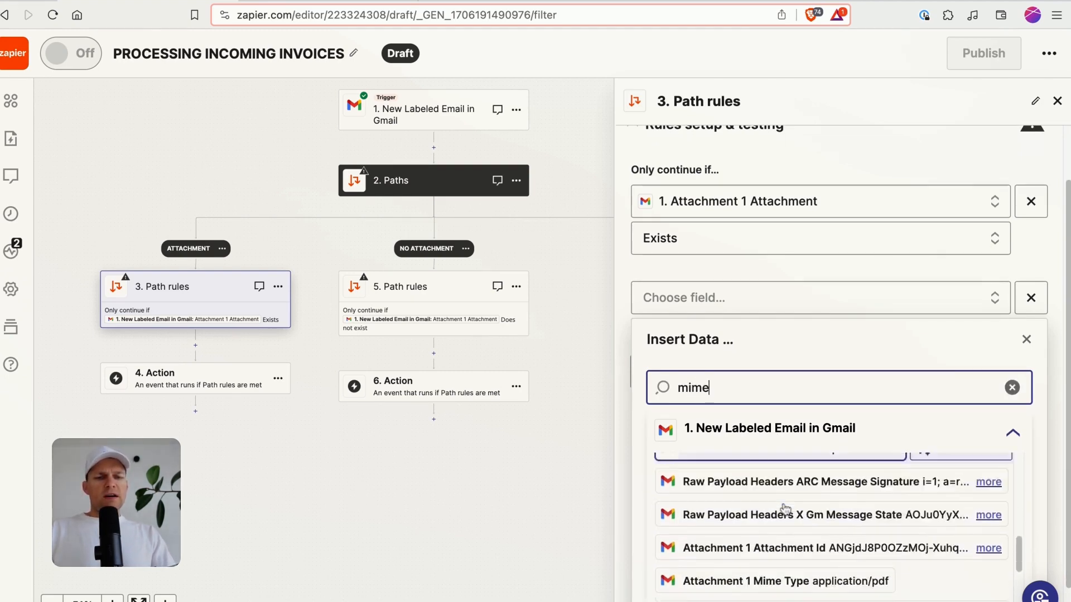
scroll(785, 508, down, 3)
scroll(781, 535, up, 1)
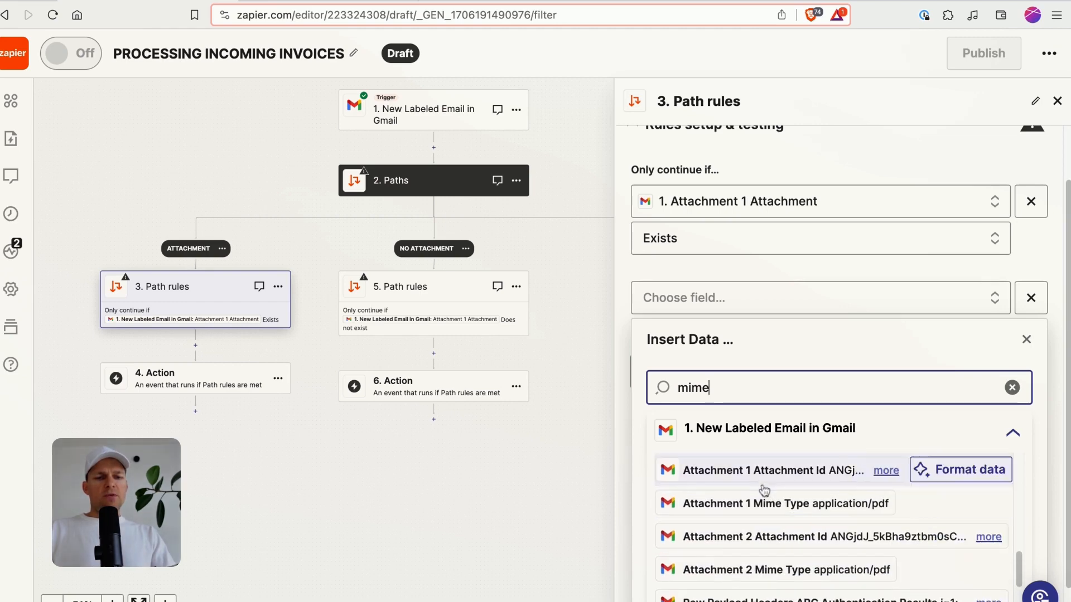
click(768, 503)
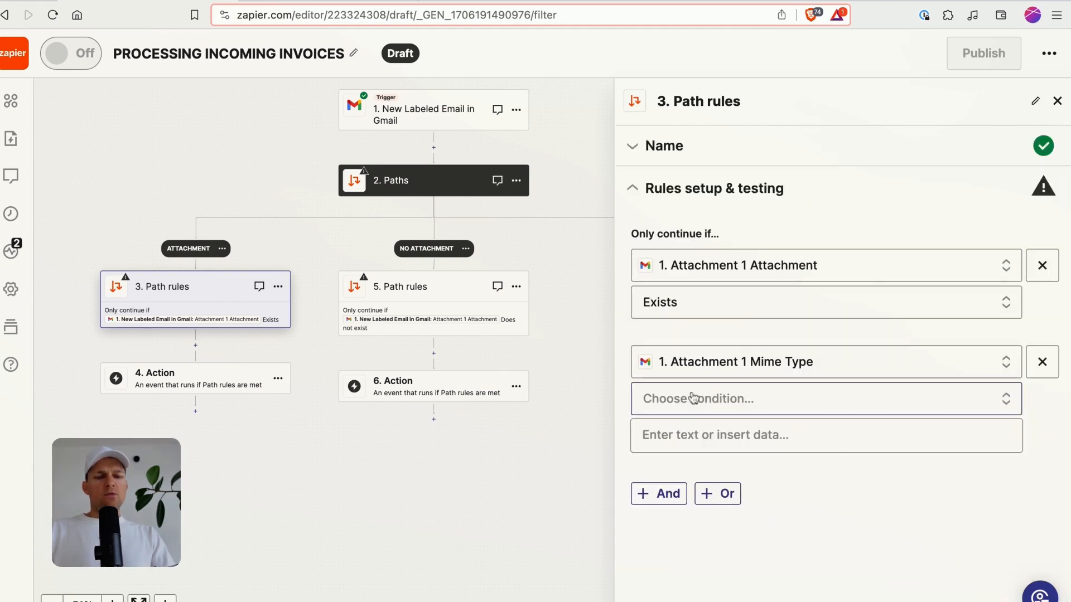
Set the mime type condition to (Text) Contains application/pdf
click(719, 399)
click(707, 442)
click(703, 442)
text(application/pdf)
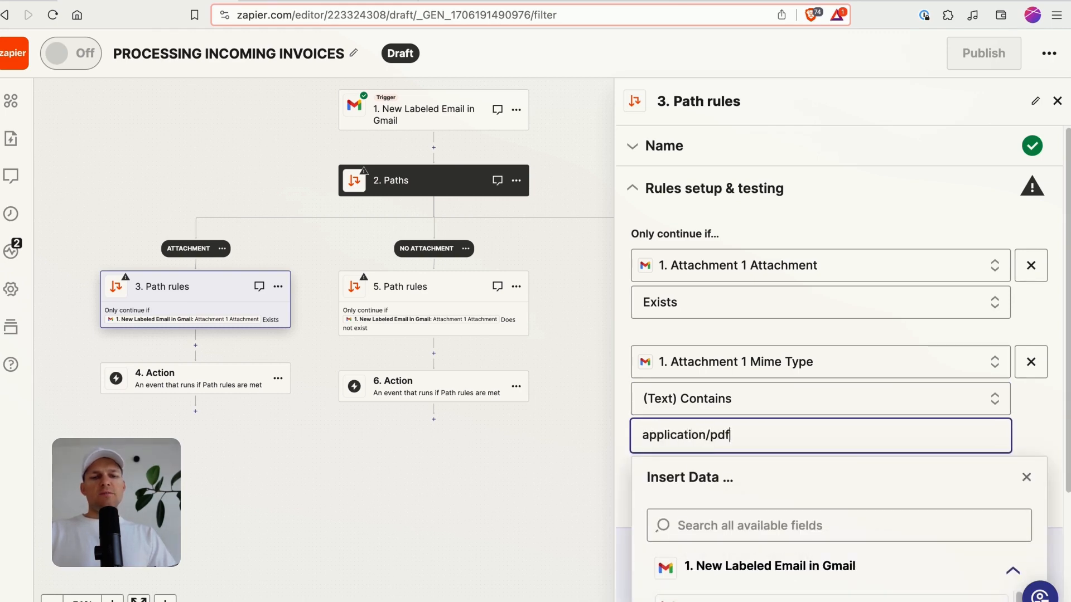
triple_click(675, 432)
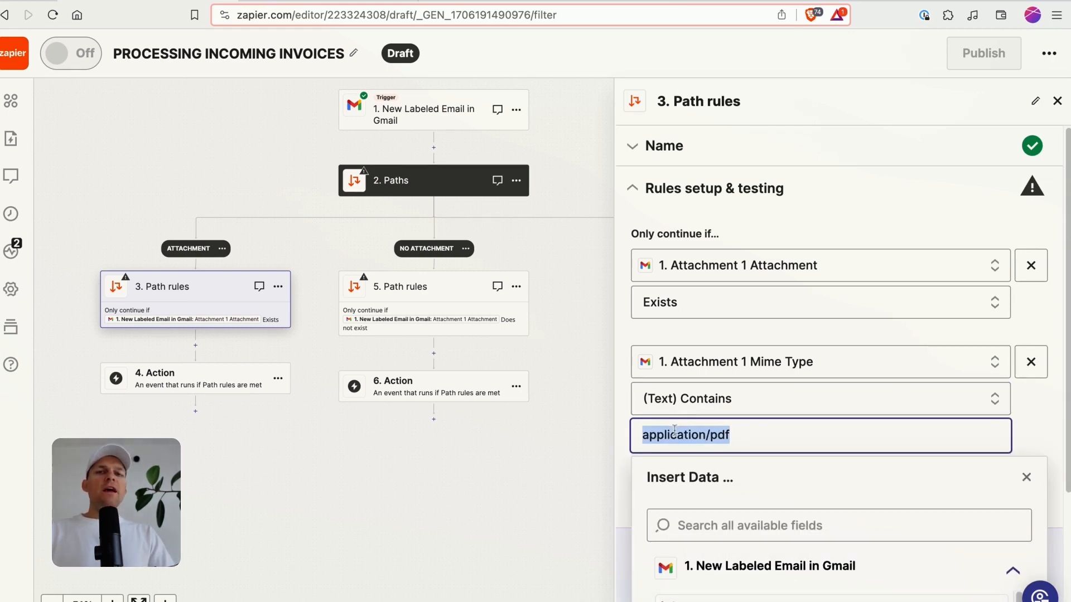
click(704, 329)
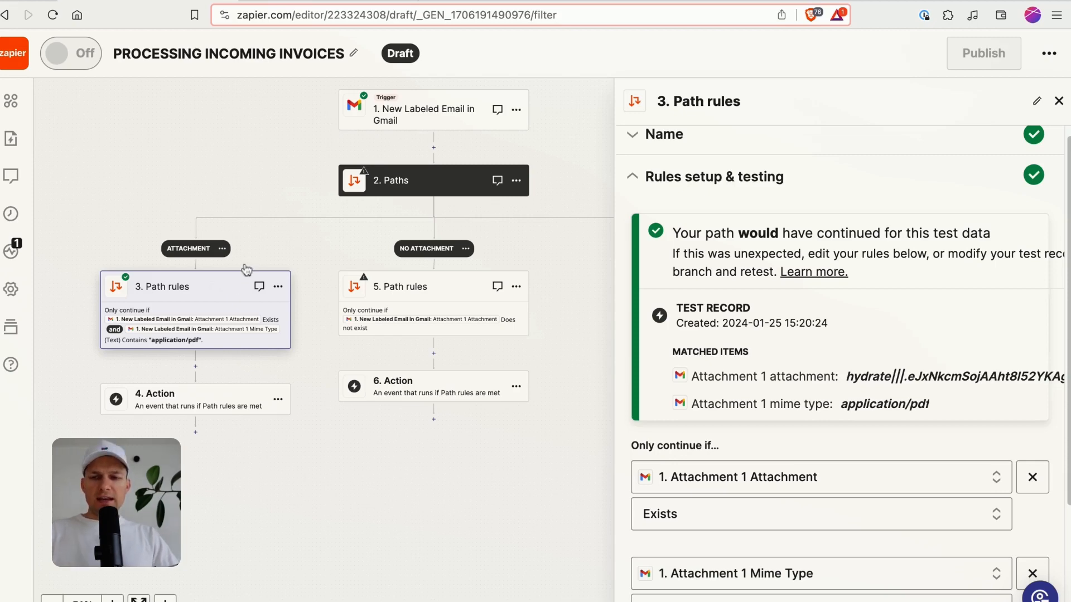
scroll(181, 378, down, 3)
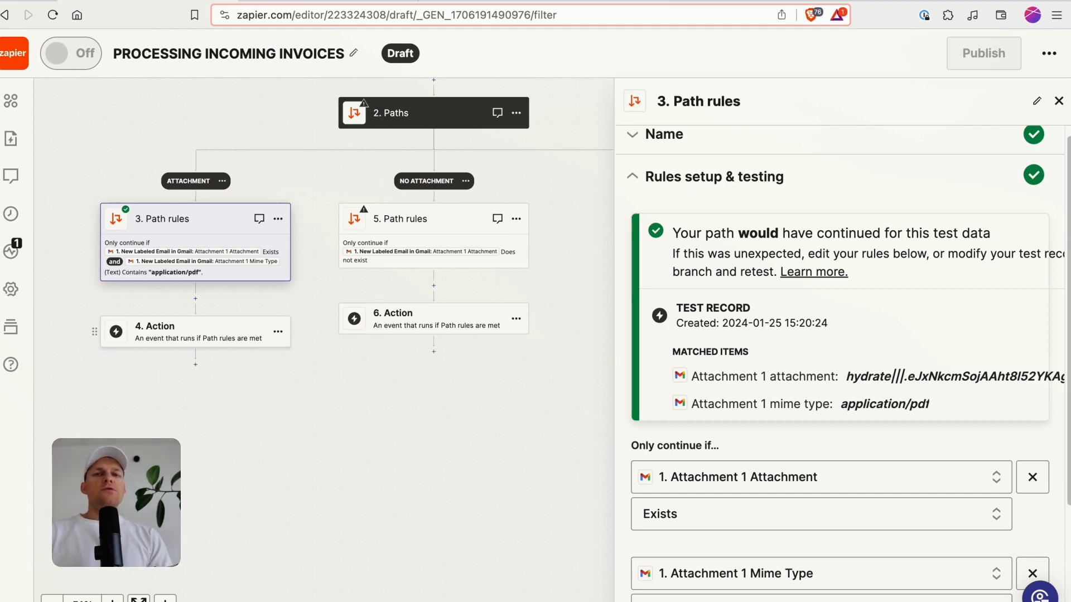
Make step 4 a Google Drive Upload File action and select its Google Drive account
click(202, 332)
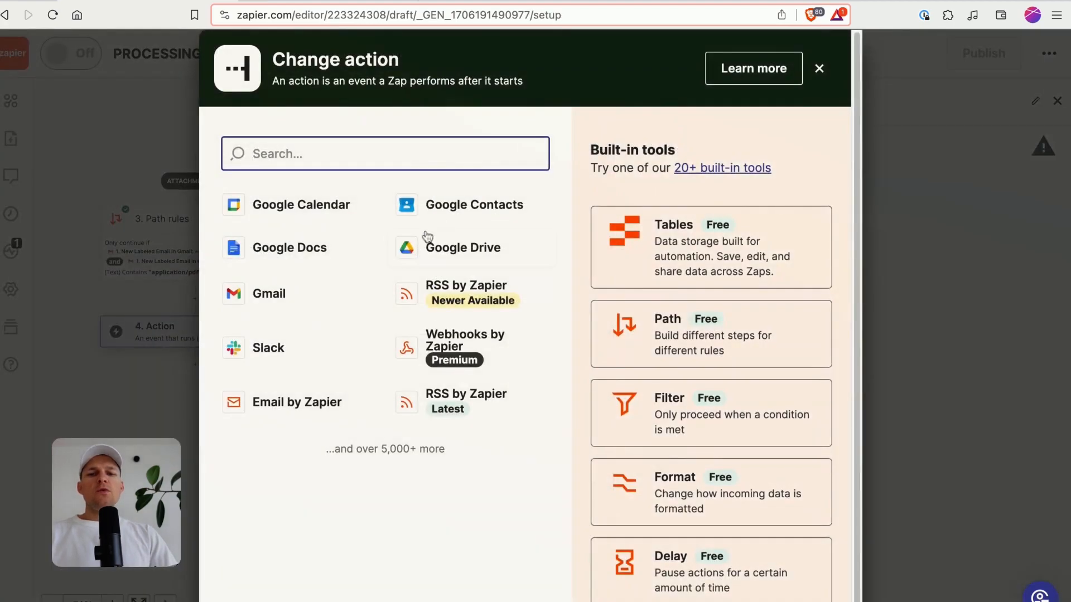
click(447, 235)
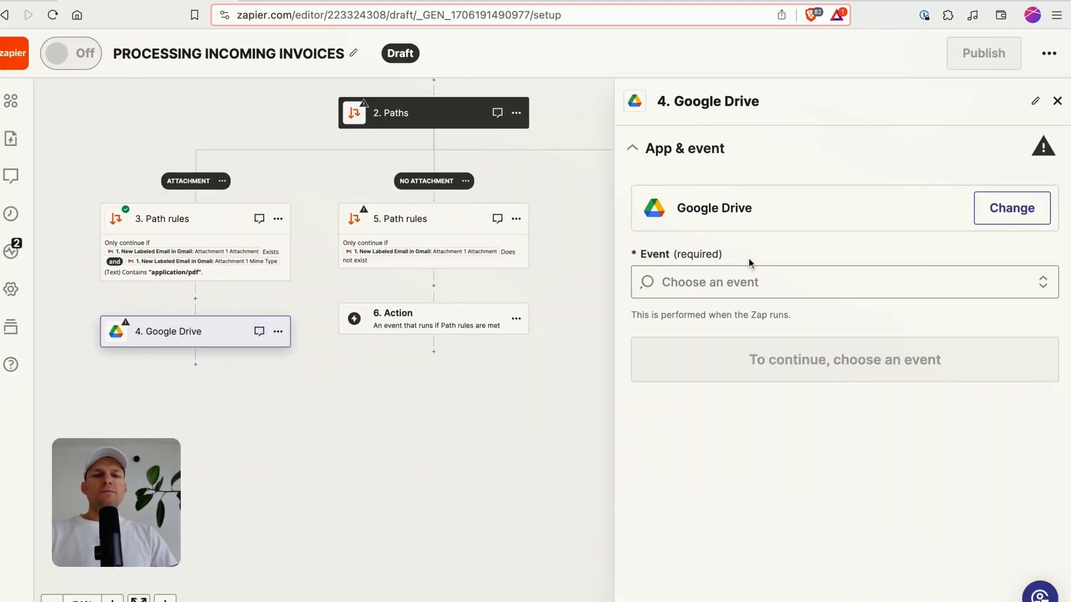
click(741, 279)
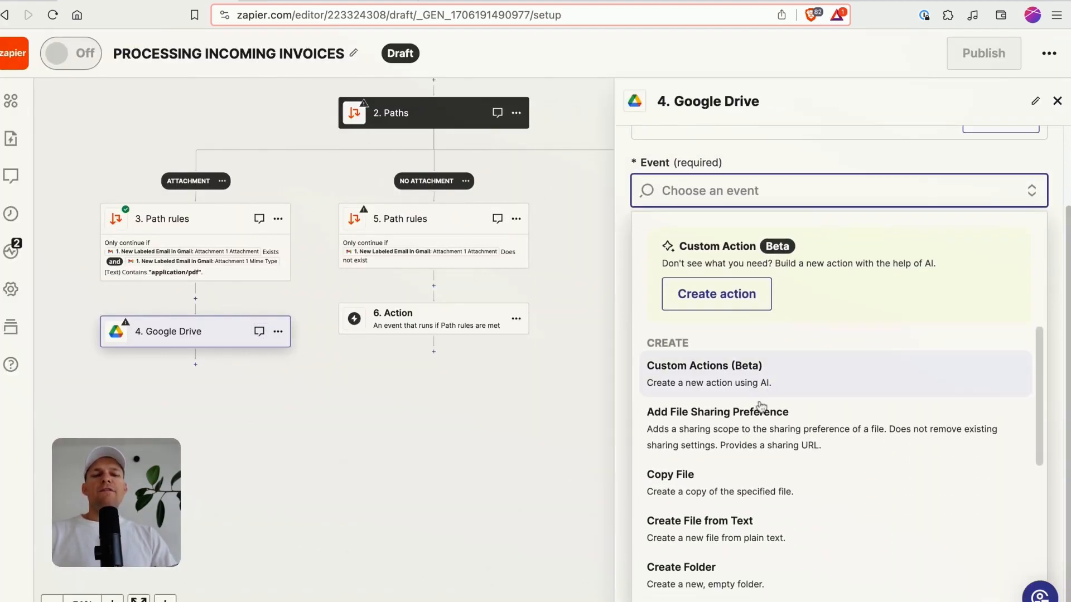
scroll(750, 413, down, 6)
click(701, 429)
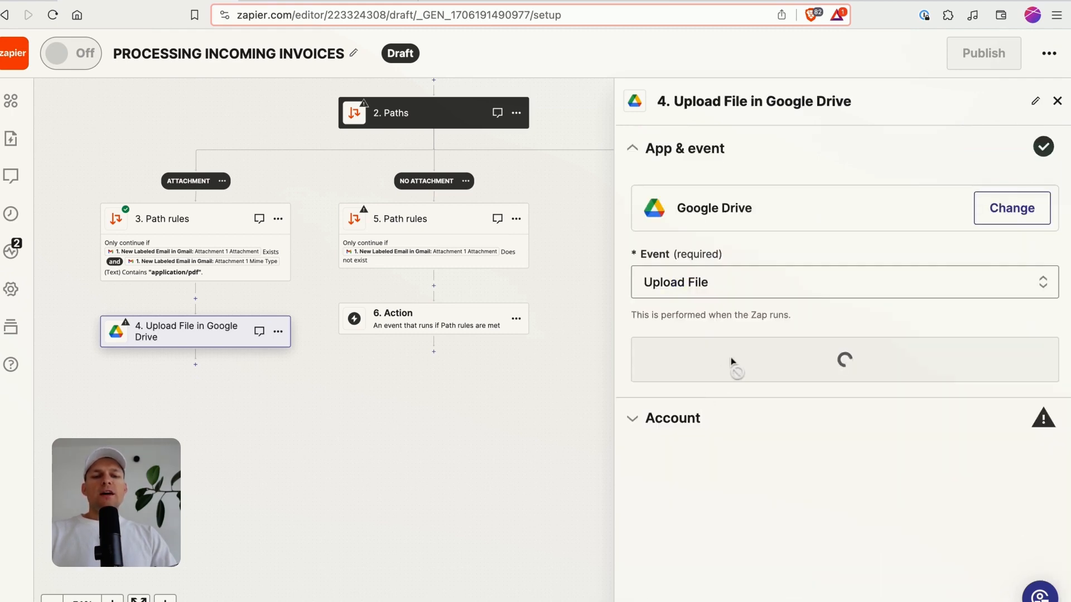
click(724, 365)
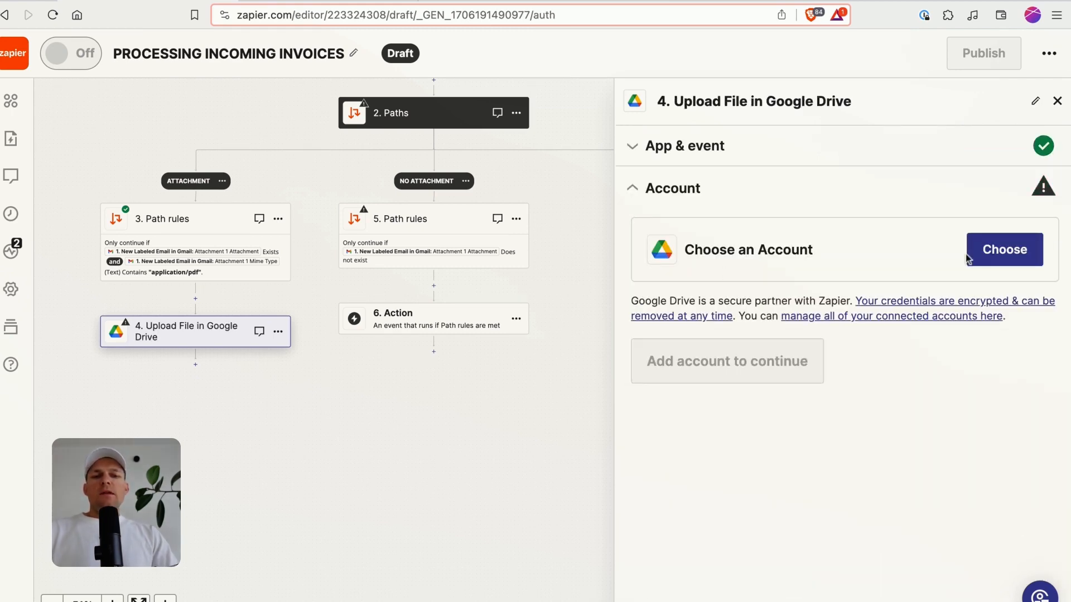
click(998, 249)
click(736, 407)
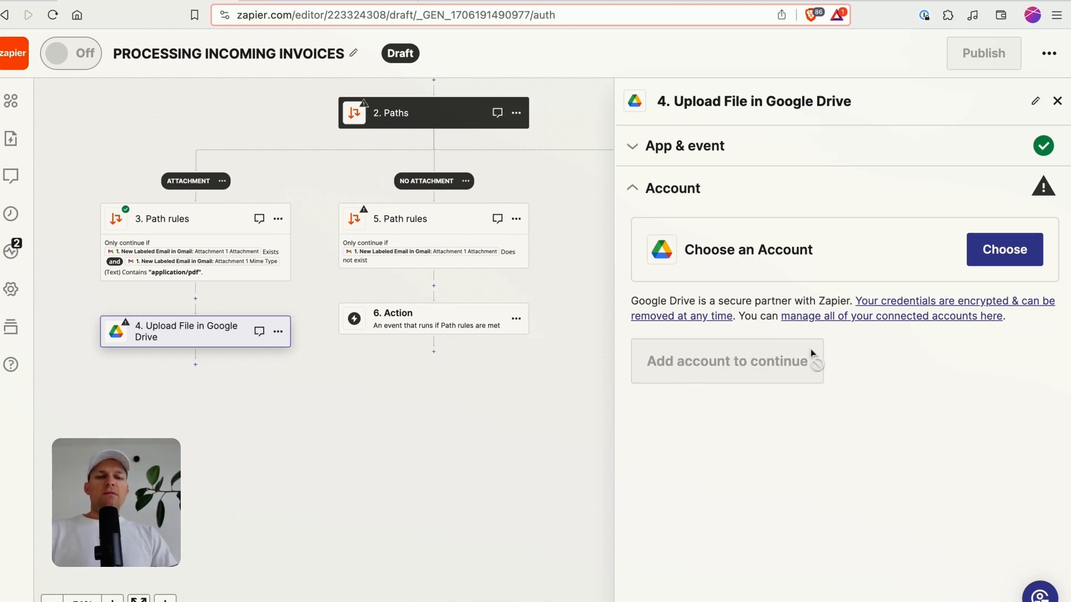
Set the upload destination to the INVOICE_DEMO folder in My Google Drive
click(691, 376)
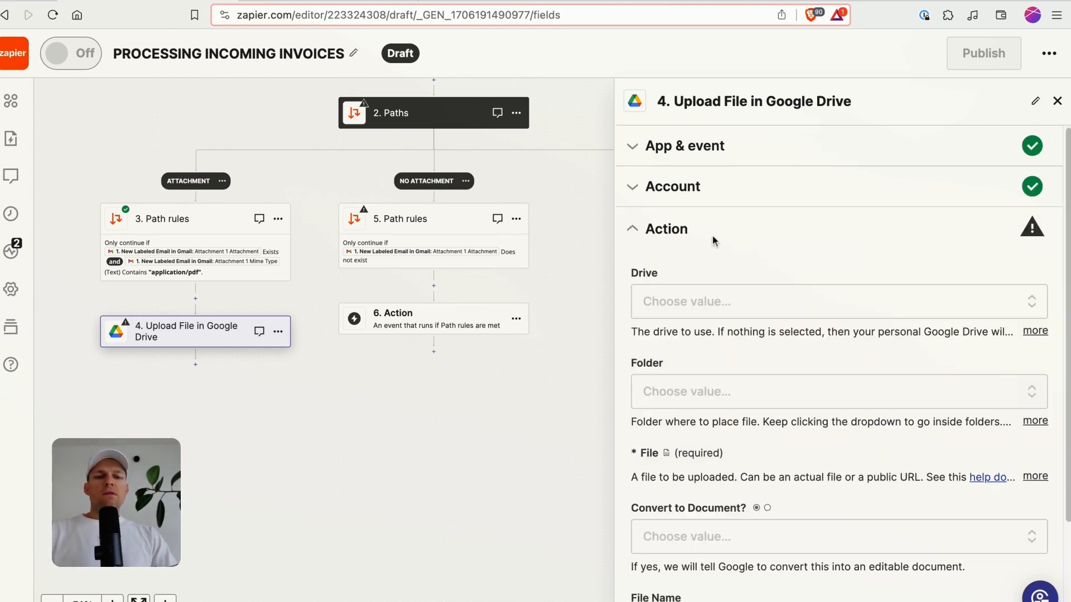
scroll(741, 229, down, 4)
scroll(744, 222, up, 2)
scroll(725, 207, down, 1)
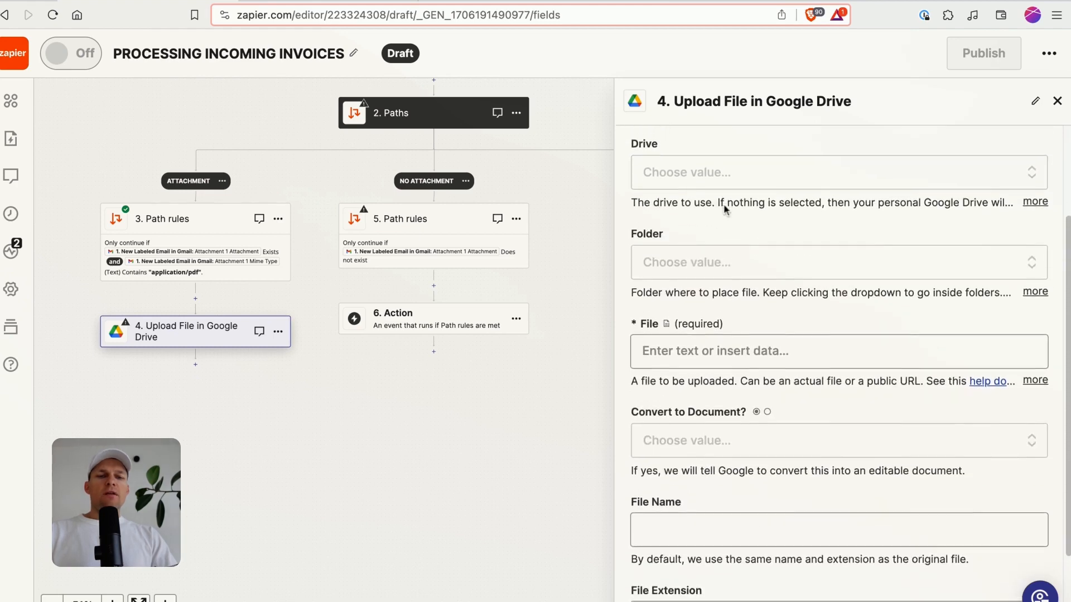
scroll(728, 204, up, 1)
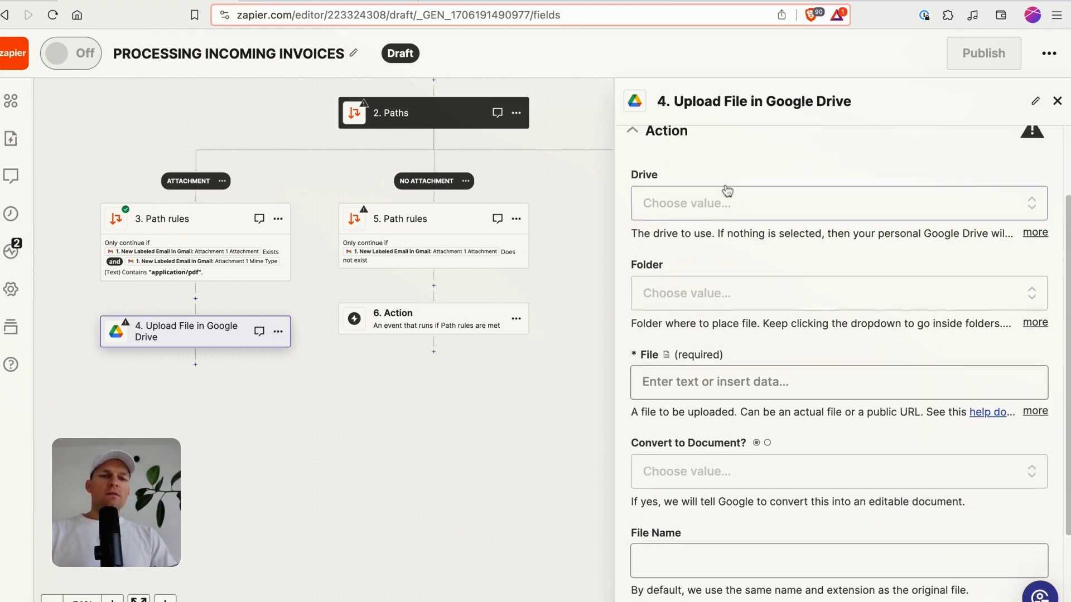
scroll(729, 203, up, 1)
scroll(729, 202, down, 2)
scroll(728, 199, down, 1)
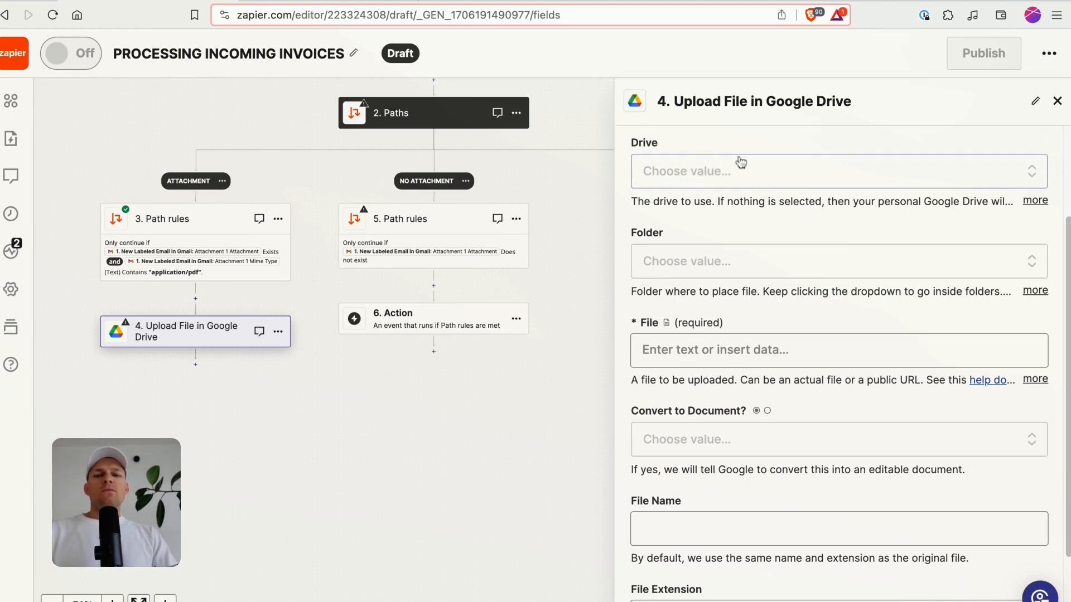
click(719, 172)
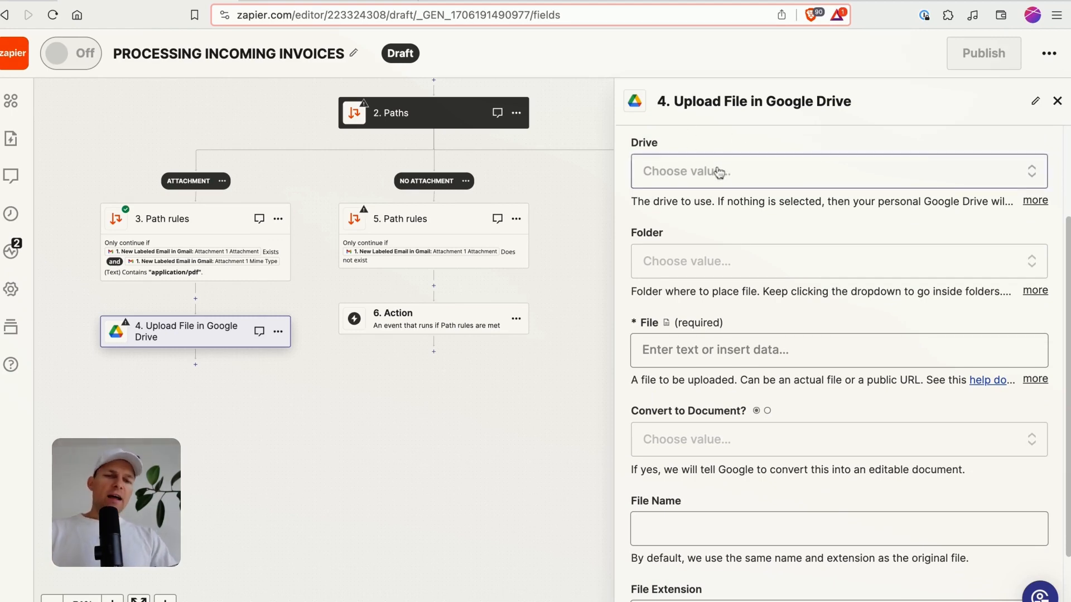
click(748, 333)
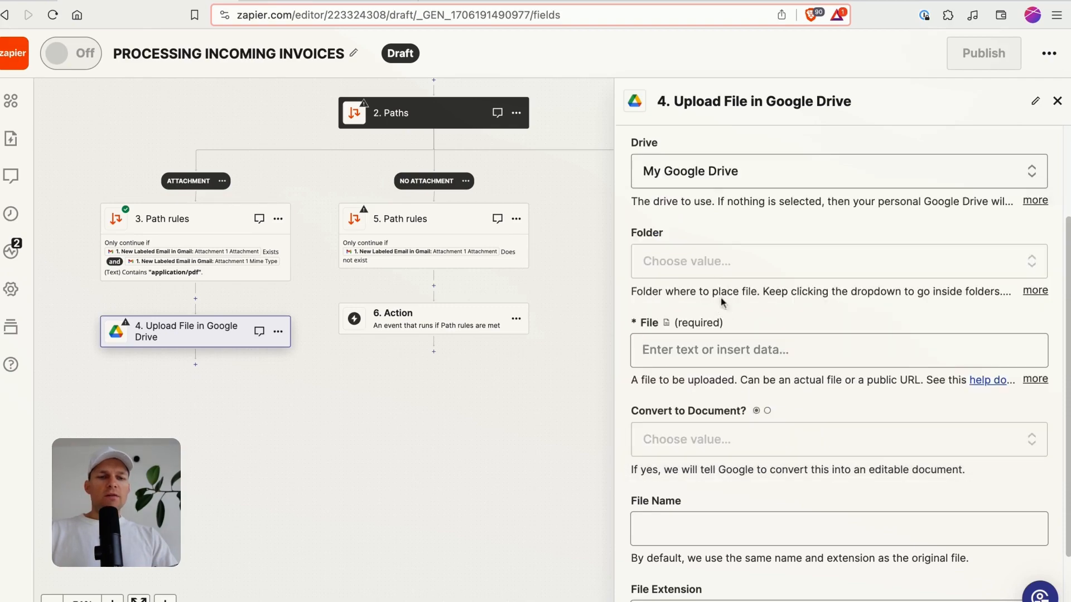
click(715, 268)
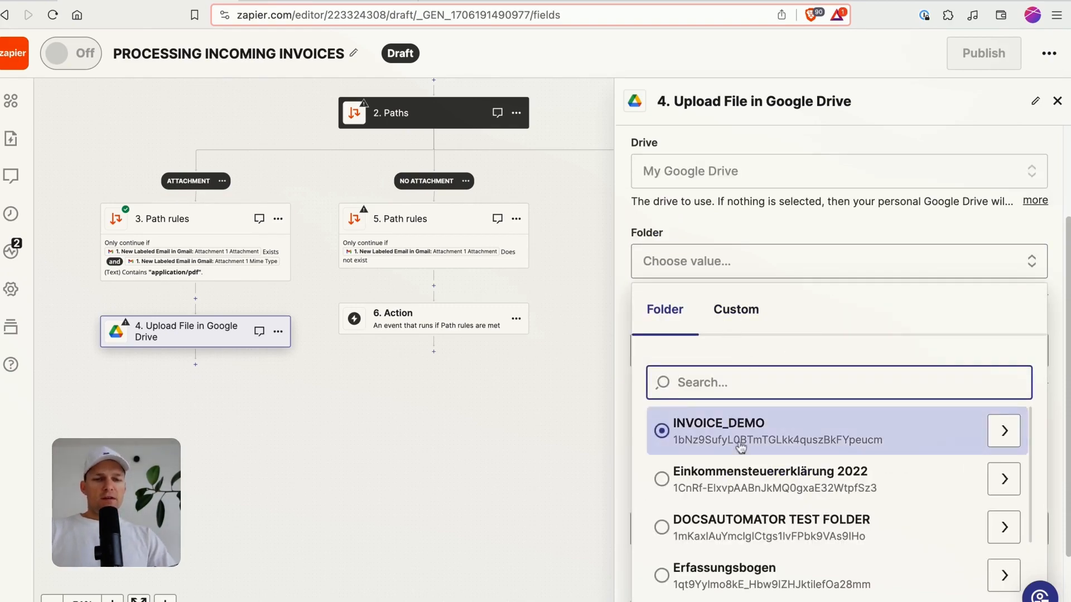
click(691, 429)
Set the File field to the email's Attachment 1 Attachment
scroll(695, 297, down, 2)
click(697, 244)
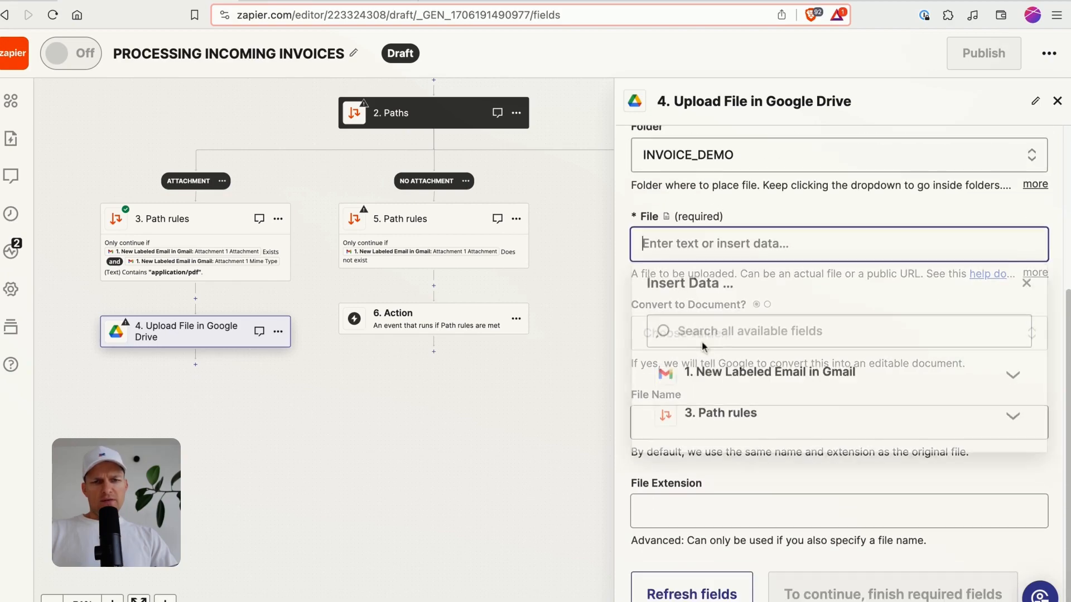
scroll(767, 446, down, 10)
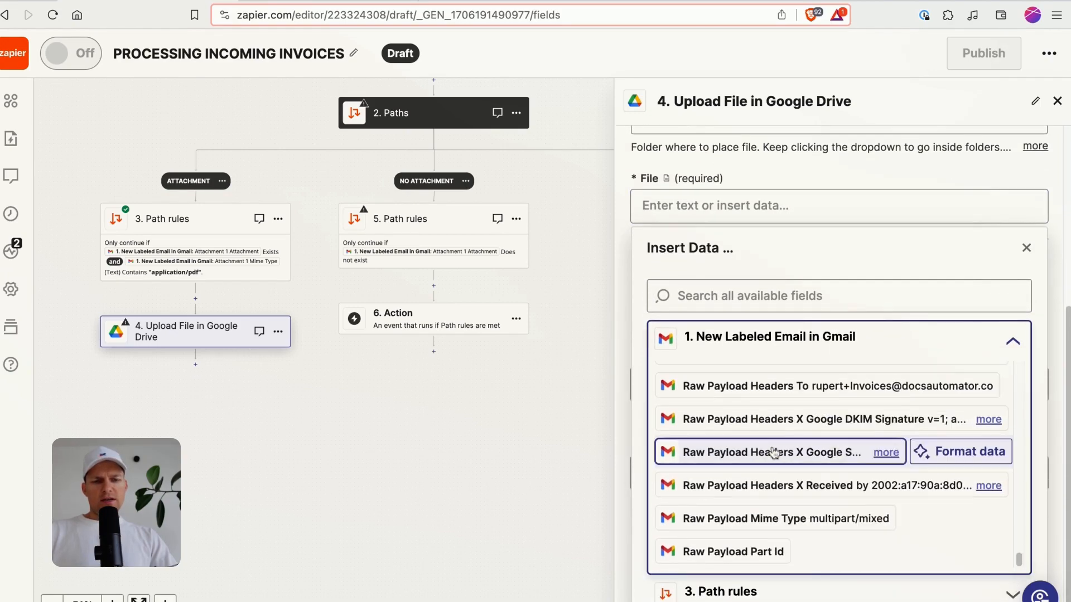
scroll(797, 410, up, 3)
scroll(797, 409, up, 8)
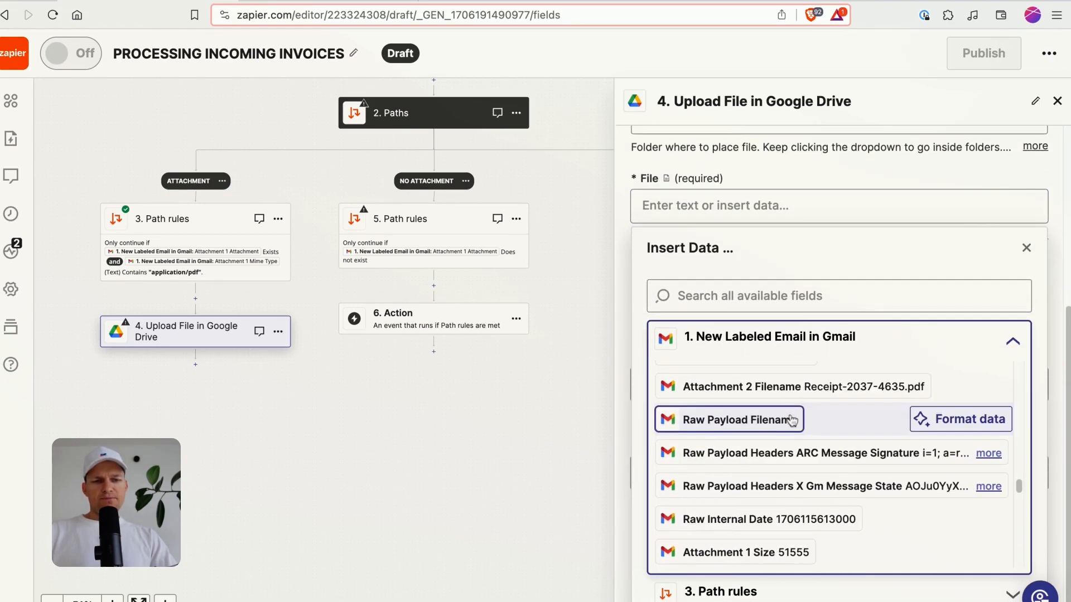
scroll(804, 419, up, 5)
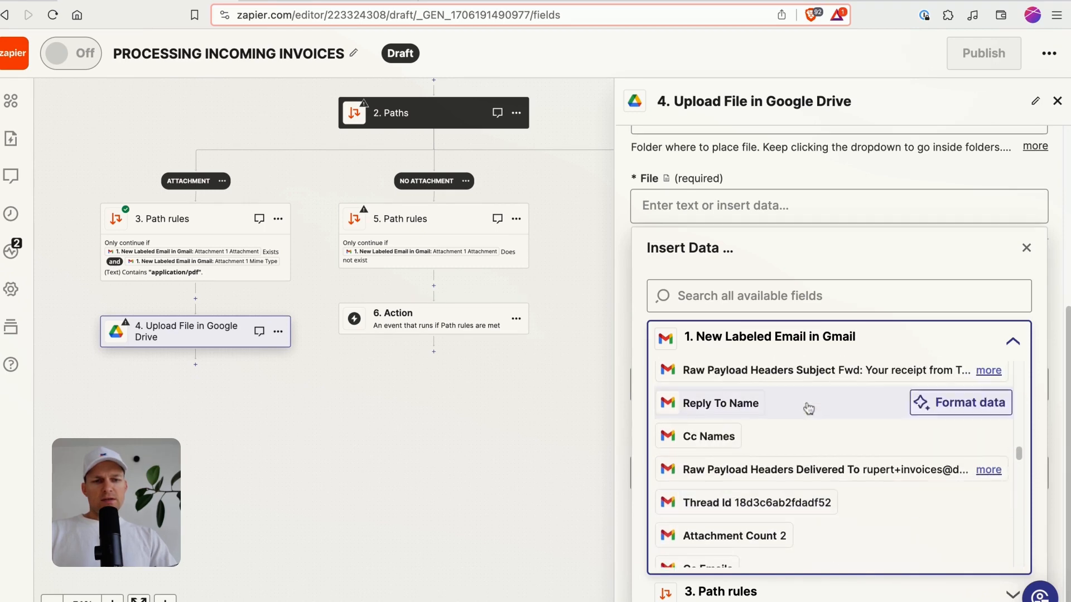
scroll(808, 406, down, 10)
scroll(811, 412, up, 2)
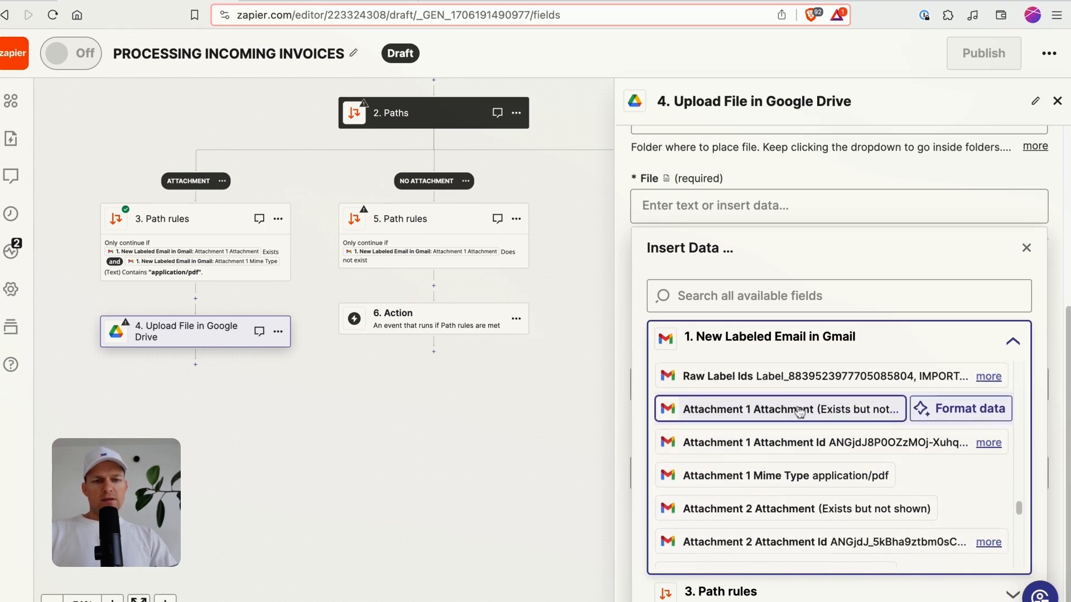
click(800, 410)
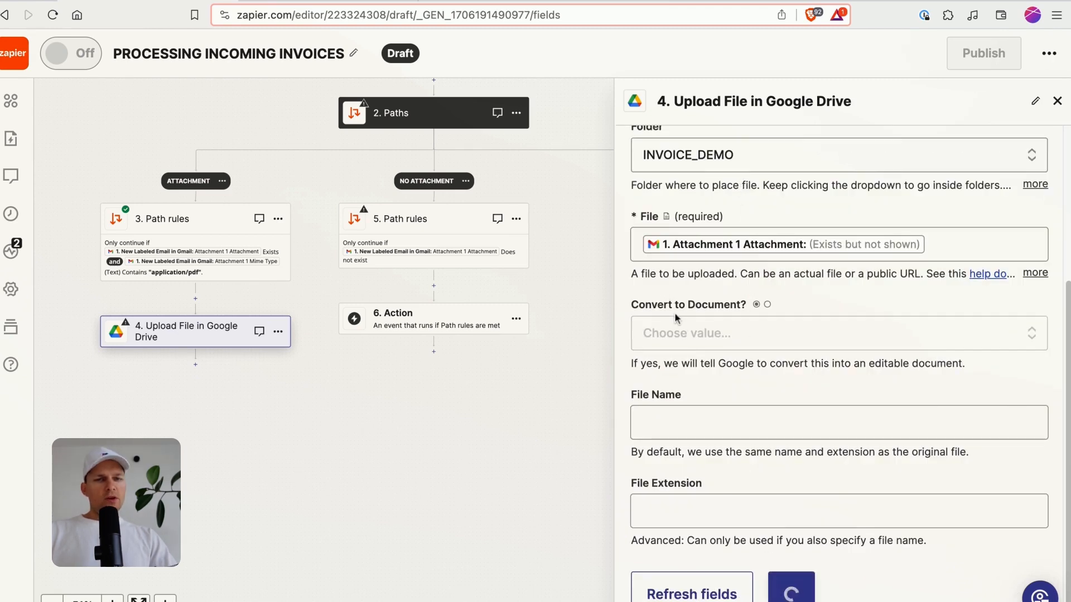
Set File Name to Attachment 1 Filename
click(699, 413)
scroll(724, 483, down, 1)
click(724, 483)
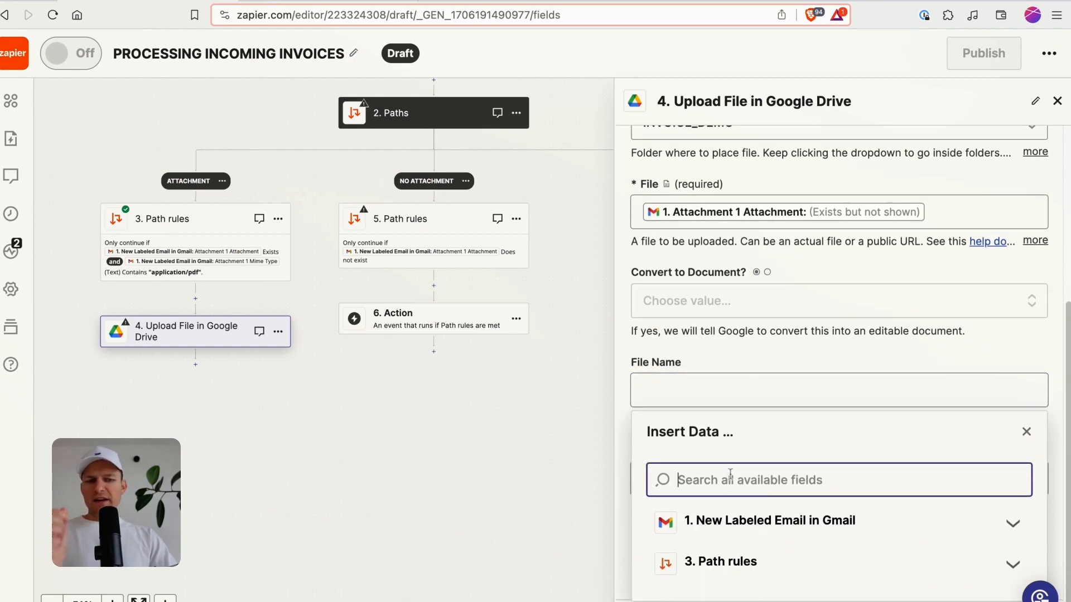
text(attach)
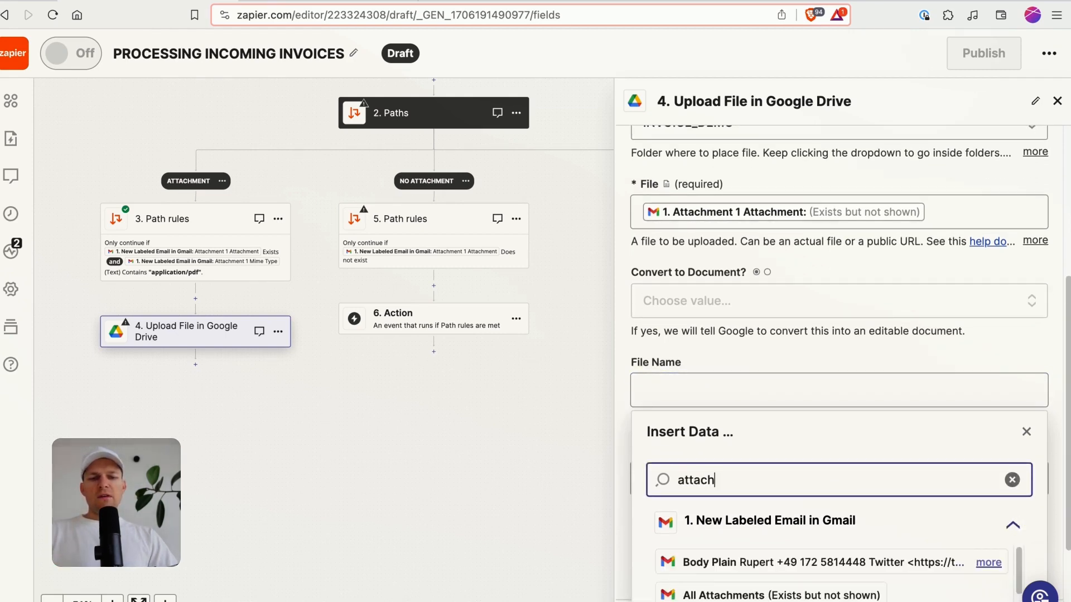
text(ment name)
scroll(831, 480, down, 5)
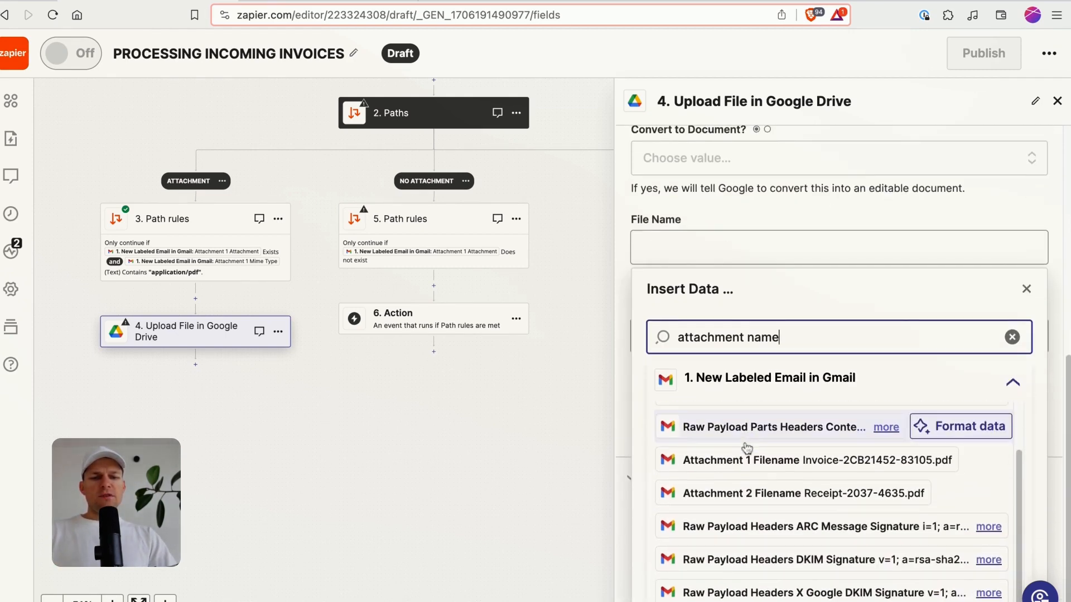
click(772, 475)
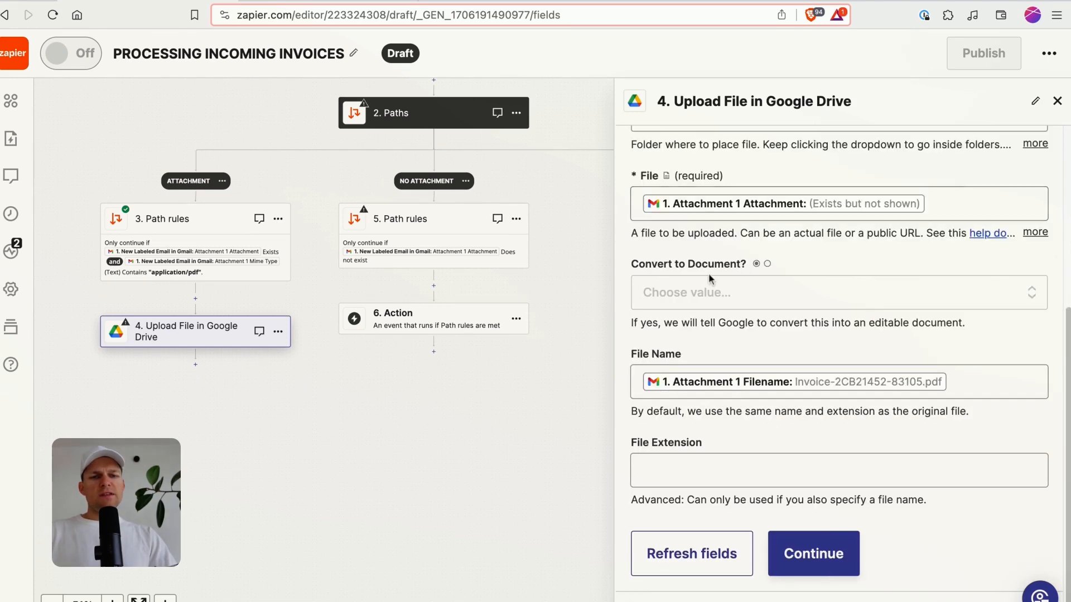
Test the upload step and return to its setup overview
click(813, 554)
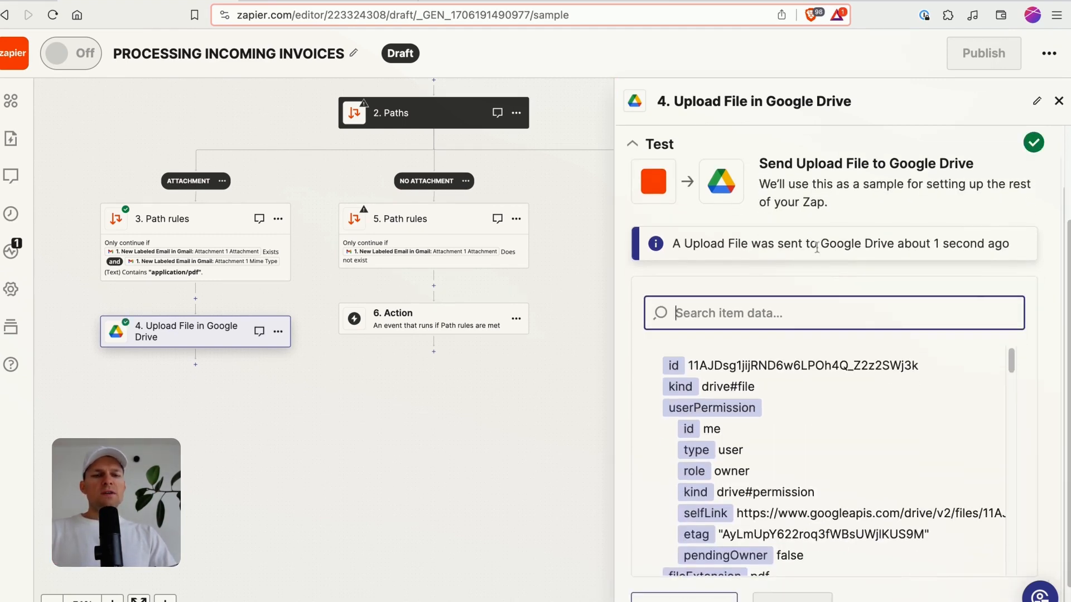
click(270, 339)
click(278, 331)
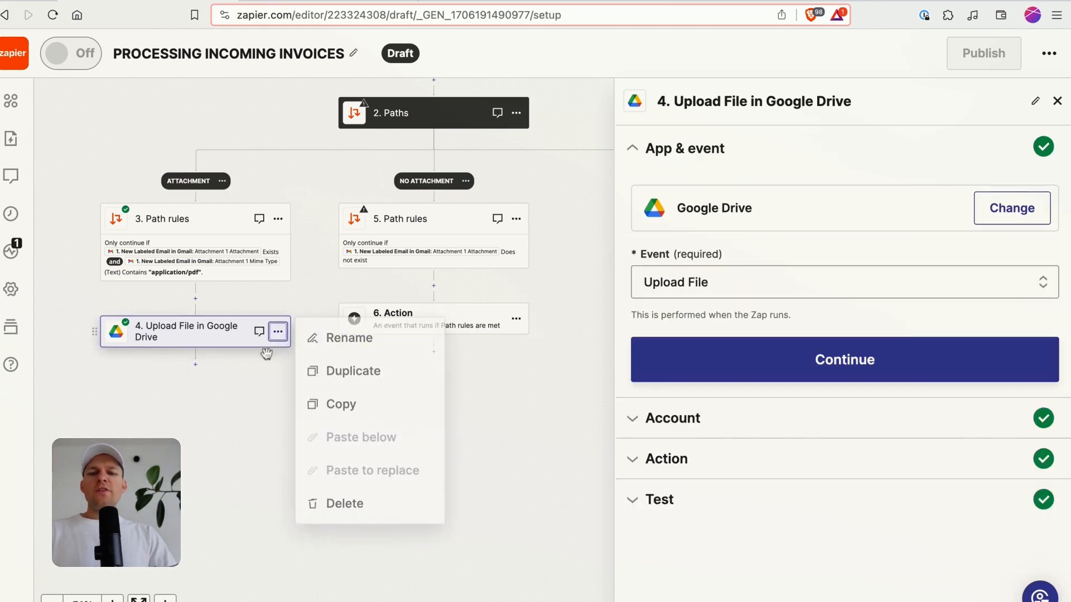
Duplicate the upload step and rename step 4 to 'Upload PDF to Google Drive'
click(340, 380)
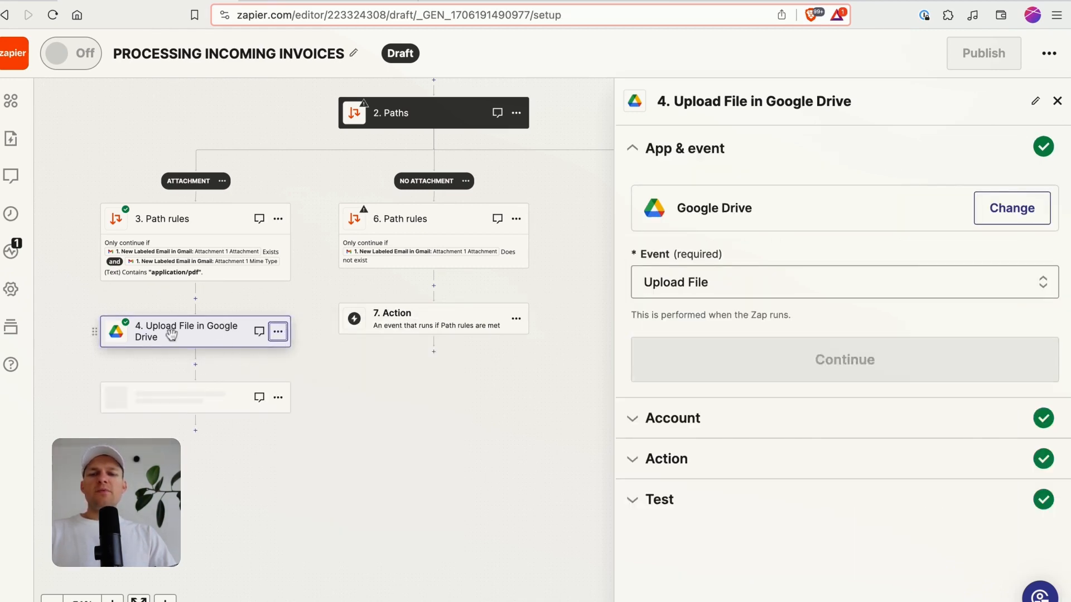
click(278, 332)
click(305, 345)
key(Right)
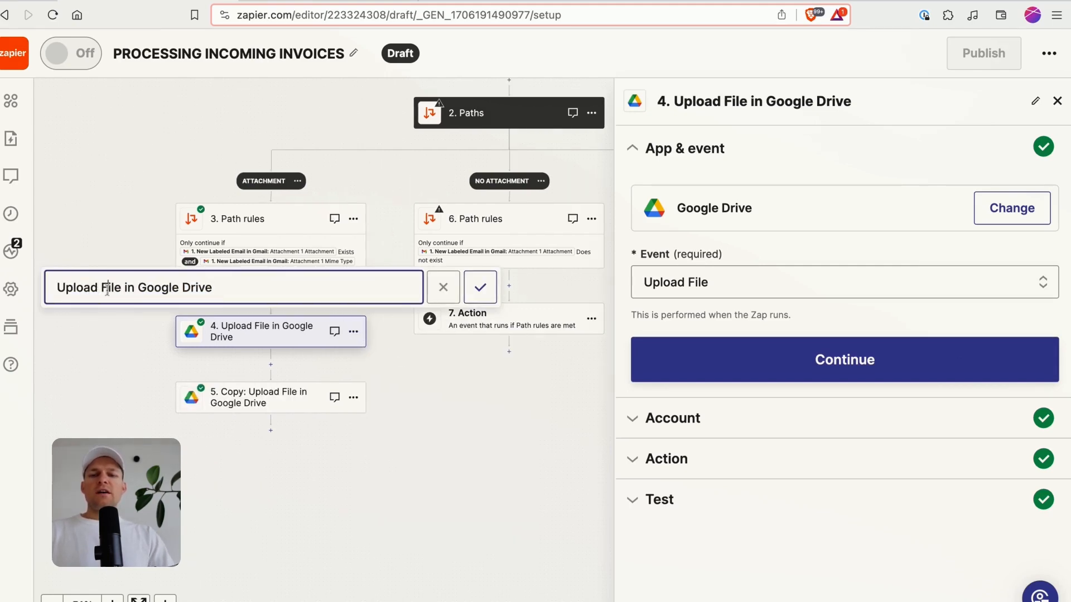
text(PDF)
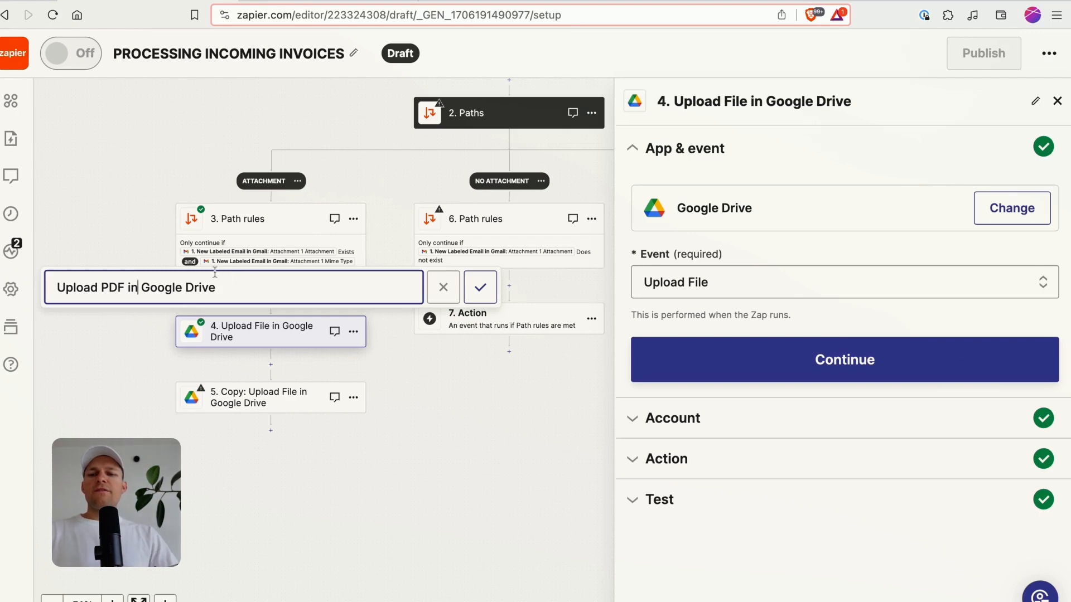
key(BackSpace)
key(BackSpace)
text(to)
key(Return)
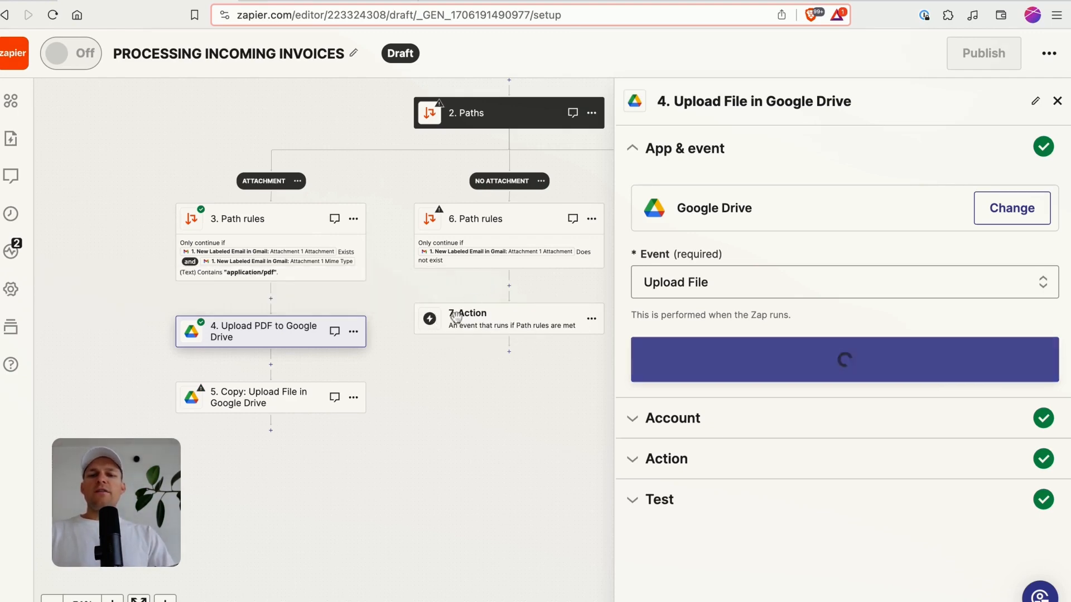
Rename step 5 to 'Convert PDF to Google Doc'
click(353, 397)
click(397, 396)
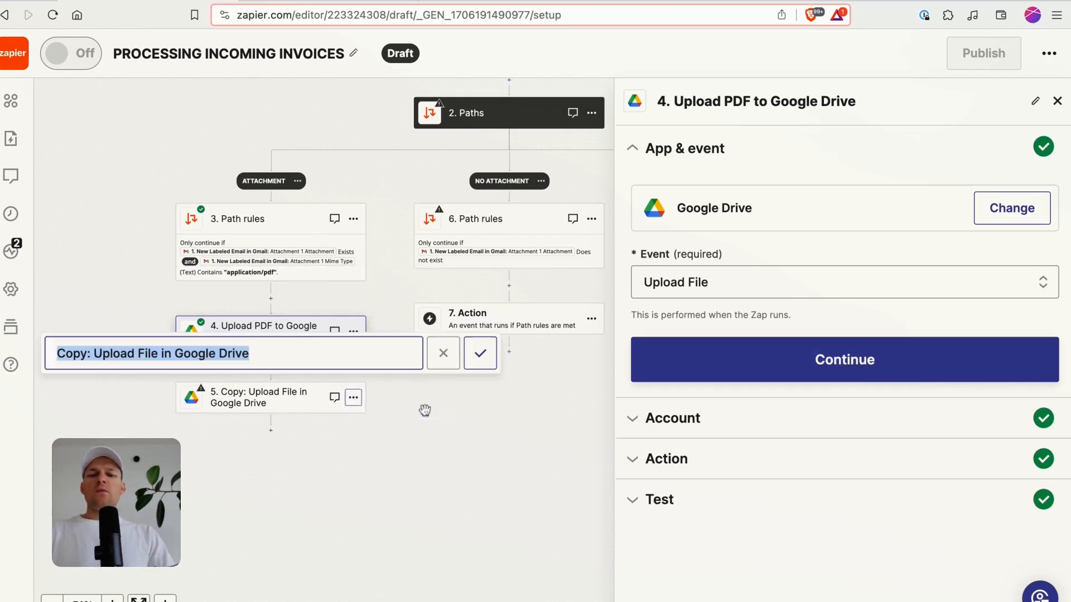
text(Convert)
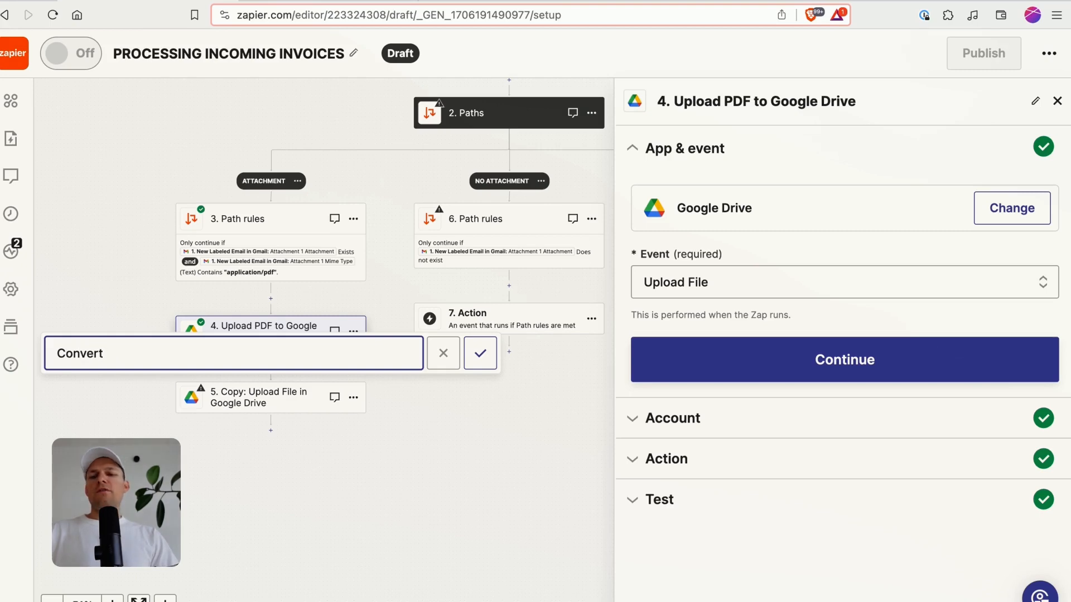
text( PDF to Google Doc)
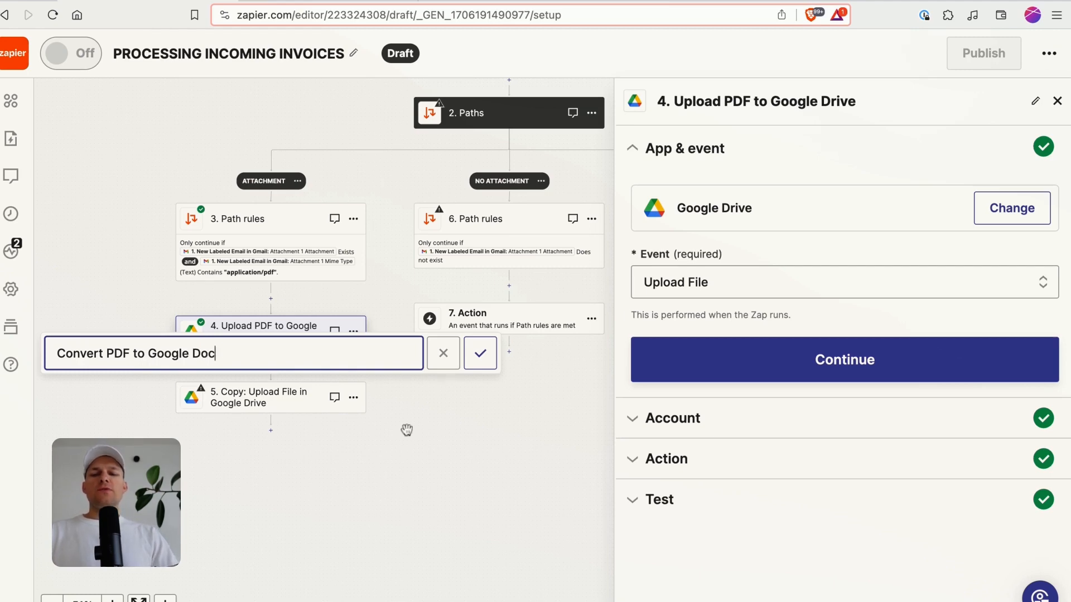
click(409, 466)
click(479, 353)
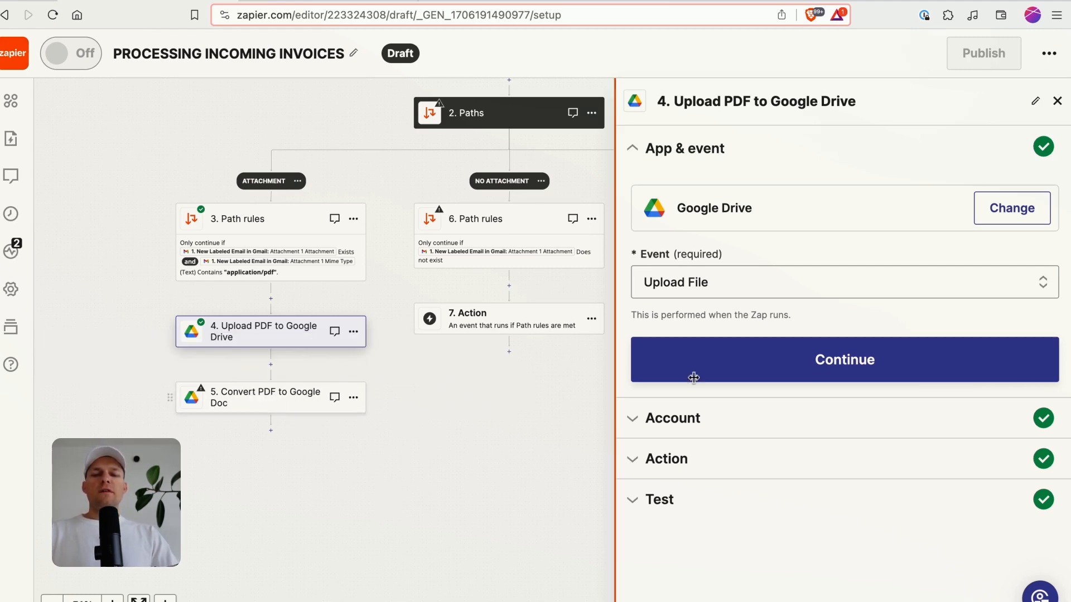
Point step 4's upload at My Google Drive with Convert to Document? True, then continue to testing
click(756, 363)
click(714, 393)
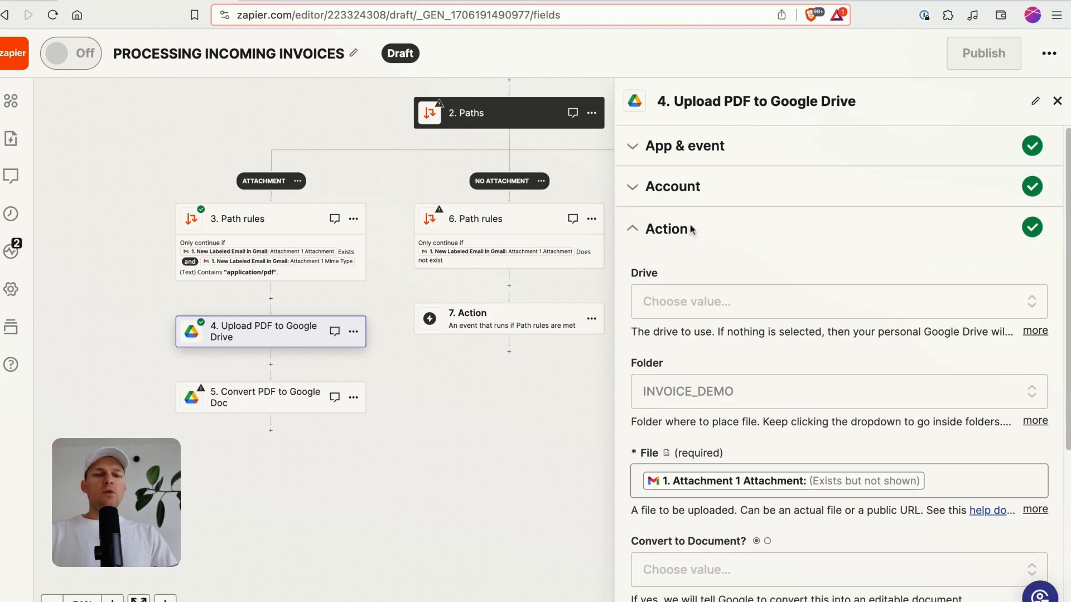
click(684, 147)
click(736, 368)
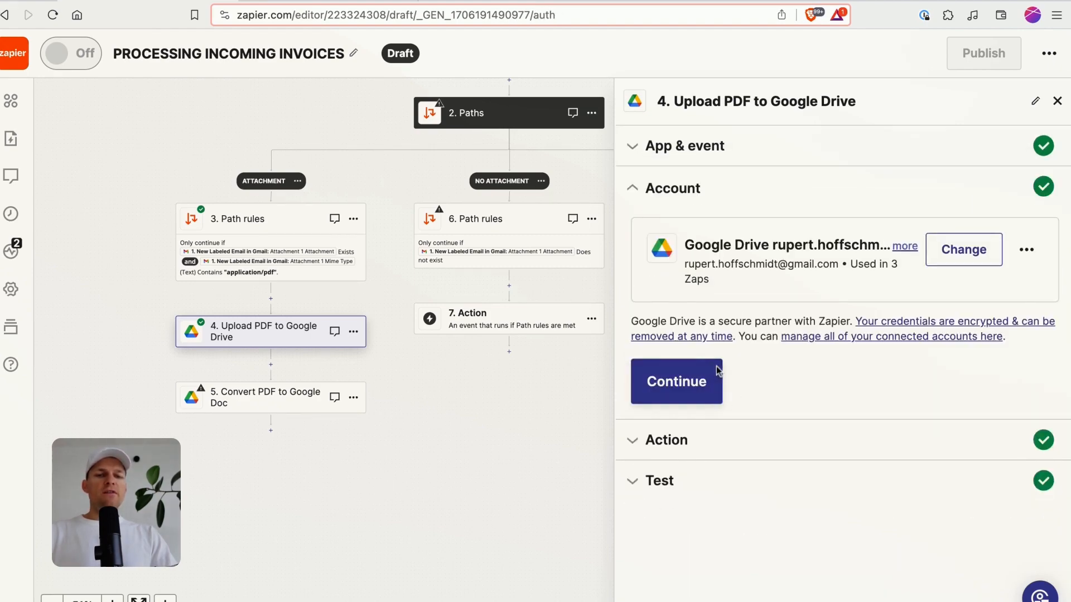
click(688, 382)
scroll(724, 220, down, 7)
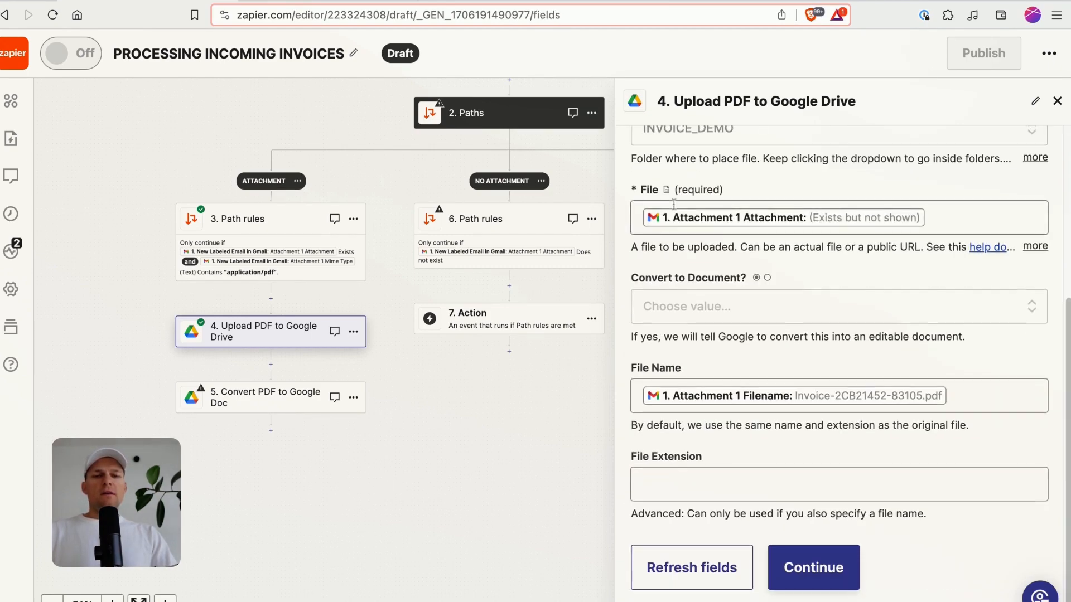
scroll(694, 334, up, 5)
click(693, 328)
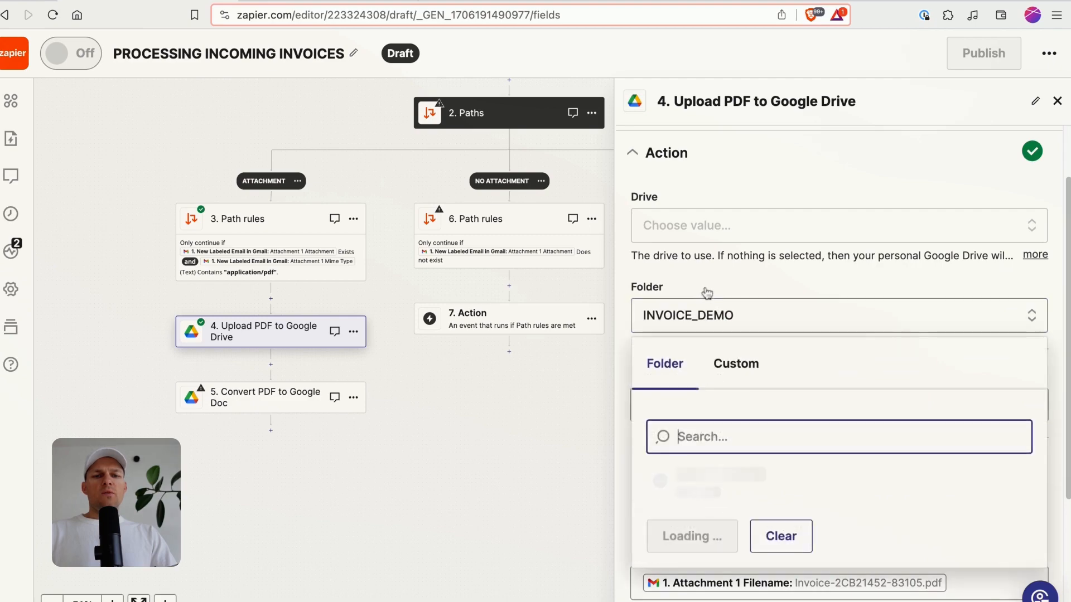
click(667, 231)
click(705, 393)
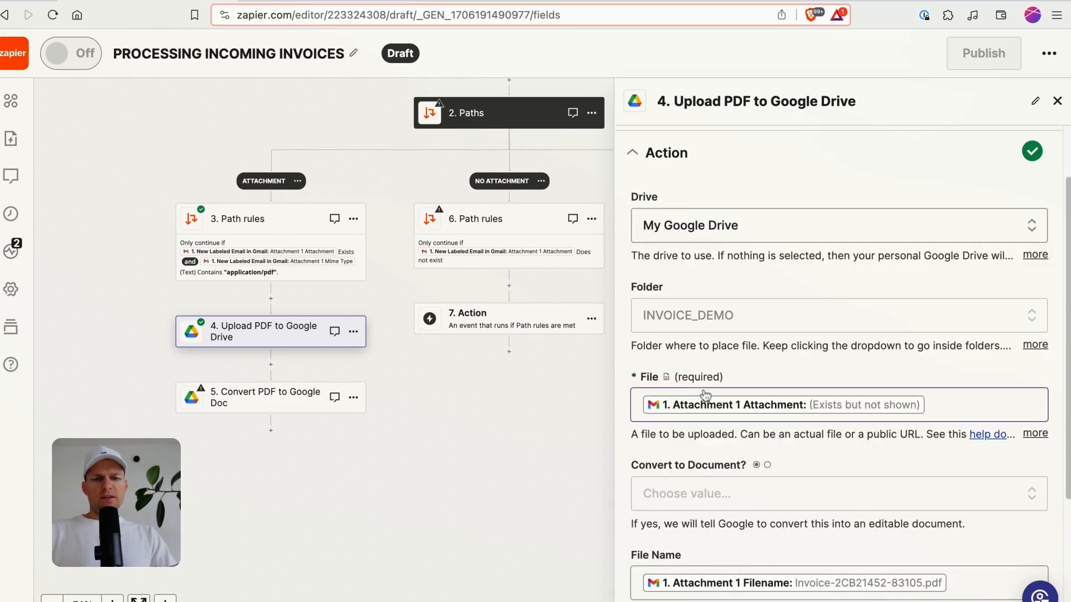
scroll(734, 264, down, 4)
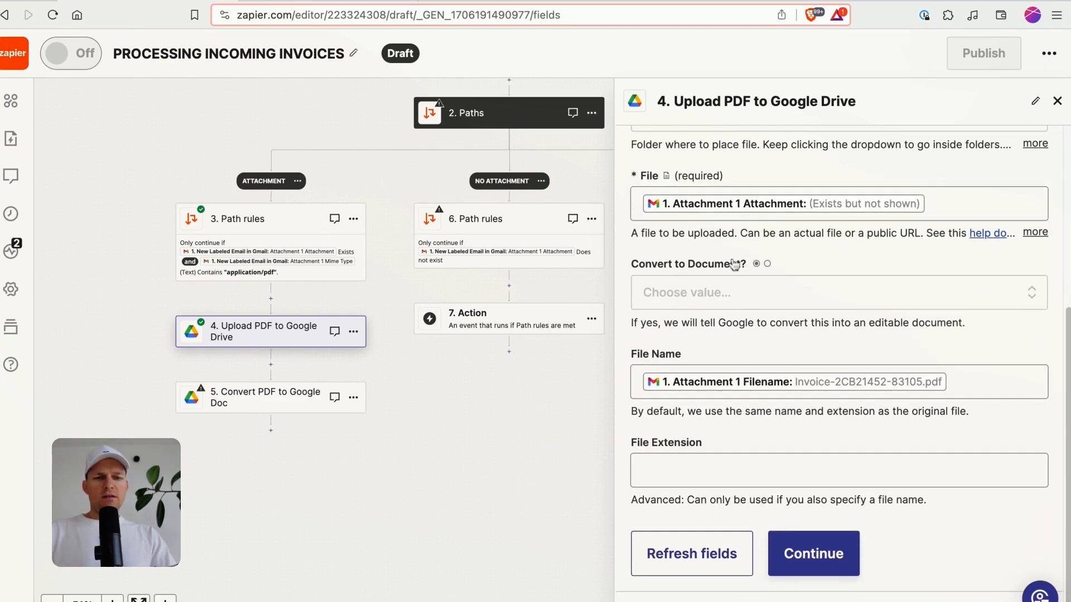
click(719, 290)
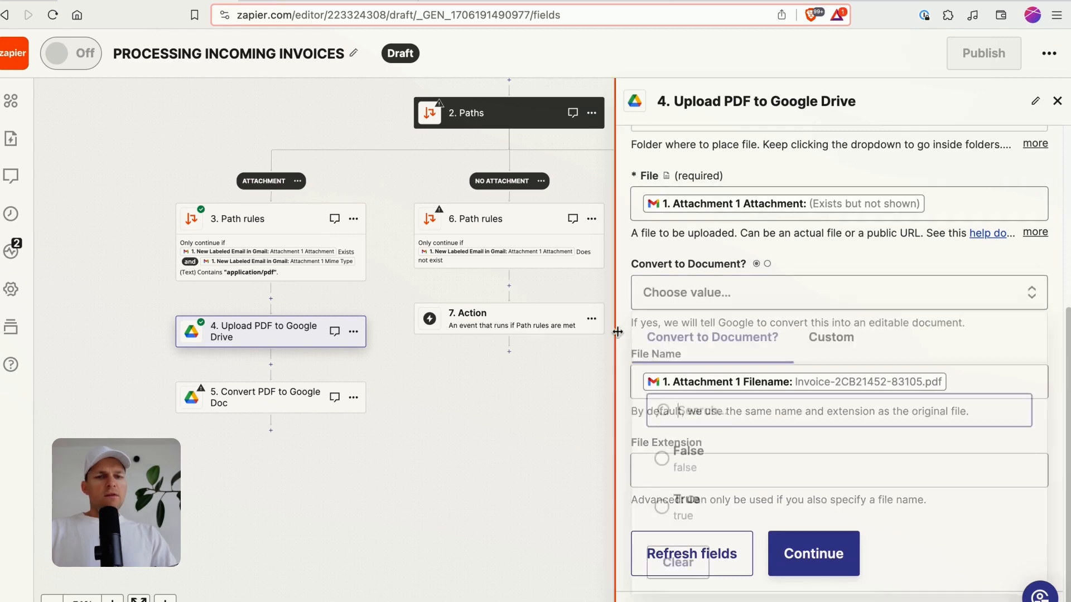
click(692, 511)
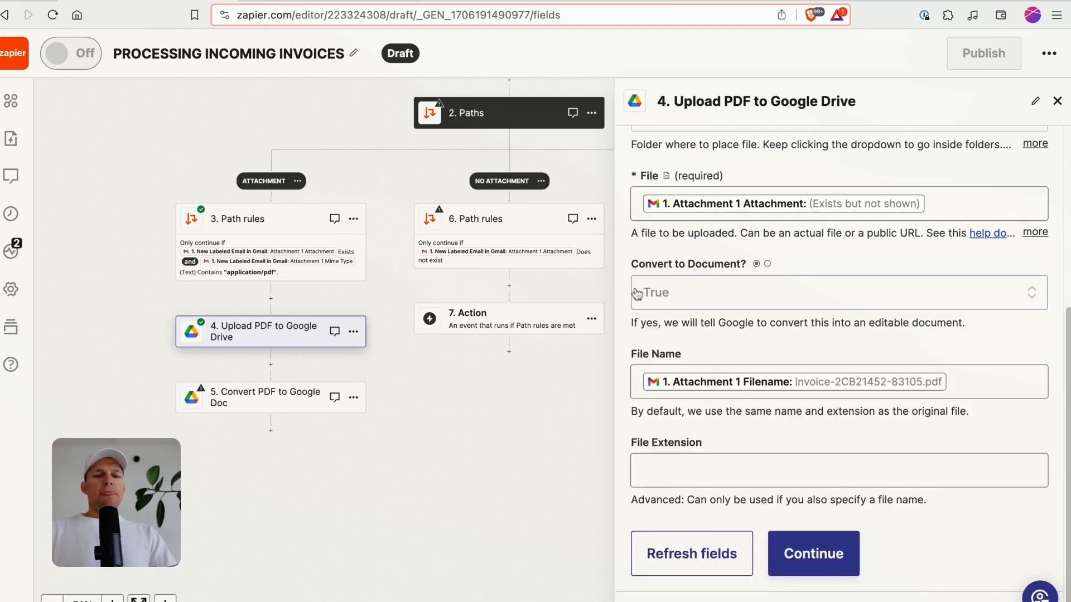
click(812, 554)
Change step 4's Convert to Document? to False and open the Convert PDF to Google Doc step
scroll(792, 477, down, 4)
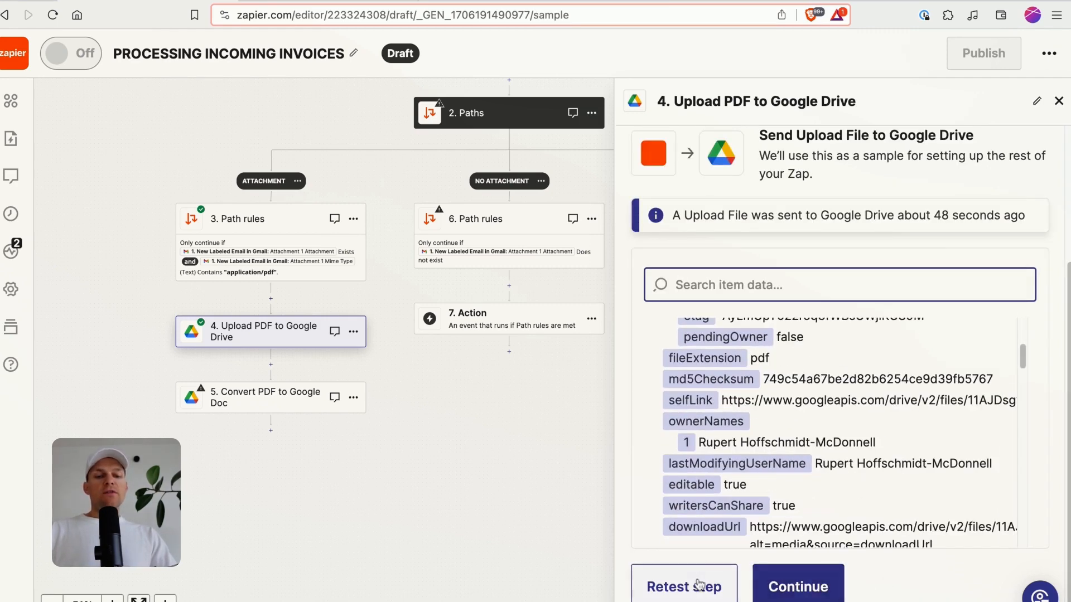
click(266, 327)
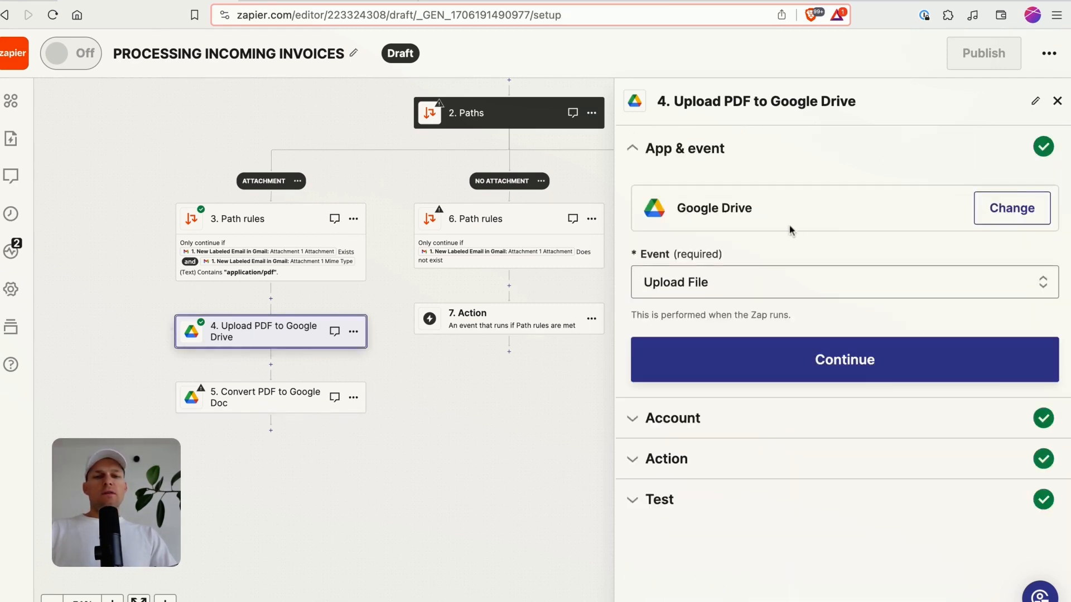
click(674, 418)
click(688, 444)
scroll(719, 334, down, 5)
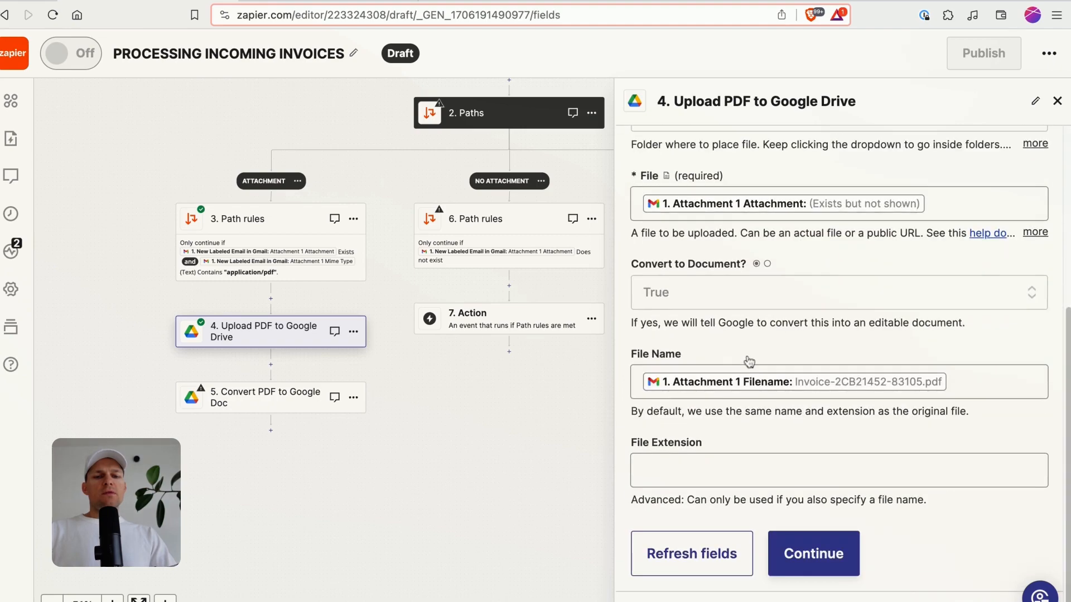
click(694, 288)
click(688, 456)
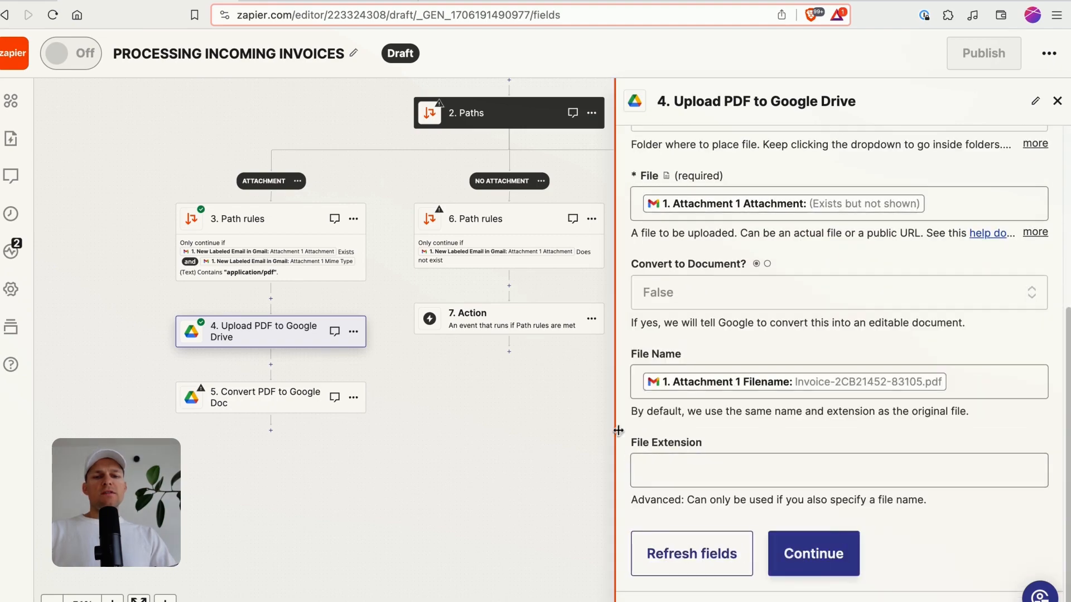
click(238, 407)
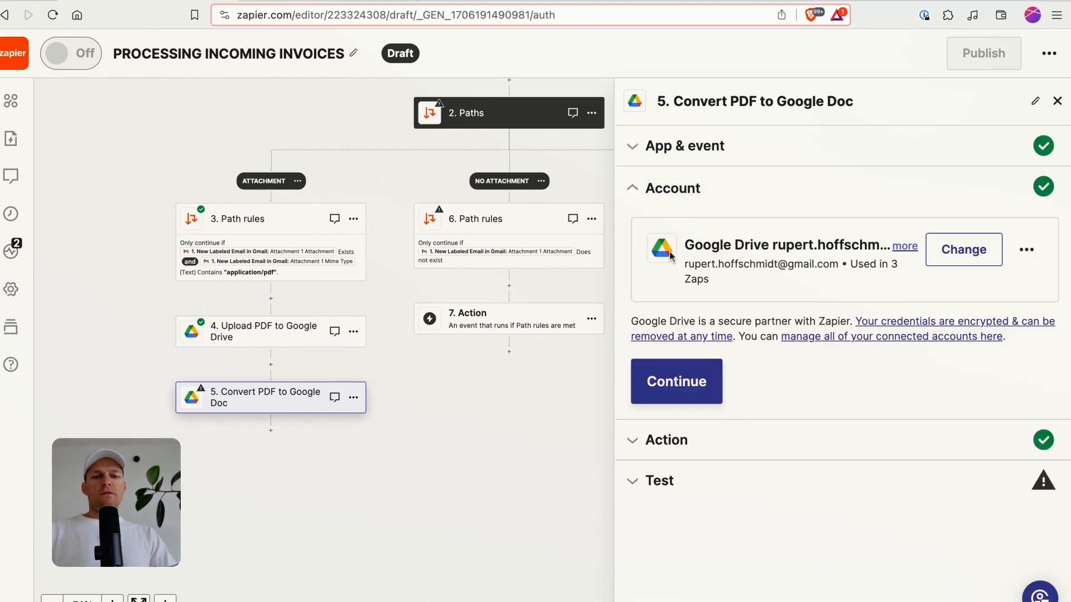
Set step 5 to use My Google Drive with Convert to Document? set to True
click(678, 445)
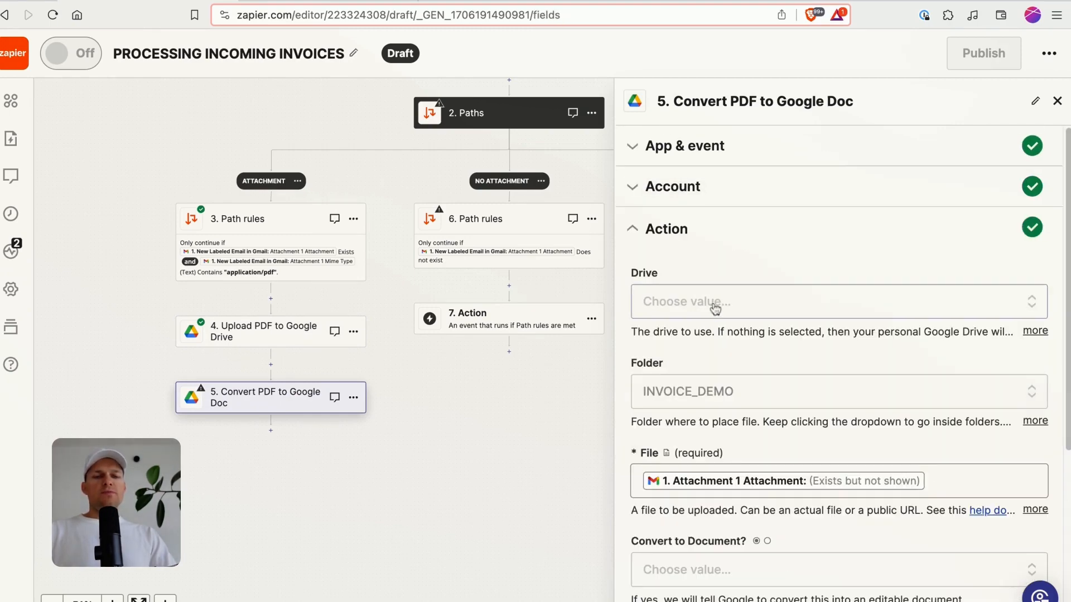
click(716, 301)
click(756, 464)
scroll(727, 358, down, 4)
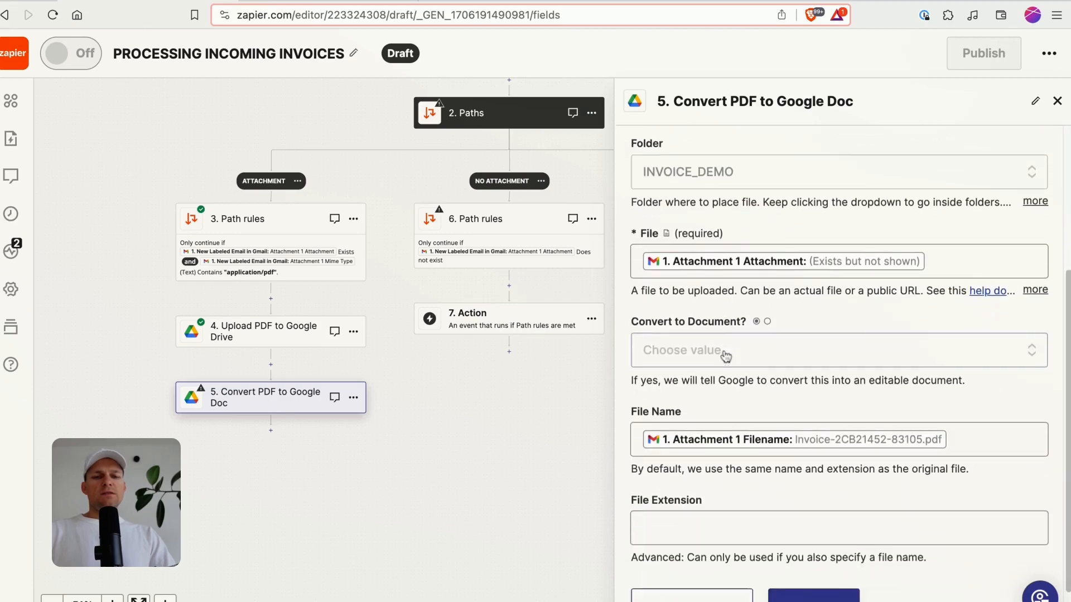
click(725, 351)
click(704, 552)
Run step 5's test upload and review the successful result
scroll(725, 502, down, 1)
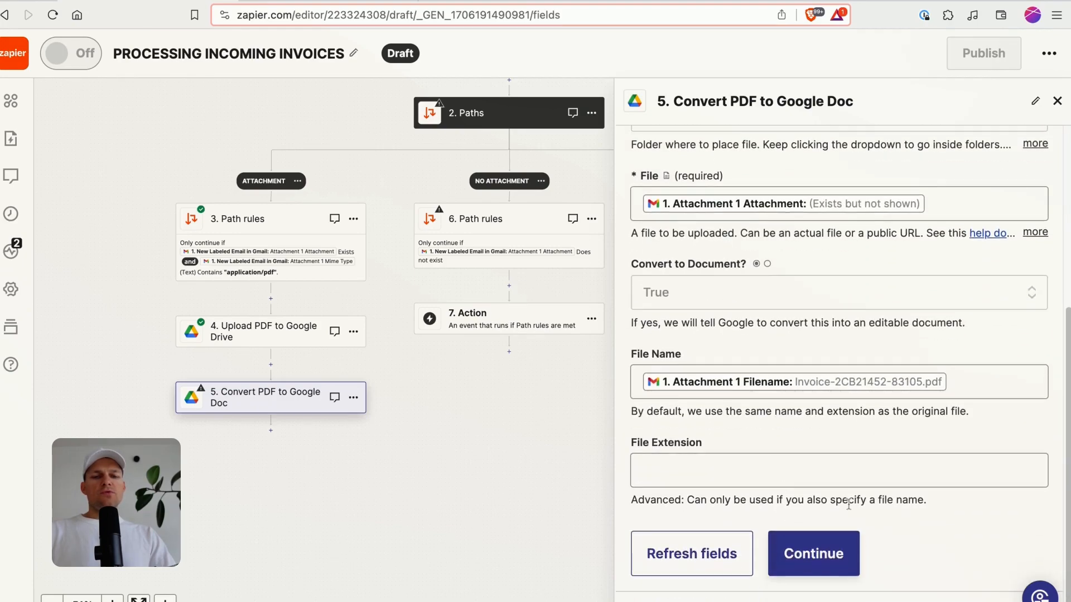
click(810, 552)
click(767, 586)
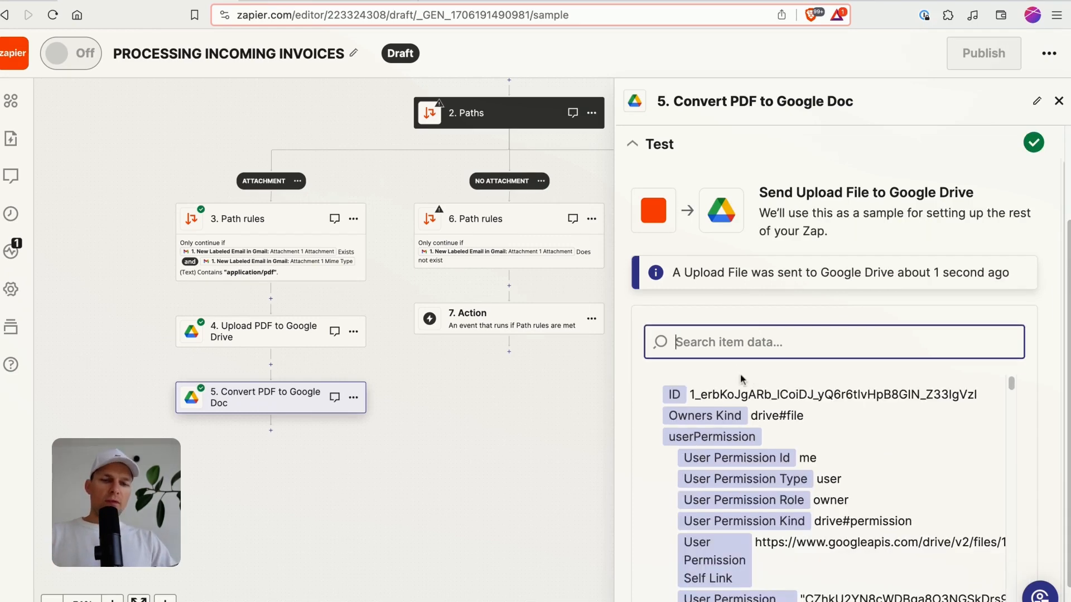
scroll(820, 477, down, 5)
scroll(759, 440, up, 15)
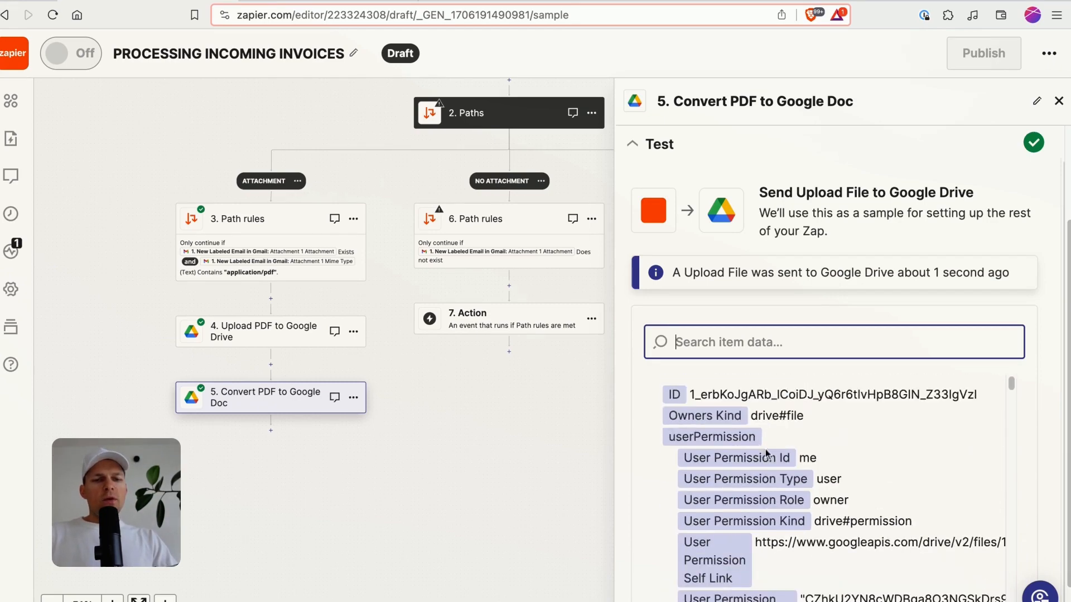
scroll(194, 304, down, 6)
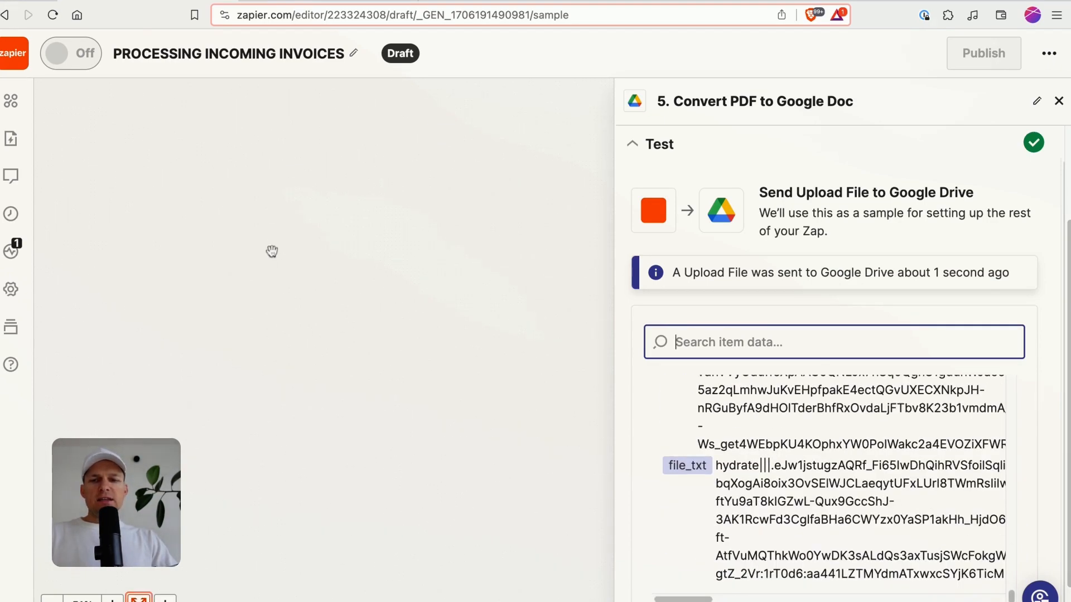
scroll(272, 251, up, 5)
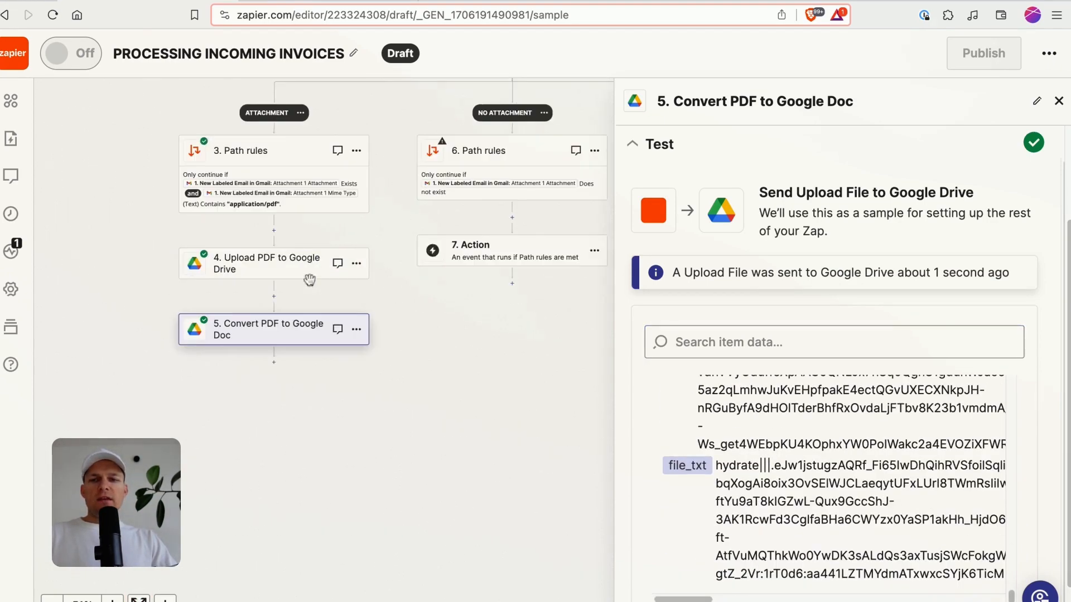
Inspect the File value in the Upload PDF to Google Drive test sample
click(270, 286)
click(689, 498)
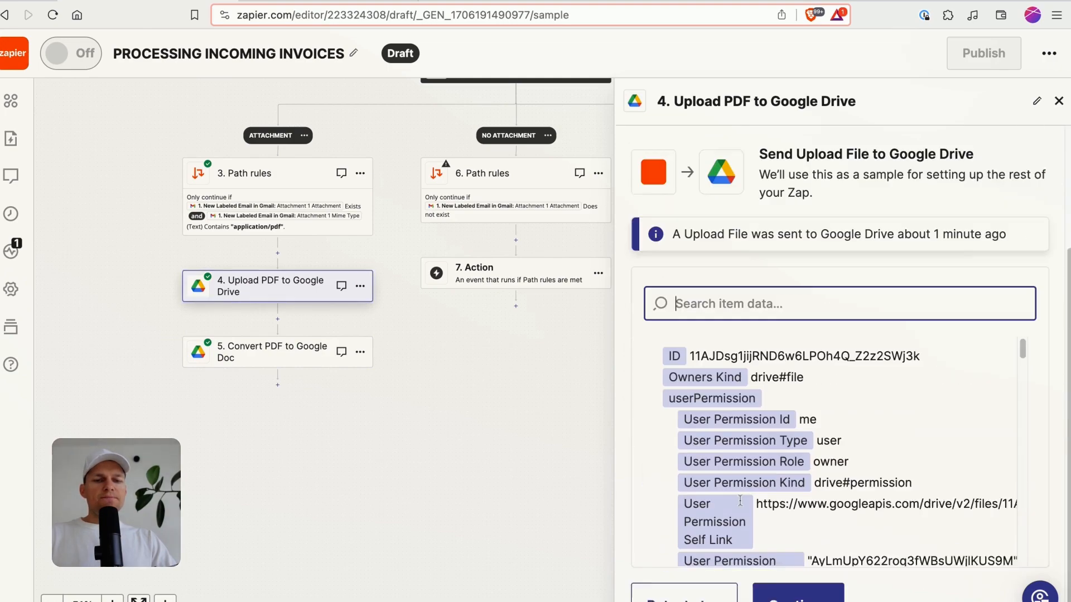
scroll(743, 421, down, 5)
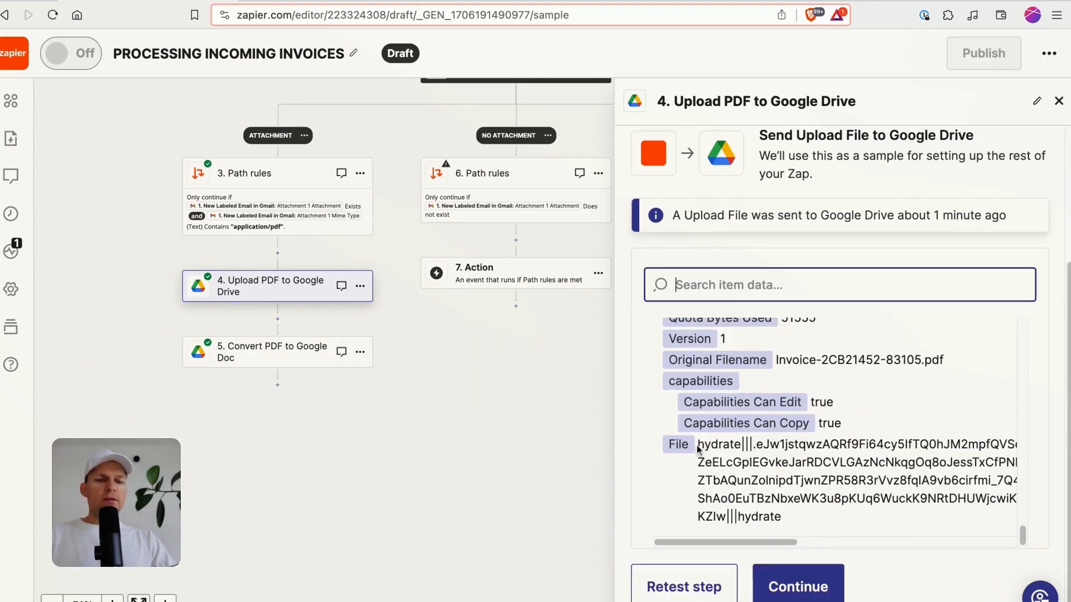
click(699, 445)
drag(777, 513, 831, 537)
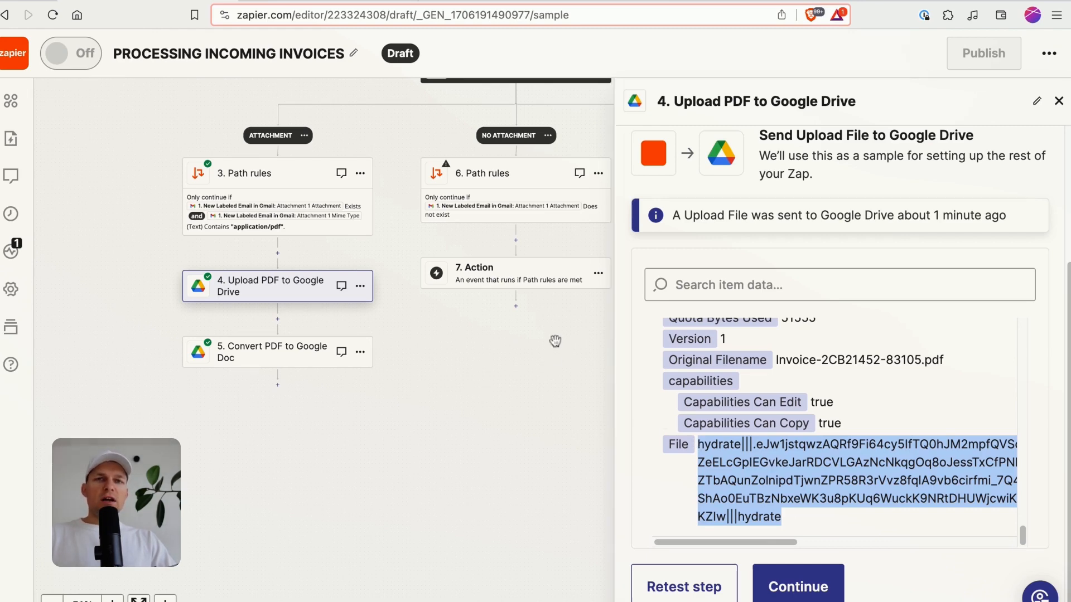
Inspect the File Txt value in the Convert PDF to Google Doc test sample
click(295, 367)
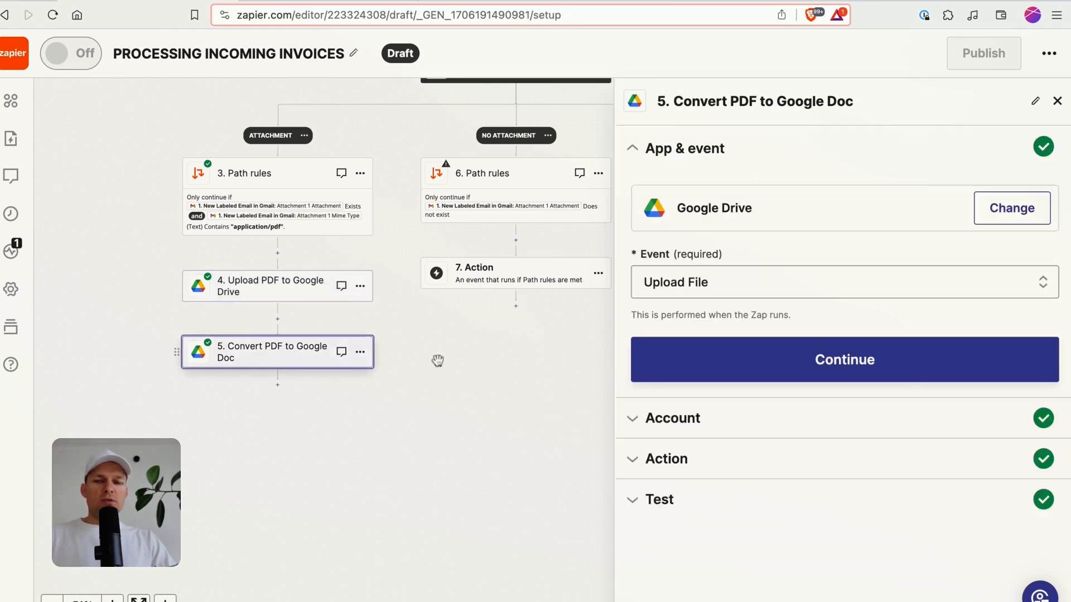
click(688, 493)
scroll(741, 441, down, 1)
scroll(747, 502, down, 10)
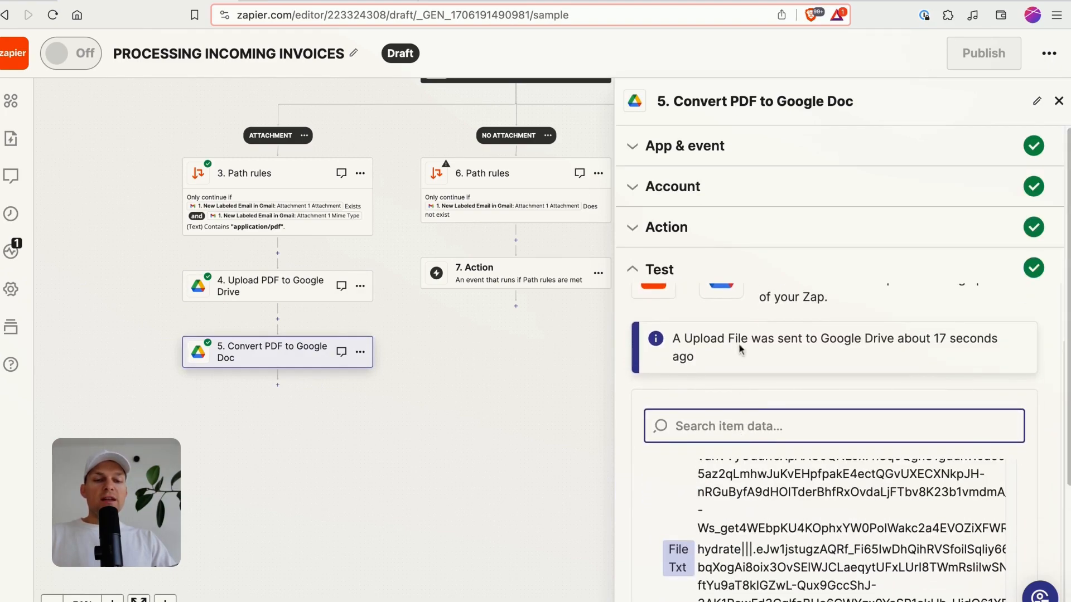
drag(700, 411, 740, 516)
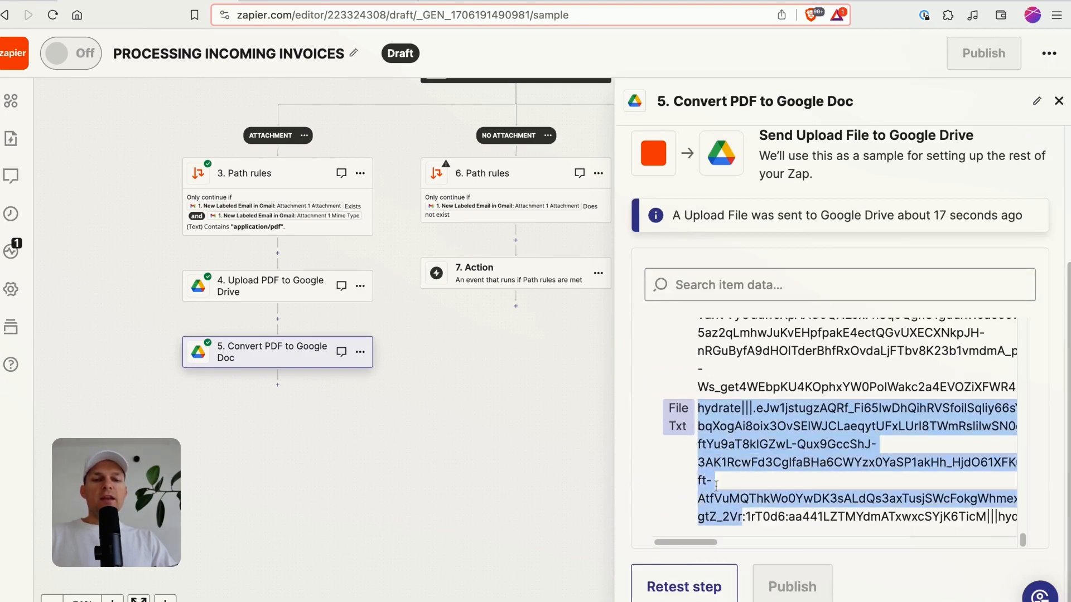
drag(674, 422, 688, 426)
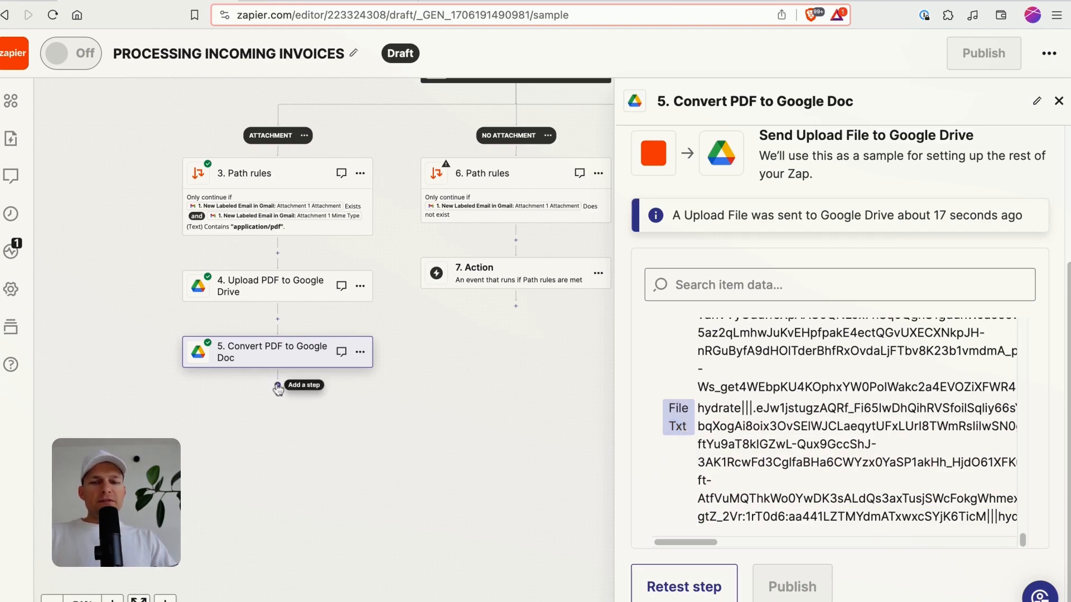
Add a Files By Zapier step with the Text From File event after step 5
click(289, 386)
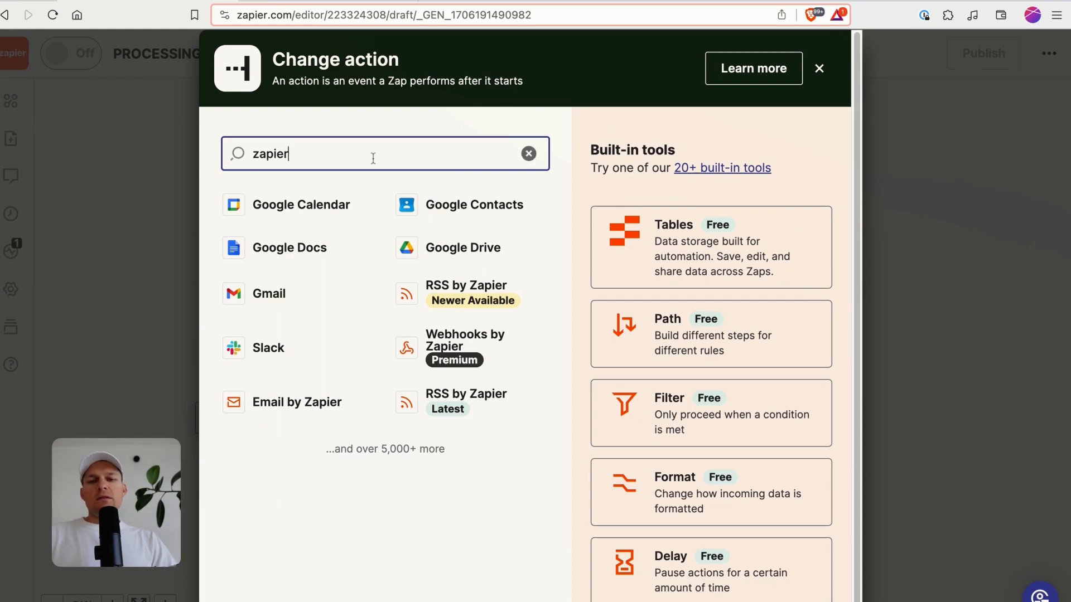
text(file)
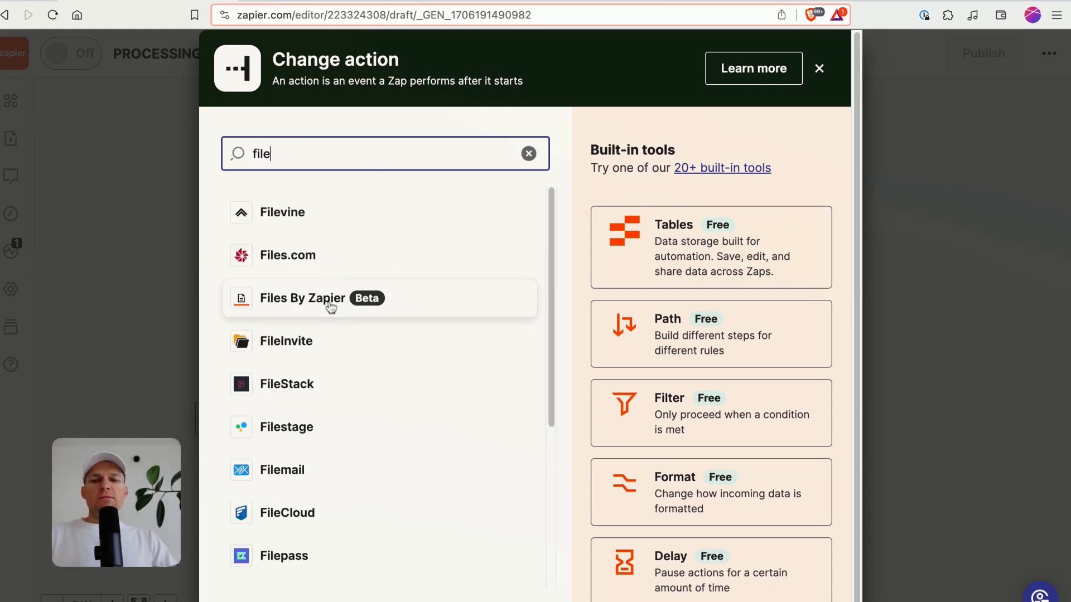
click(330, 302)
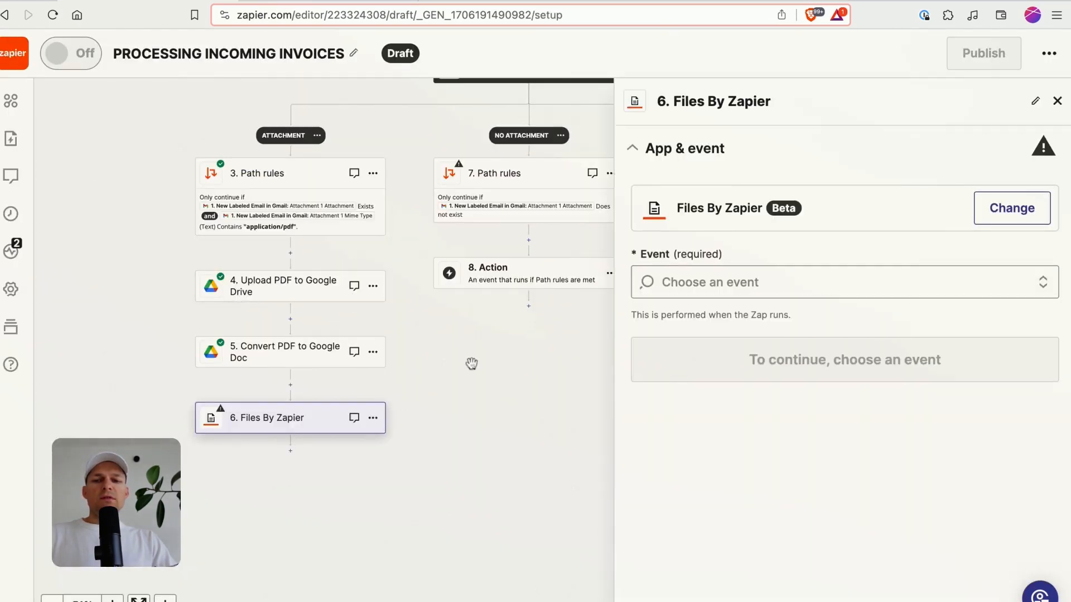
scroll(469, 390, down, 2)
click(714, 282)
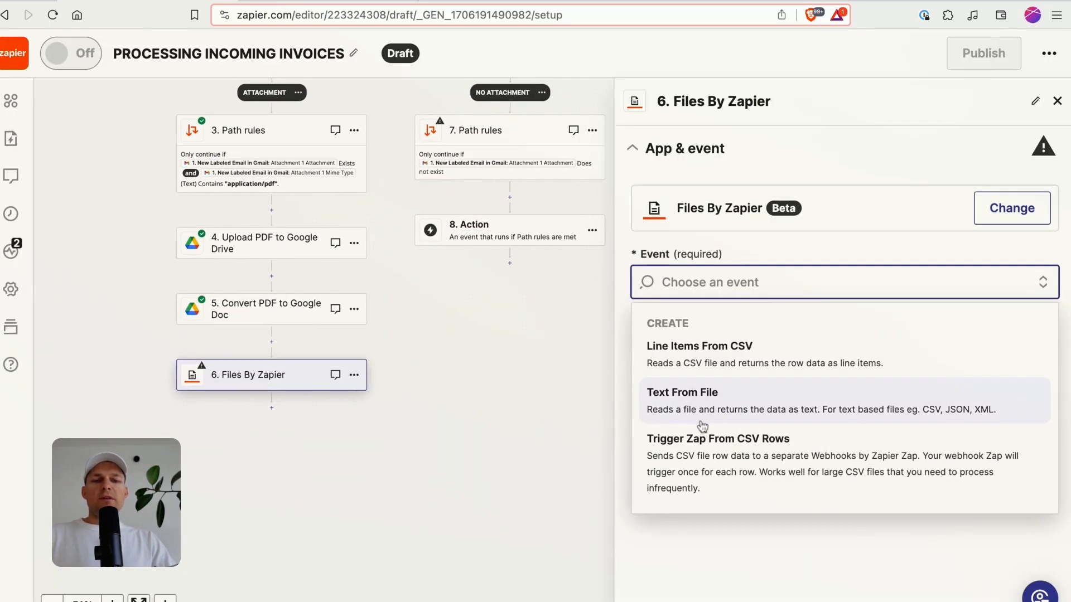
click(691, 417)
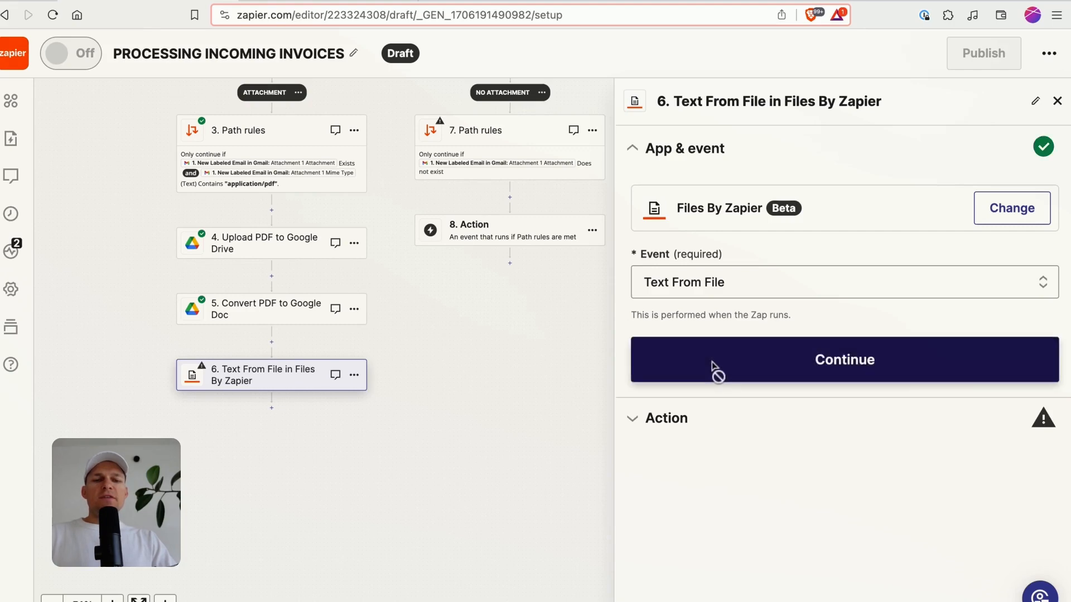
click(712, 371)
Map step 5's File Txt into the File field
click(711, 260)
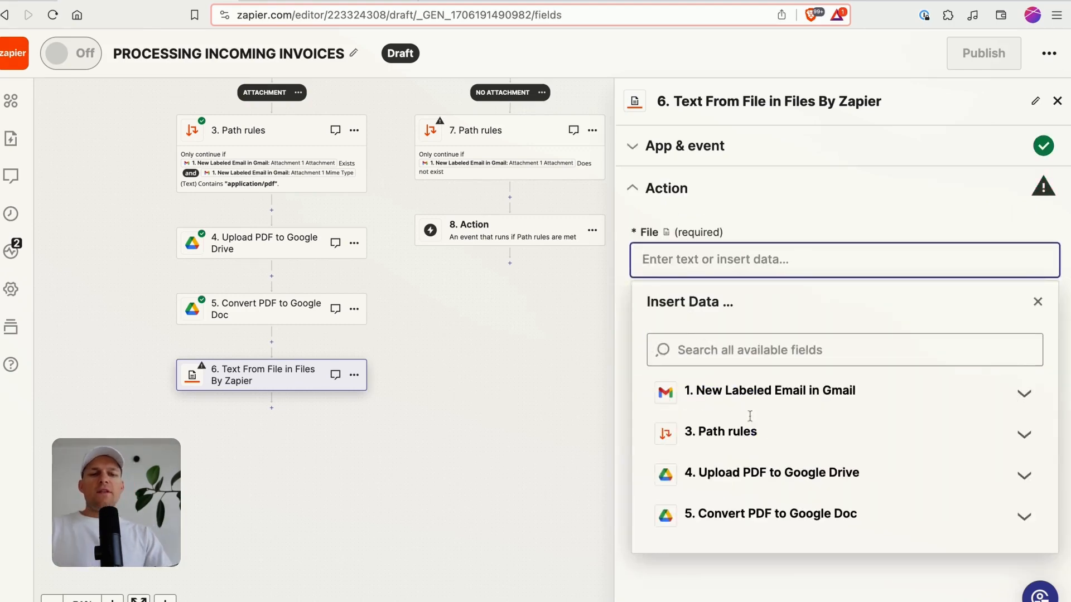
click(746, 517)
scroll(742, 446, down, 3)
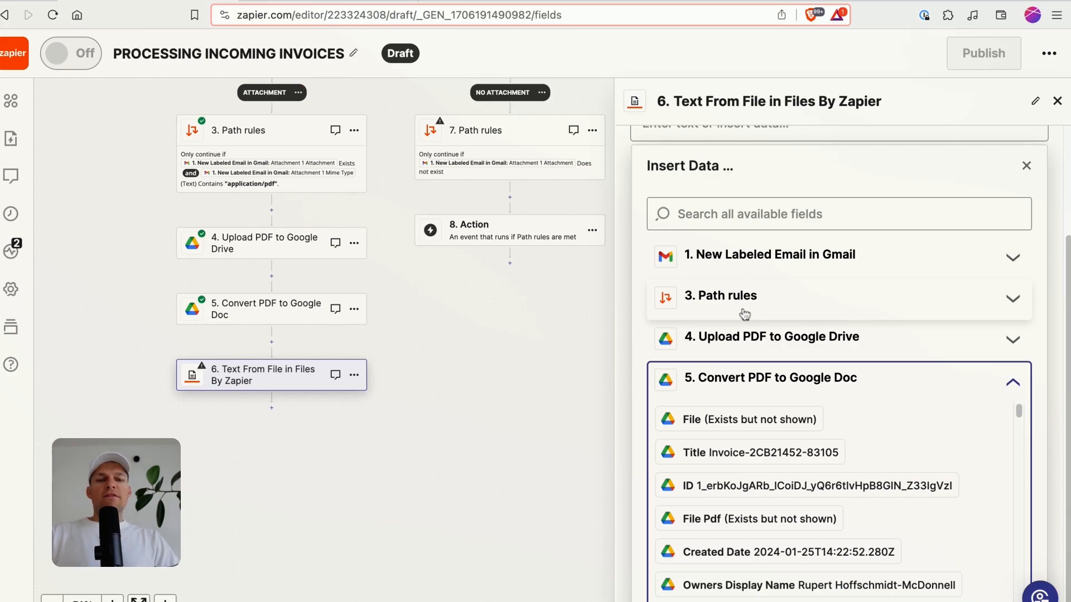
scroll(775, 490, down, 5)
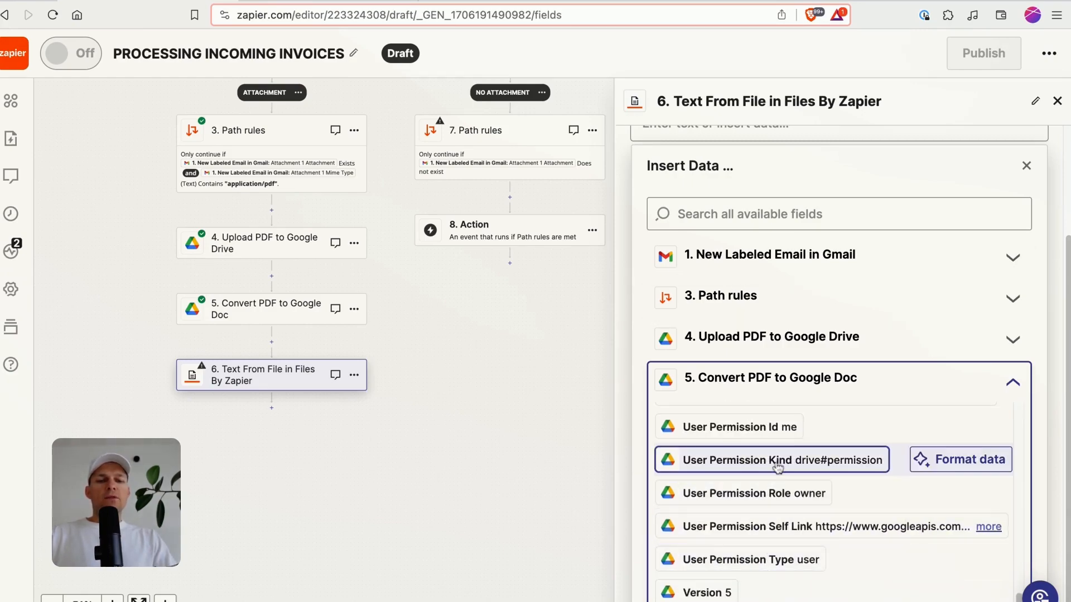
scroll(778, 467, up, 5)
click(731, 344)
text(file t)
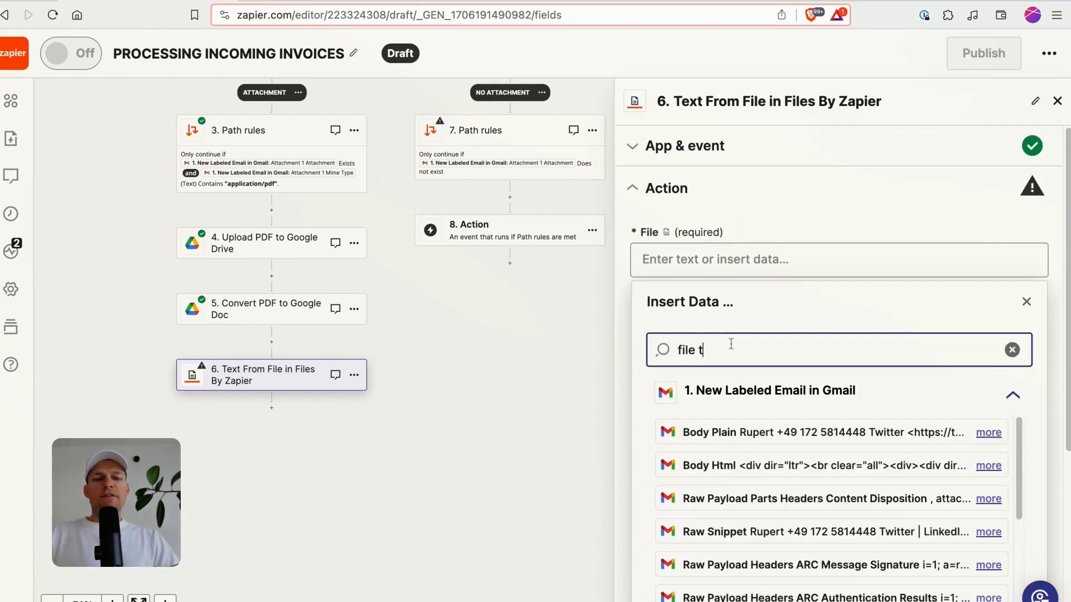
text(xt)
scroll(778, 491, down, 3)
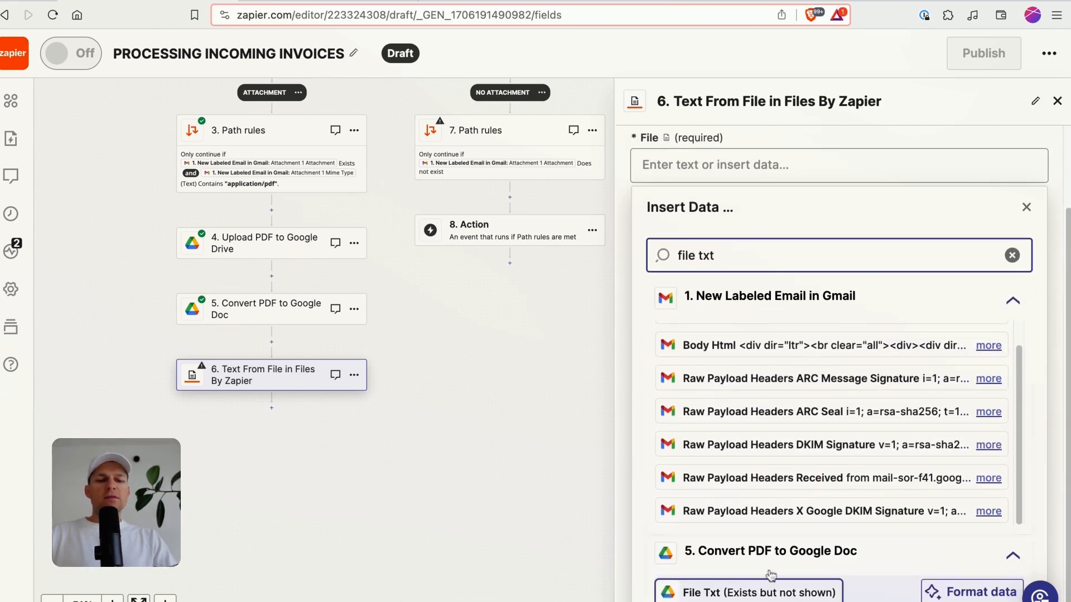
click(751, 593)
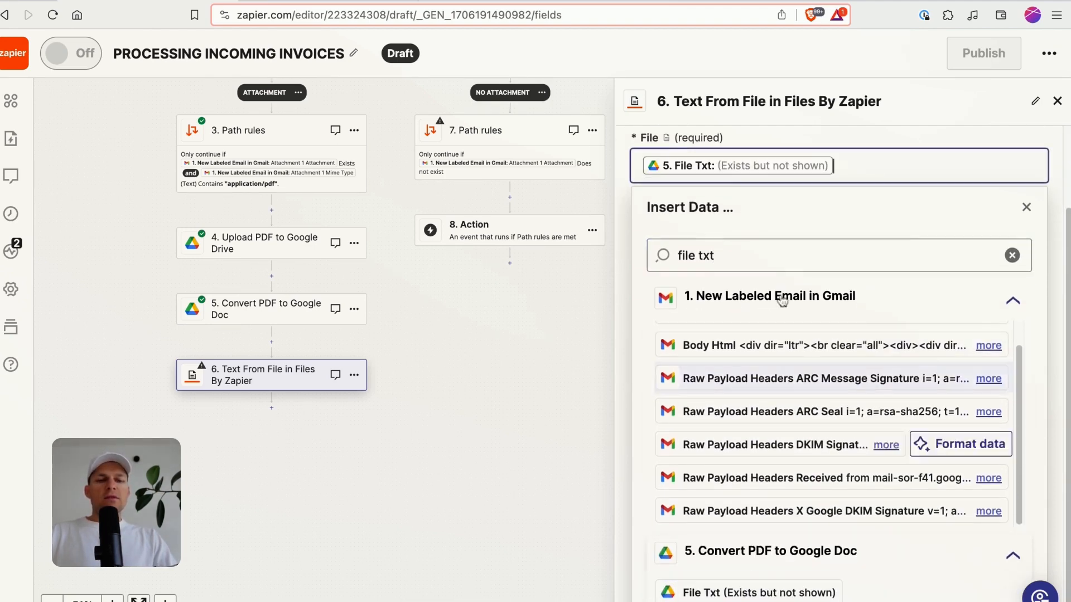
click(749, 137)
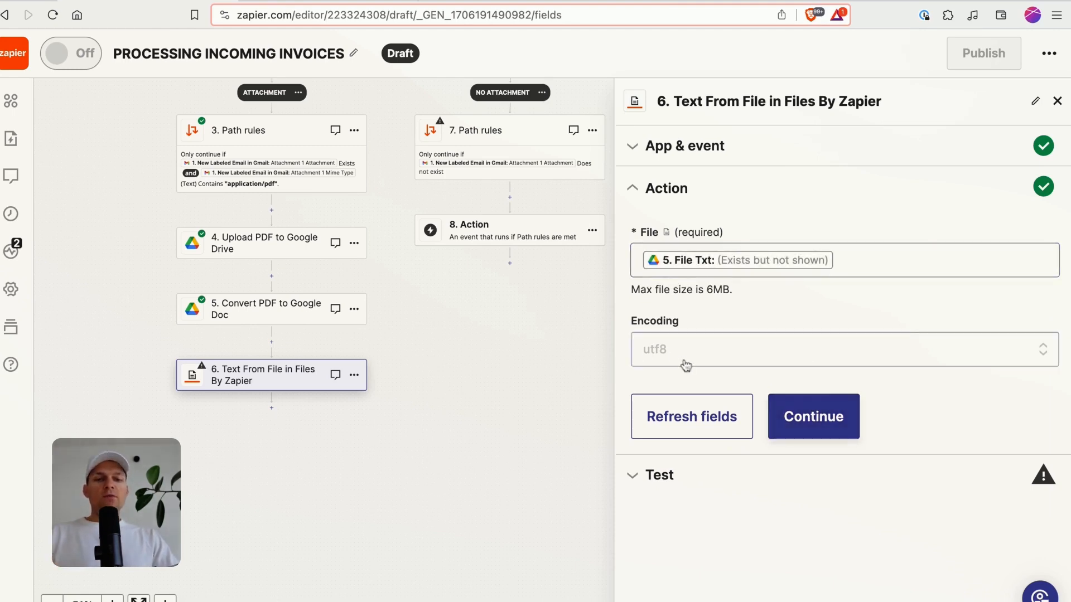
Test the Text From File step and review the extracted invoice number and date text
click(785, 417)
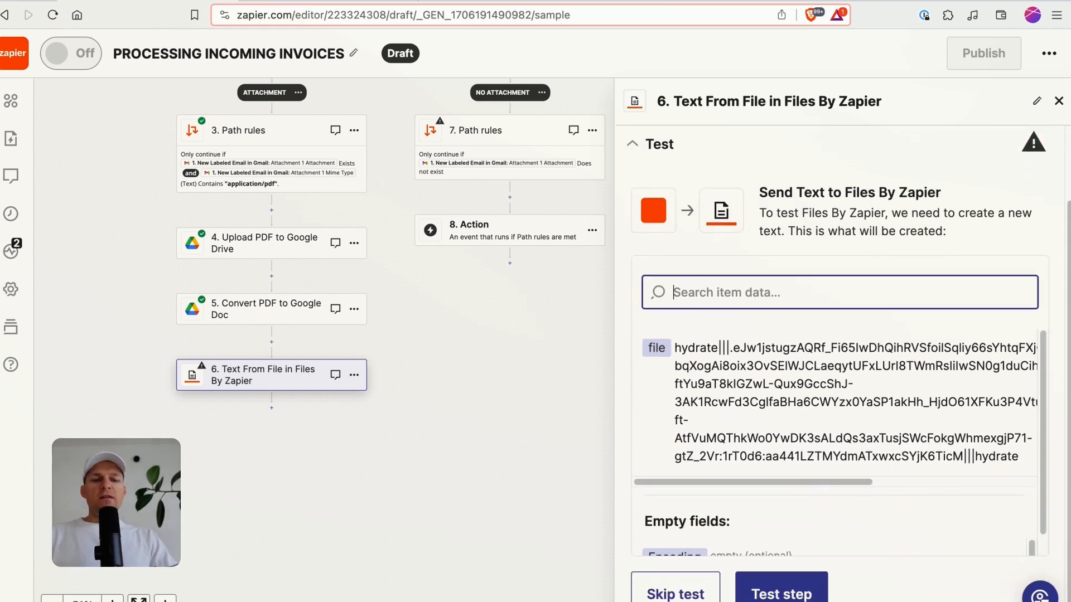
click(784, 596)
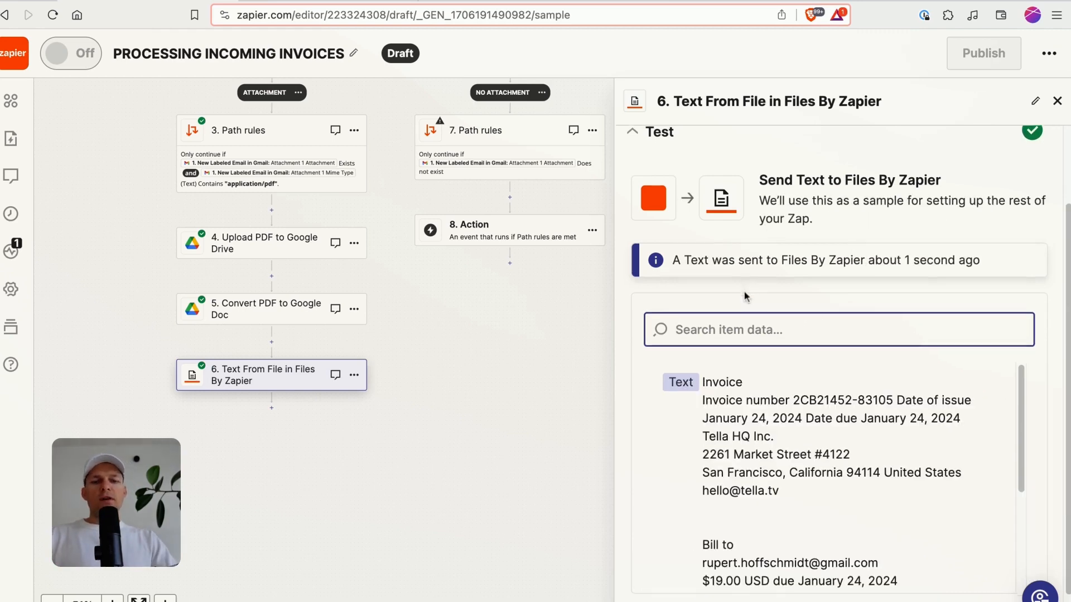
scroll(726, 350, down, 1)
drag(707, 338, 879, 519)
scroll(837, 502, down, 3)
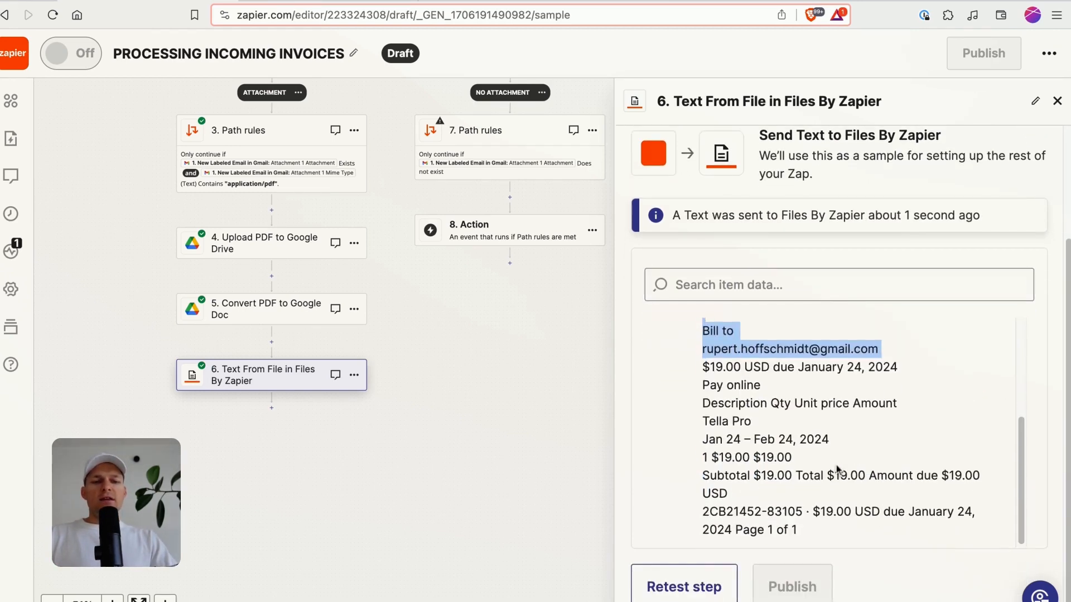
scroll(737, 379, up, 3)
click(736, 373)
drag(735, 357, 753, 410)
click(757, 460)
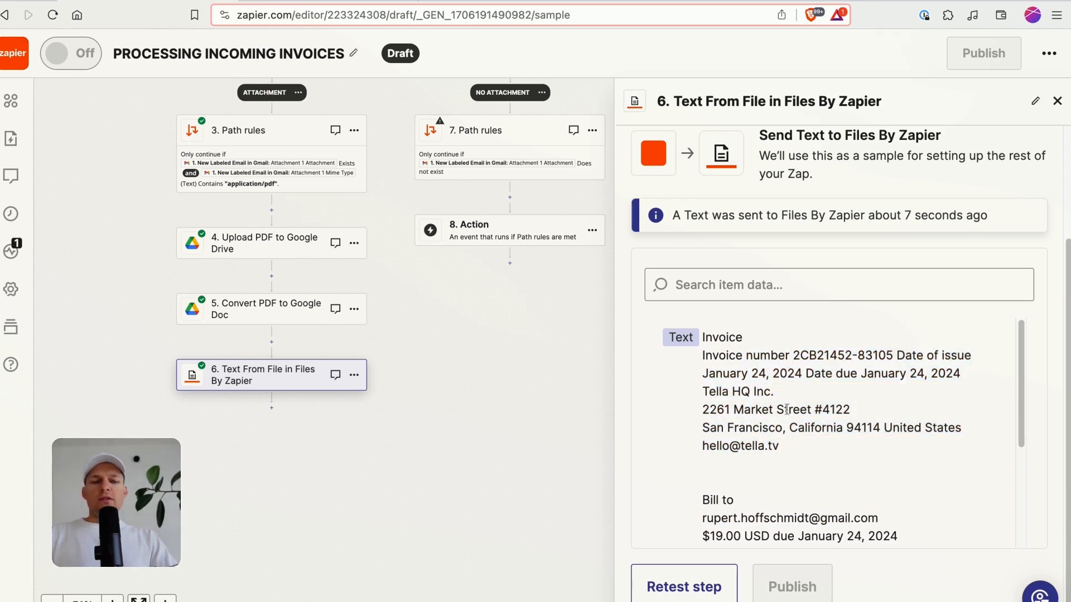
scroll(737, 369, down, 3)
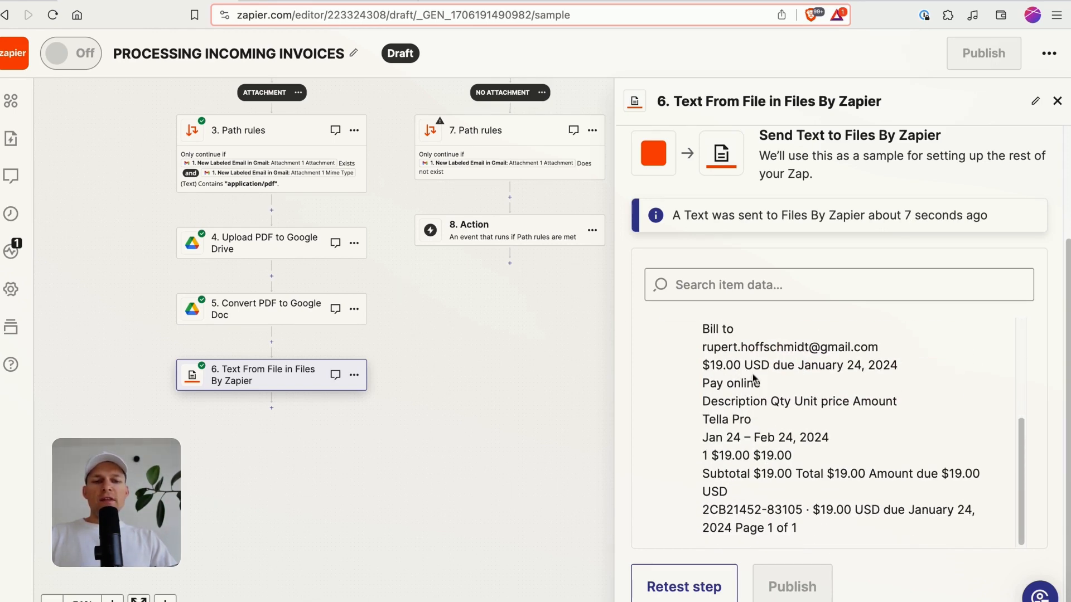
Review the Convert PDF to Google Doc step's test results, then switch to Google Drive
click(284, 297)
click(708, 502)
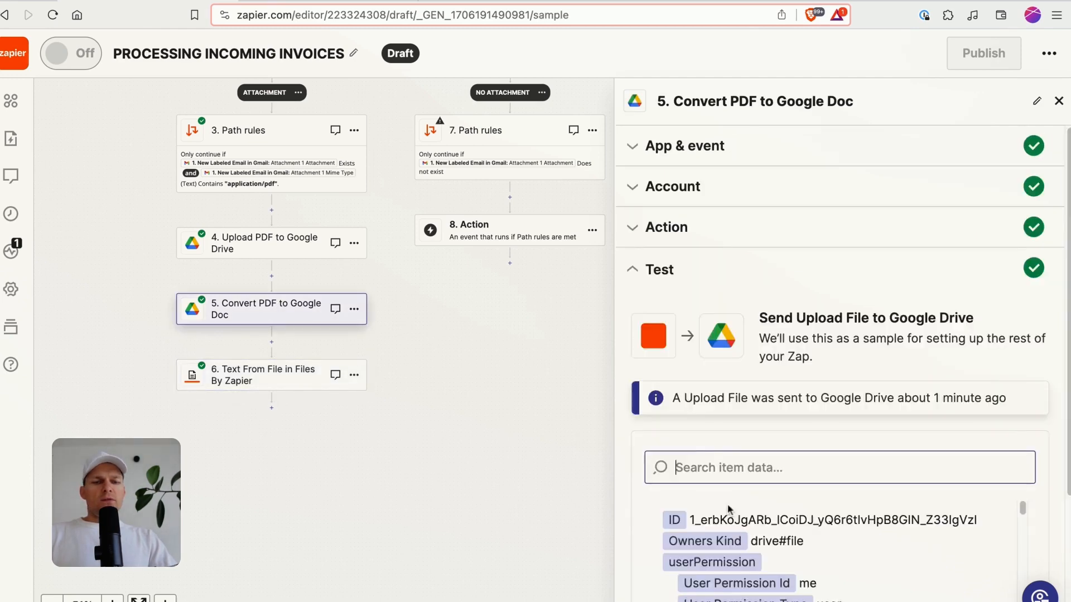
scroll(809, 440, down, 5)
scroll(831, 435, up, 5)
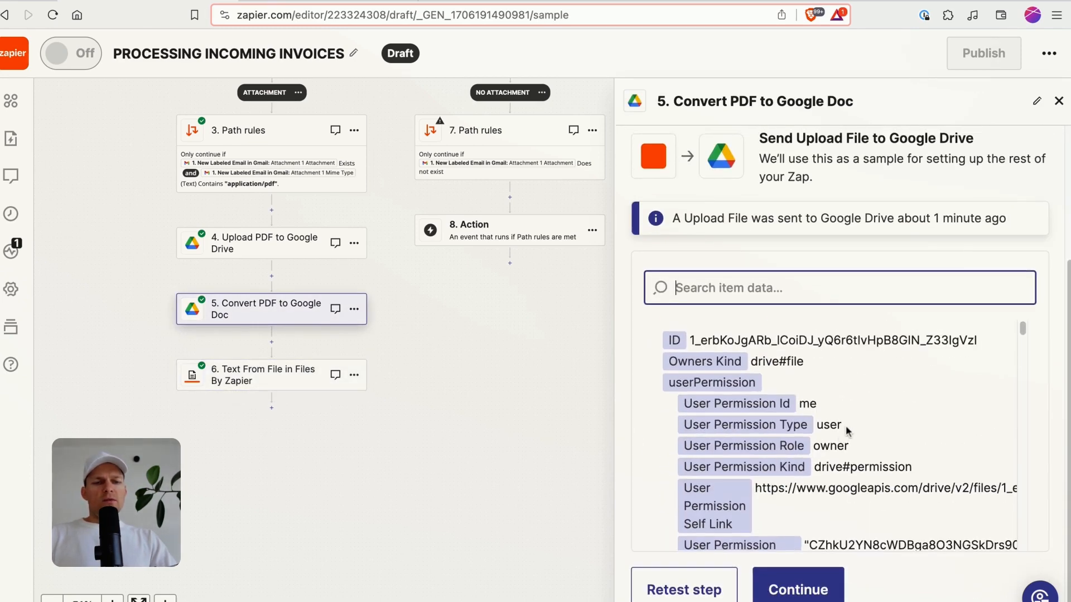
triple_click(786, 490)
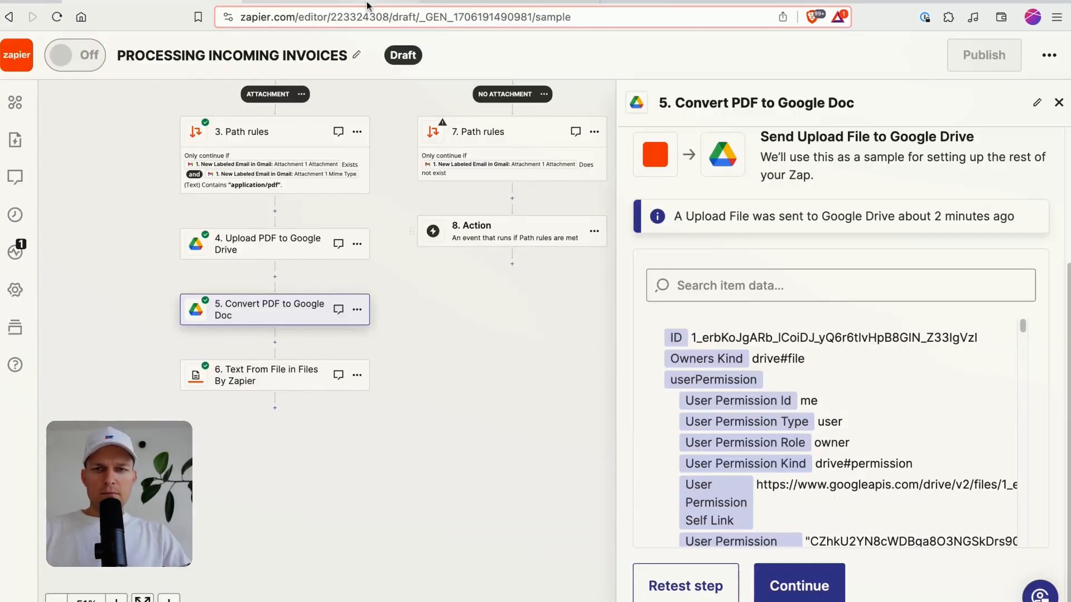
click(328, 1)
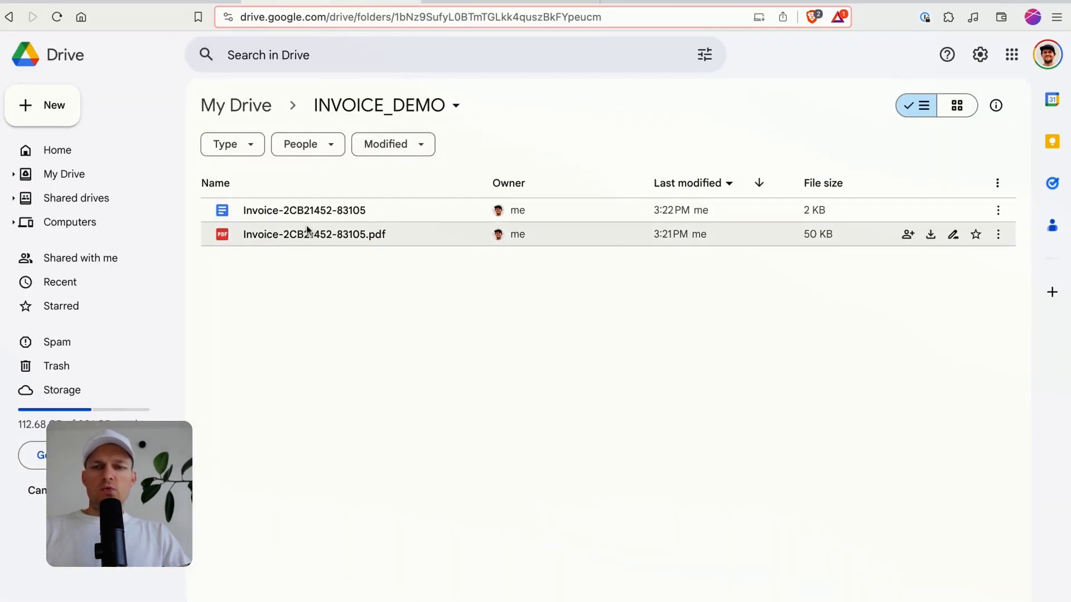
Preview the invoice PDF, close it, and open the converted invoice Google Doc
double_click(280, 238)
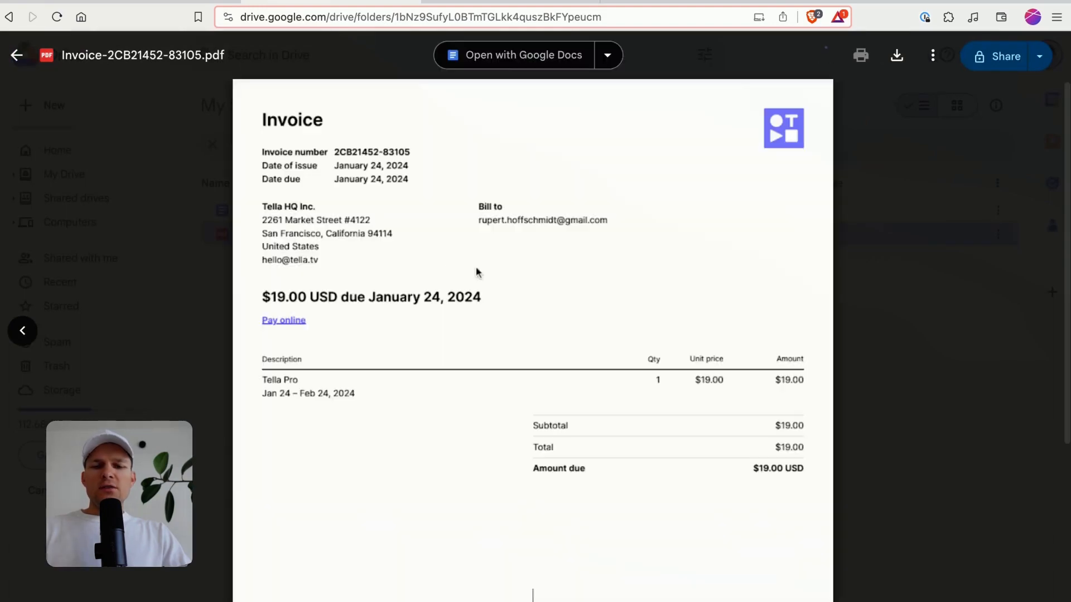
scroll(462, 279, down, 5)
scroll(373, 280, up, 5)
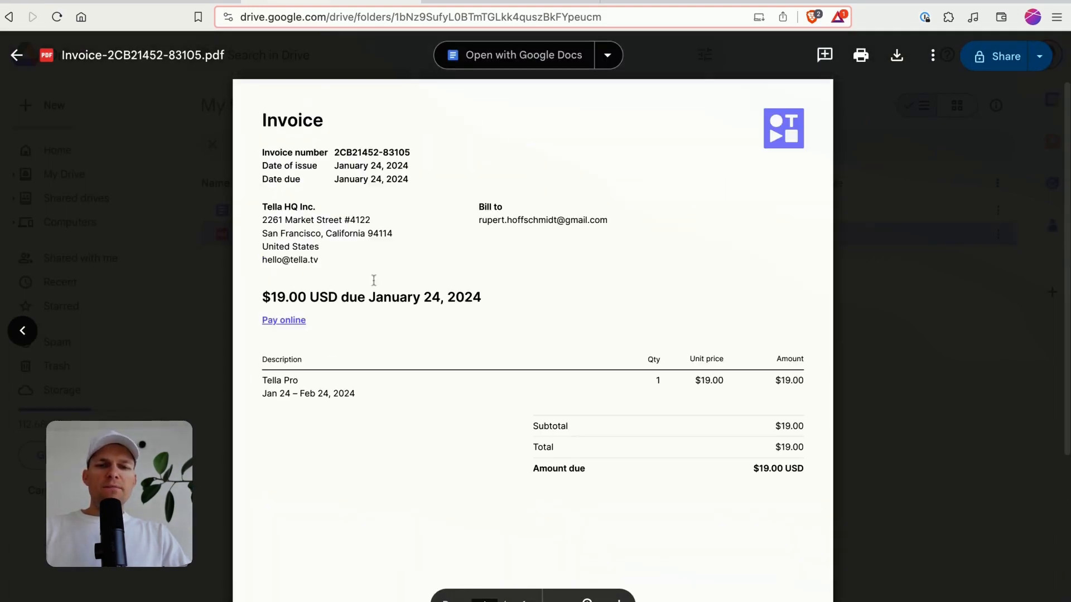
click(173, 206)
double_click(296, 220)
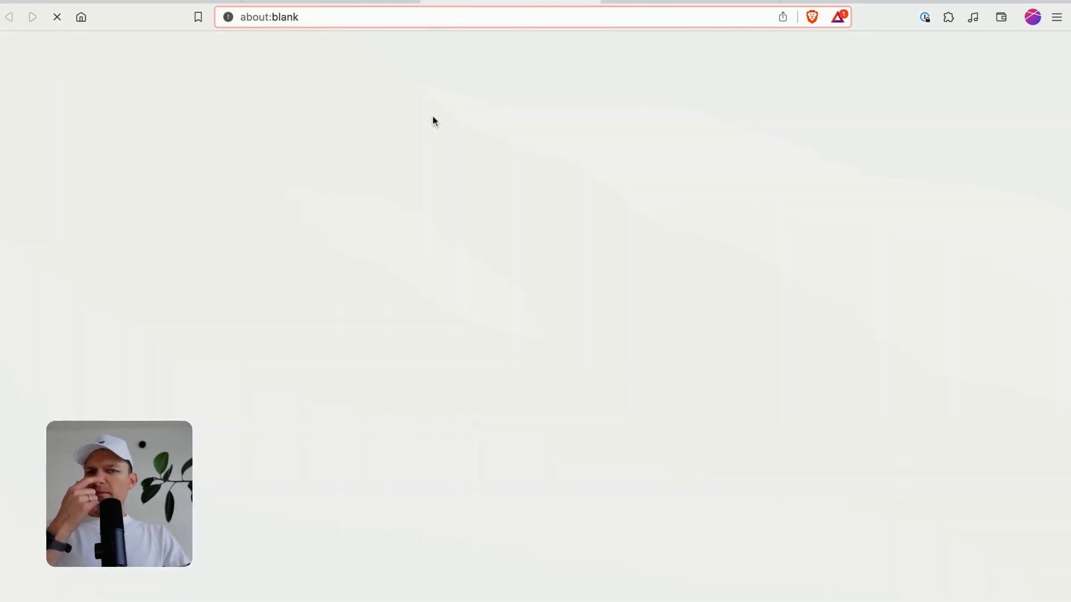
scroll(412, 279, down, 3)
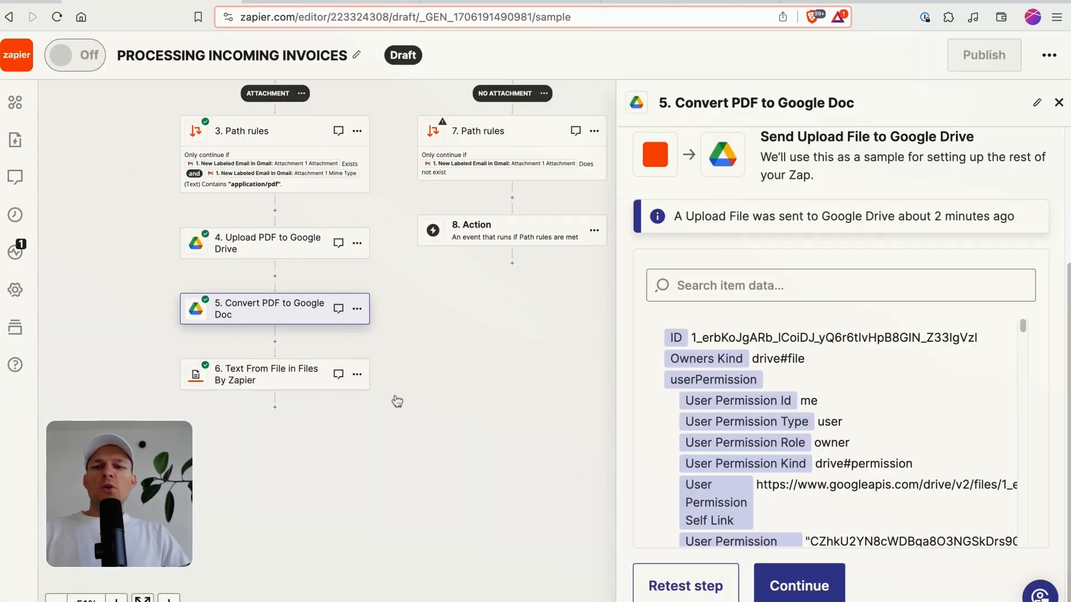
Open step 6's test sample and scroll through the plain-text invoice output
click(263, 375)
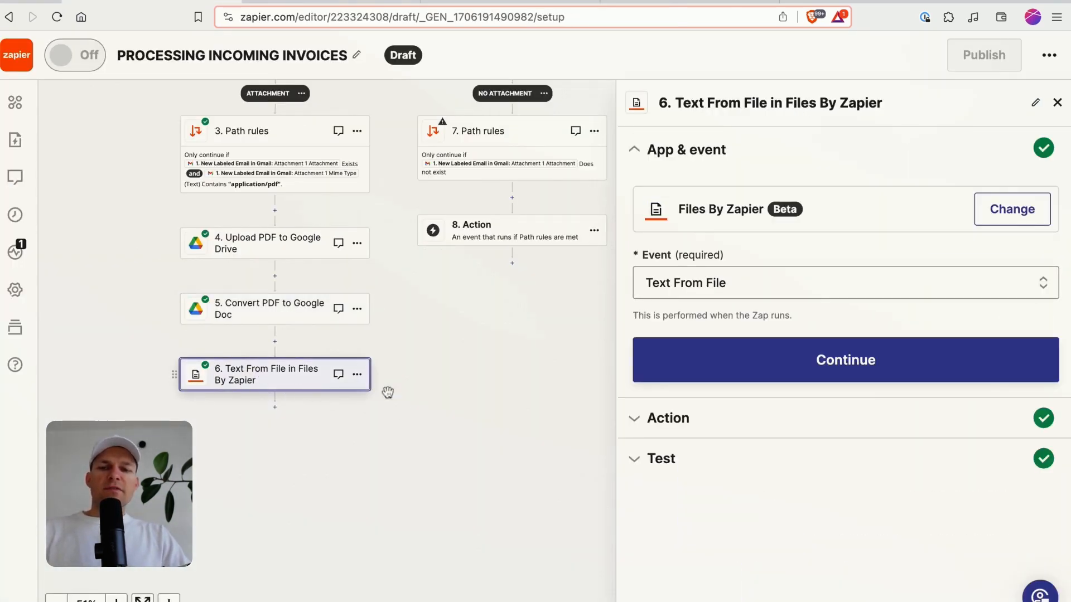
click(676, 461)
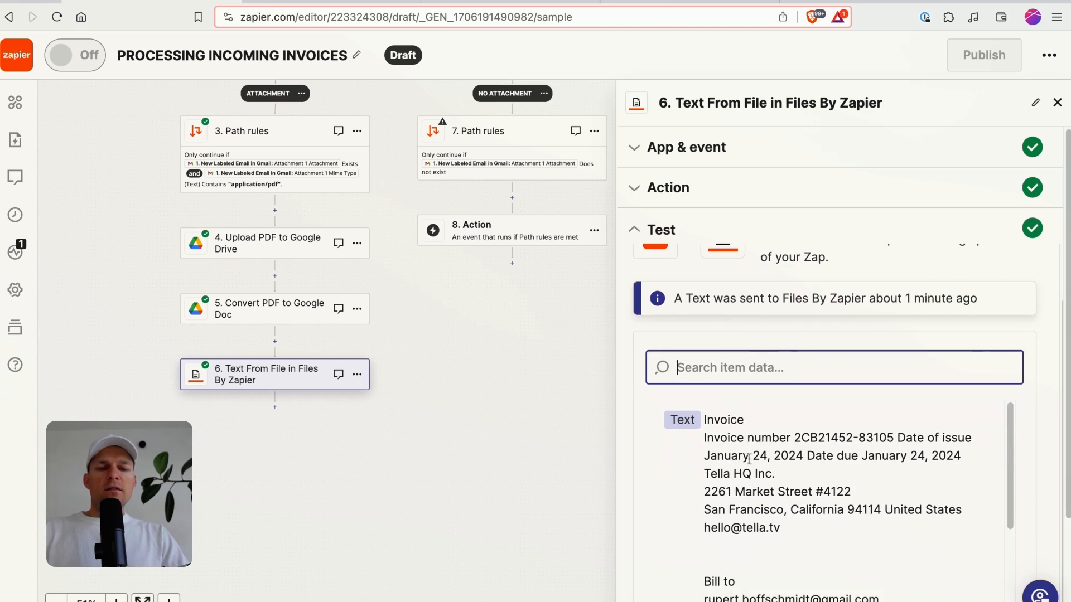
scroll(748, 459, down, 3)
scroll(725, 390, up, 5)
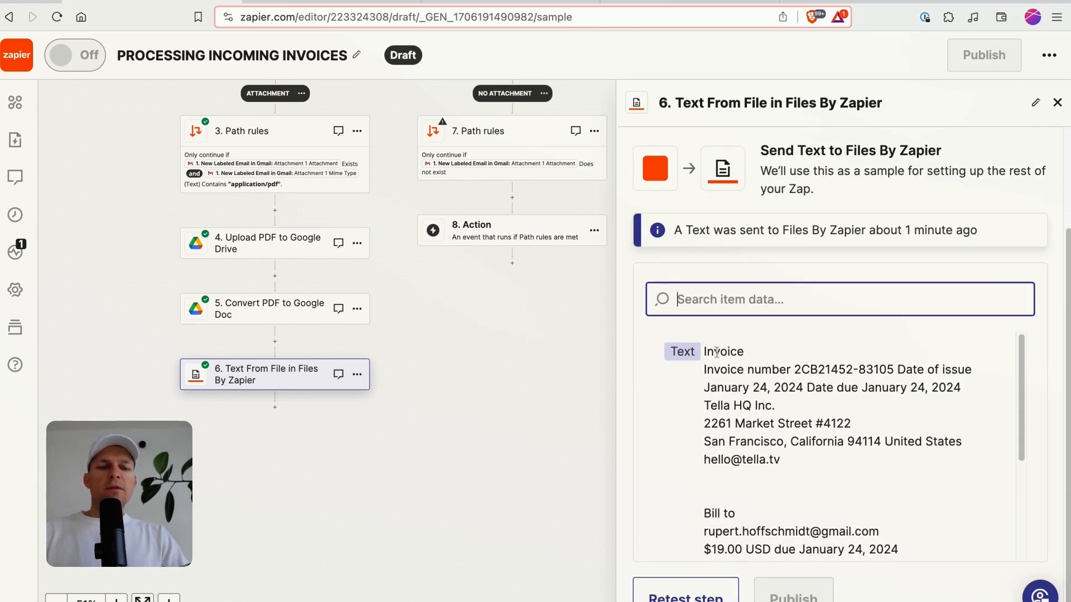
drag(716, 353, 756, 469)
scroll(756, 468, down, 4)
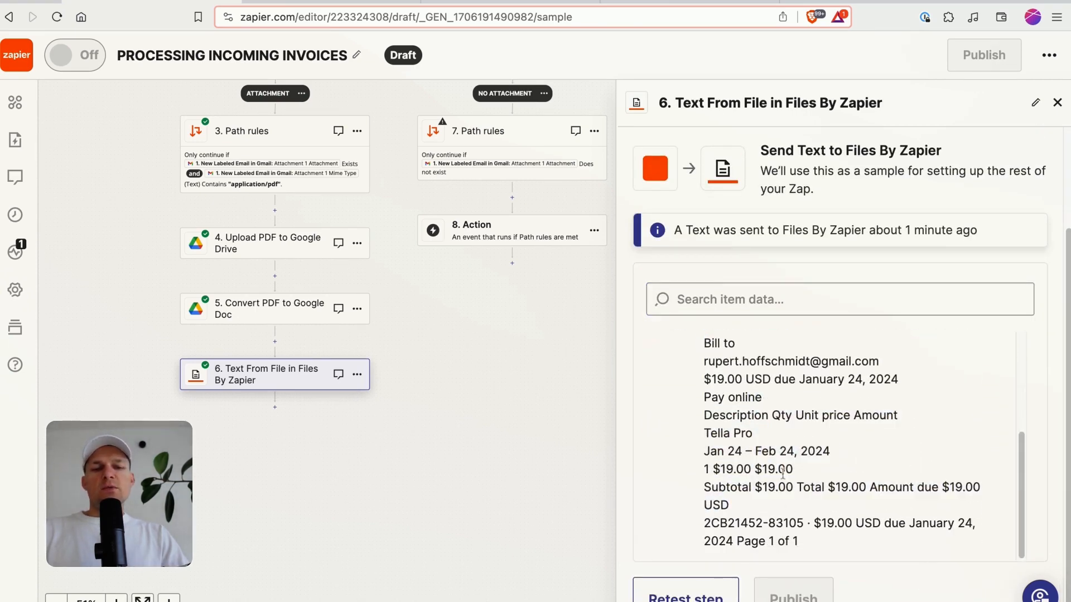
scroll(794, 437, up, 3)
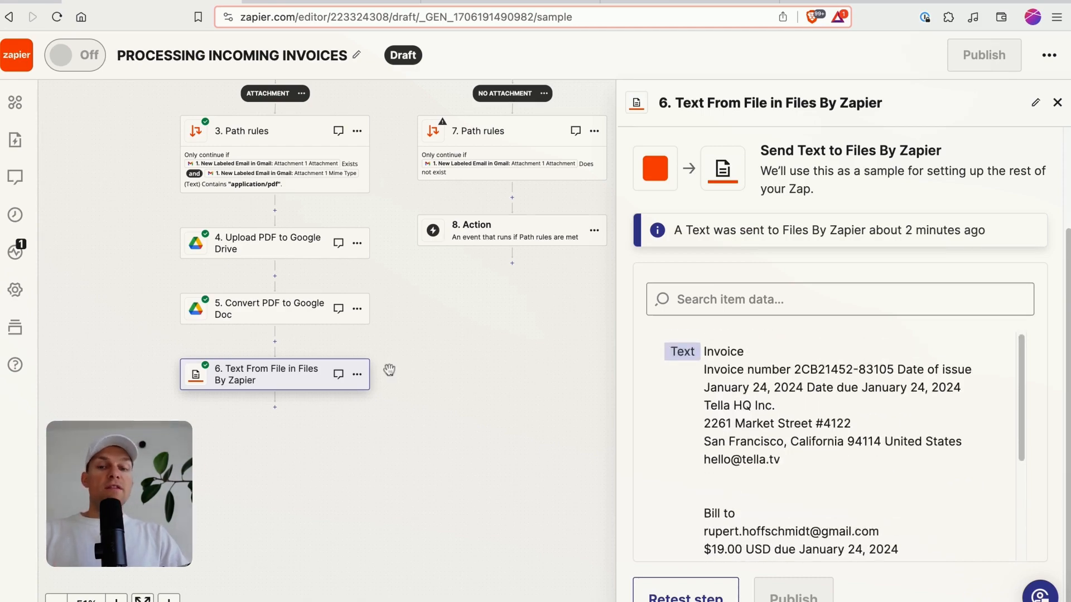
Insert a new ChatGPT step 7 using the Extract Structured Data event
click(276, 407)
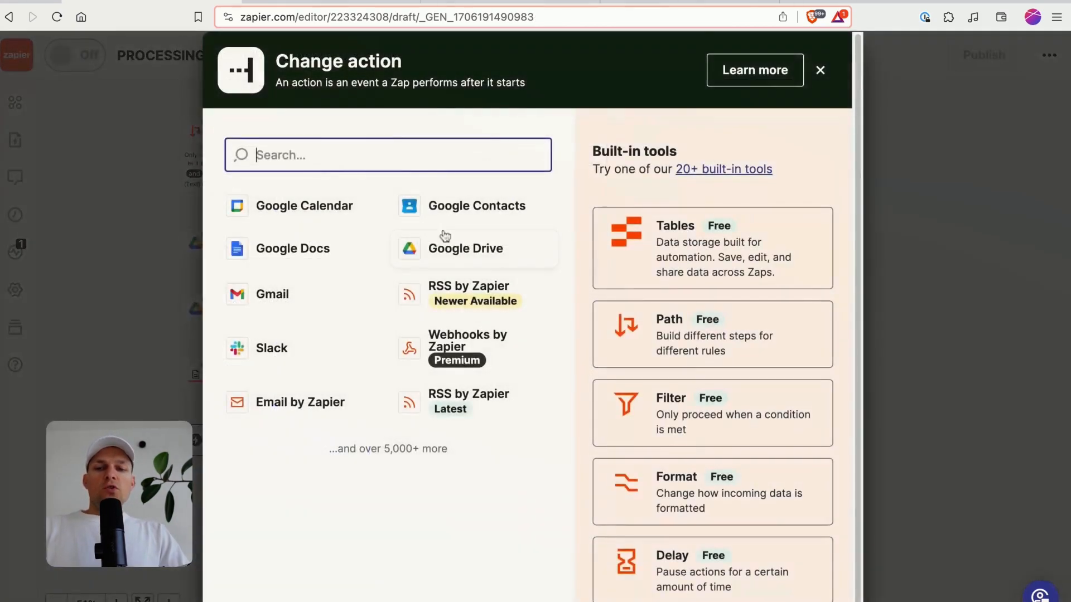
text(chatgpt)
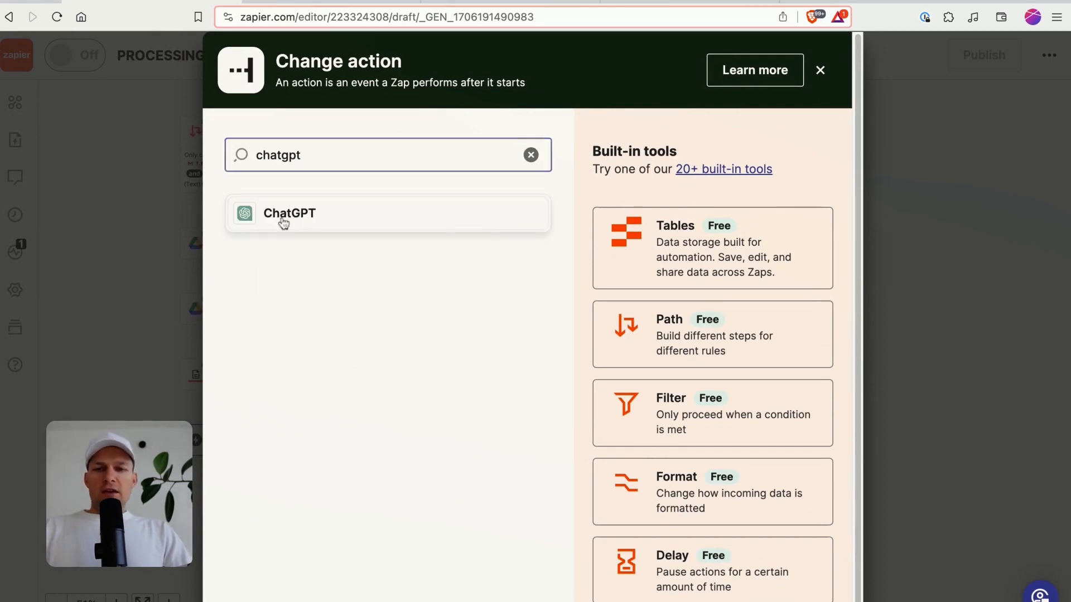
click(282, 217)
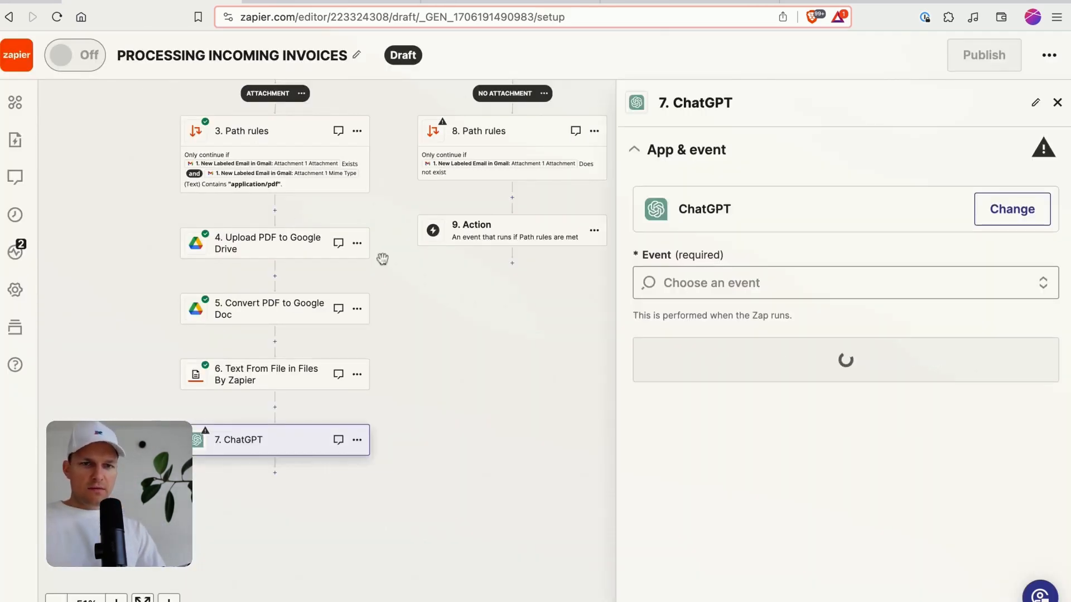
click(717, 276)
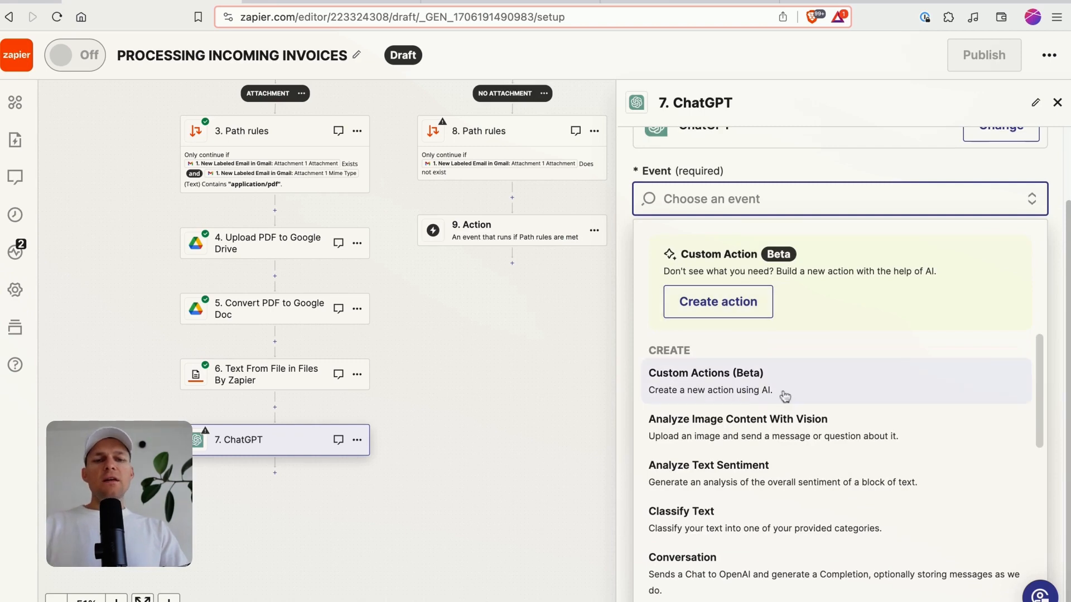
scroll(731, 413, down, 1)
scroll(739, 414, down, 5)
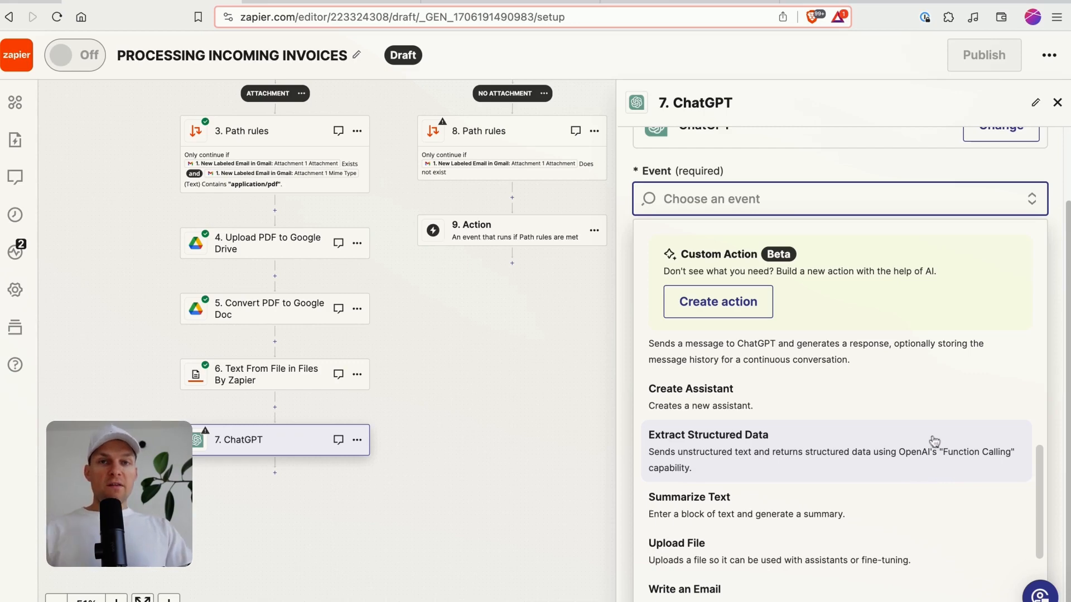
click(787, 459)
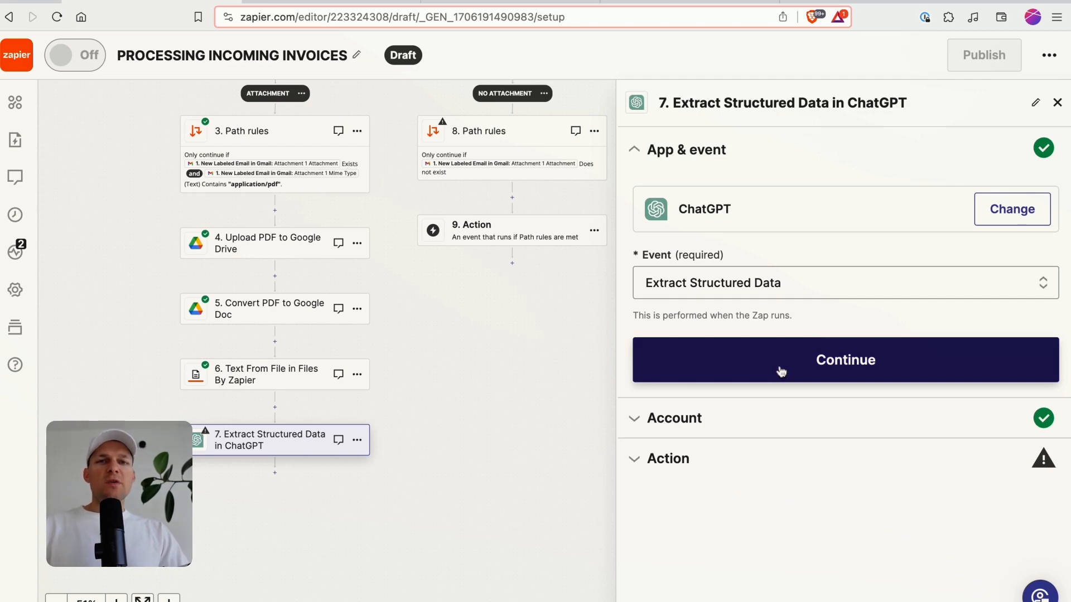
Keep the connected ChatGPT account and map step 6's text into Unstructured Text
click(758, 365)
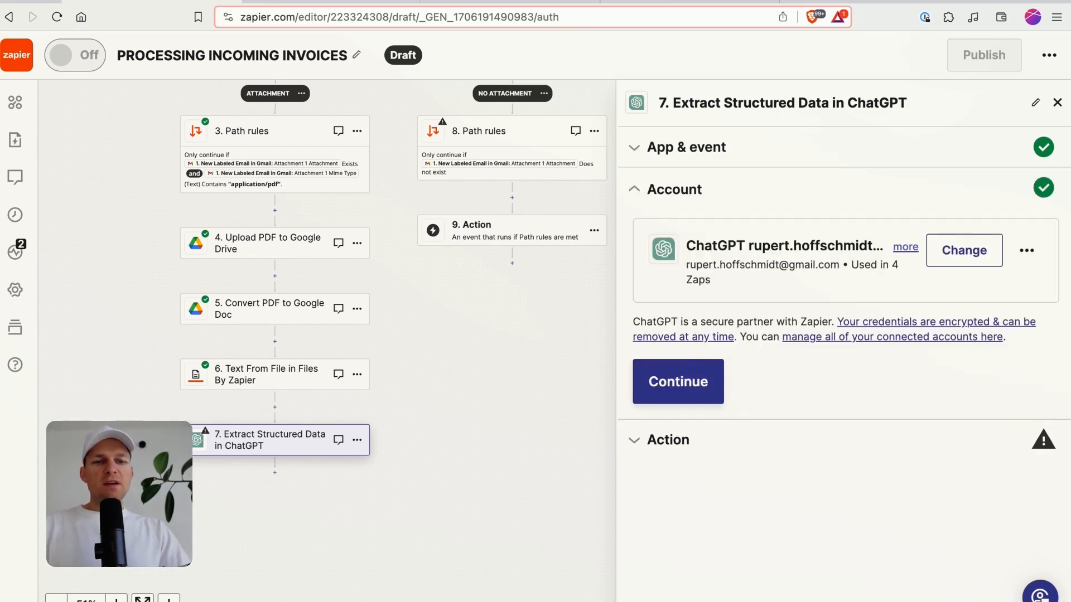
click(714, 382)
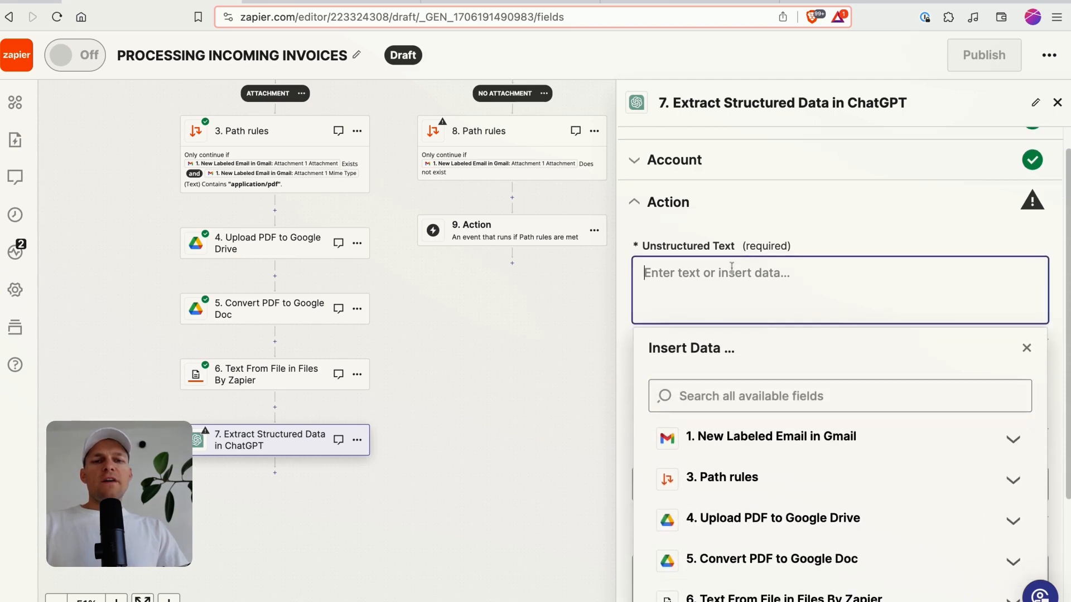
scroll(741, 520, down, 3)
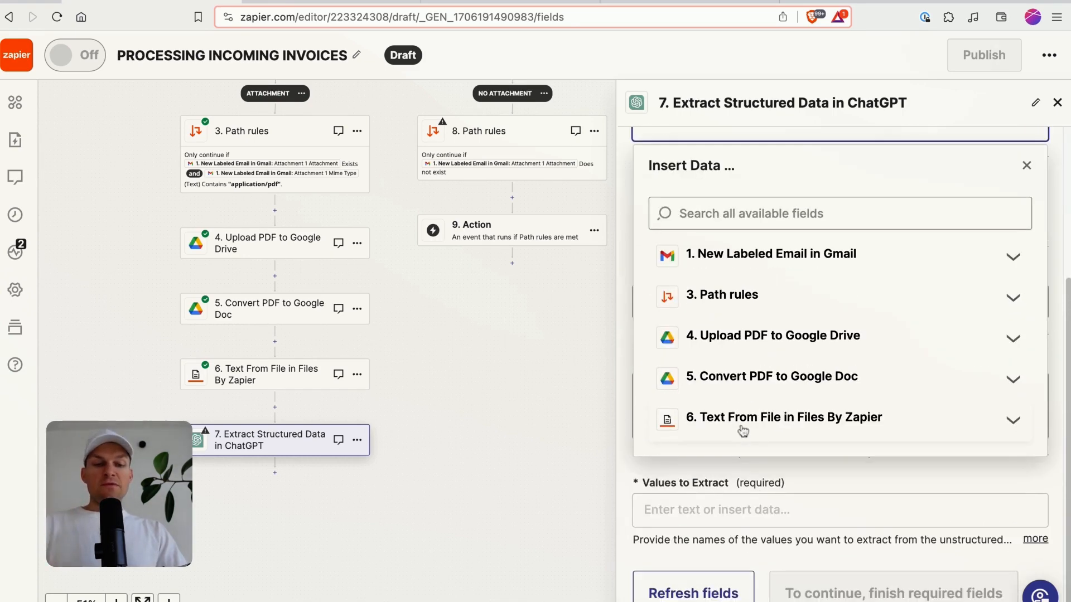
click(741, 430)
click(746, 460)
click(678, 323)
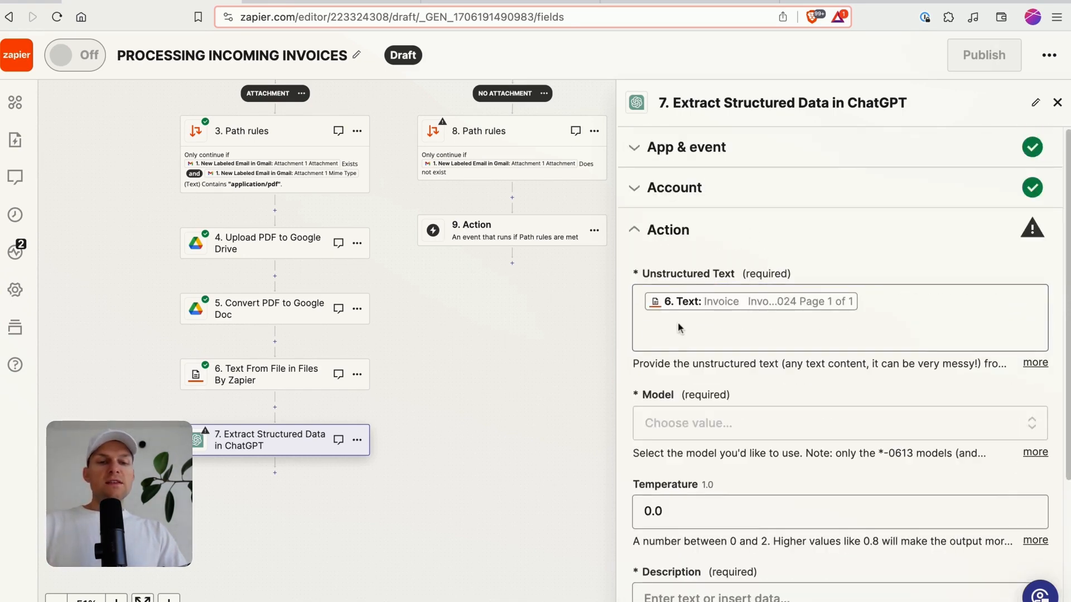
Choose gpt-3.5-turbo-1106 as the model and leave temperature at 0.0
scroll(702, 301, down, 1)
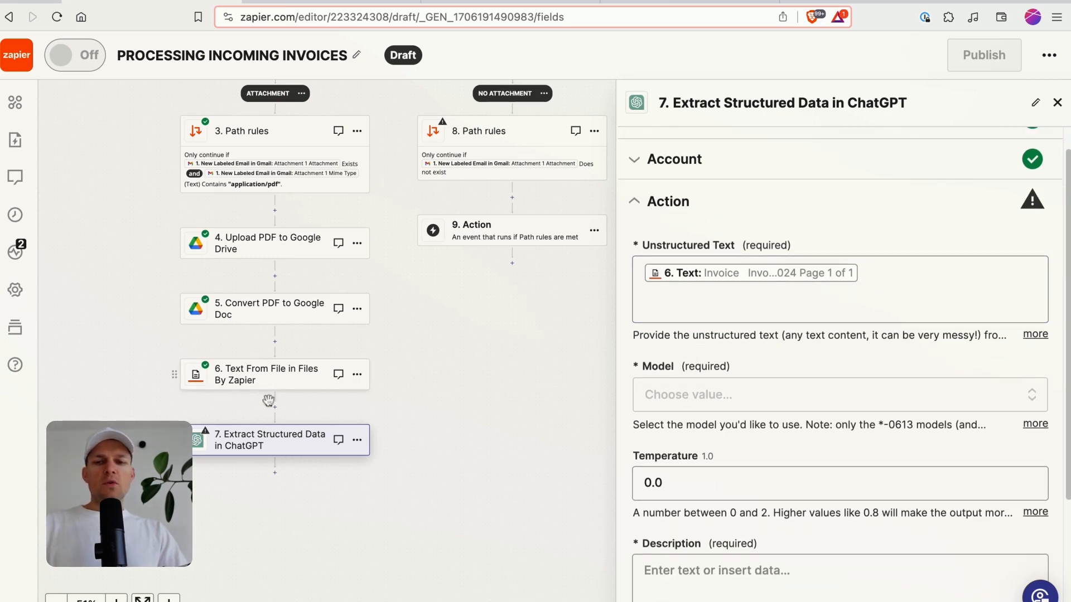
scroll(718, 352, down, 3)
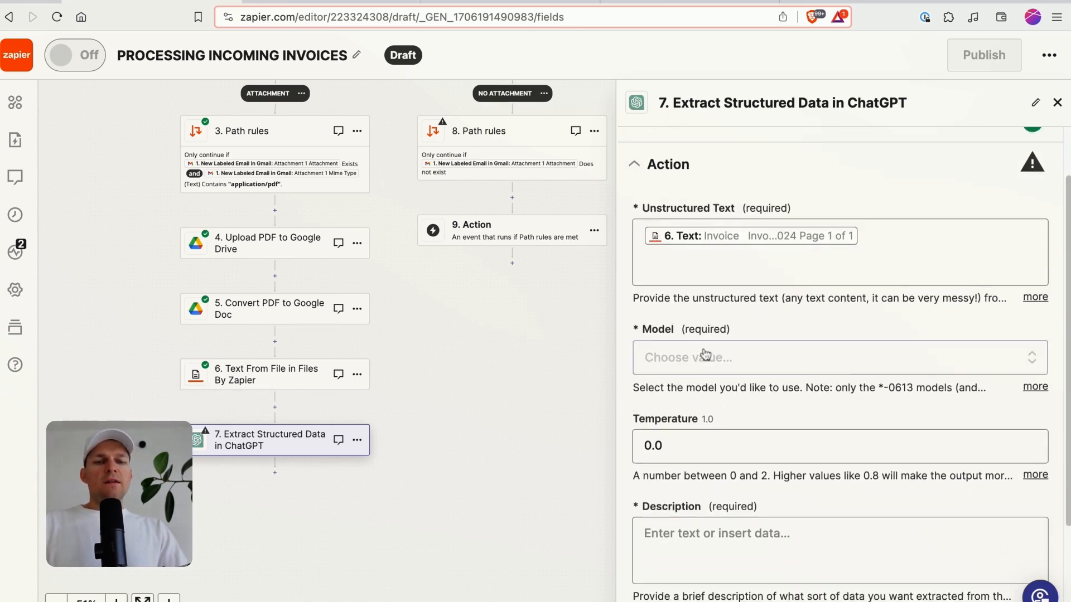
click(725, 291)
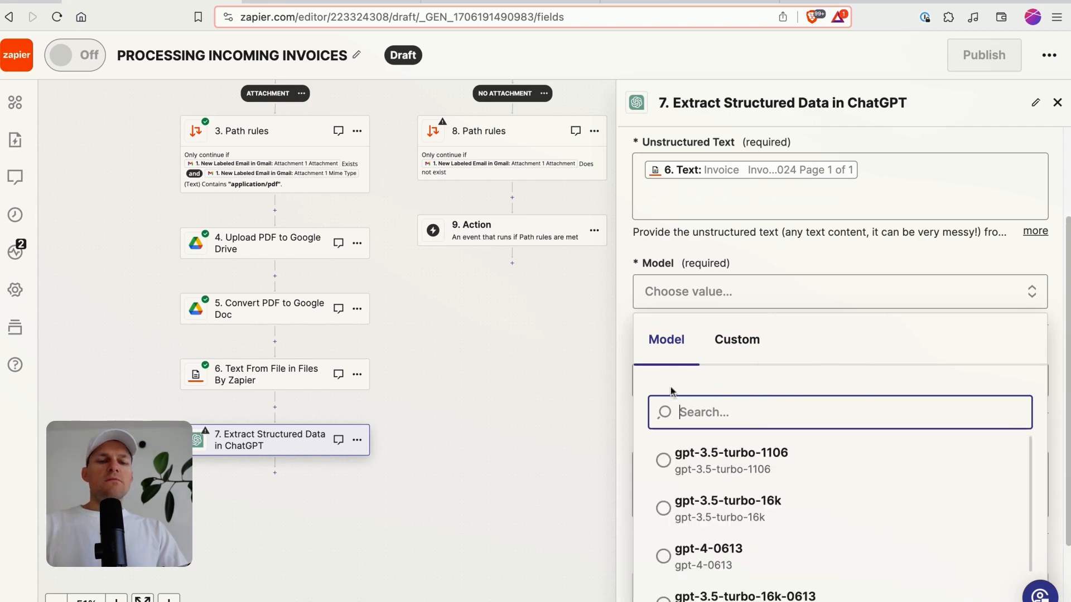
scroll(706, 358, down, 4)
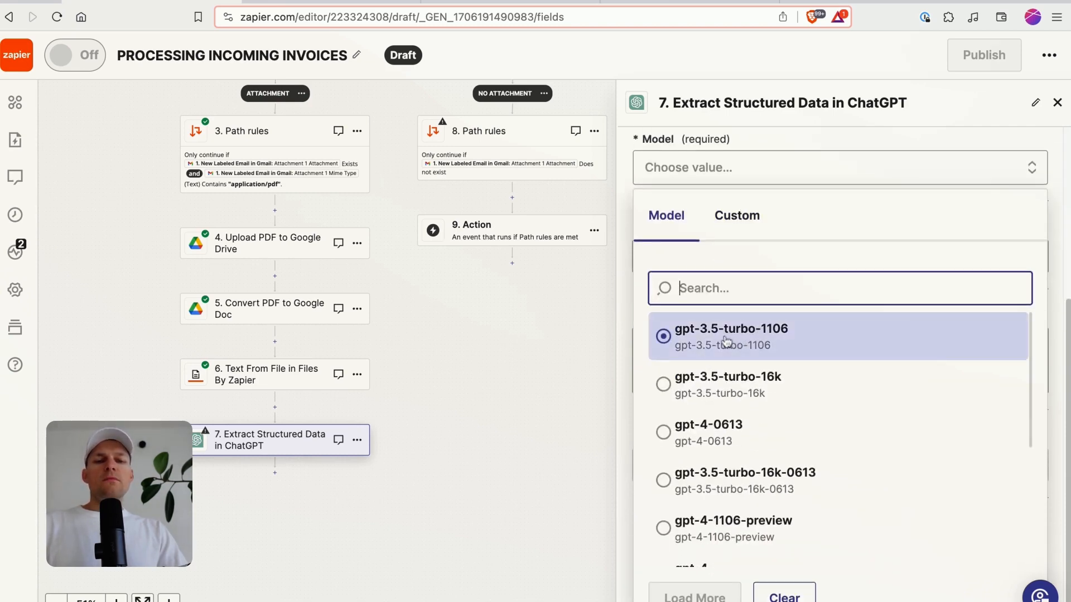
click(723, 342)
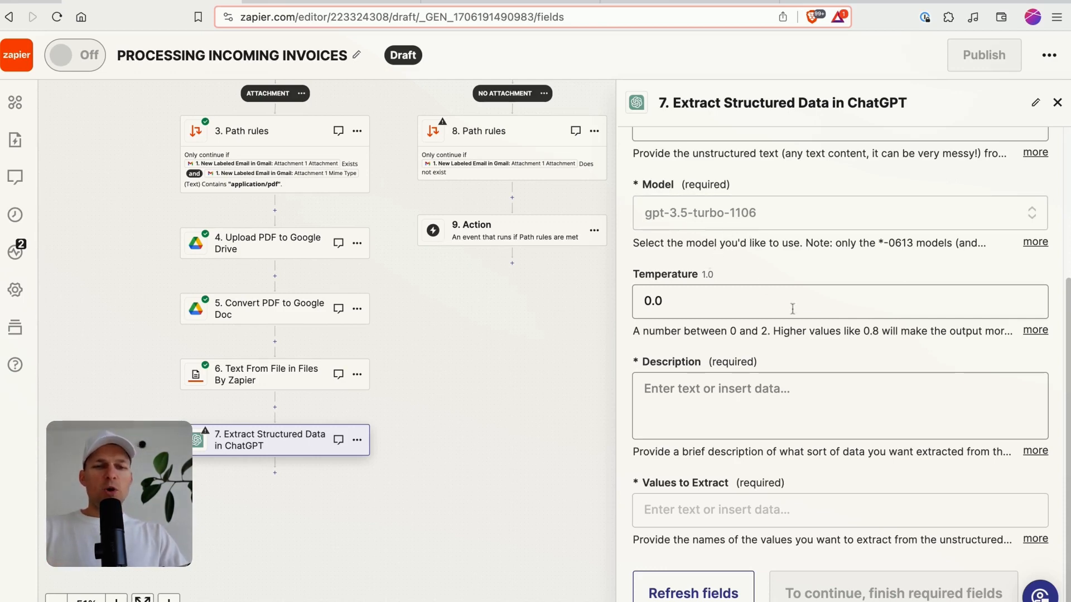
drag(676, 304, 639, 303)
click(693, 290)
click(790, 280)
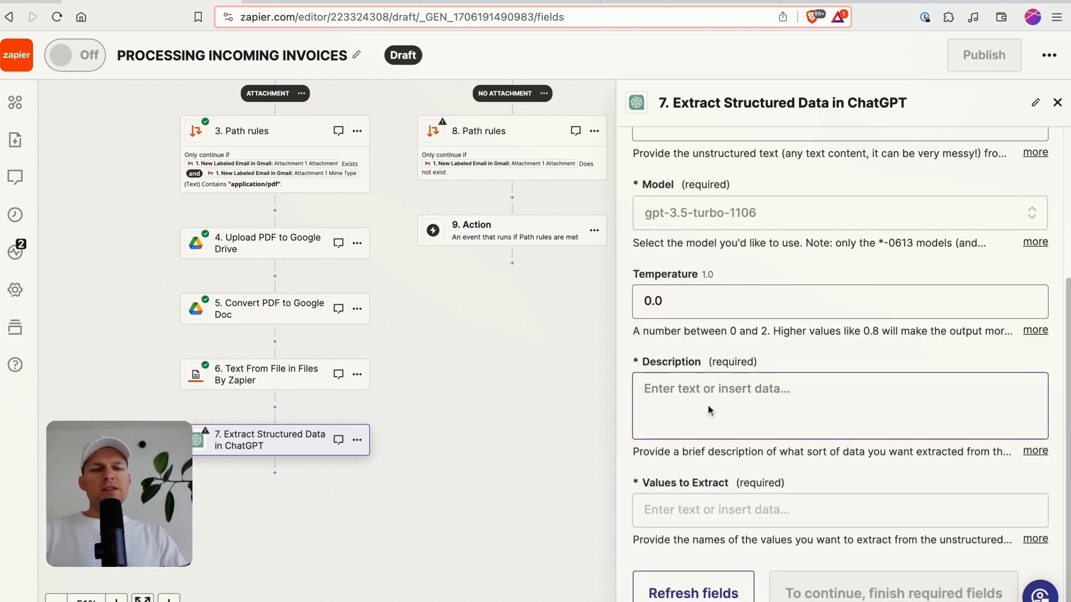
Write a description telling ChatGPT to extract invoice data from the given text
click(851, 390)
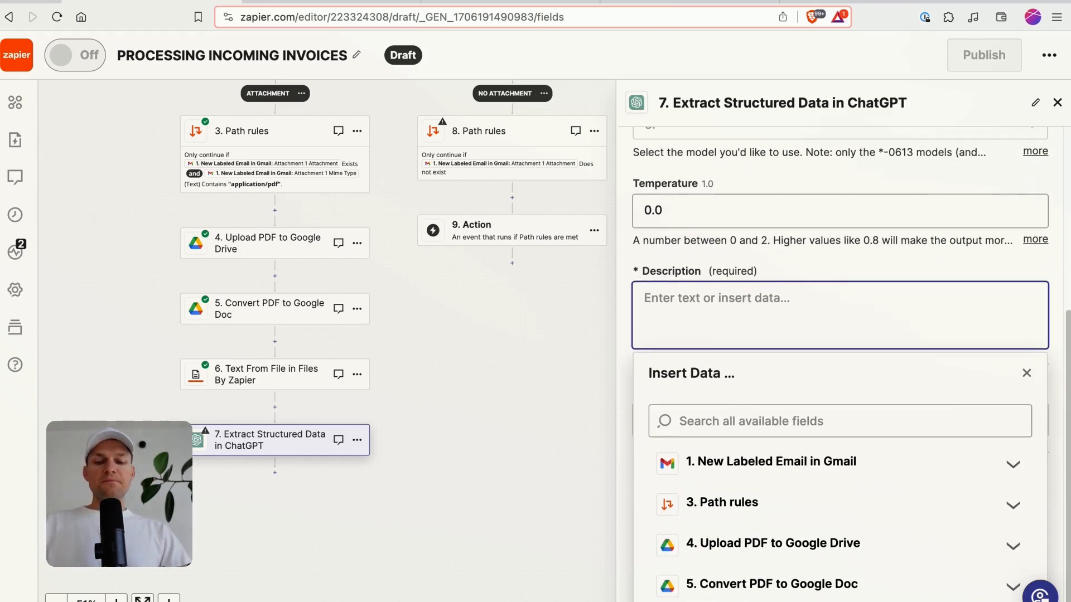
text(Your job is to ex)
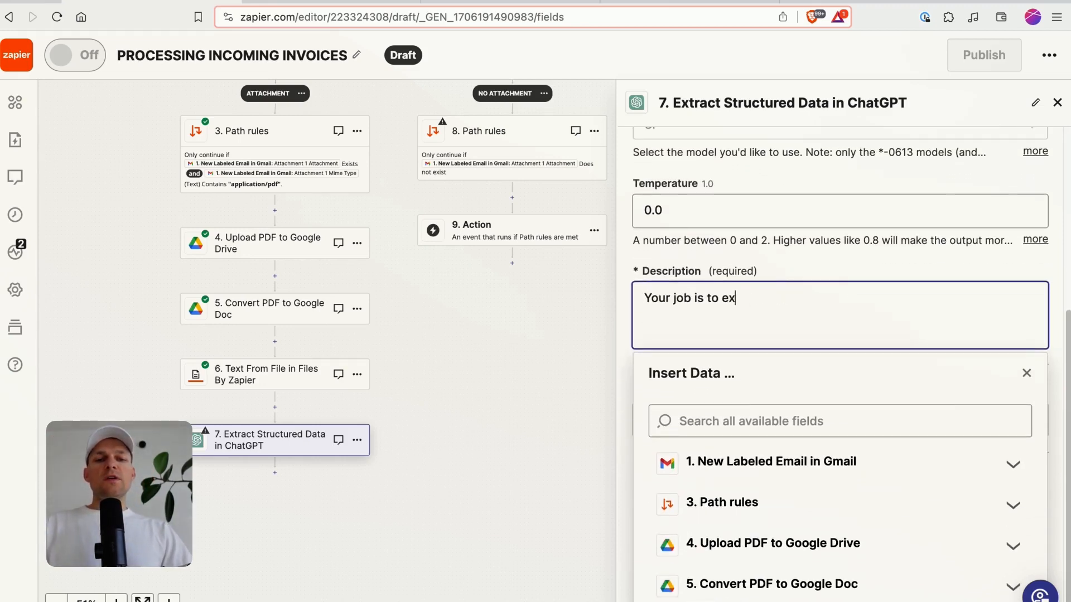
text(tract inv)
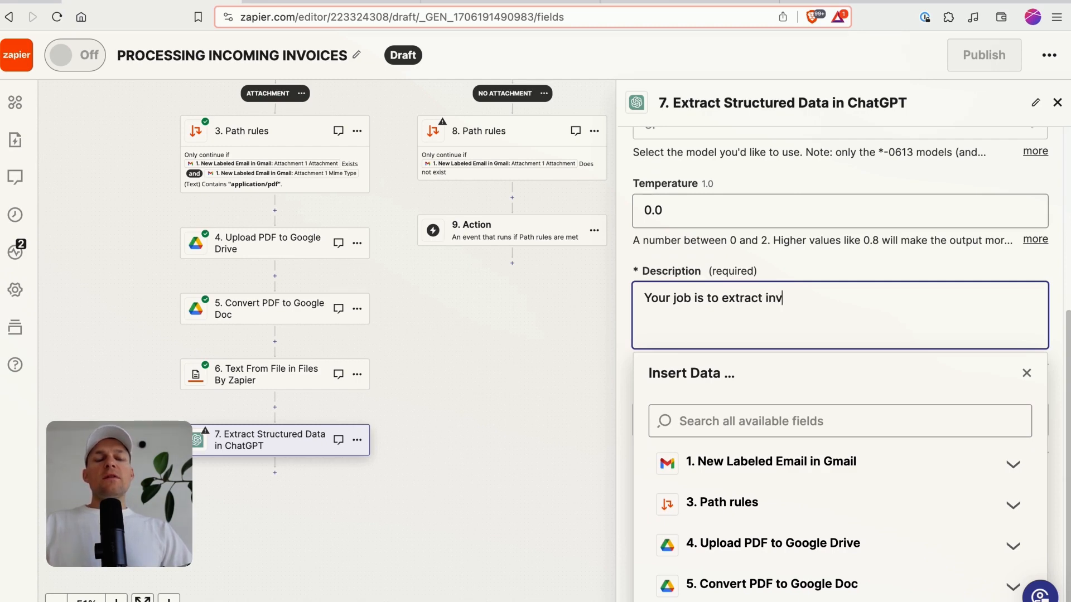
text(oice data from )
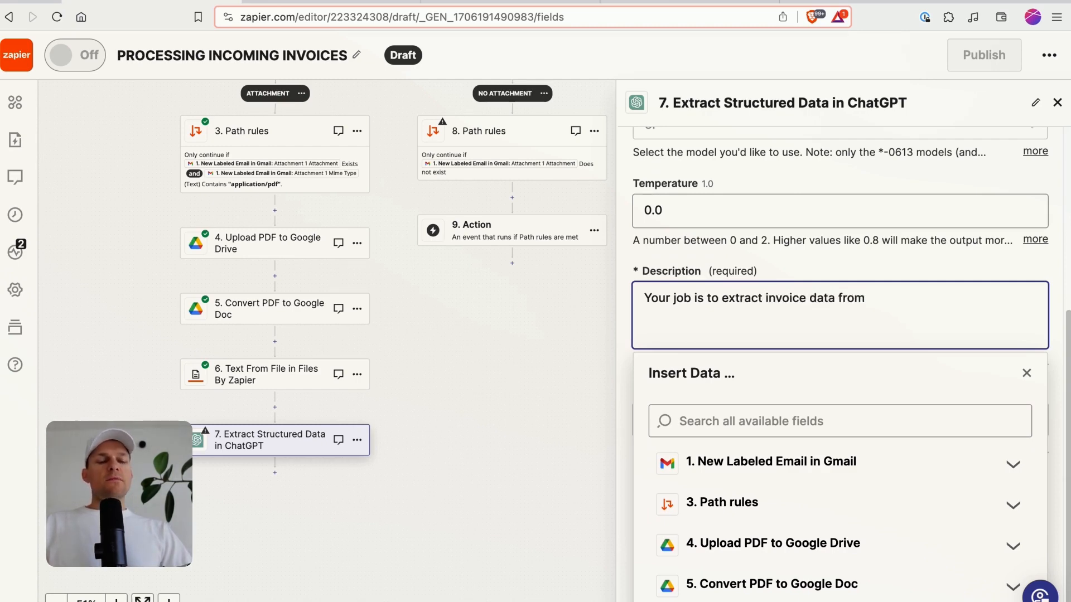
text(t)
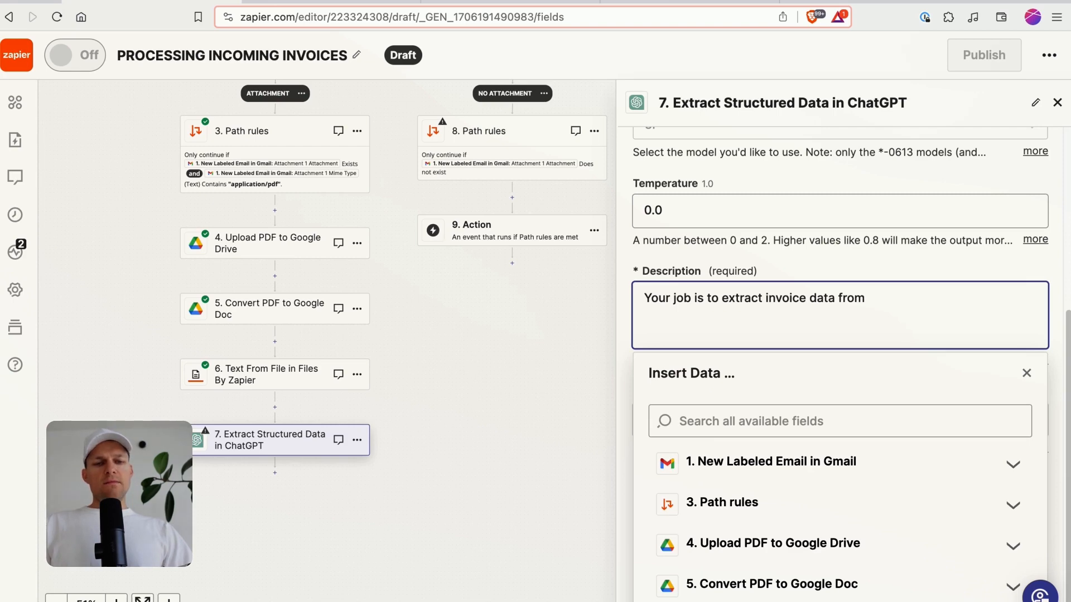
text( given text)
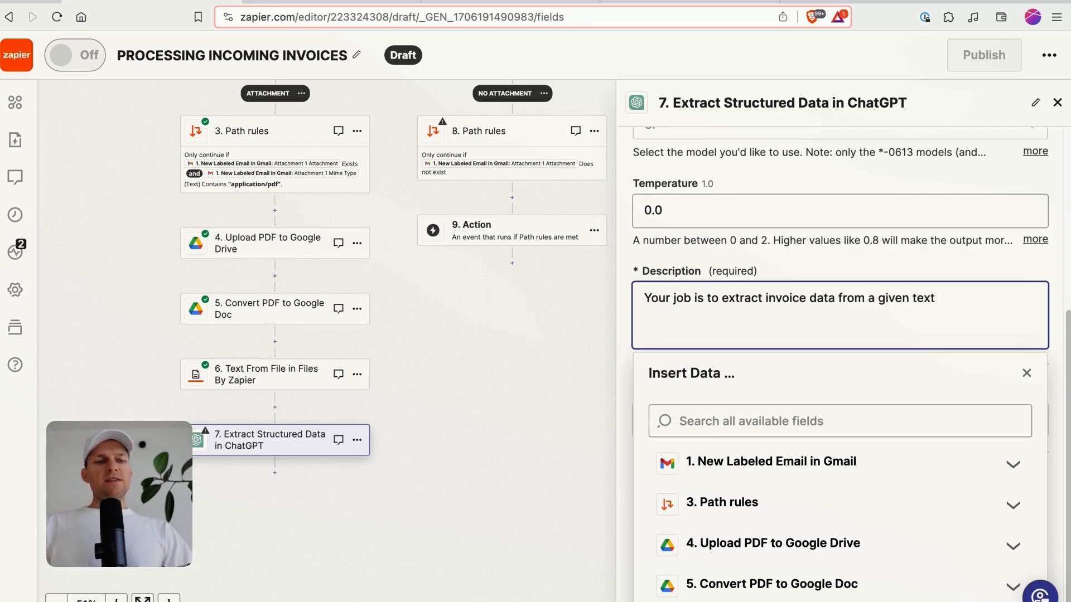
key(Escape)
Add Invoice date and Invoice amount as values to extract
click(704, 503)
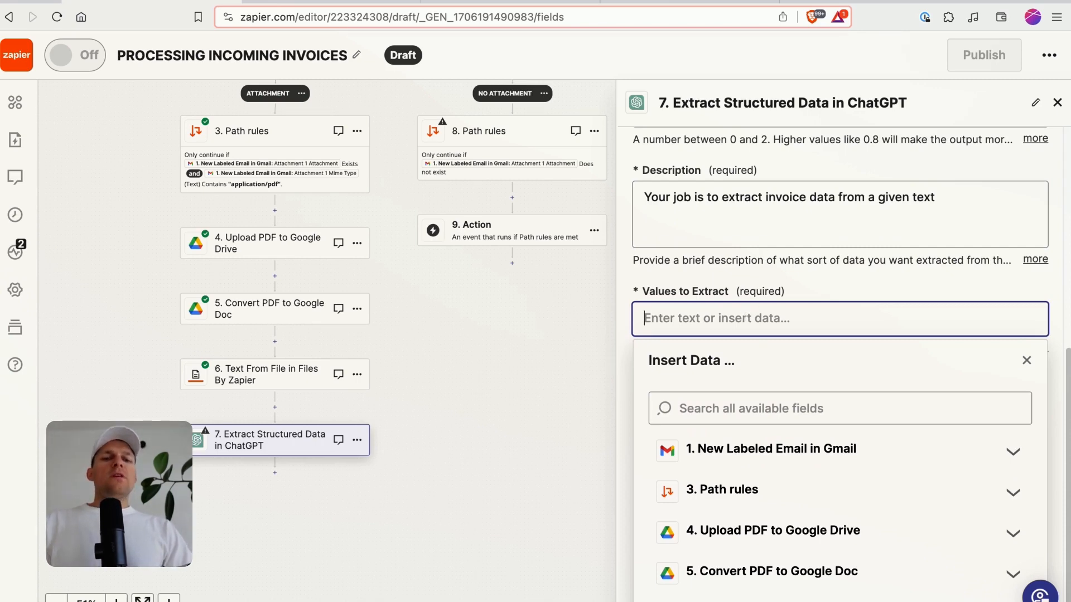
text(Invoie)
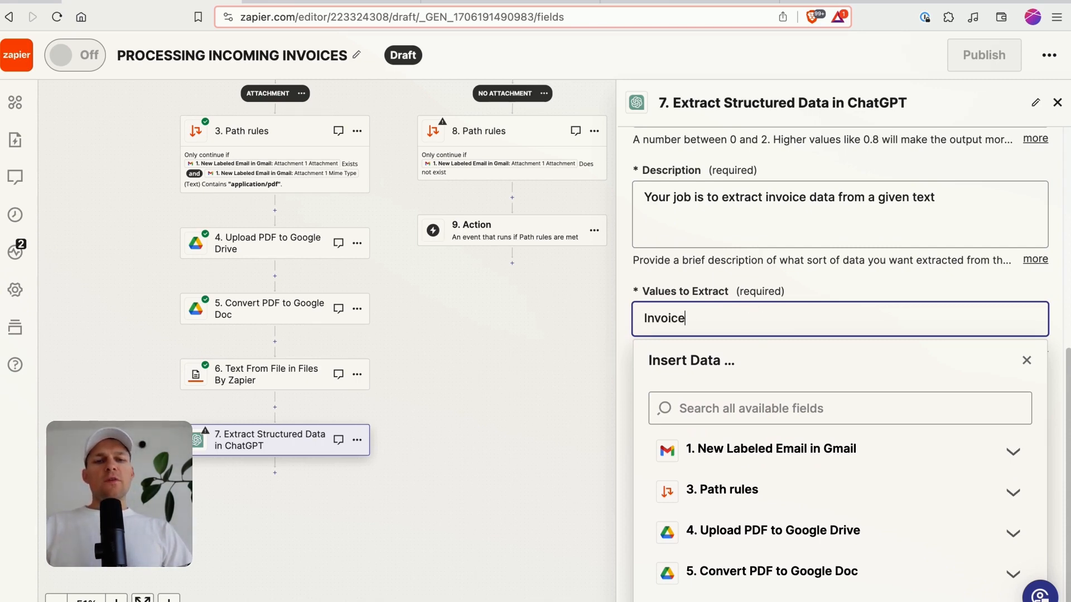
click(808, 269)
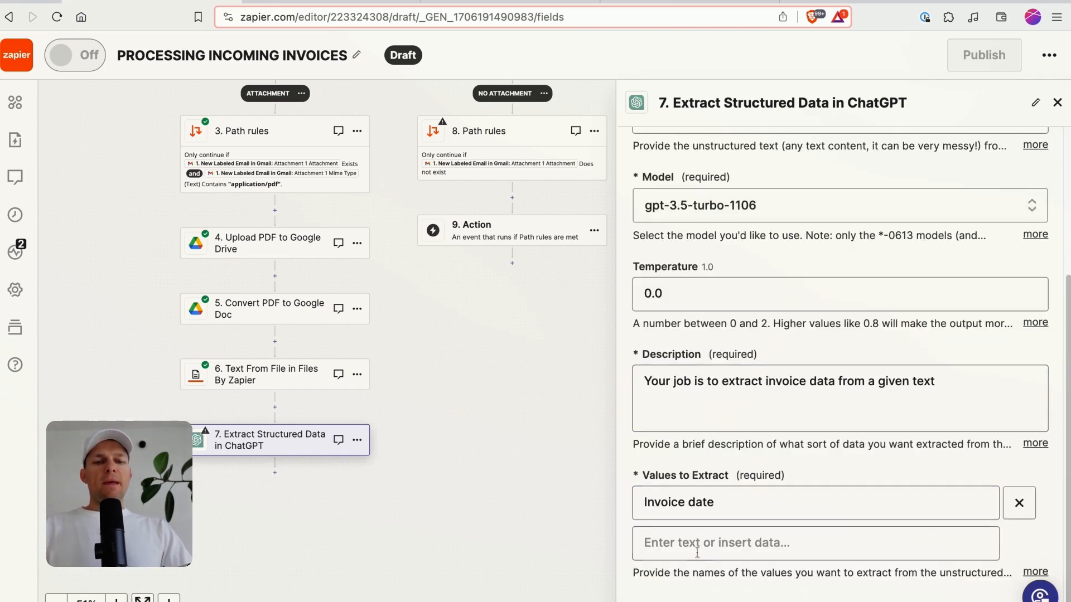
scroll(752, 422, down, 2)
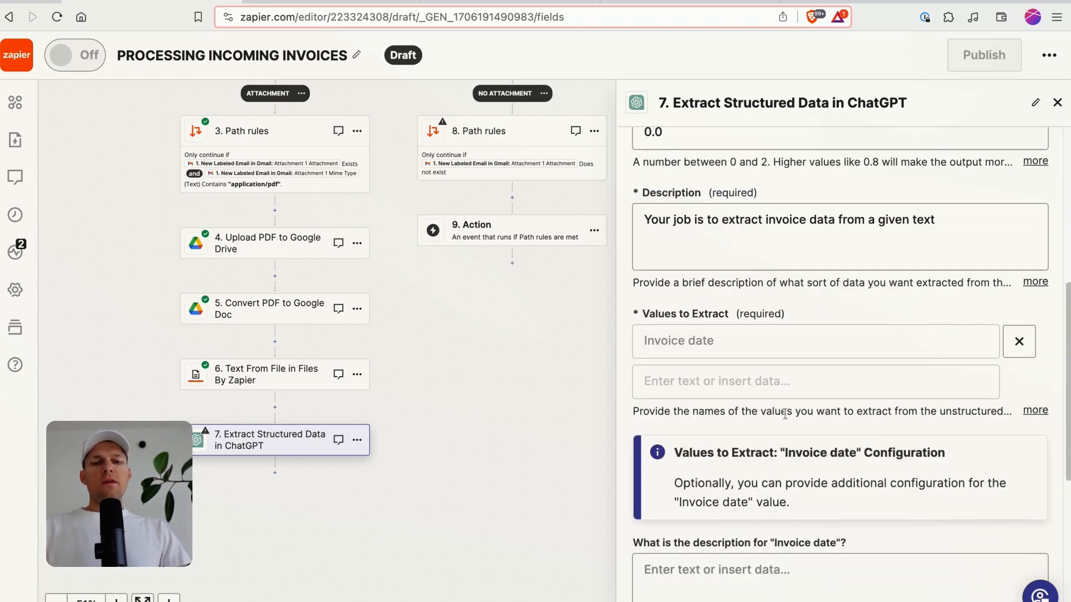
click(680, 385)
text(Ivoi)
key(BackSpace)
key(BackSpace)
key(BackSpace)
key(BackSpace)
text(Invoice amount)
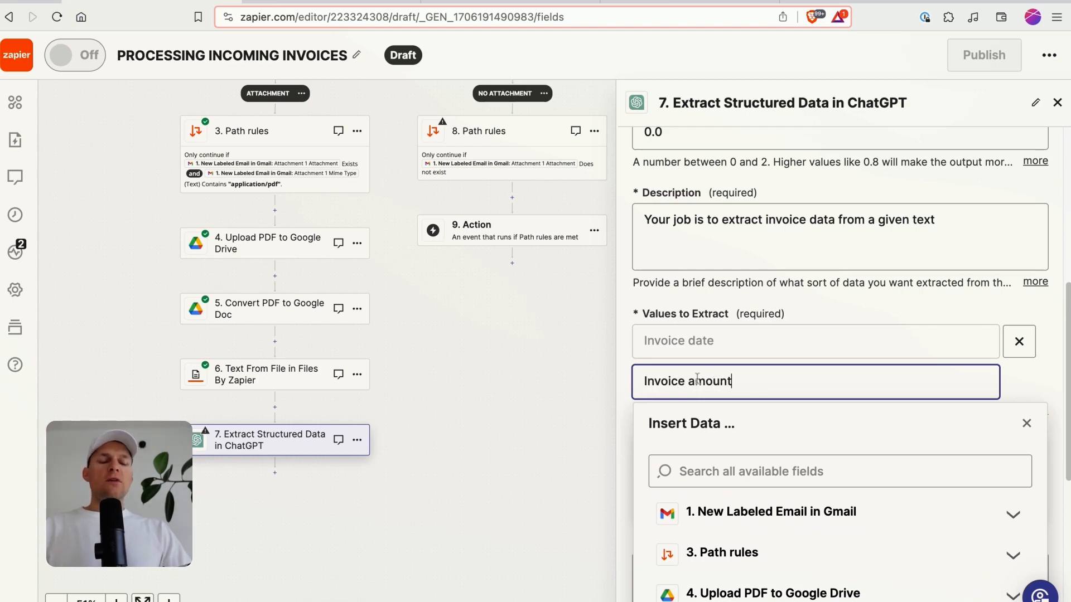
click(758, 314)
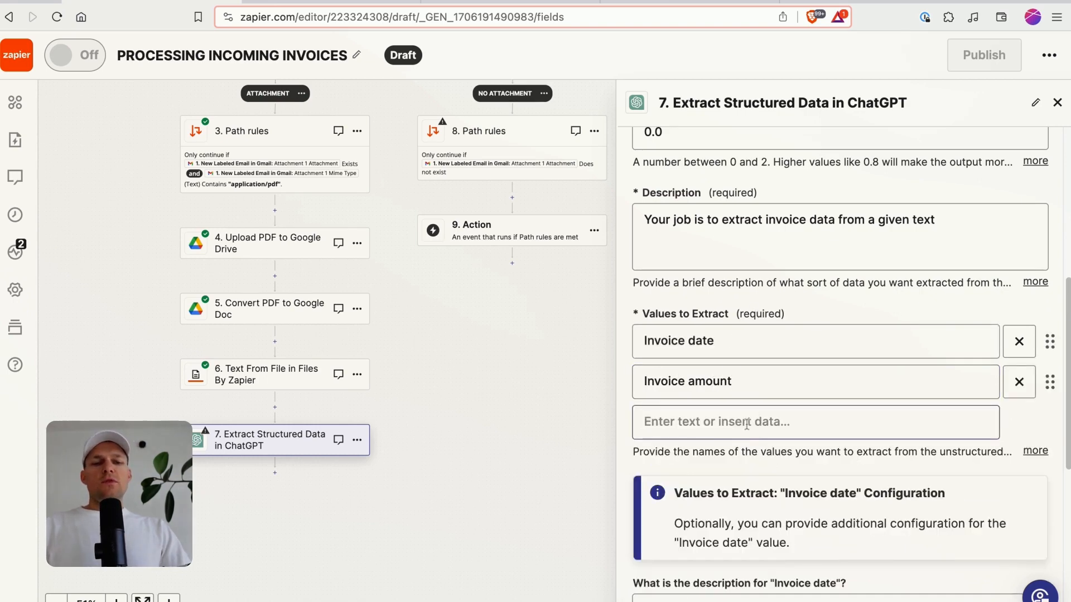
Add Invoicing company as the third value to extract
click(731, 427)
text(Invioce)
key(super+BackSpace)
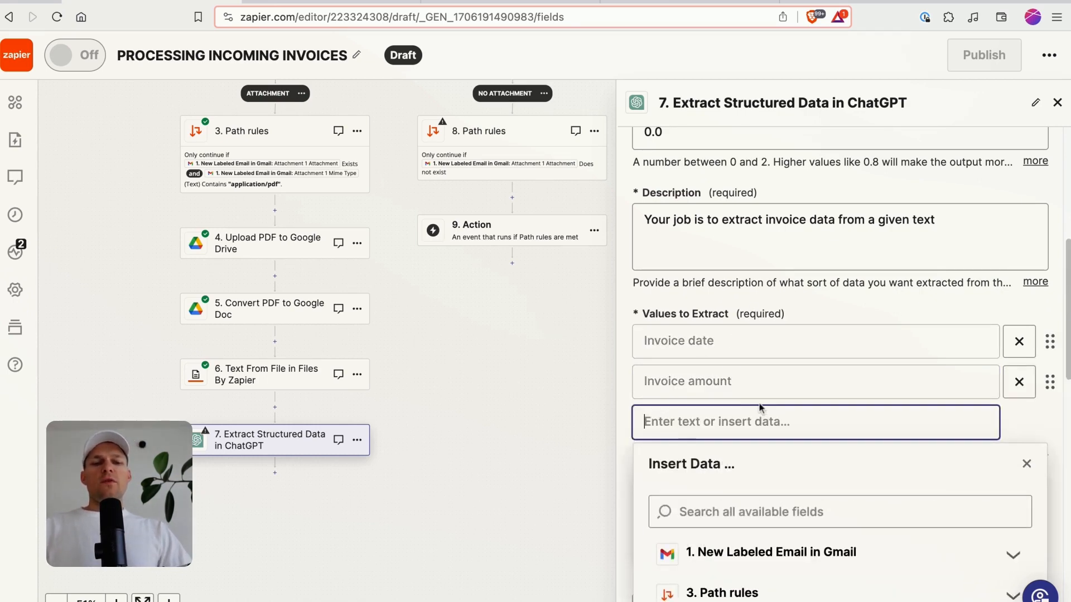
text(a)
key(BackSpace)
text(Invoicing co)
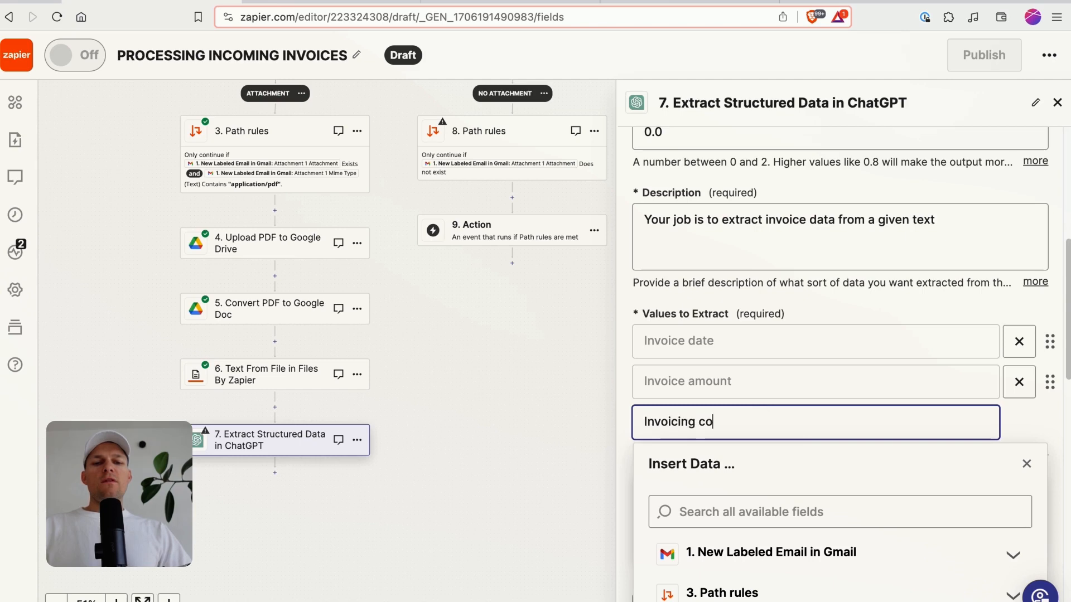
text(mpany)
click(741, 288)
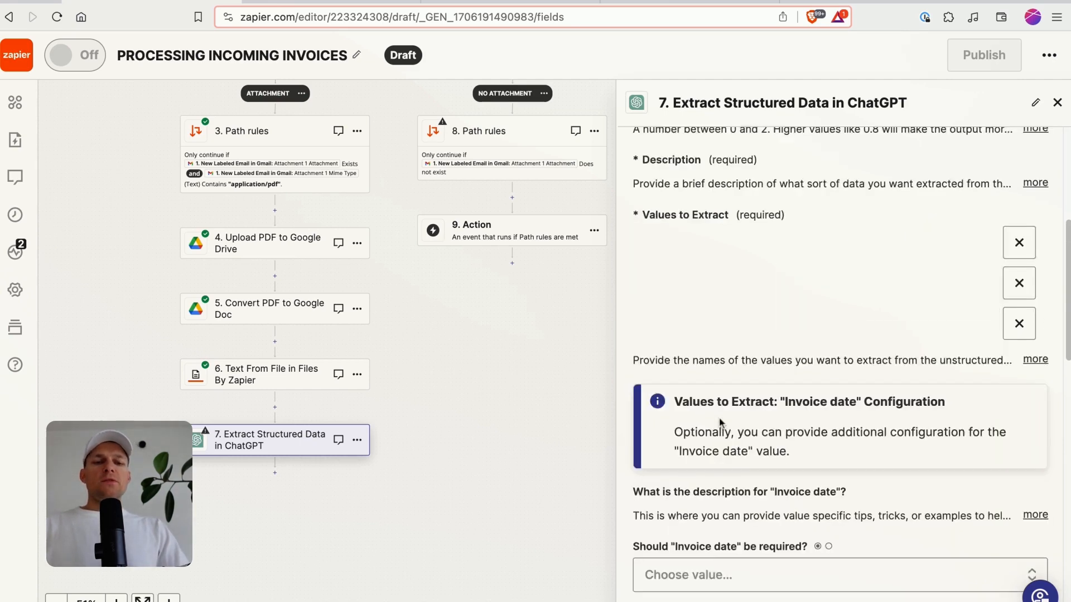
scroll(728, 398, down, 1)
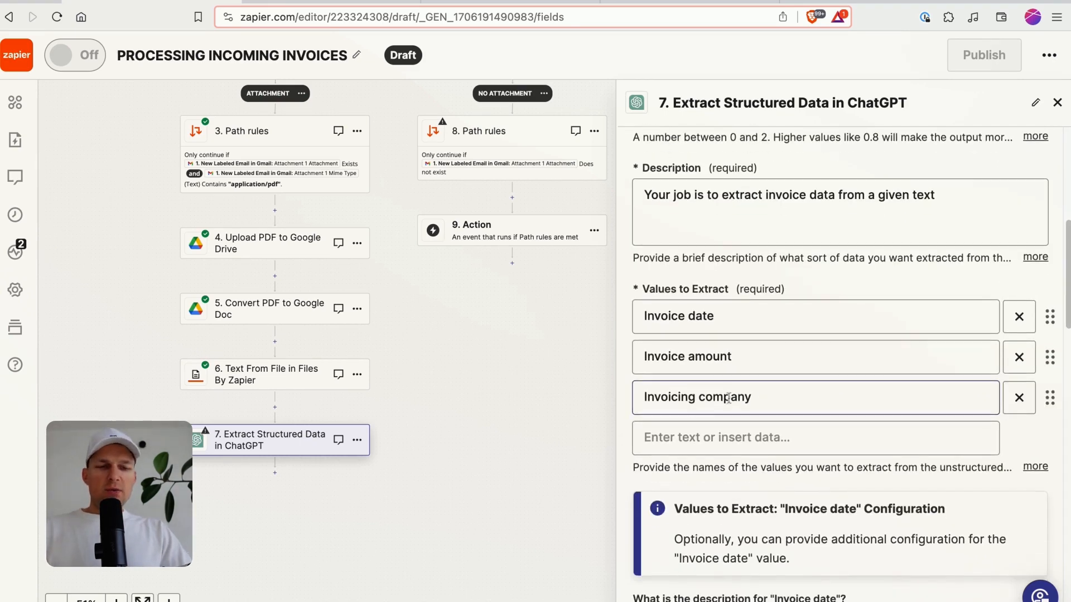
scroll(728, 398, down, 5)
Describe Invoice date as the invoice's date, given in DD/MM/YYYY format
click(717, 390)
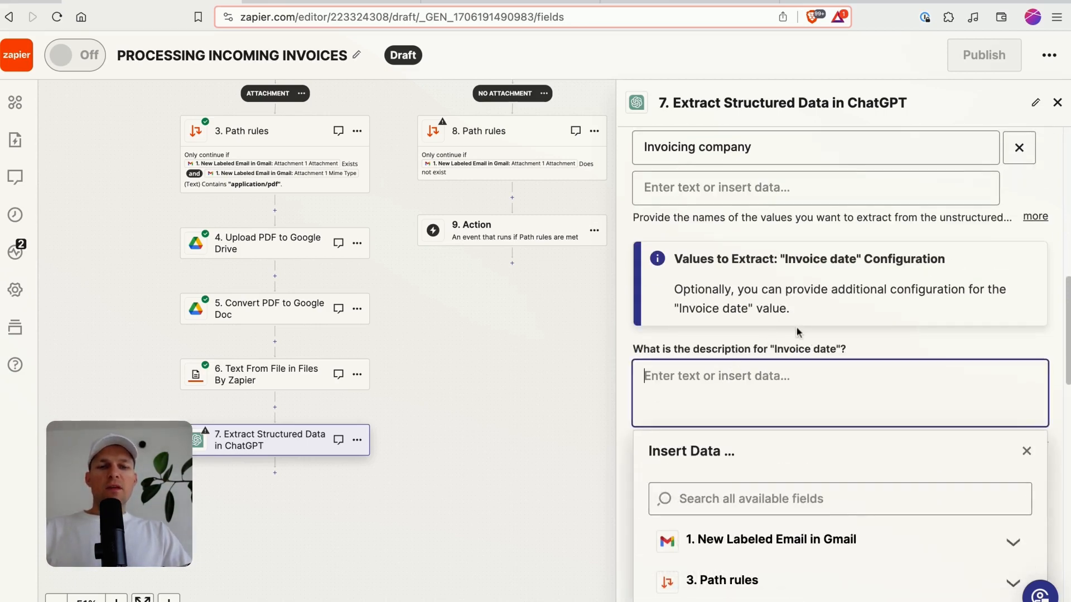
scroll(803, 330, down, 2)
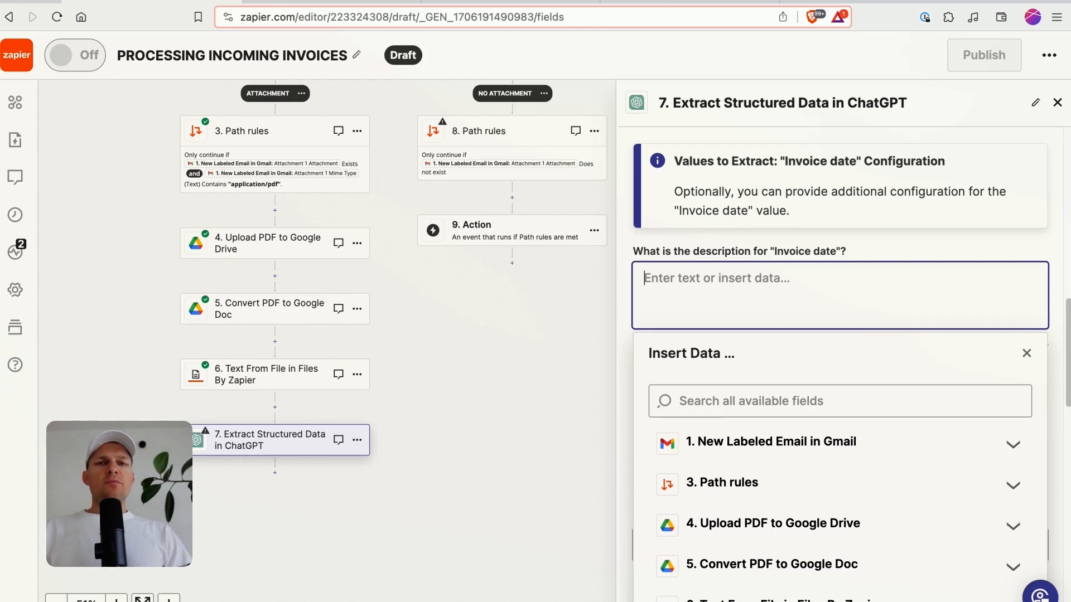
text(Ple)
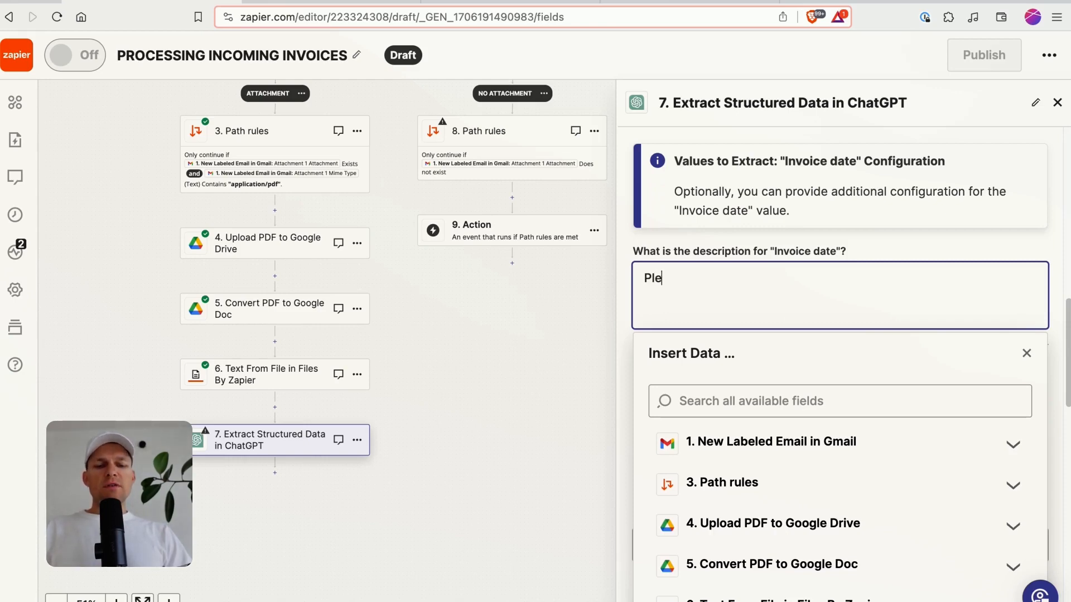
text(ase provide the date of the inv)
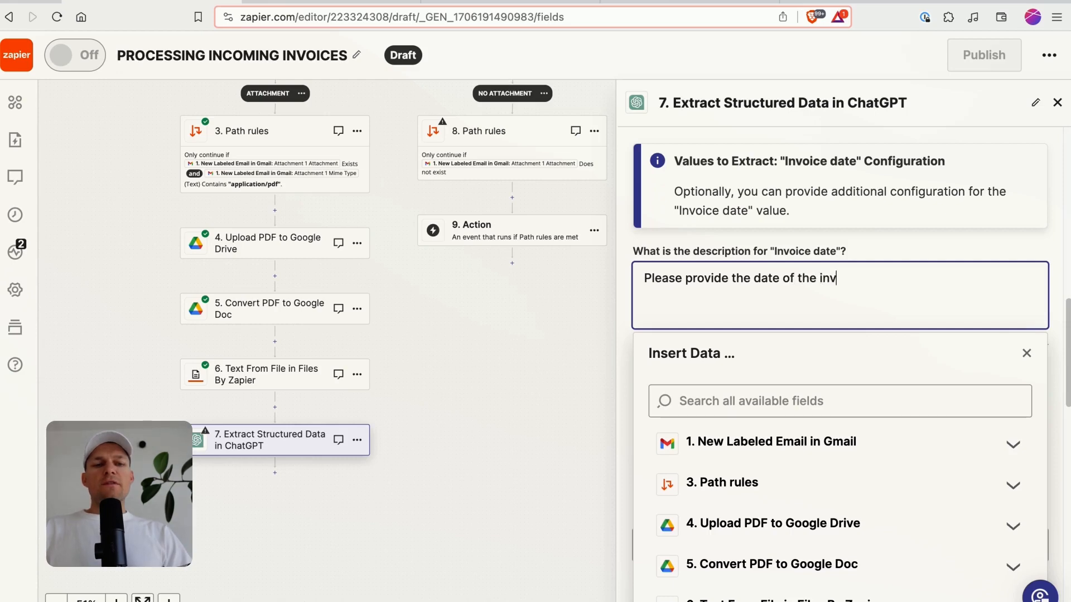
text(oice and )
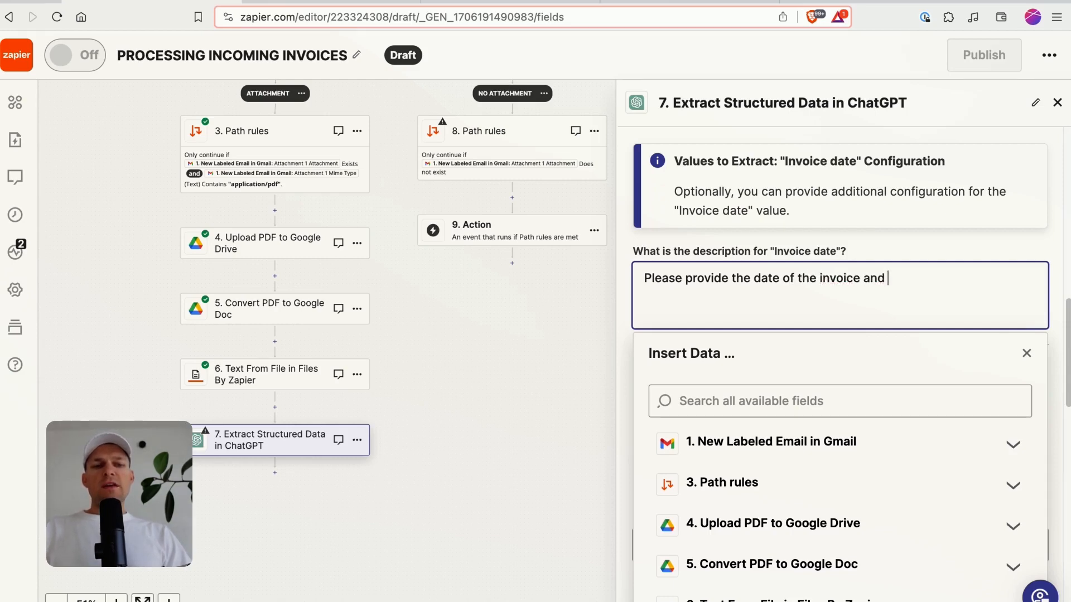
text(give the re)
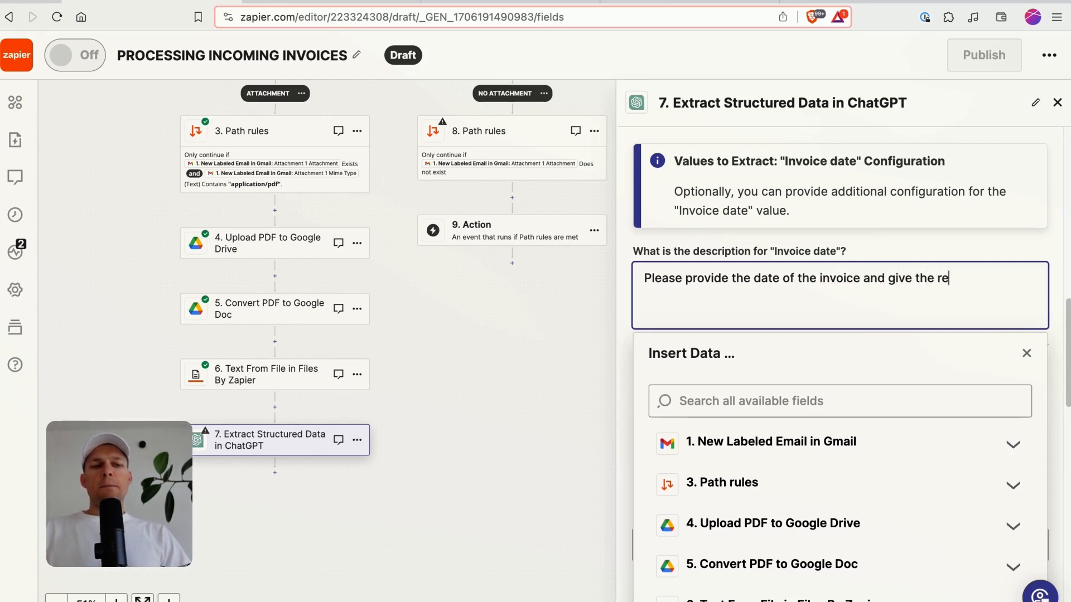
text(sult as)
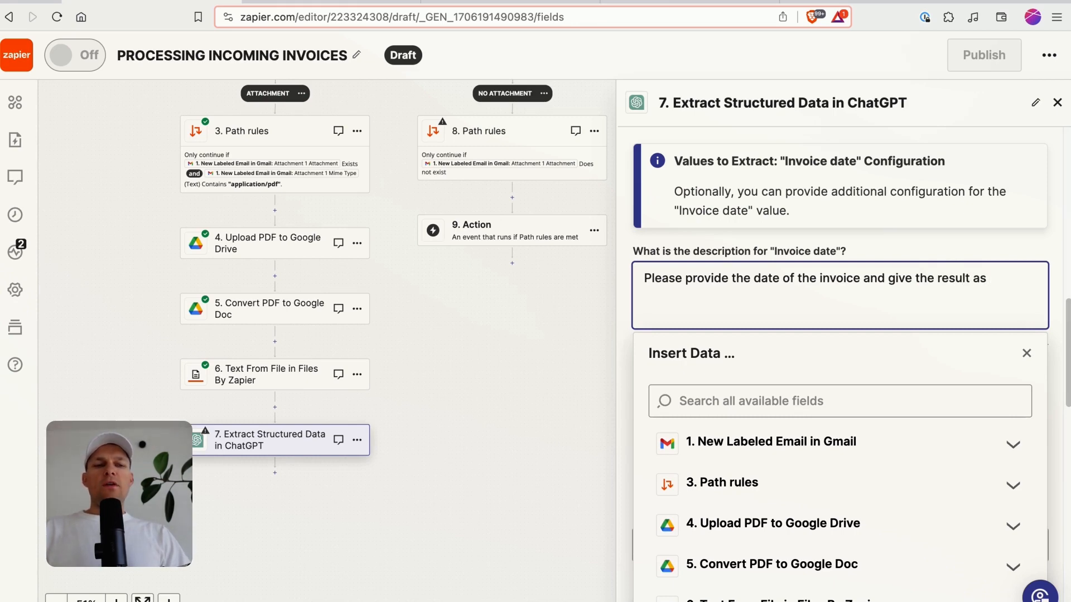
text( DD/MM//)
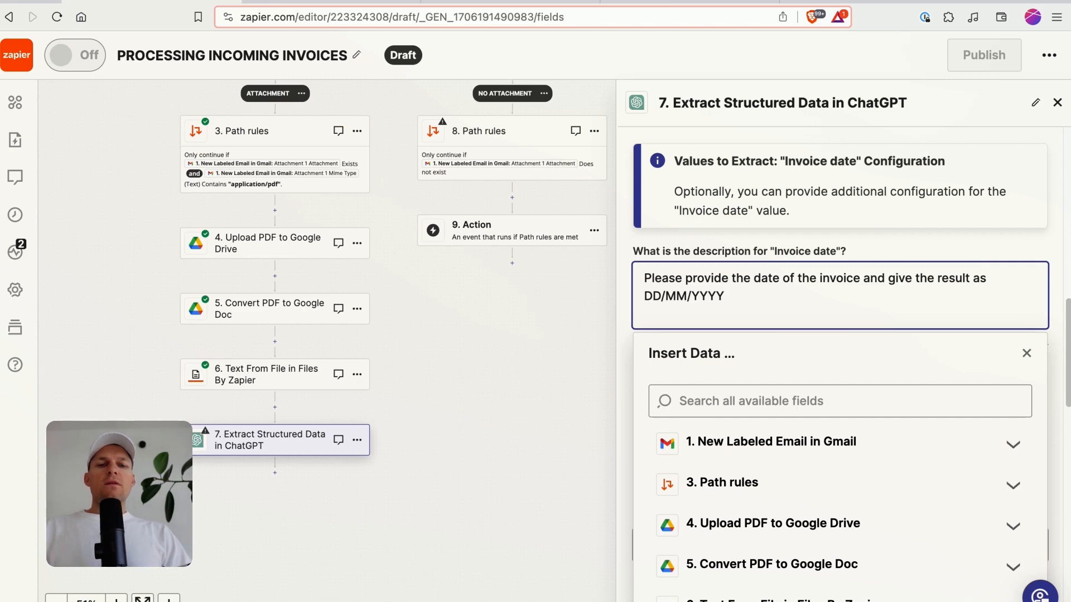
double_click(652, 296)
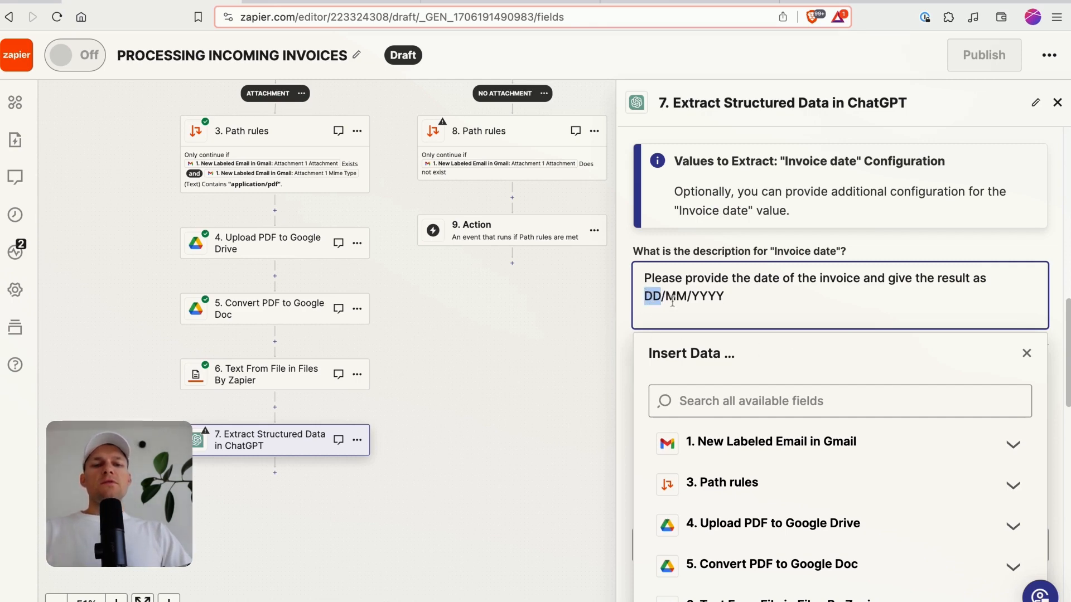
double_click(672, 297)
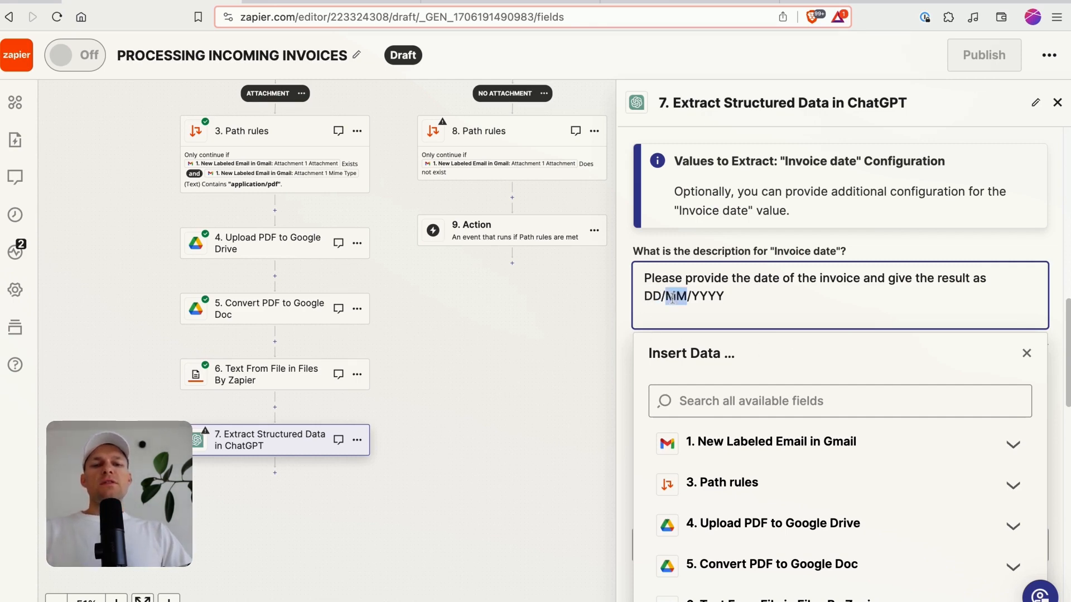
click(725, 296)
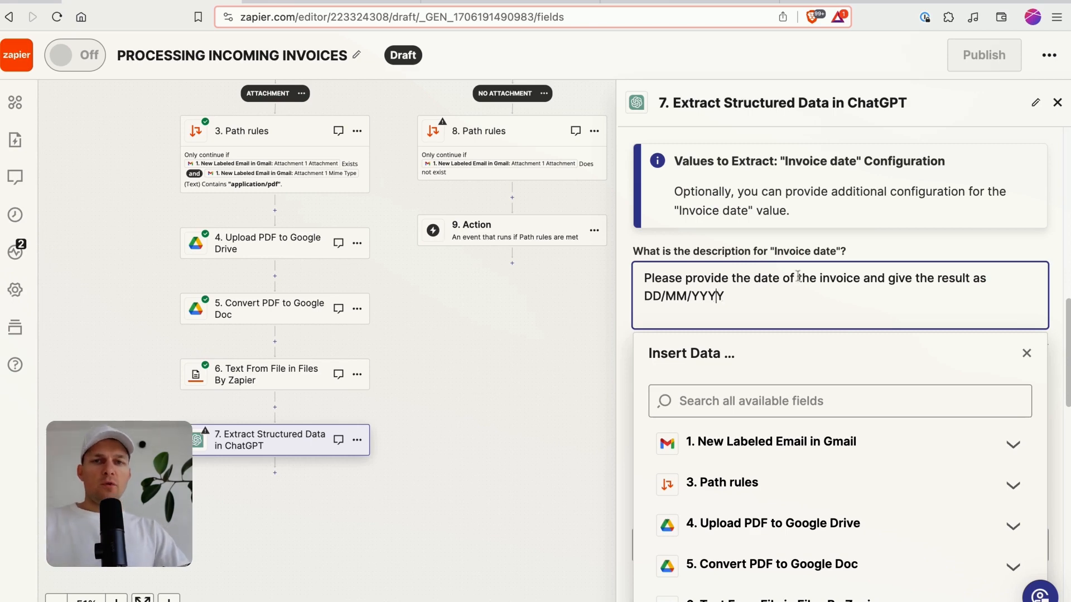
click(884, 241)
scroll(775, 326, down, 3)
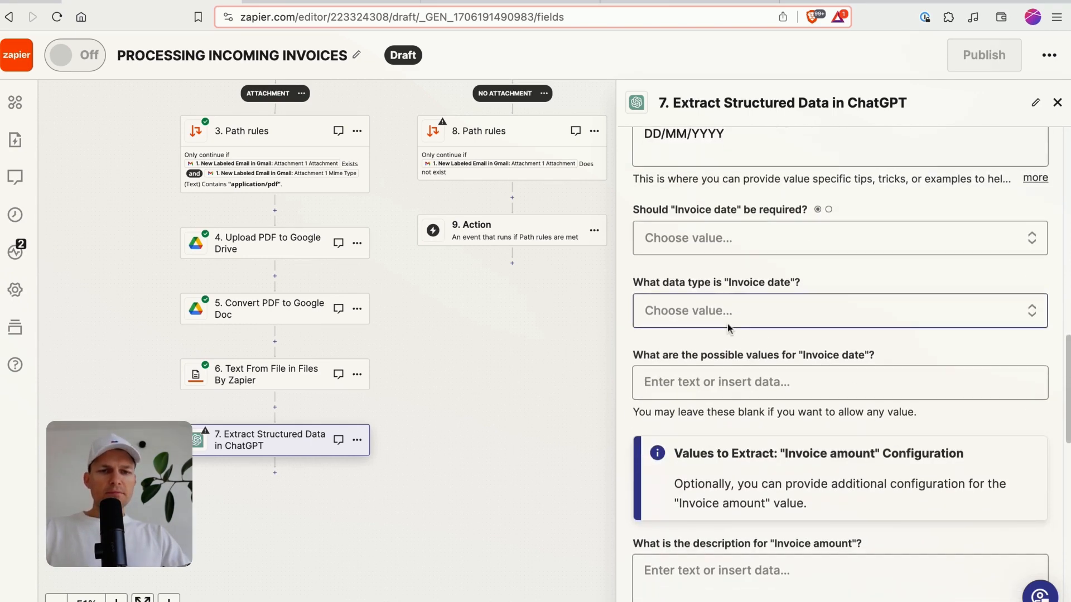
Make Invoice date not required, string type, with possible value 25/01/2024
click(723, 238)
click(689, 449)
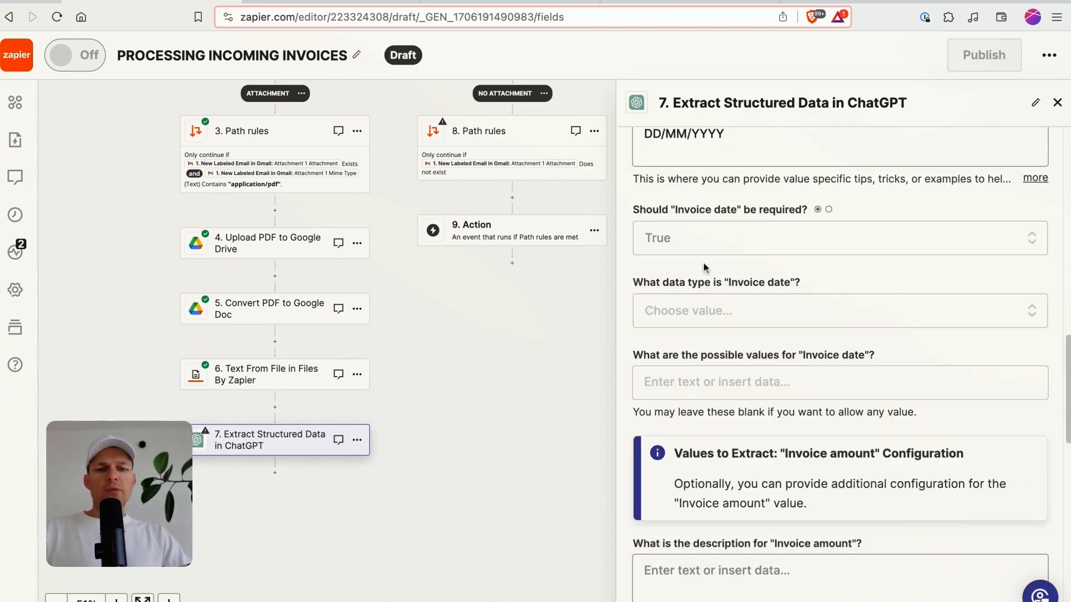
scroll(723, 251, down, 1)
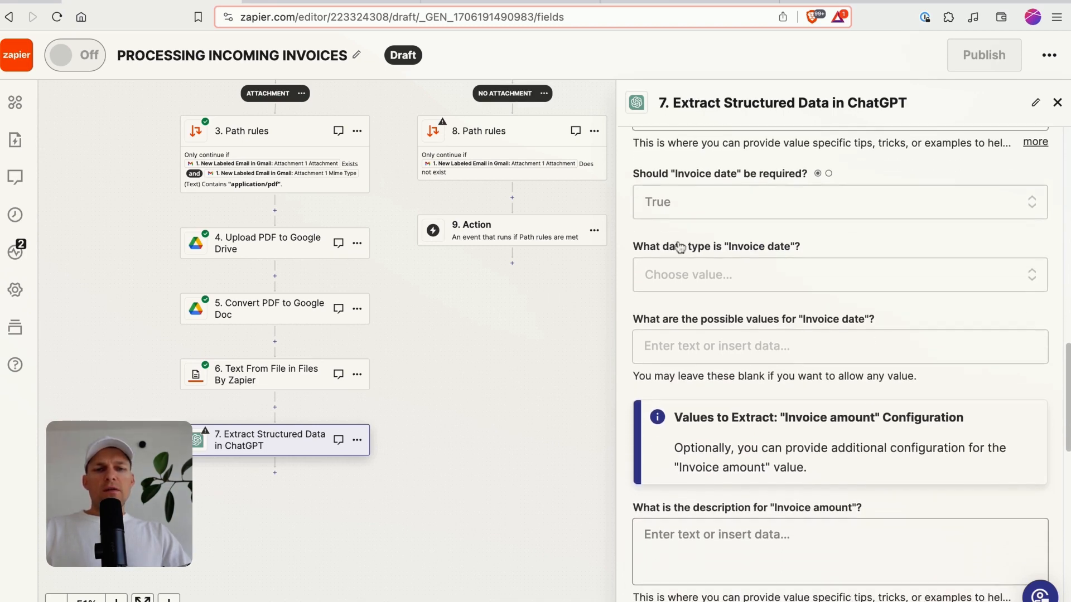
click(691, 201)
click(677, 379)
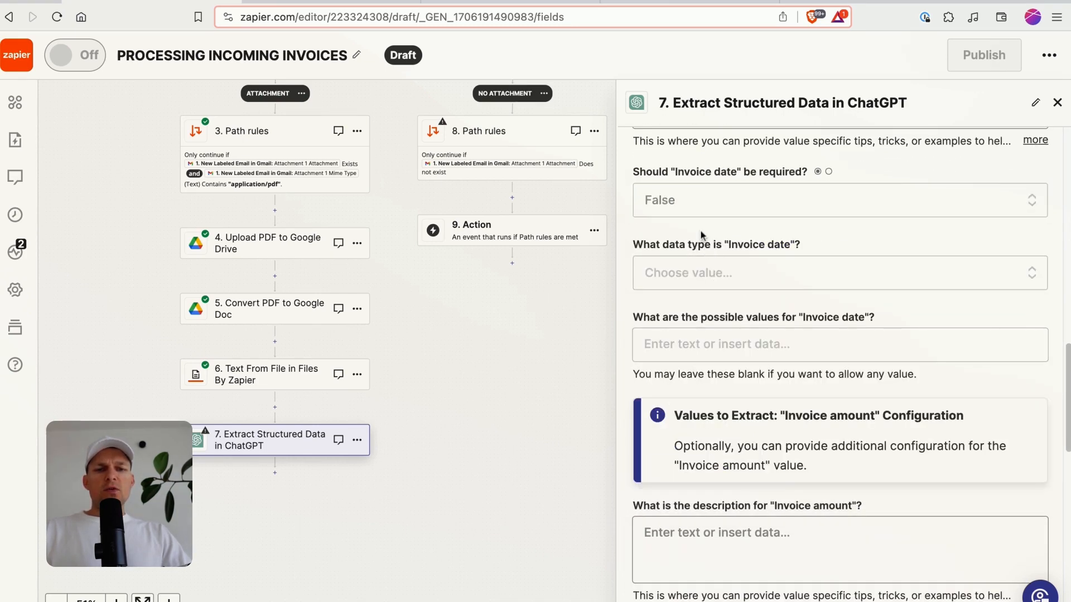
click(696, 272)
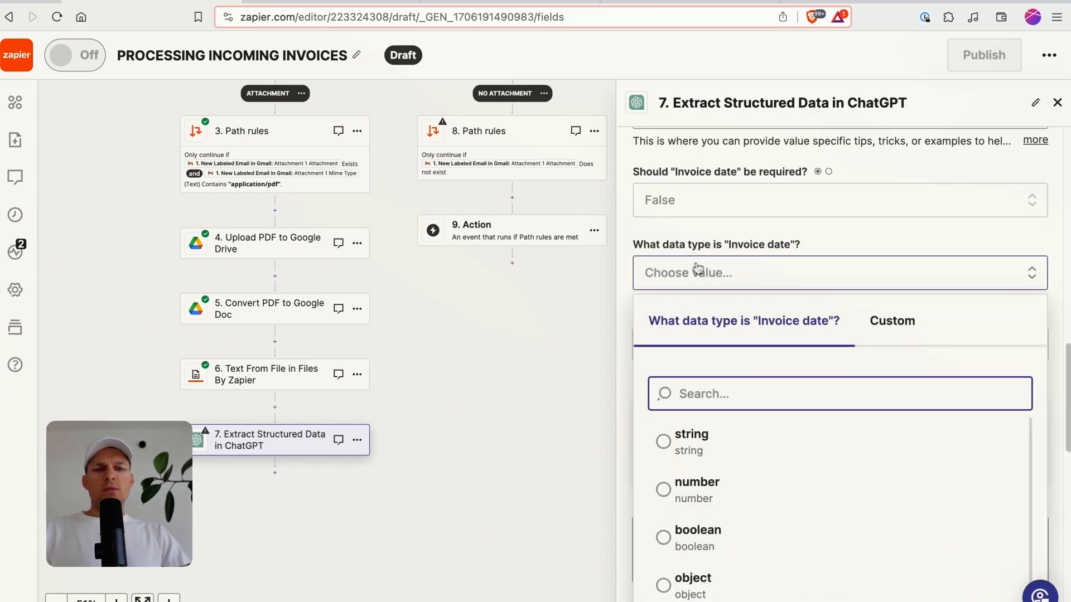
click(713, 443)
scroll(724, 230, down, 3)
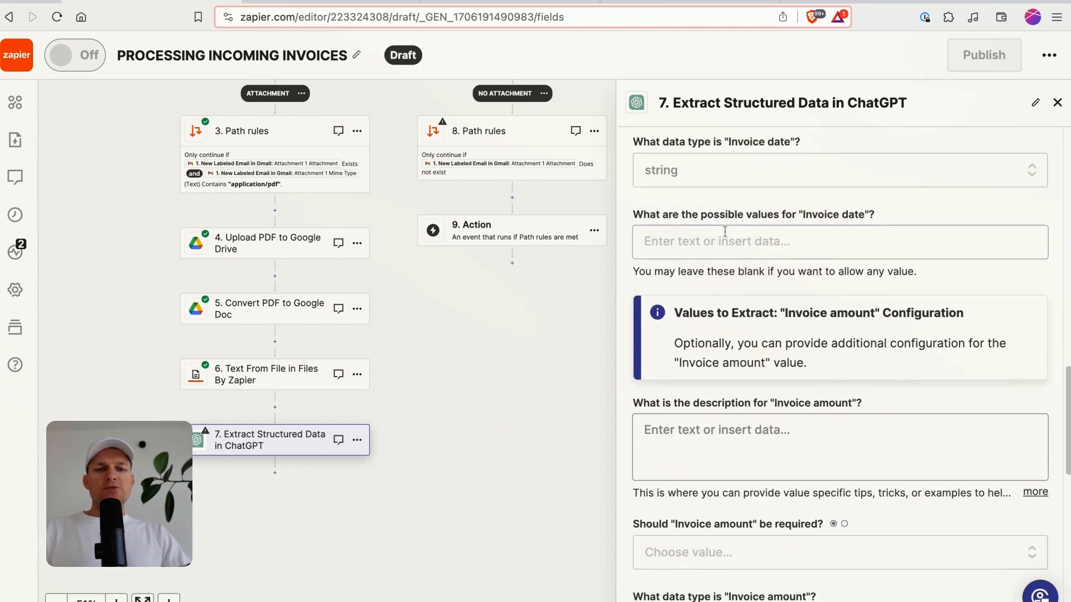
click(717, 229)
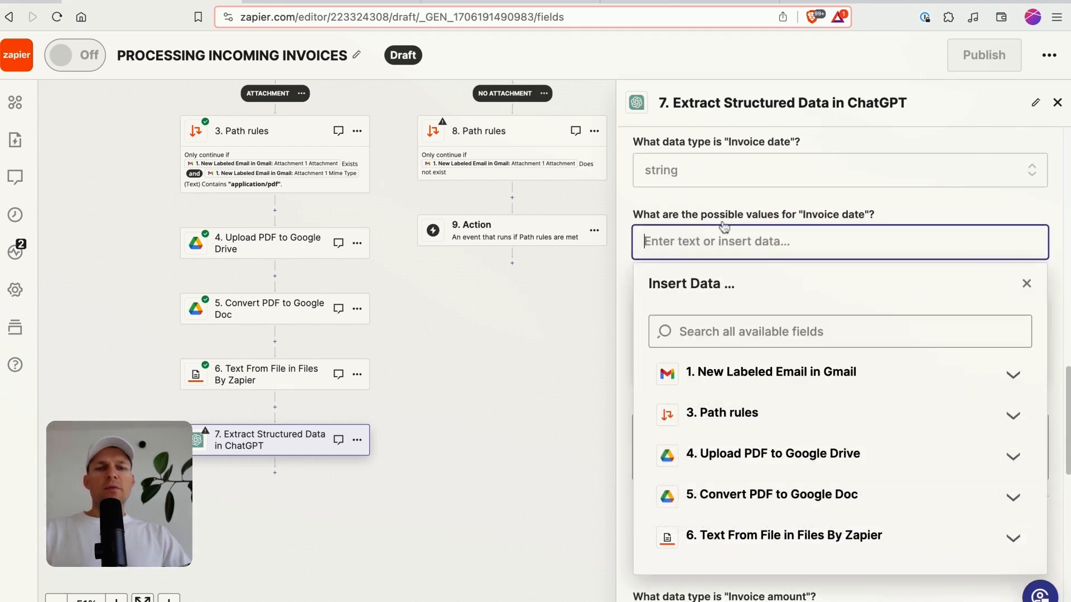
text(25/01/)
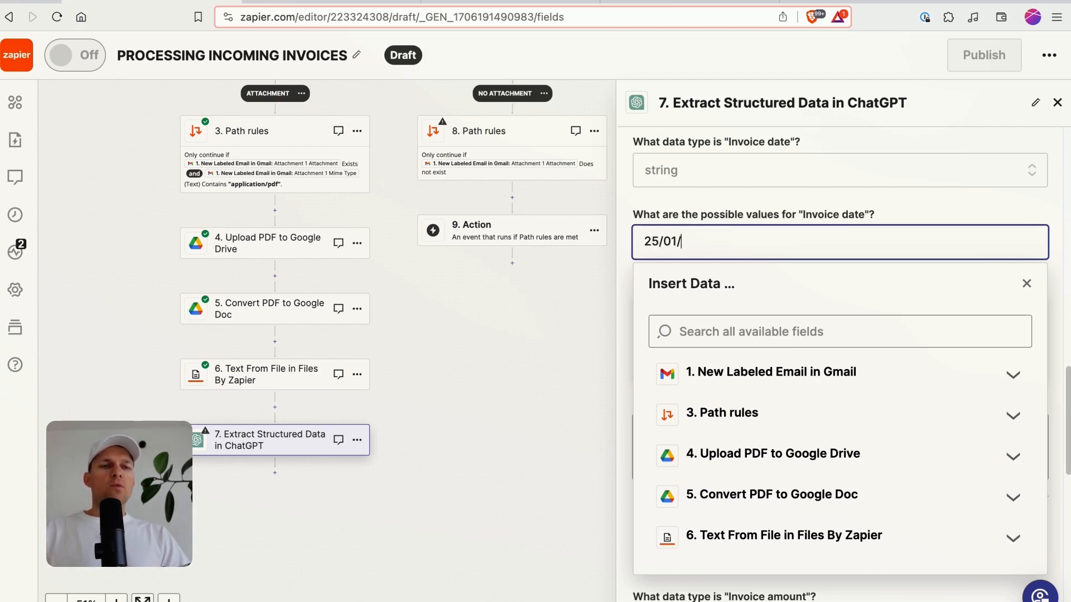
text(2024)
click(746, 215)
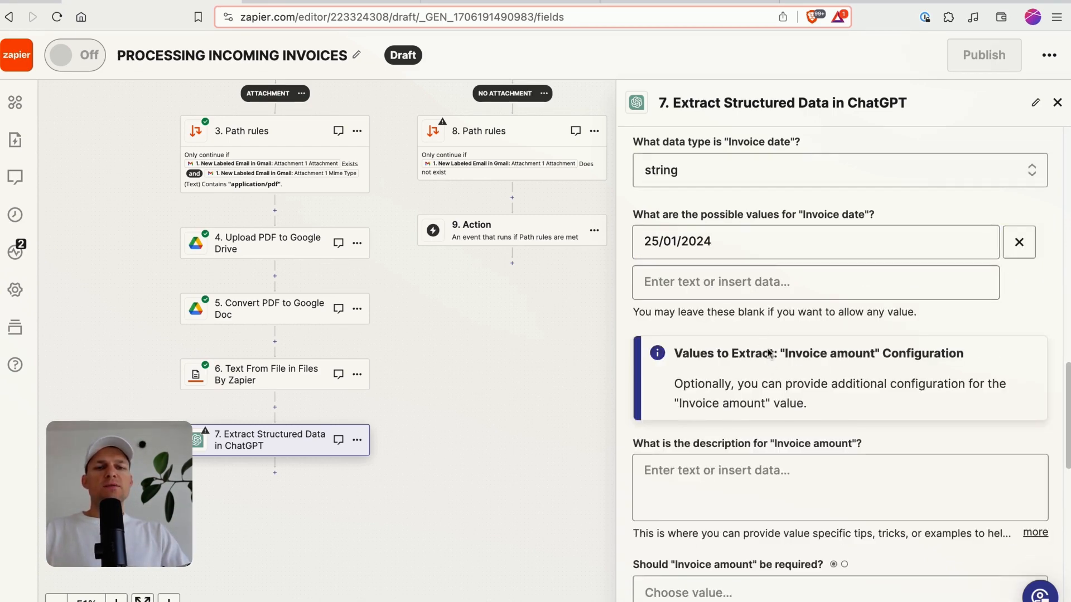
scroll(750, 323, down, 5)
Describe Invoice amount as 'Get the invoice amount given as a number without a currency'
click(760, 173)
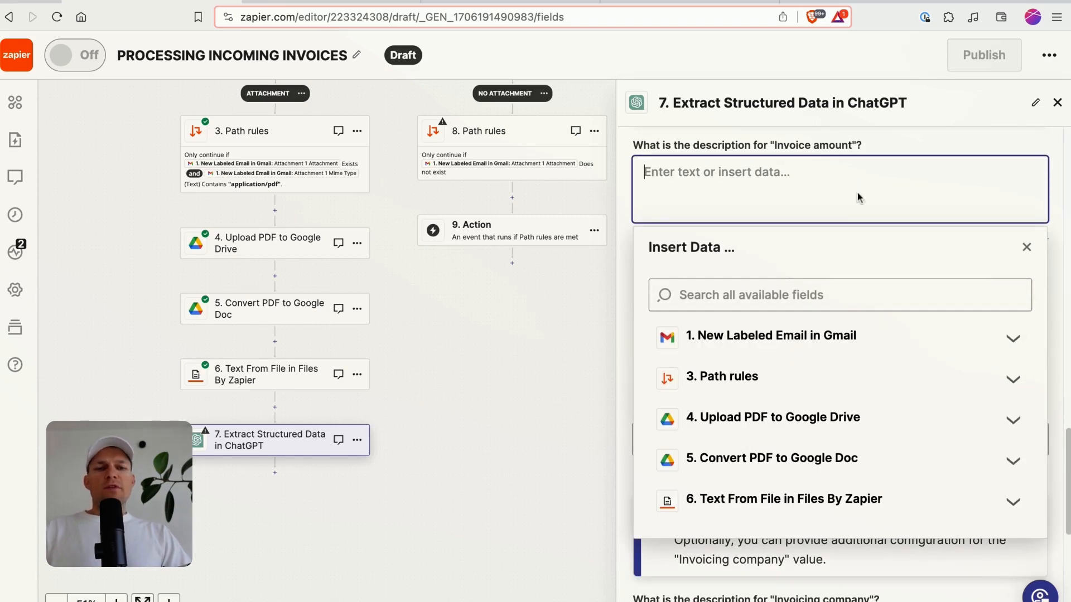
text(Extract)
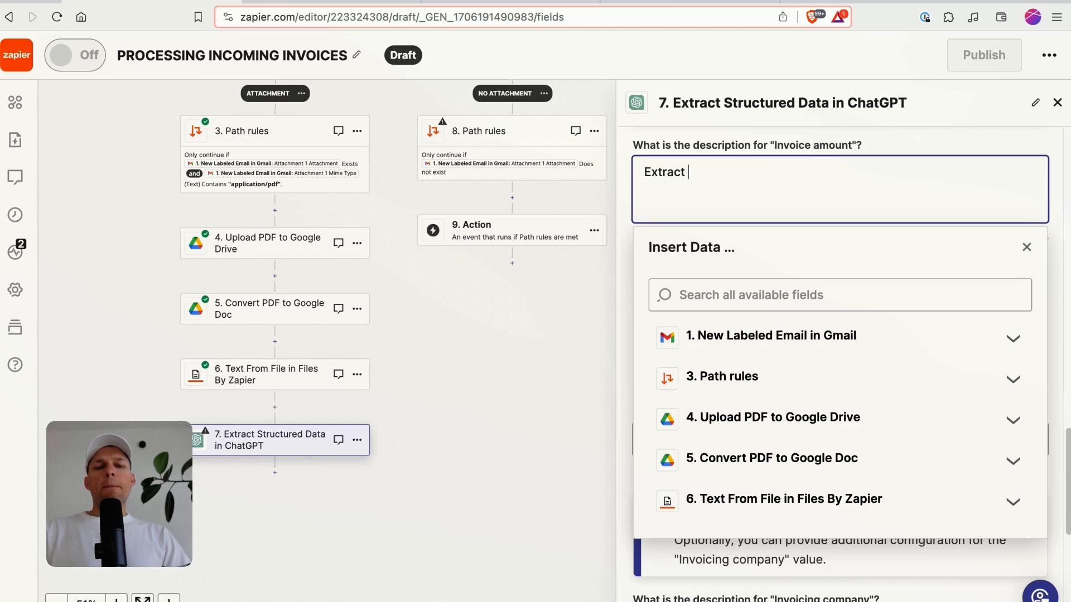
key(alt+BackSpace)
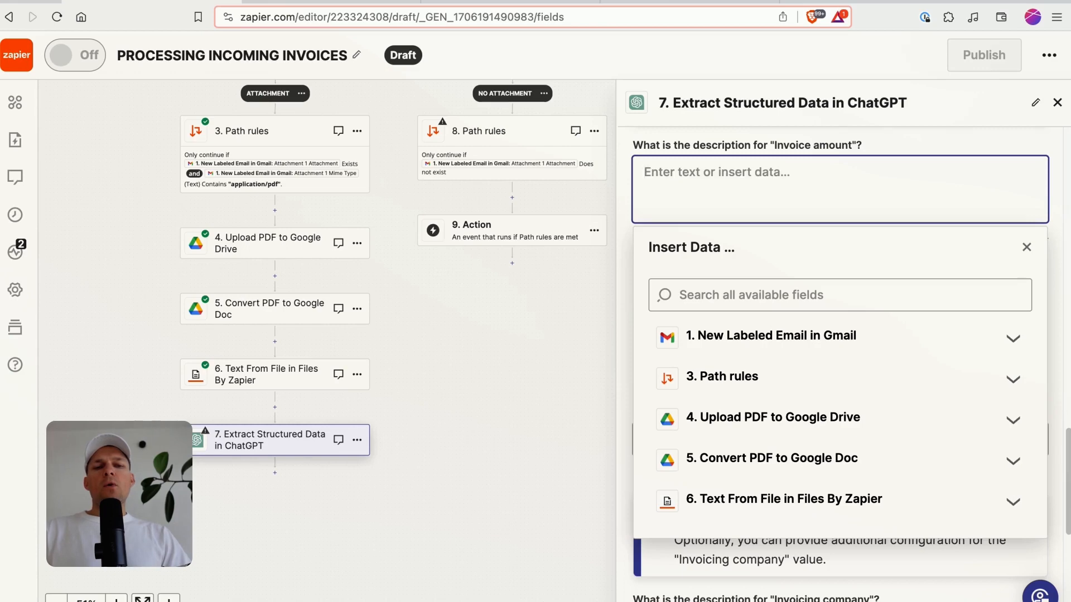
text(Get the invoice amount given)
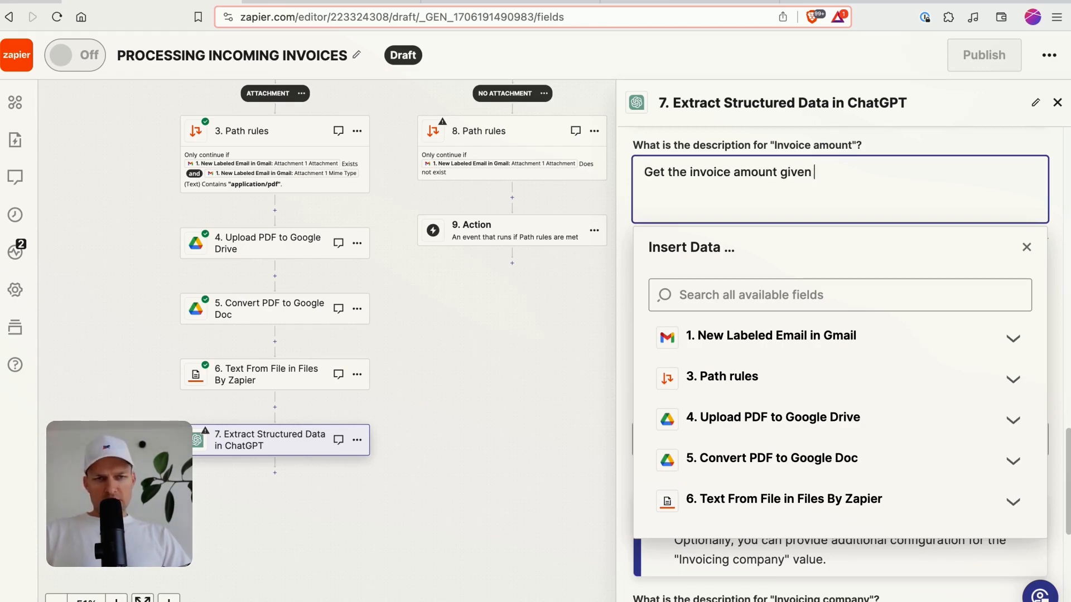
text( as a number without a currency sign)
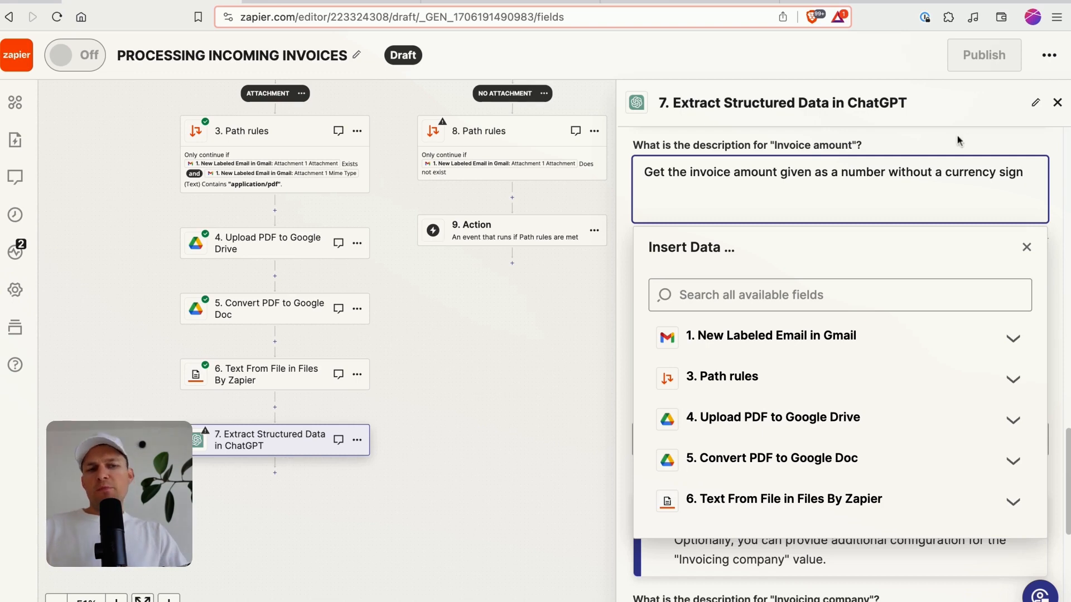
click(935, 158)
scroll(715, 251, down, 1)
scroll(714, 238, up, 1)
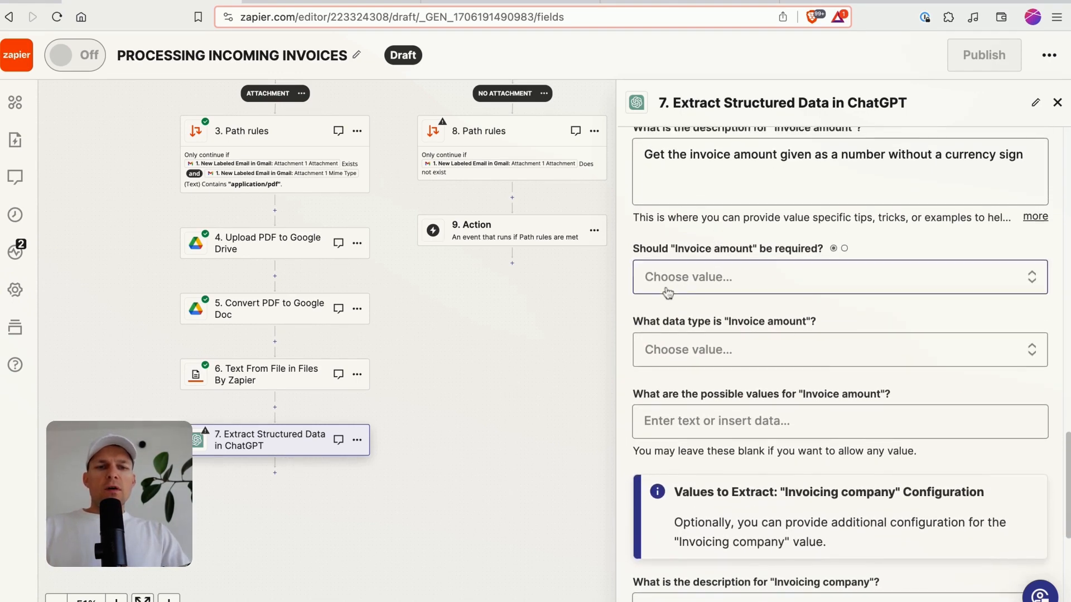
Make Invoice amount a required value of number type
click(705, 276)
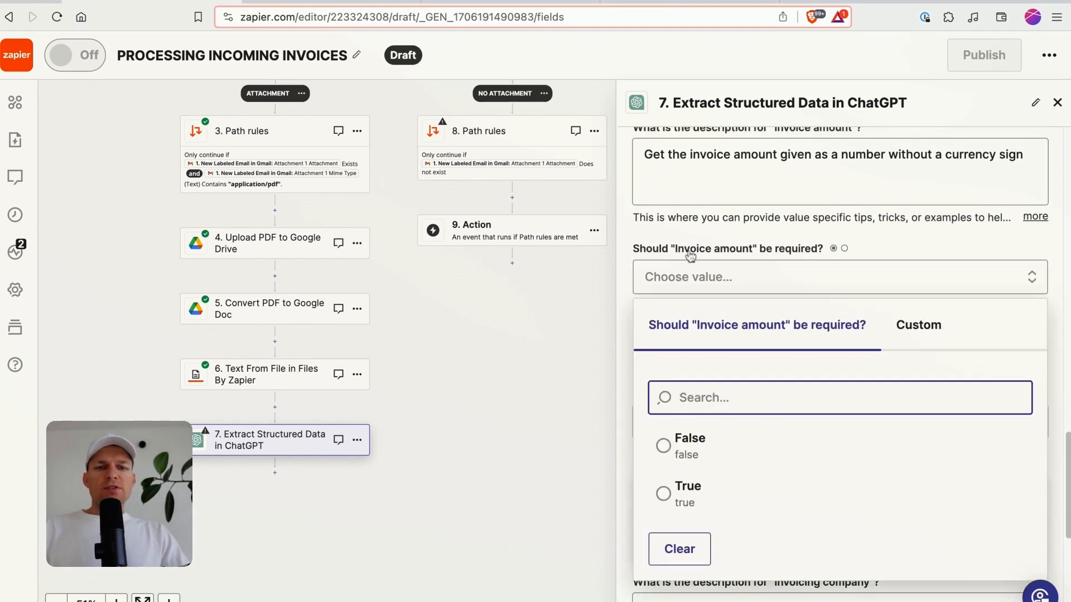
click(702, 484)
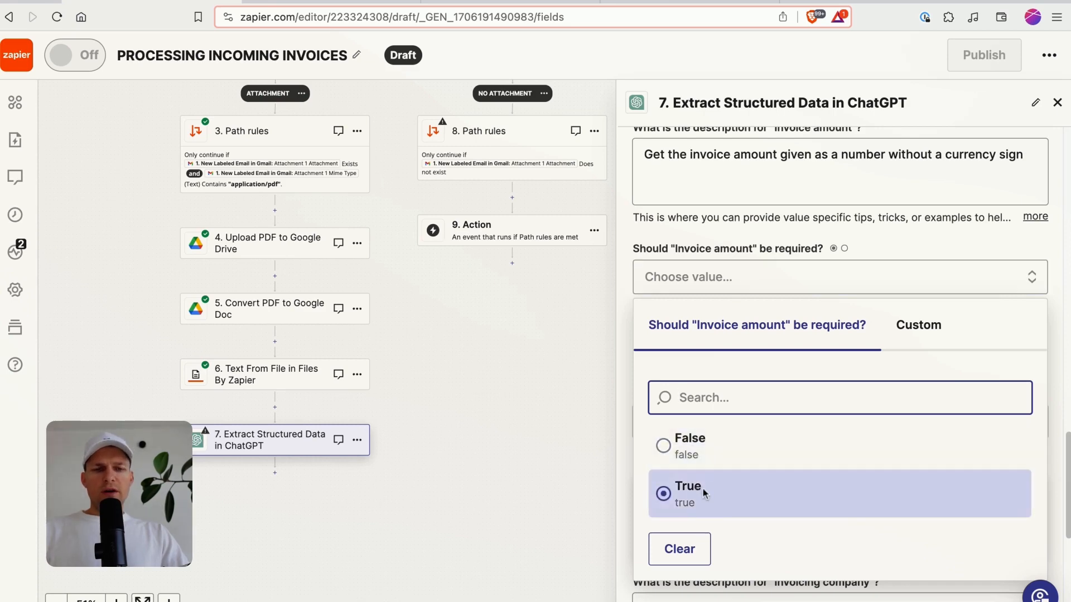
scroll(730, 320, down, 2)
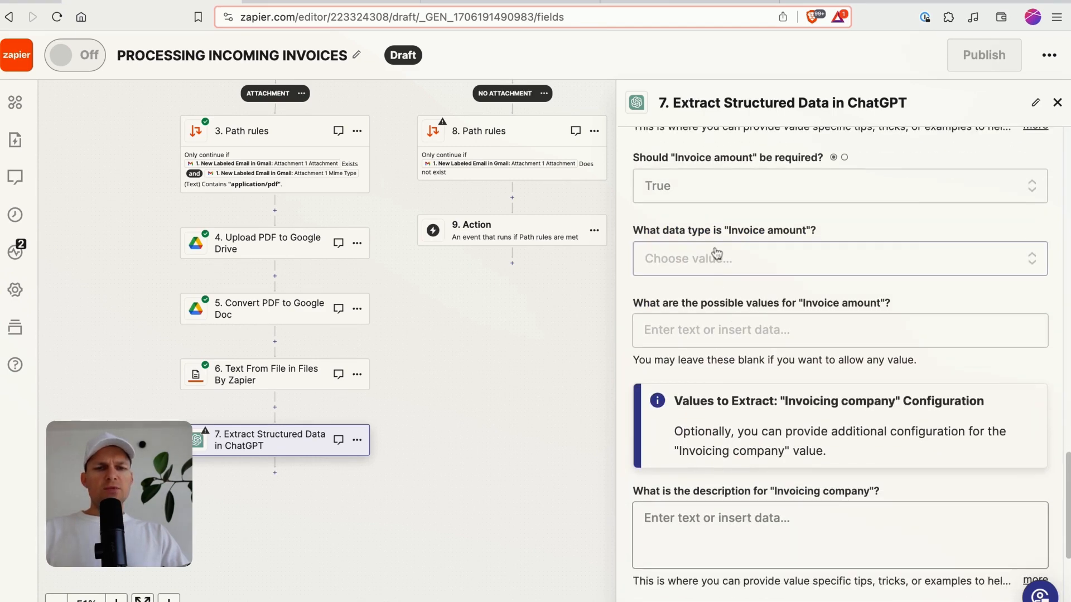
click(741, 263)
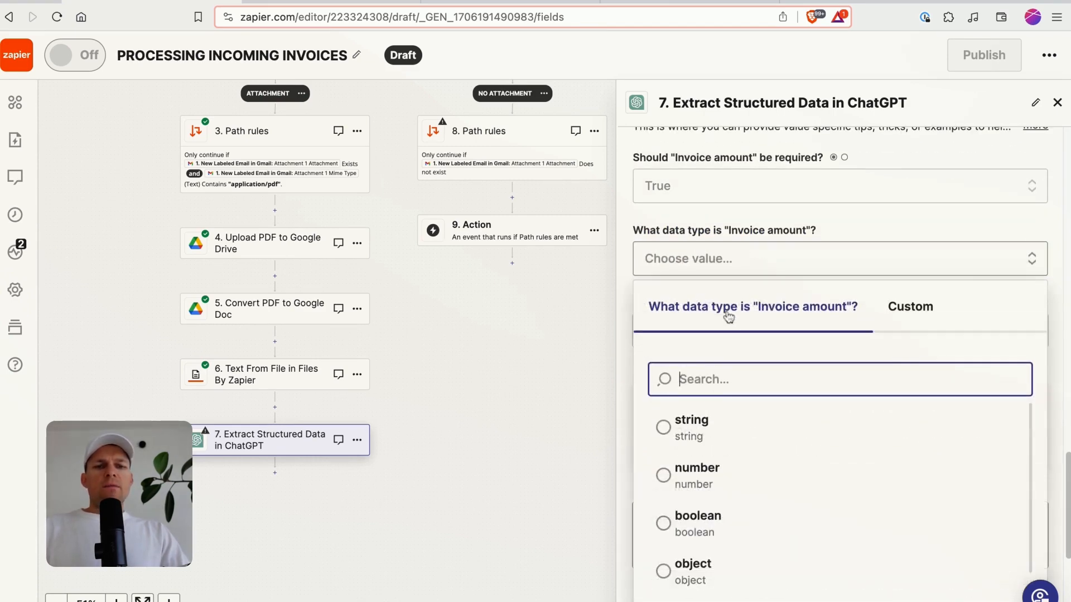
click(704, 485)
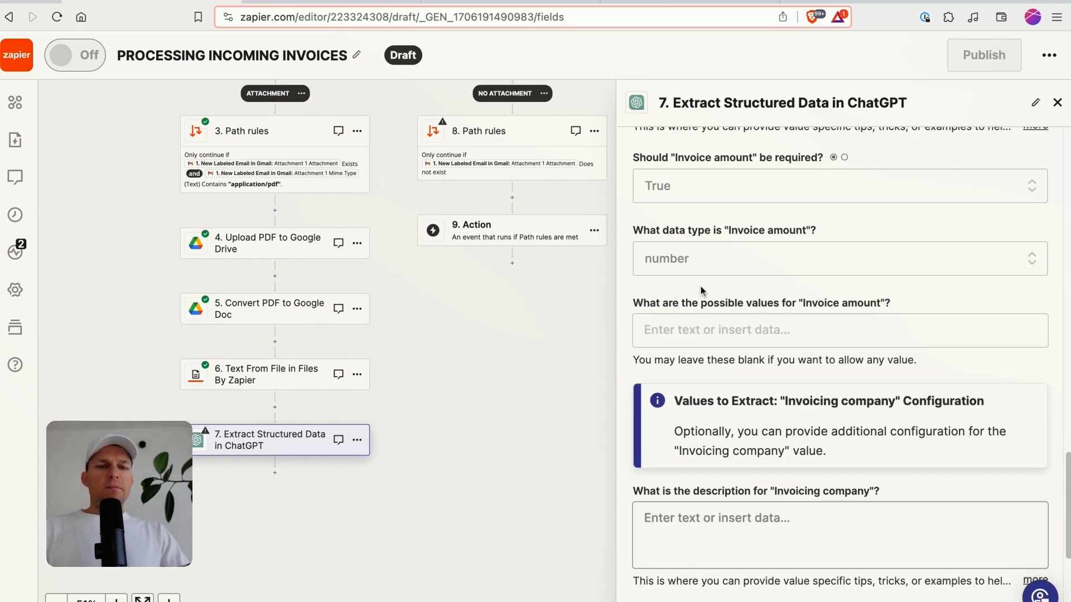
scroll(700, 286, down, 3)
scroll(701, 302, up, 3)
Enter 99.50 as the possible value for Invoice amount
click(701, 315)
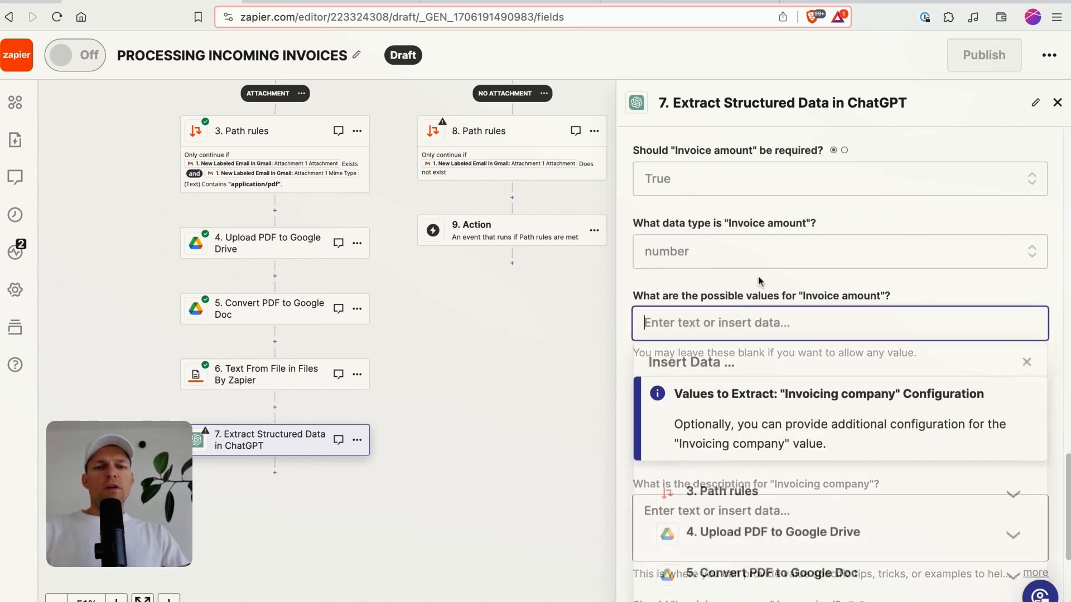
text(99)
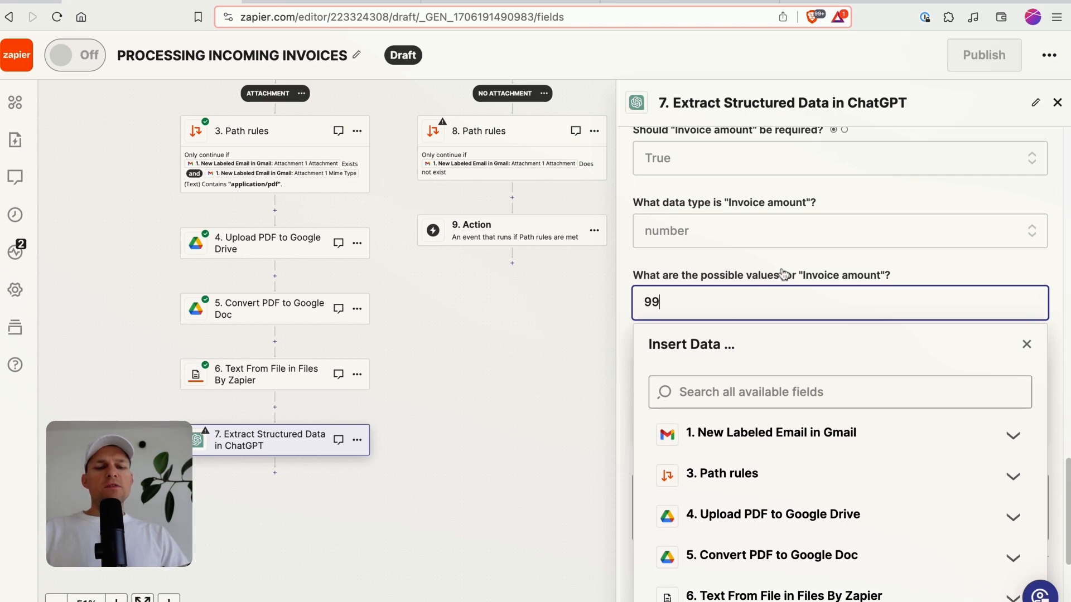
text(.00)
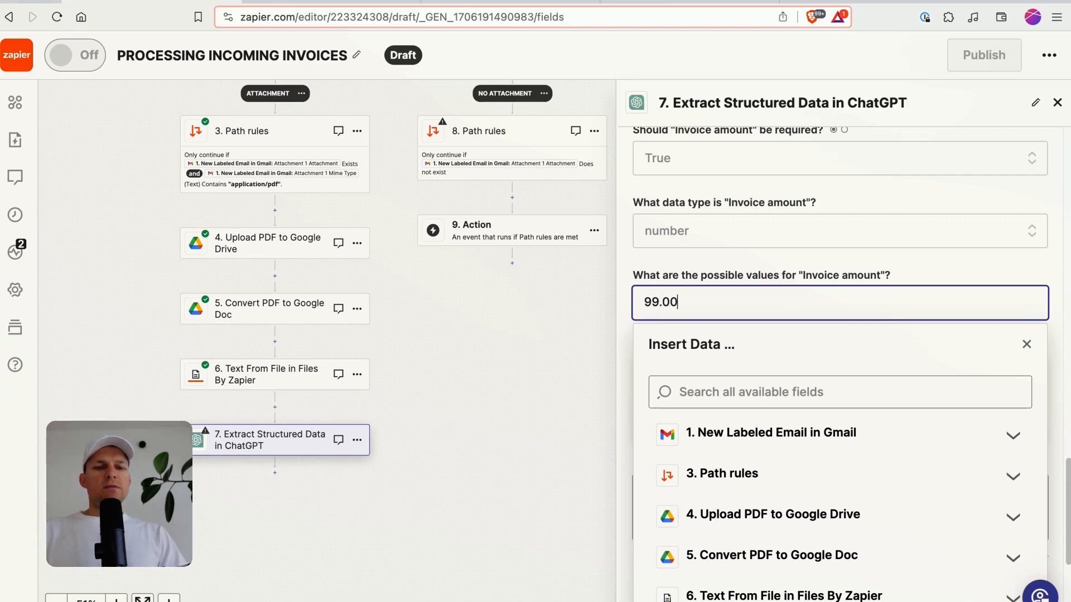
click(722, 288)
click(717, 301)
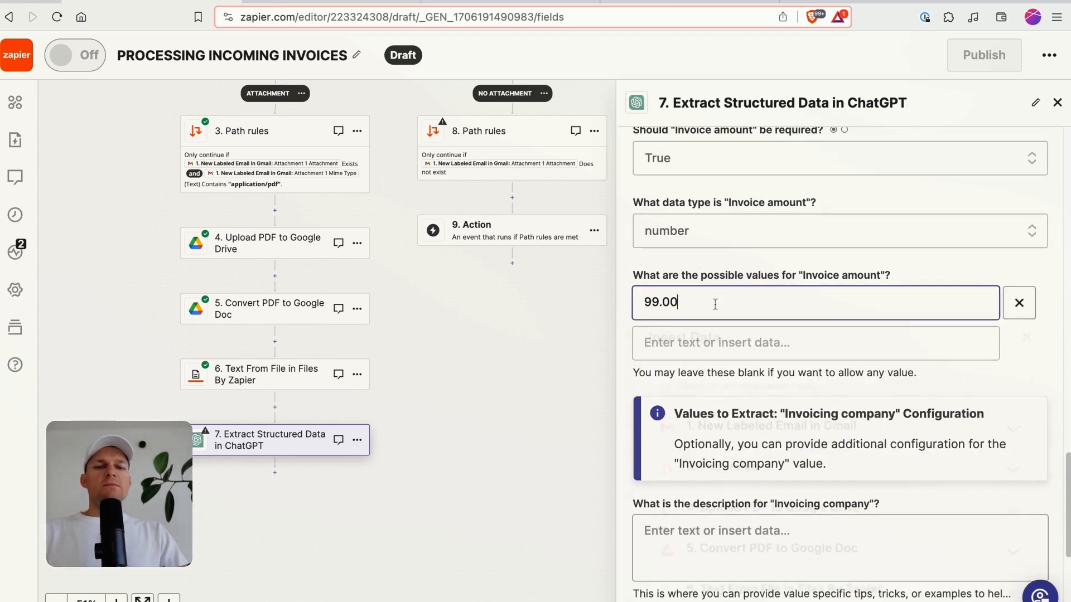
key(BackSpace)
key(BackSpace)
text(50)
click(693, 278)
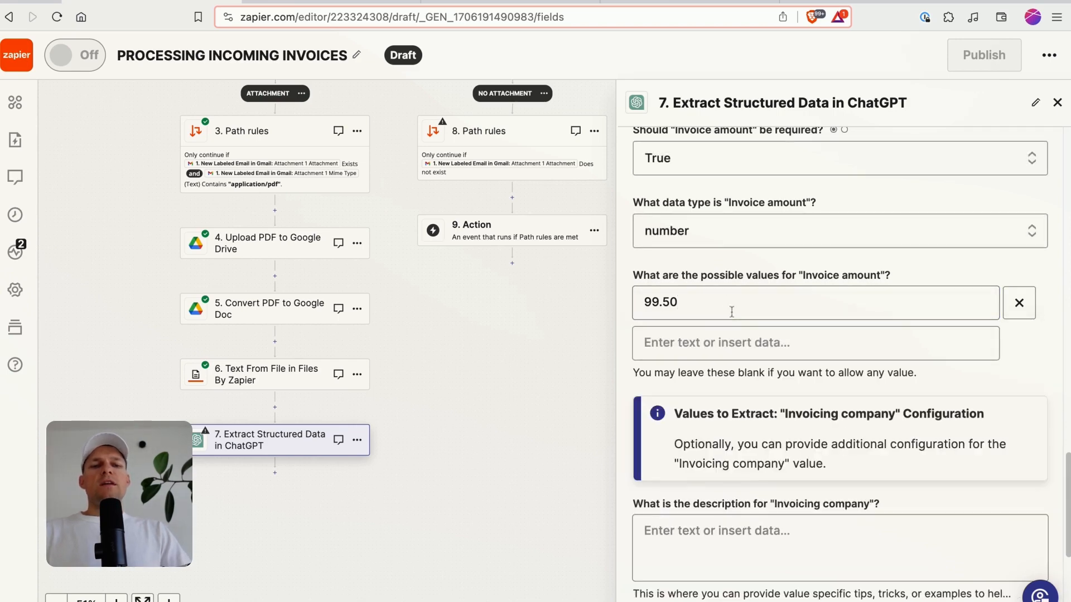
scroll(725, 301, down, 2)
scroll(720, 312, down, 3)
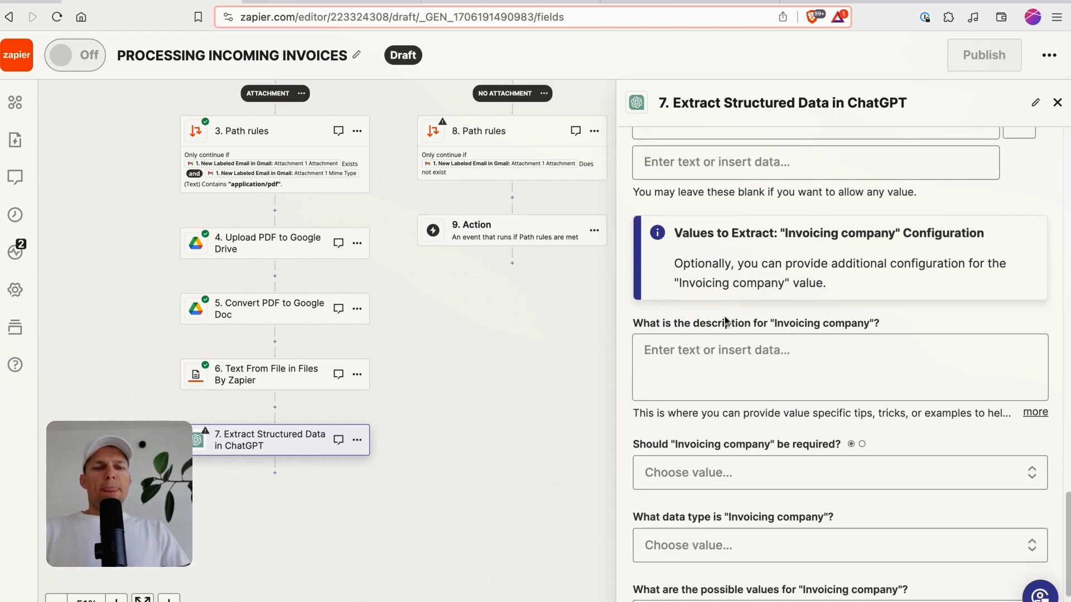
Describe Invoicing company as the name of the company issuing the invoice
click(826, 356)
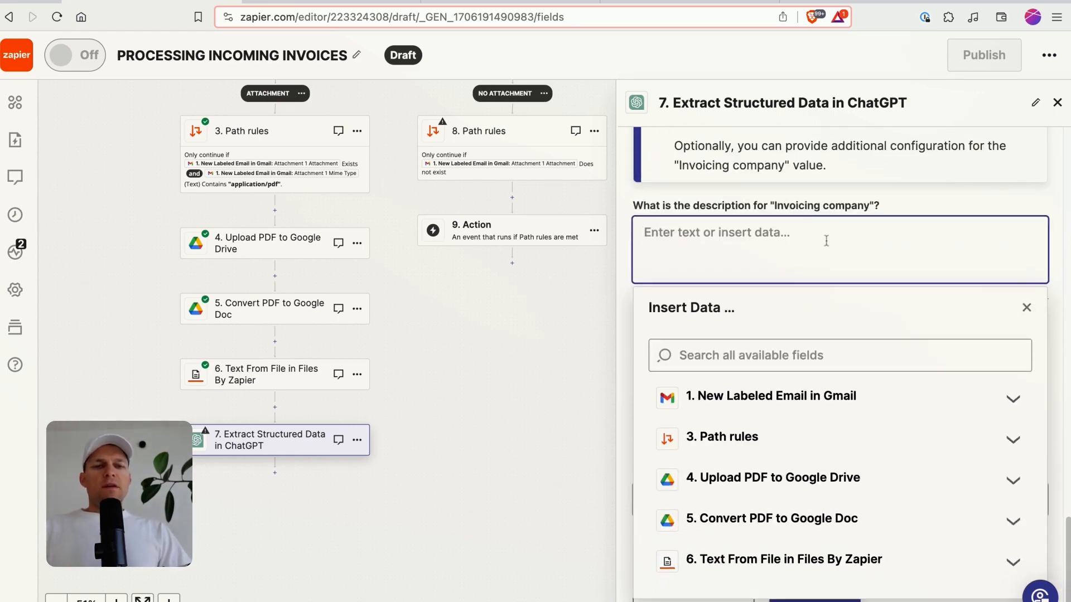
text(Give the n)
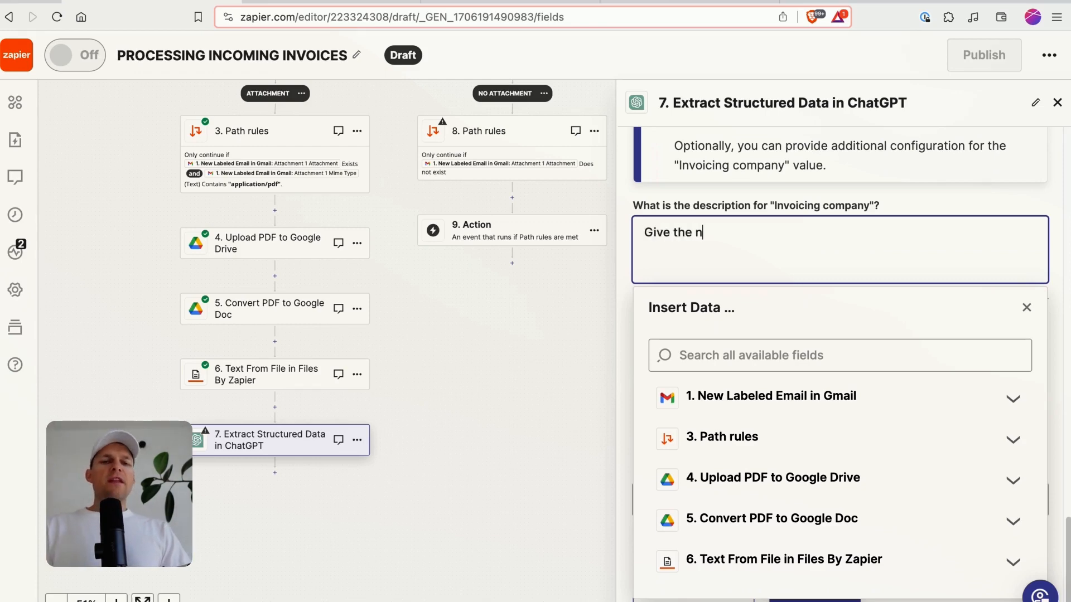
text(ame of the company issuin)
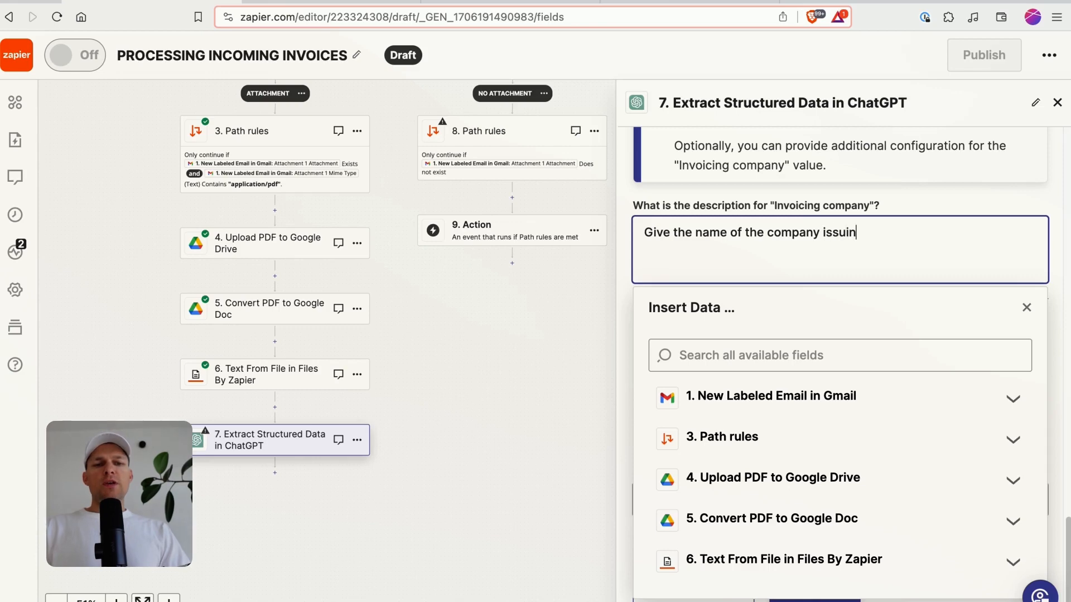
text(ce)
key(BackSpace)
key(BackSpace)
key(BackSpace)
key(BackSpace)
key(BackSpace)
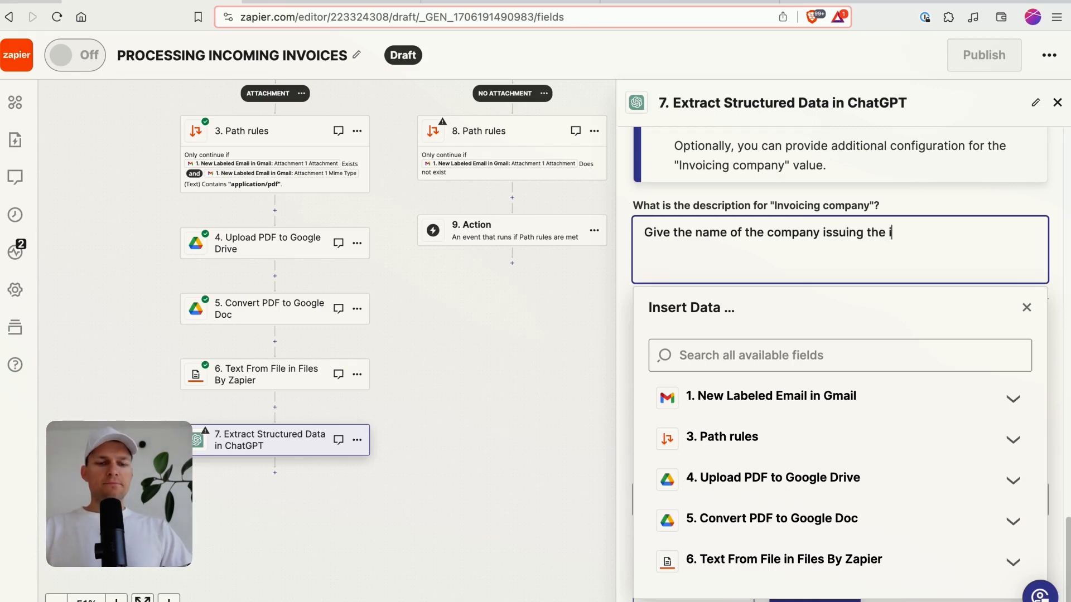
click(964, 203)
scroll(747, 323, down, 1)
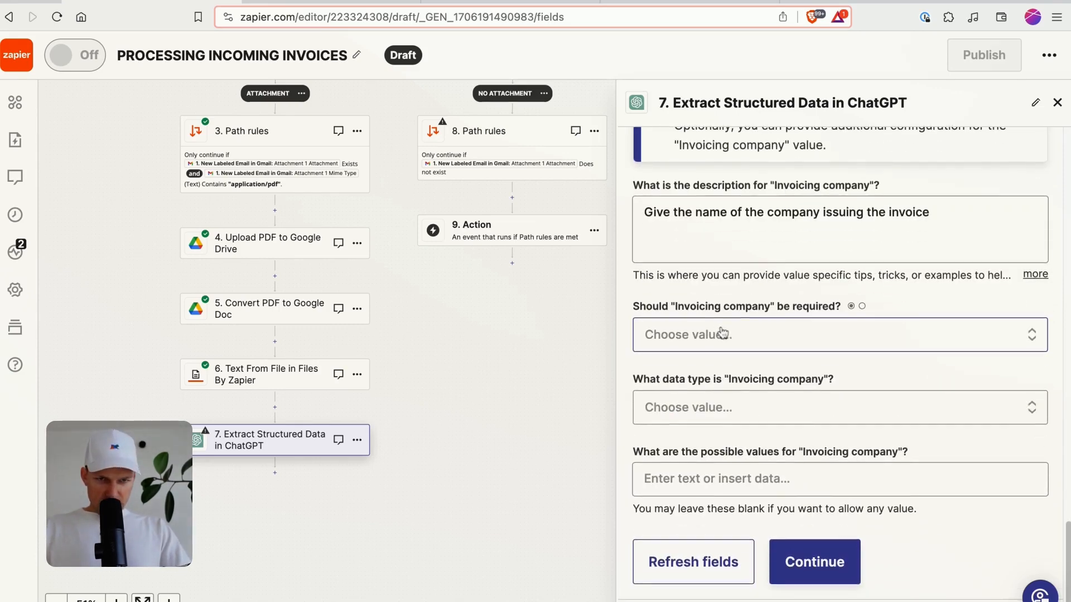
Make Invoicing company a required value of string type
click(729, 340)
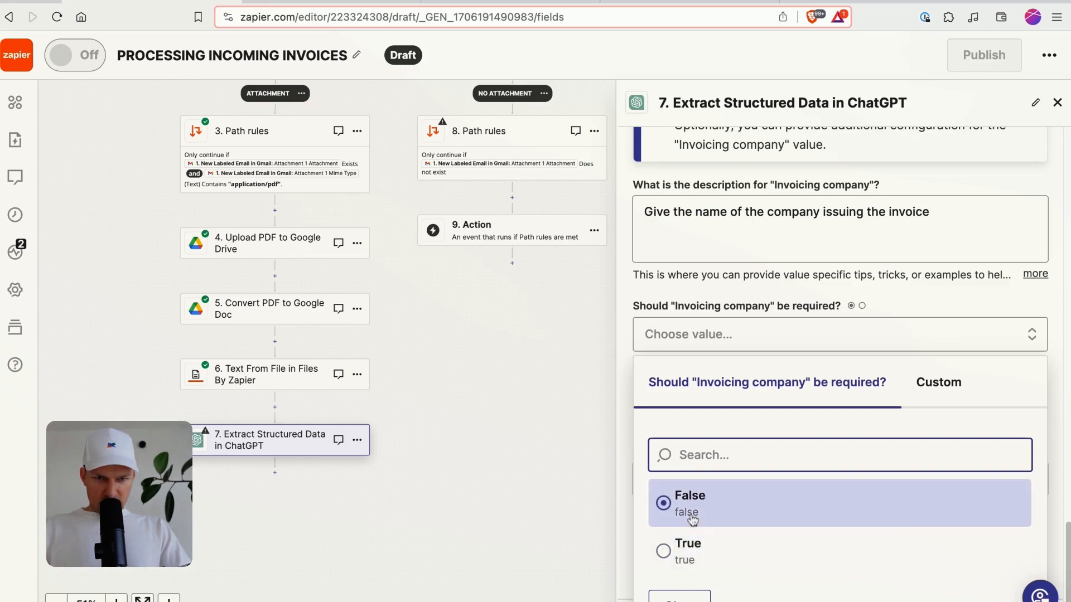
click(703, 546)
scroll(733, 272, up, 15)
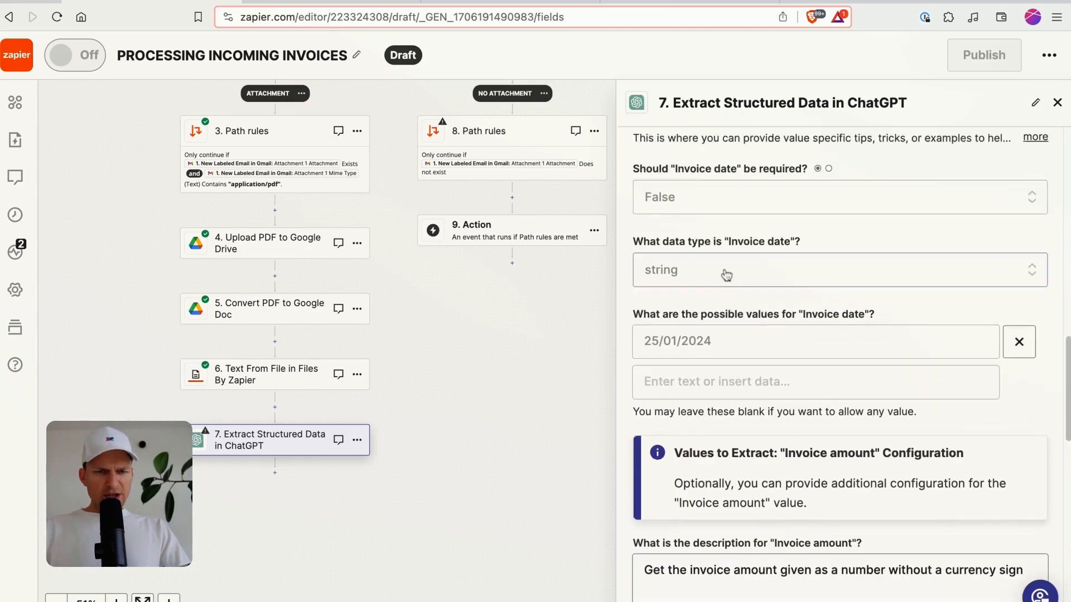
click(680, 308)
click(687, 505)
scroll(725, 335, down, 15)
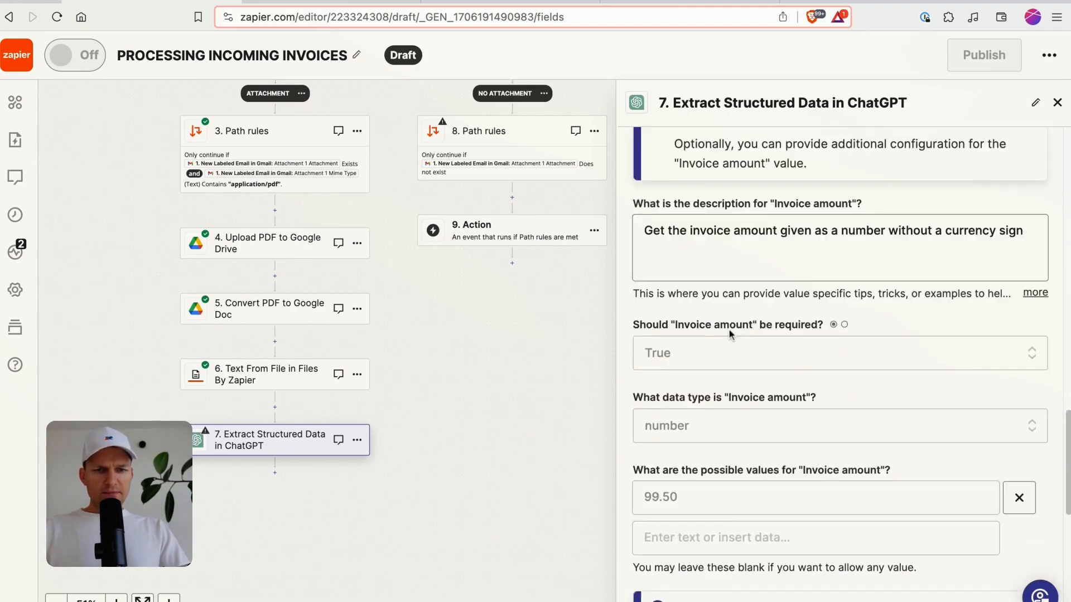
scroll(729, 329, down, 3)
click(736, 395)
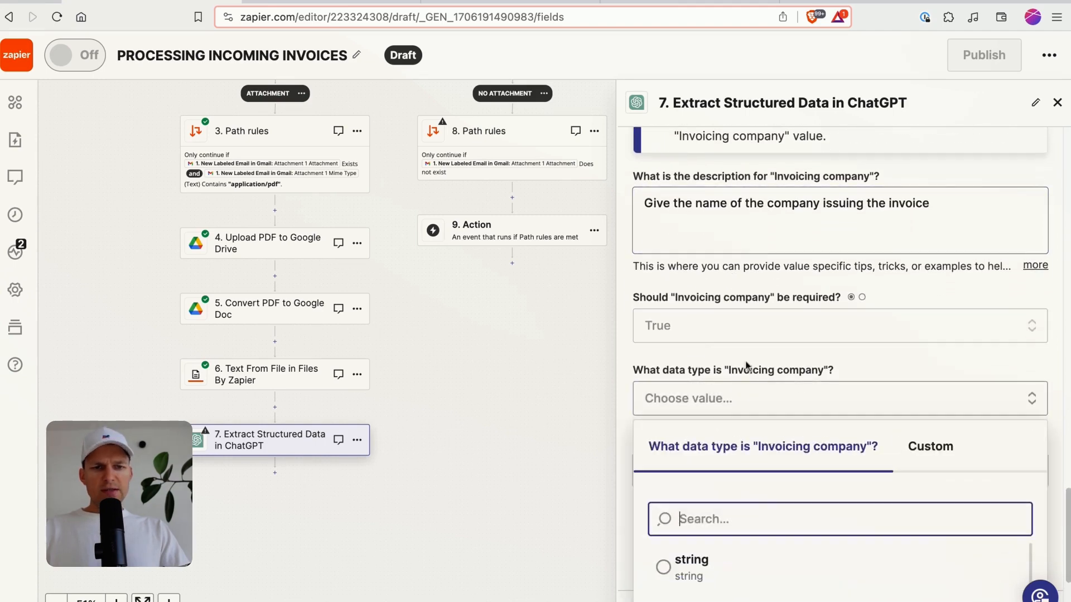
click(719, 400)
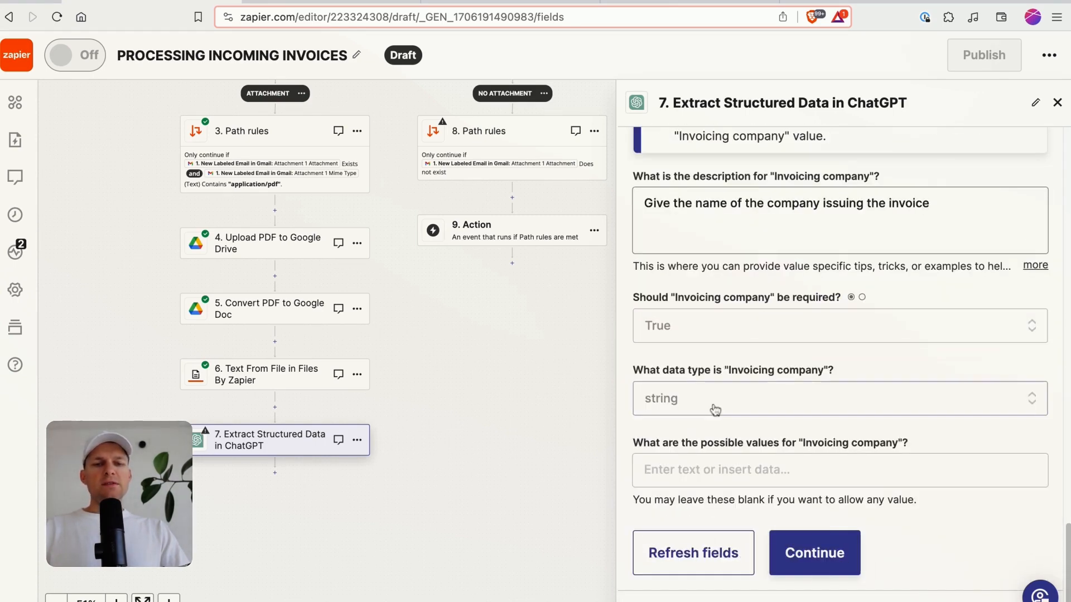
click(731, 395)
click(703, 338)
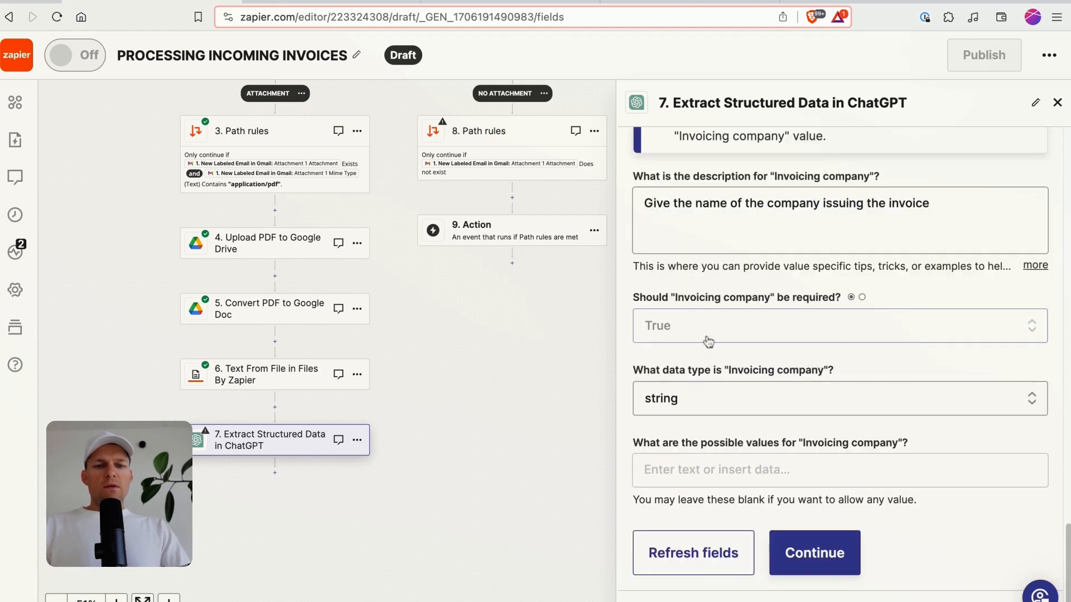
Enter Google Inc. as the example value for Invoicing company
click(727, 475)
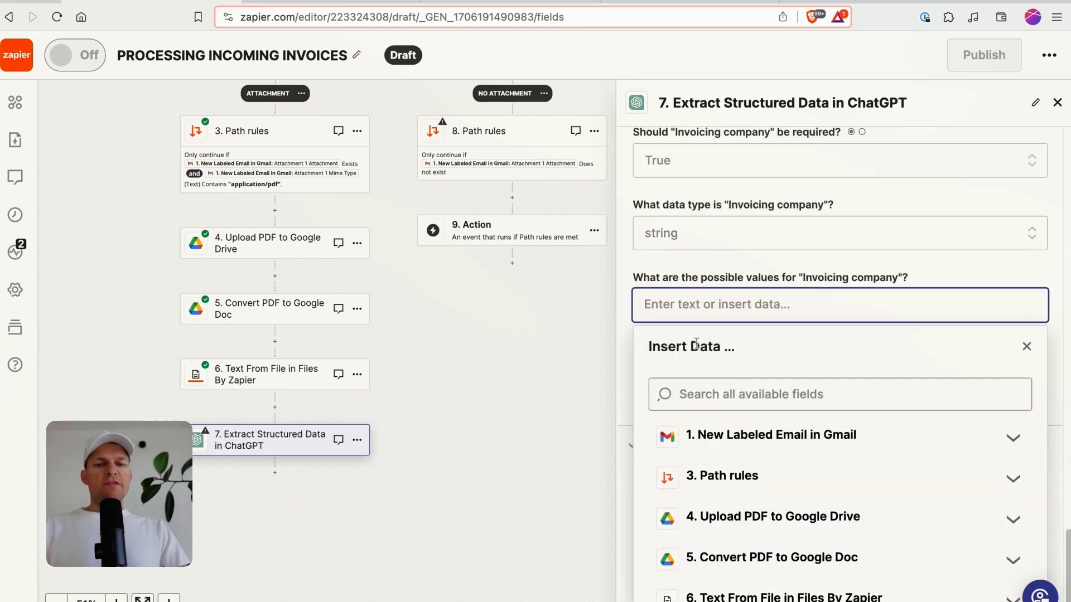
click(664, 268)
click(688, 475)
text(Goog)
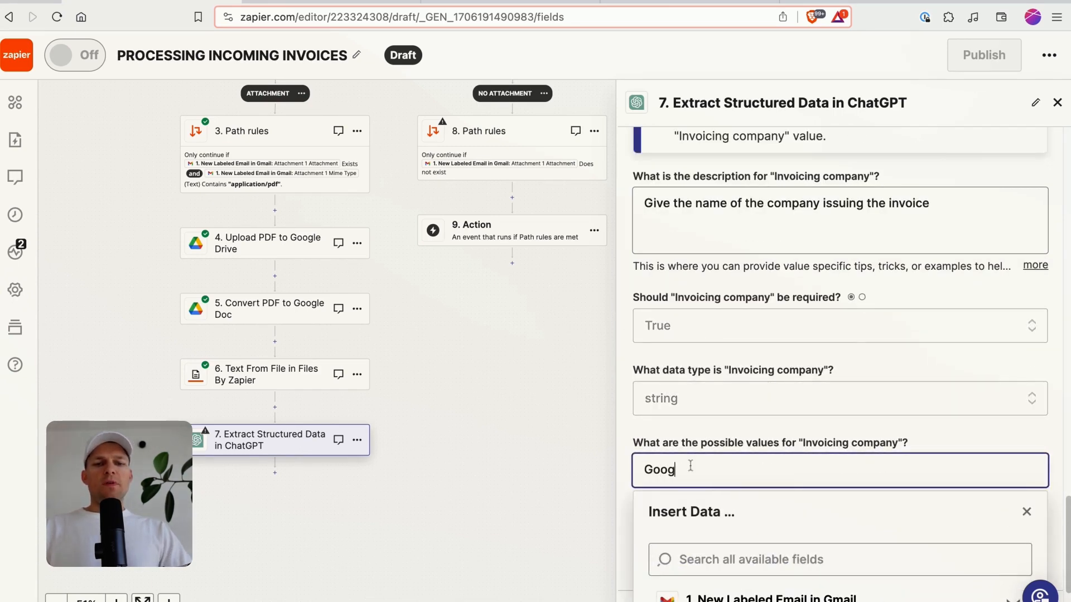
text(le Inc.)
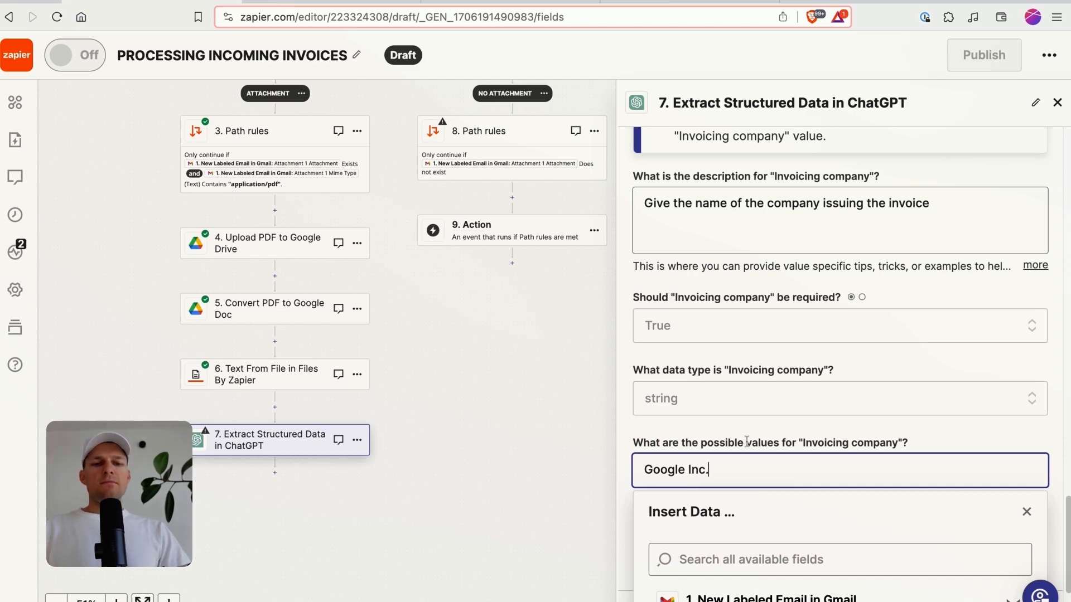
click(694, 348)
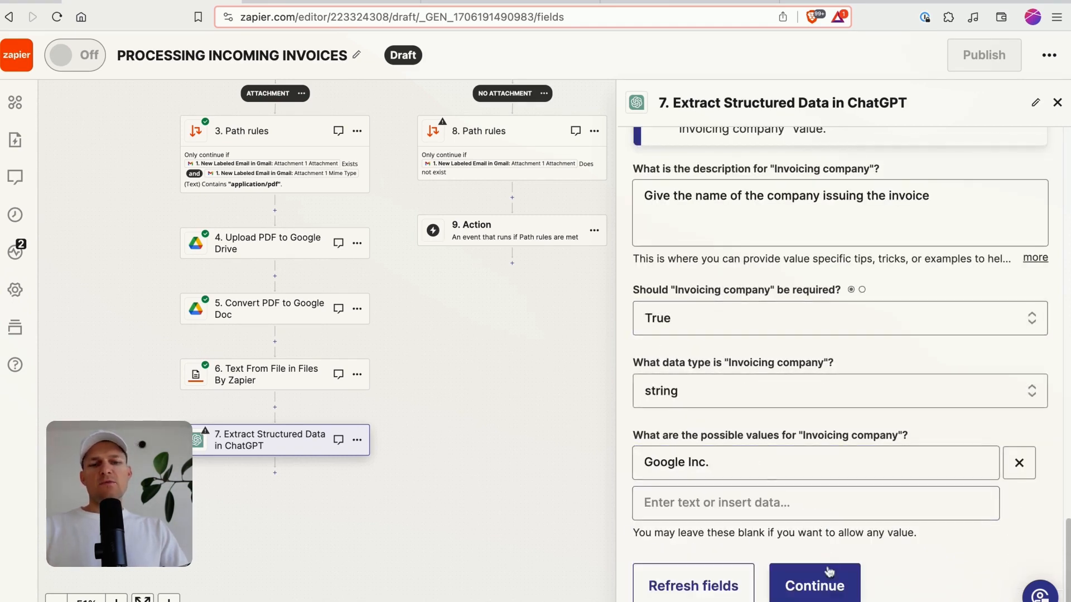
click(814, 583)
Run the ChatGPT step test, returning 24/01/2024, amount 19 and Tella HQ Inc
click(782, 587)
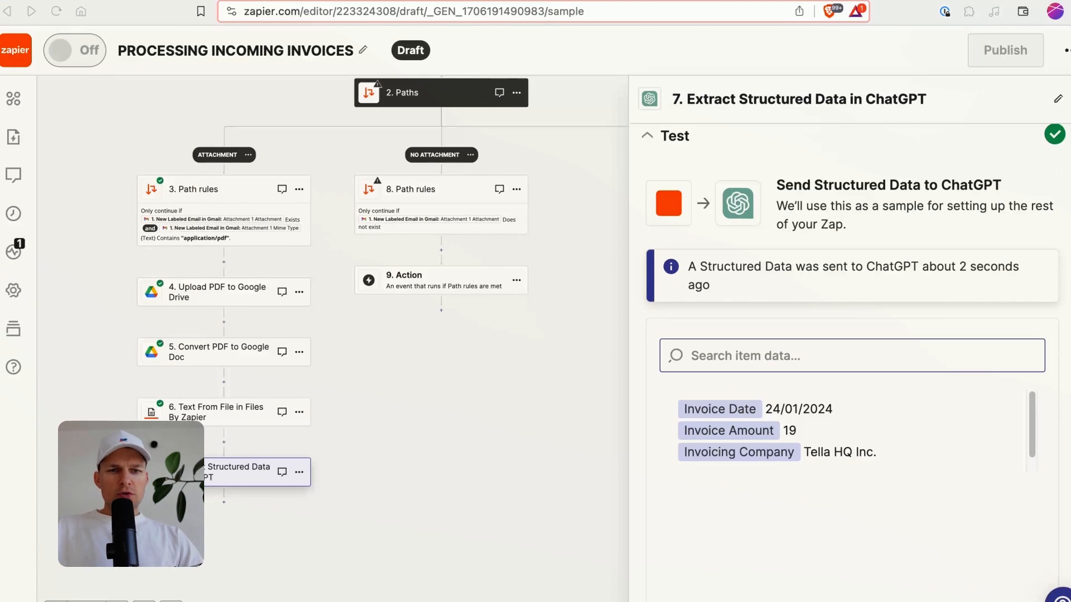
click(761, 349)
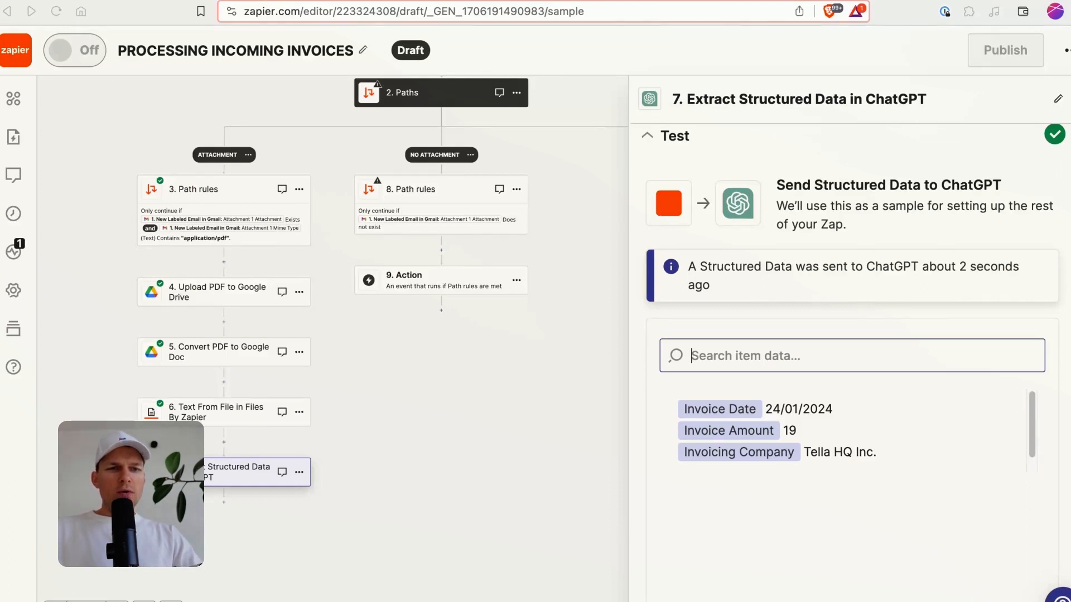
click(769, 408)
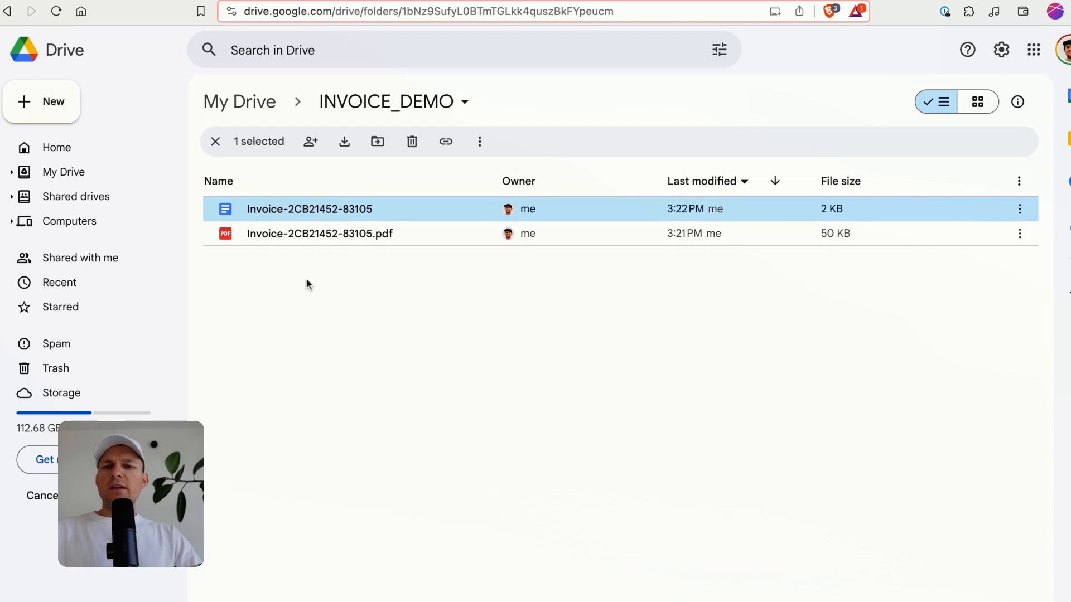
double_click(304, 239)
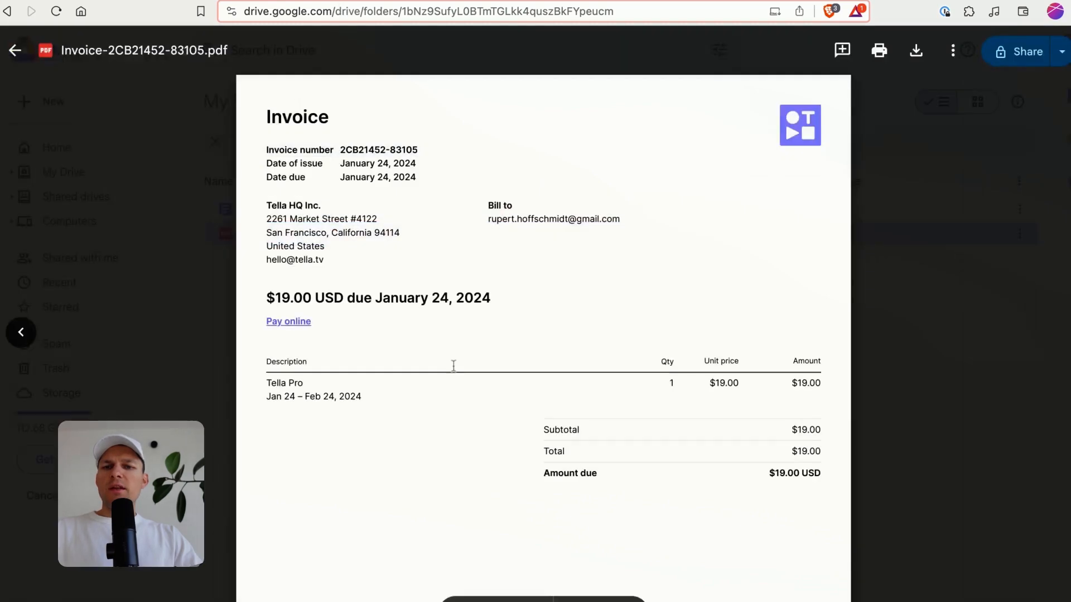
drag(332, 163, 416, 165)
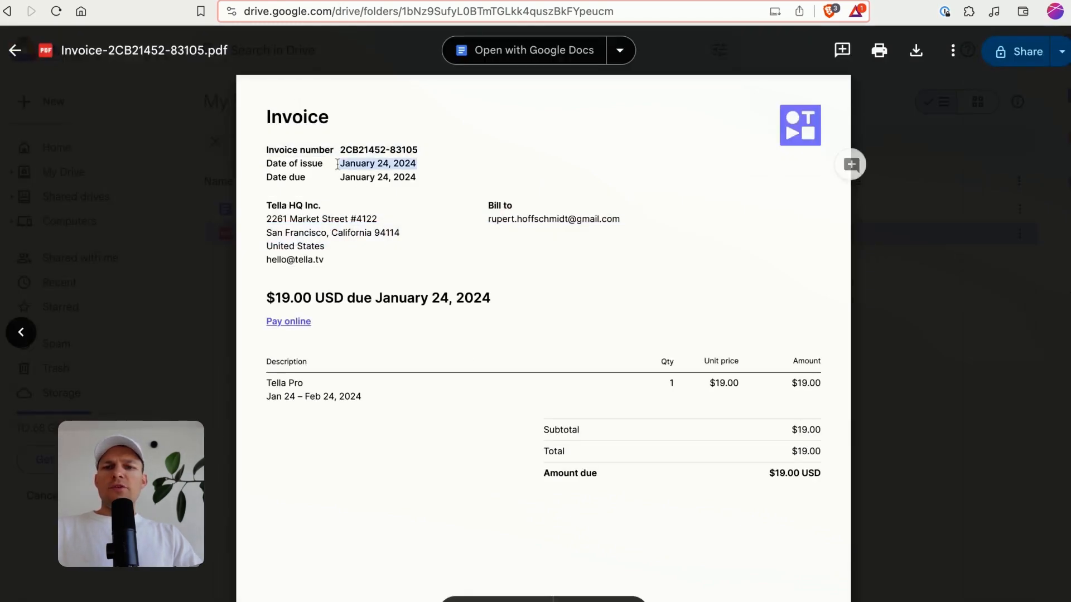
click(412, 167)
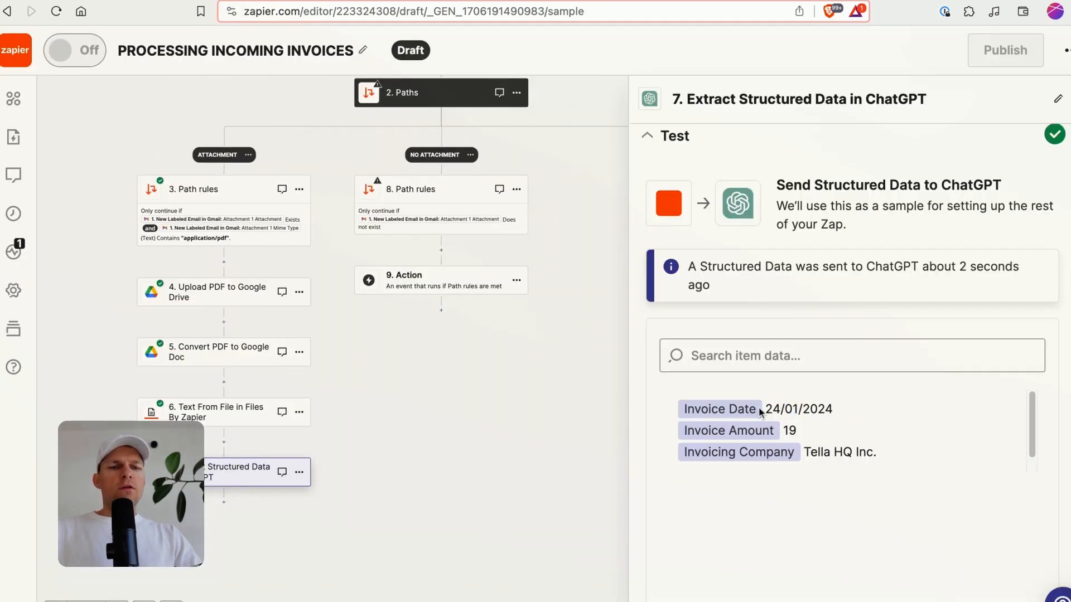
drag(761, 413, 860, 416)
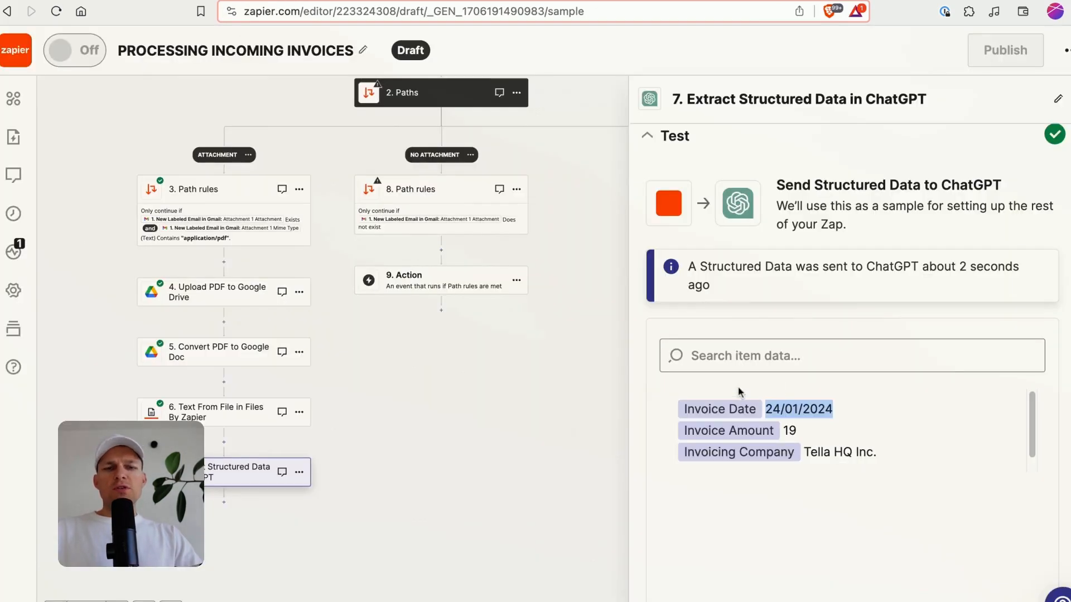
click(796, 432)
drag(818, 452, 879, 457)
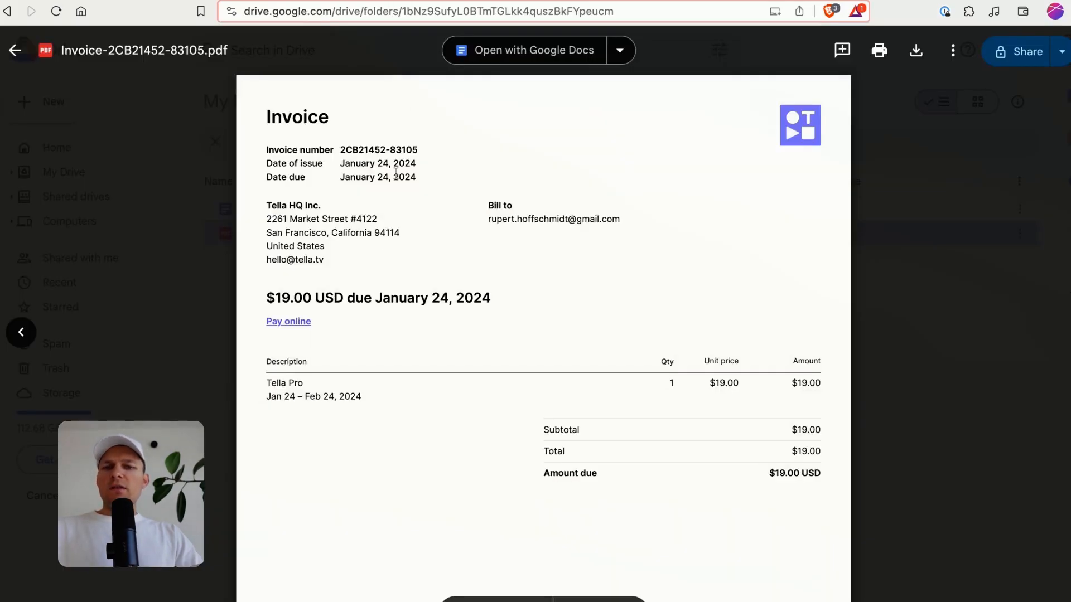
drag(266, 205, 326, 204)
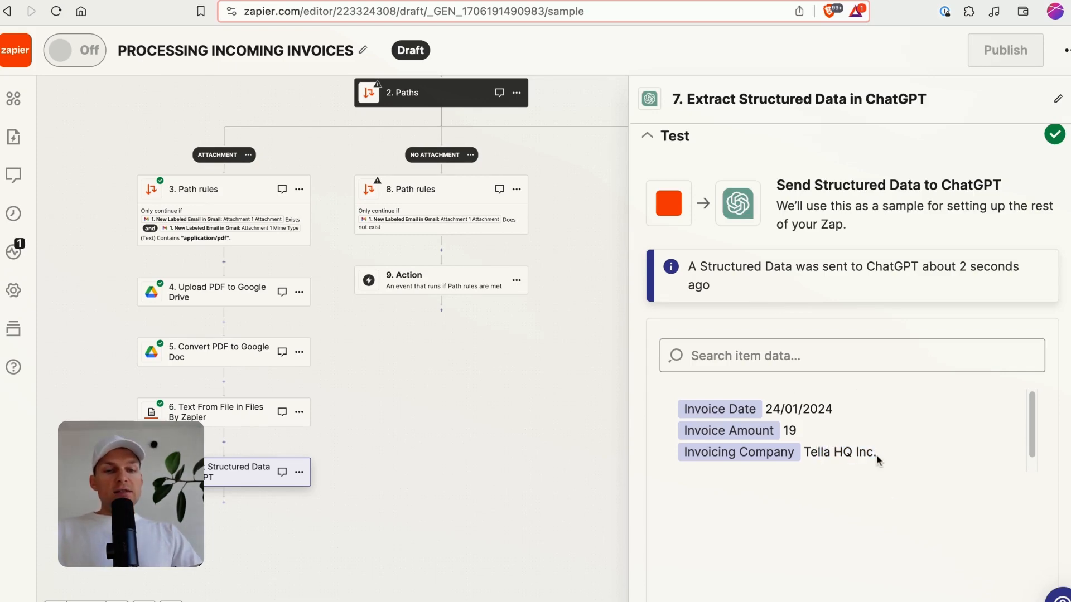
Duplicate the ChatGPT extraction step and move the copy onto the No Attachment path
drag(877, 456, 694, 408)
click(803, 403)
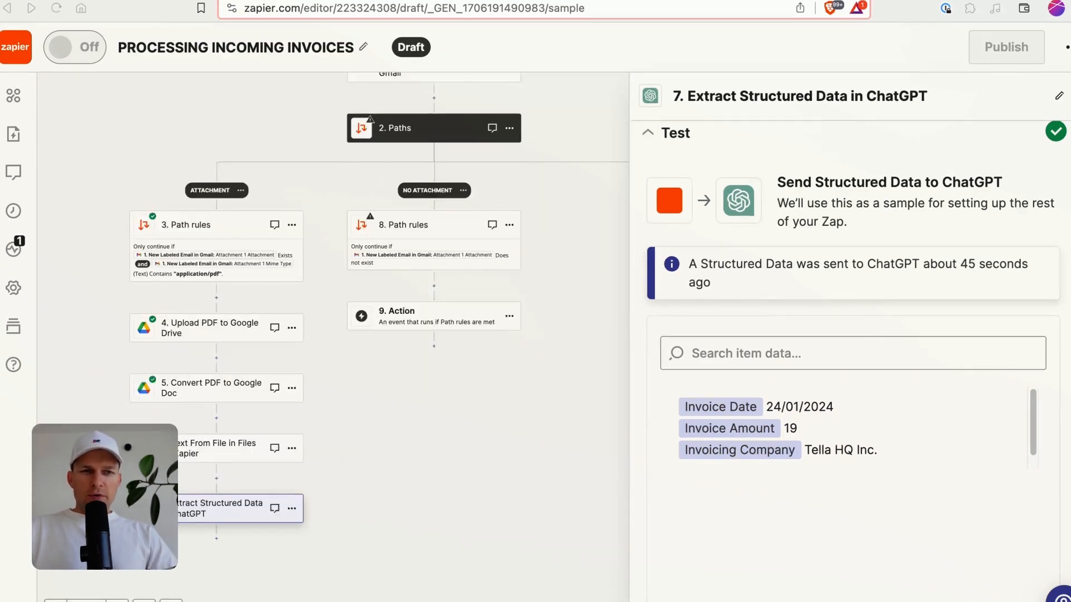
click(291, 509)
click(268, 374)
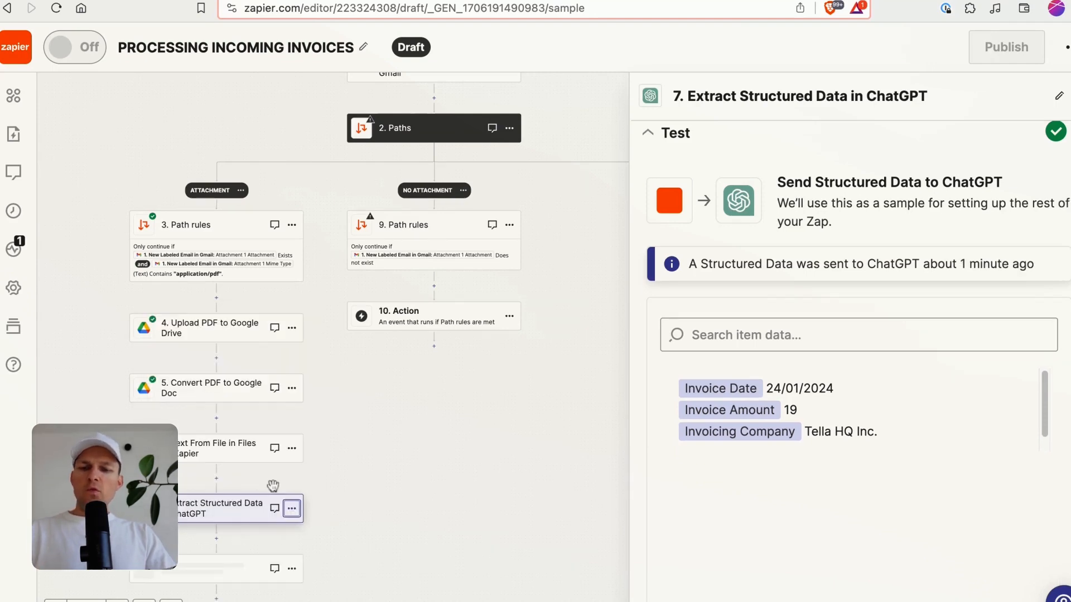
drag(208, 585, 539, 218)
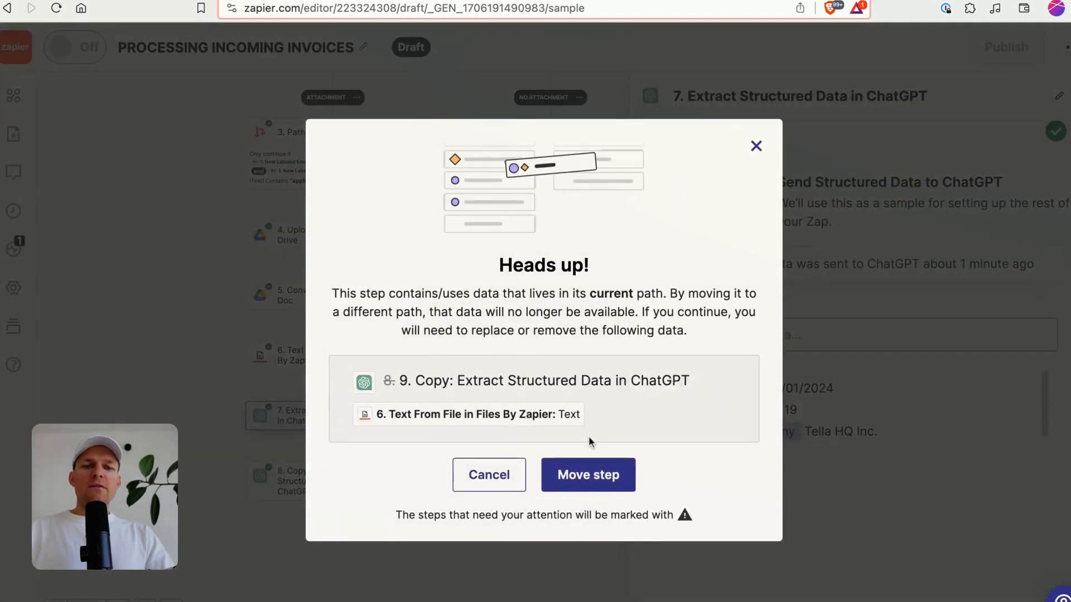
click(588, 474)
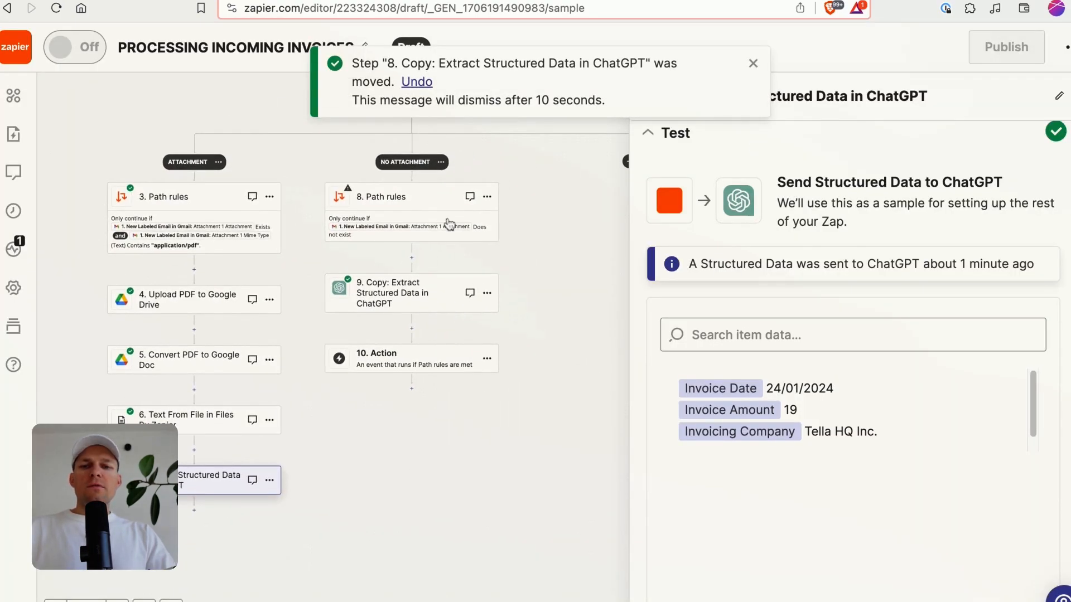
Keep Labeled Email C as the Gmail trigger's selected sample record
click(393, 210)
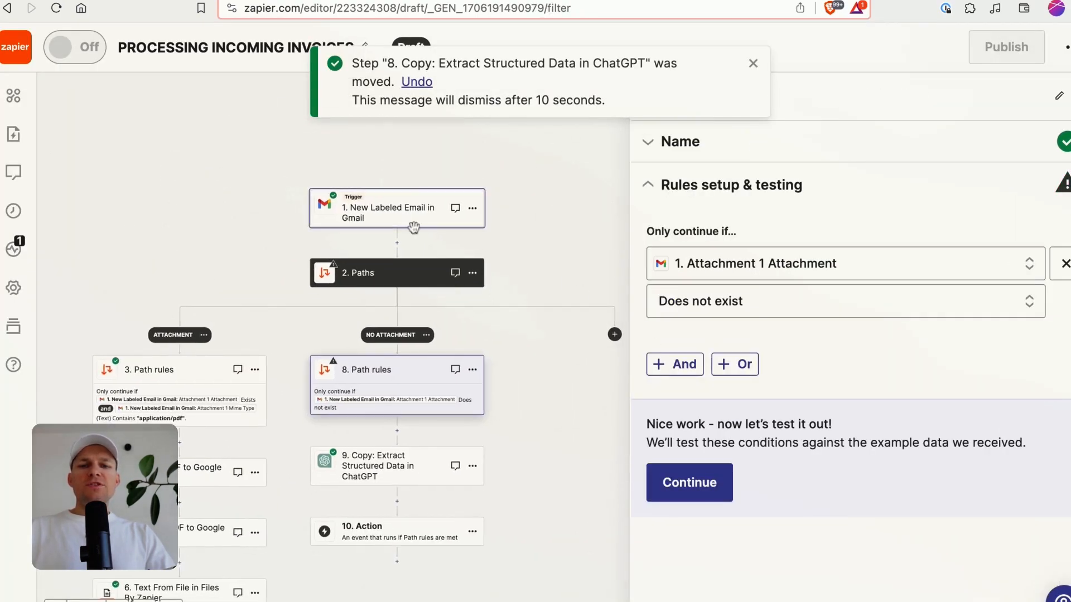
click(393, 216)
click(735, 501)
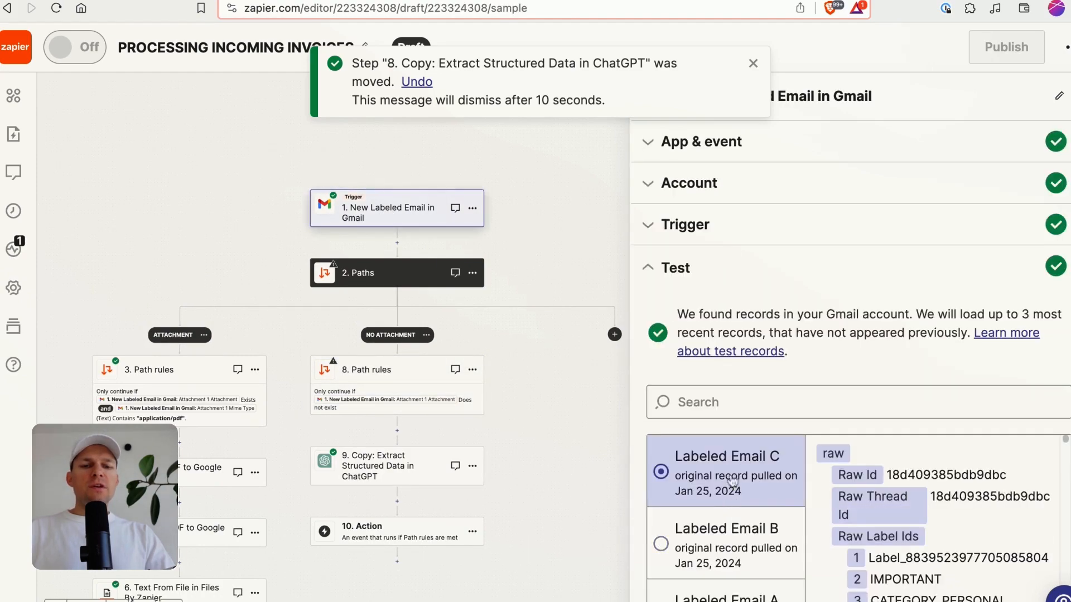
scroll(881, 479, down, 15)
scroll(999, 519, down, 3)
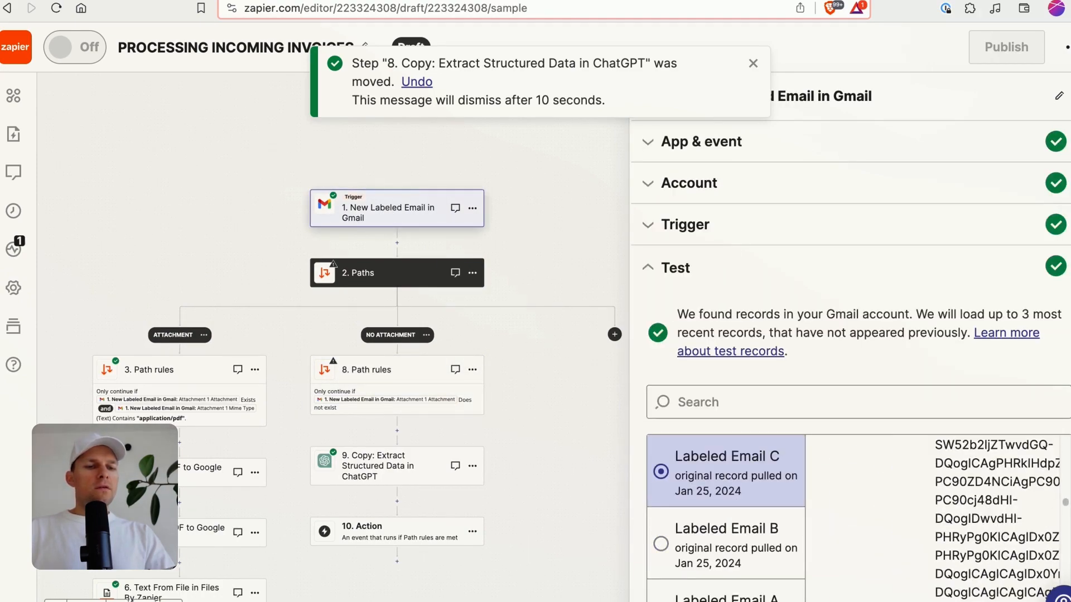
scroll(1066, 508, down, 10)
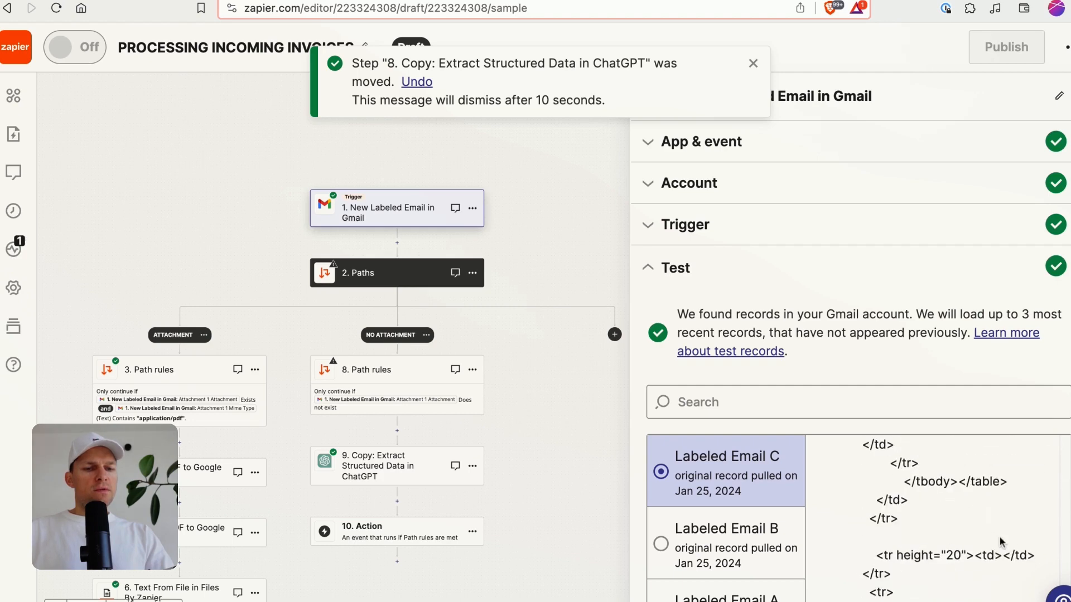
scroll(916, 522, down, 10)
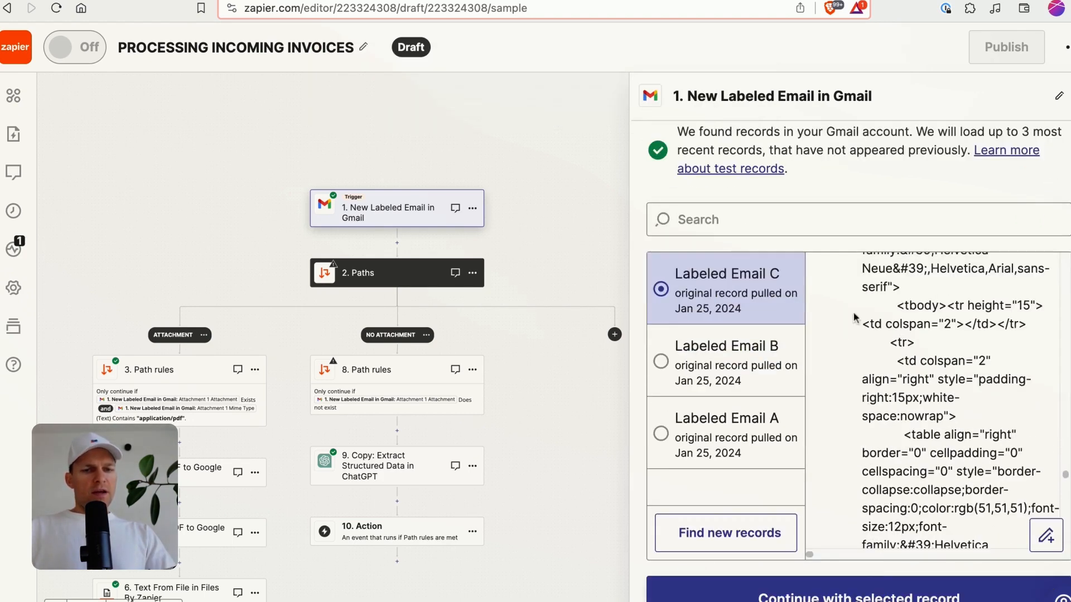
click(900, 598)
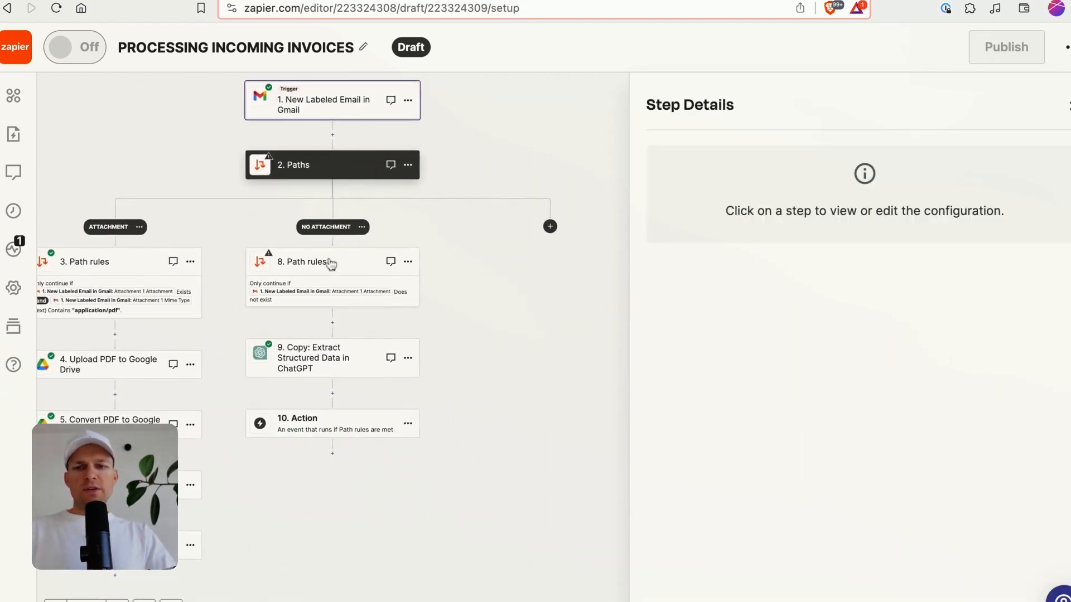
Test the no-attachment path's rules in step 8 against the sample data
click(329, 265)
click(691, 482)
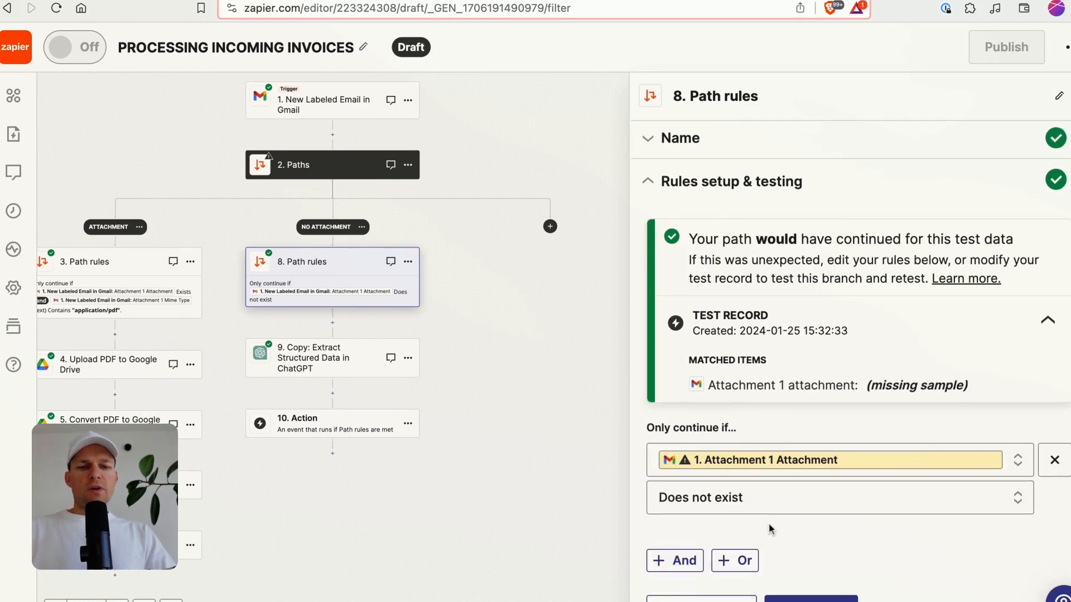
click(811, 598)
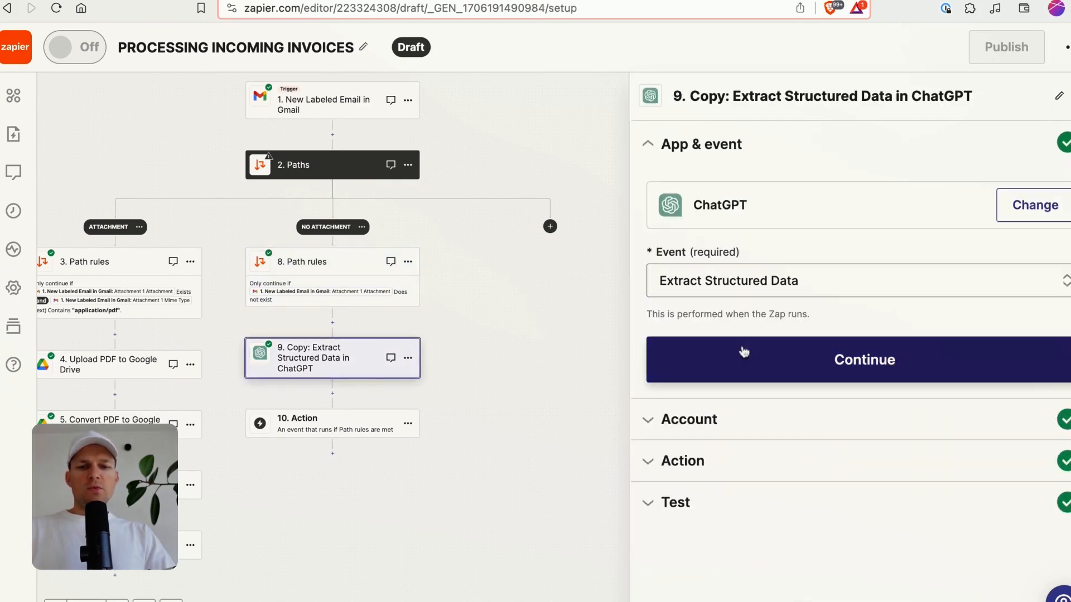
Rename step 9 to 'Extract Structured Data in ChatGPT', keeping its ChatGPT event and account
click(1057, 100)
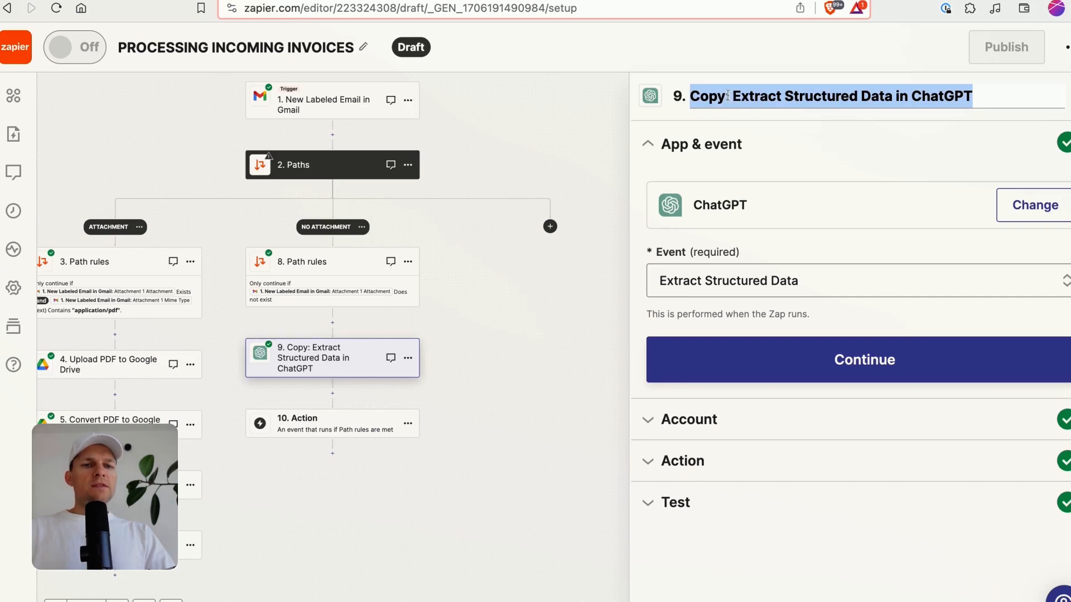
click(736, 99)
key(BackSpace)
key(BackSpace)
key(BackSpace)
key(BackSpace)
key(BackSpace)
key(BackSpace)
key(Return)
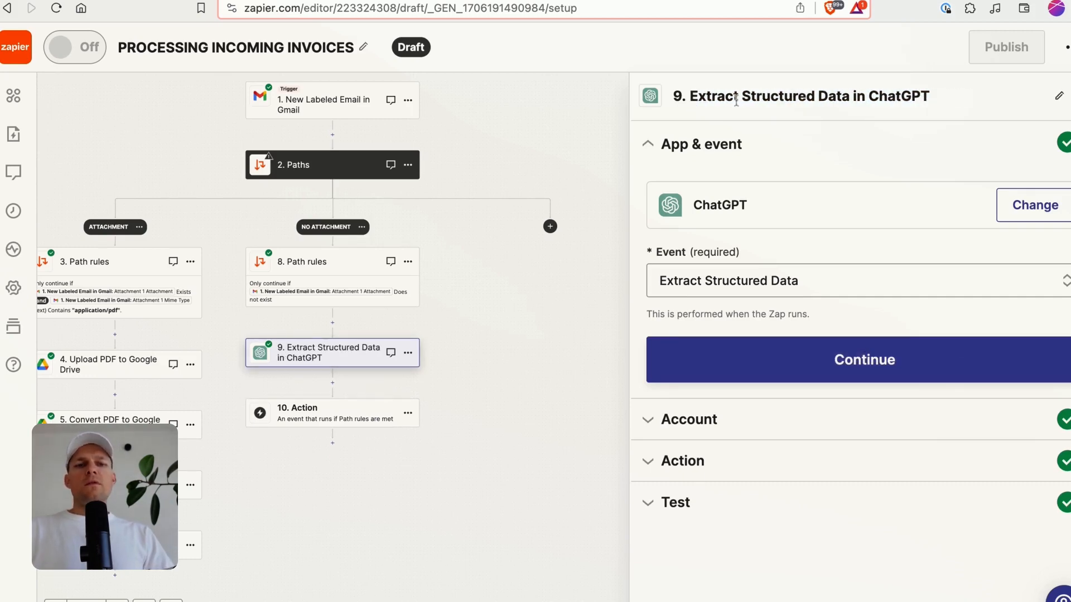
click(831, 360)
click(694, 384)
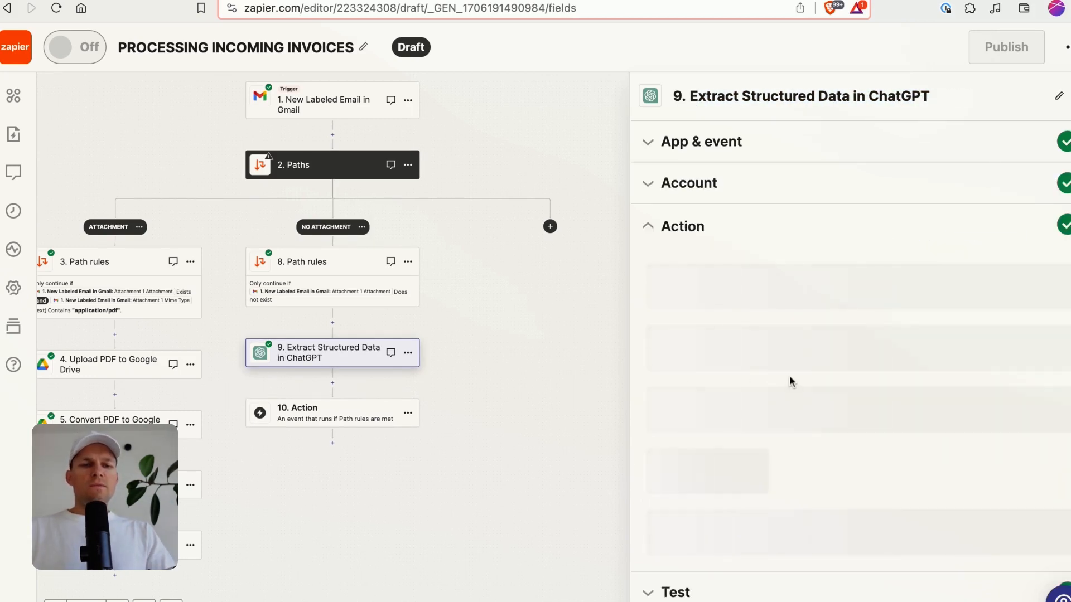
Replace the invalid Unstructured Text reference with the Gmail trigger's Body Plain
click(737, 323)
key(BackSpace)
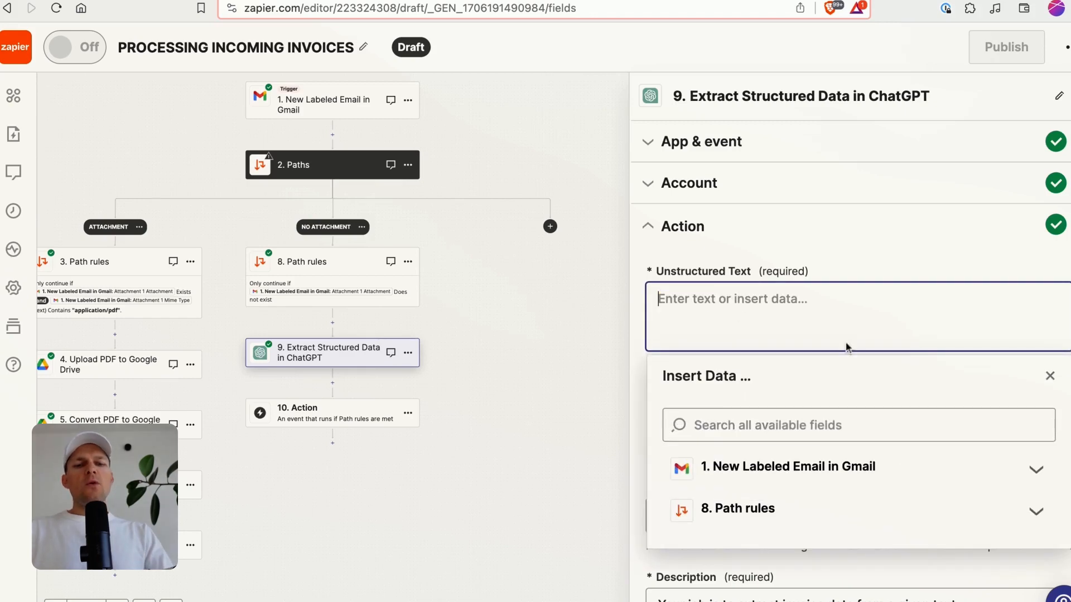
click(787, 473)
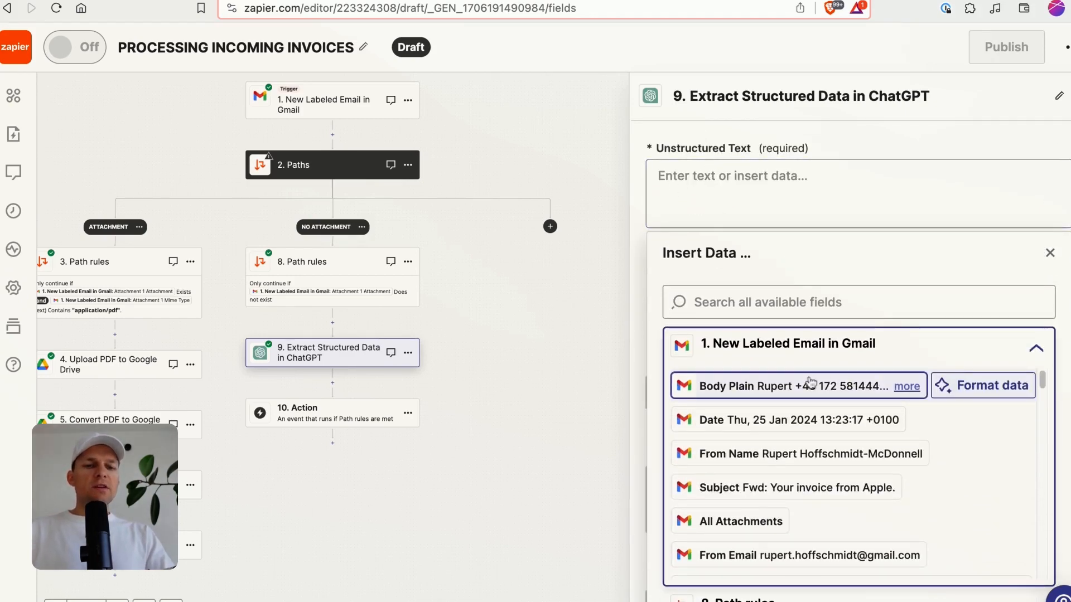
click(796, 389)
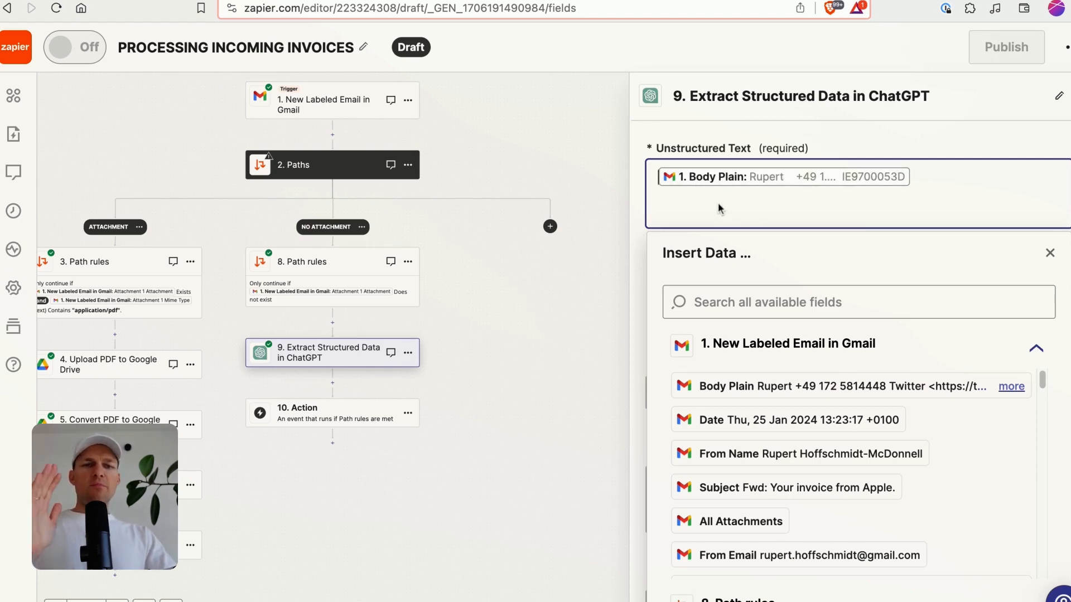
click(889, 107)
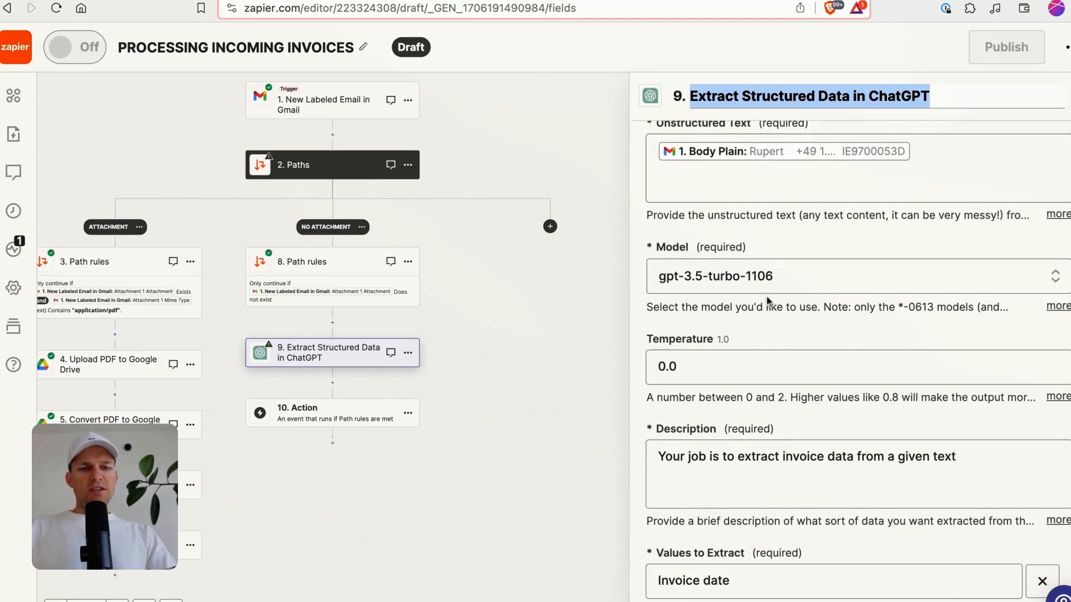
scroll(772, 215, down, 6)
scroll(732, 293, down, 10)
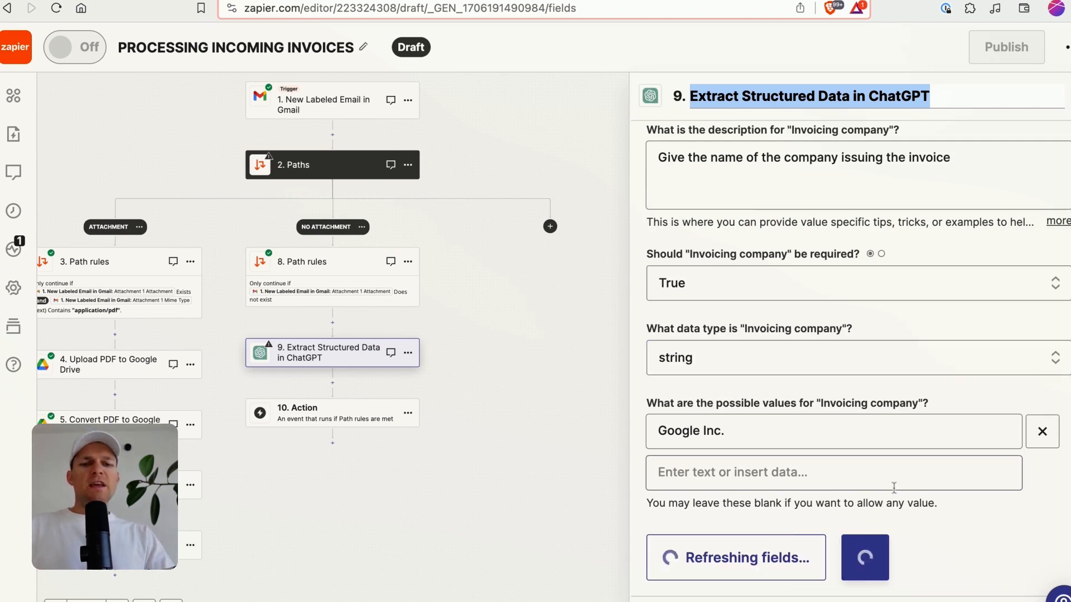
click(847, 560)
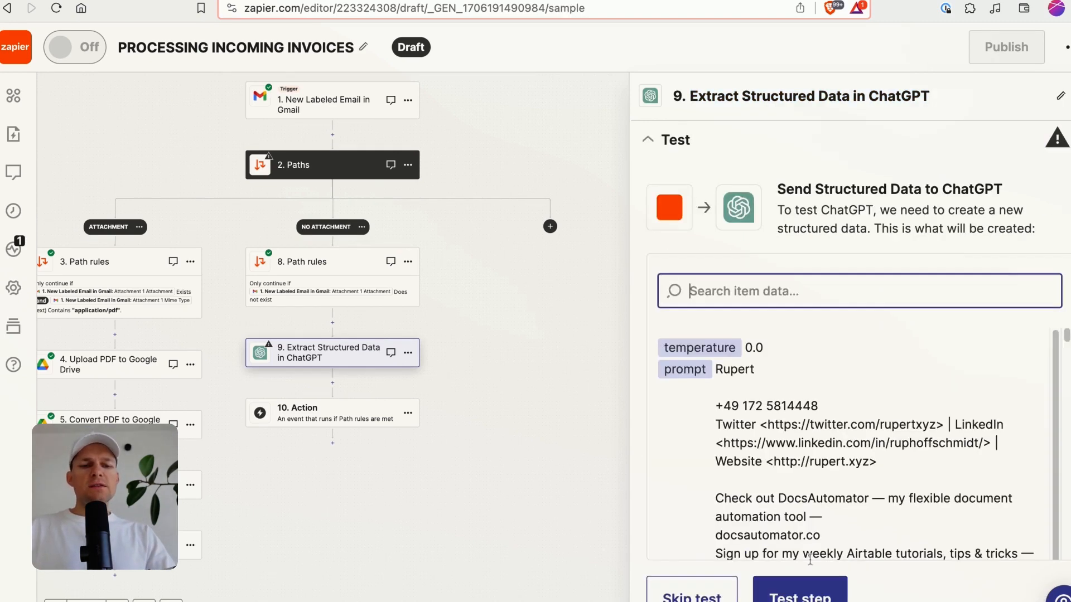
Test the ChatGPT step and check it returns date 13/01/2024, amount 2.99, company Apple
click(811, 589)
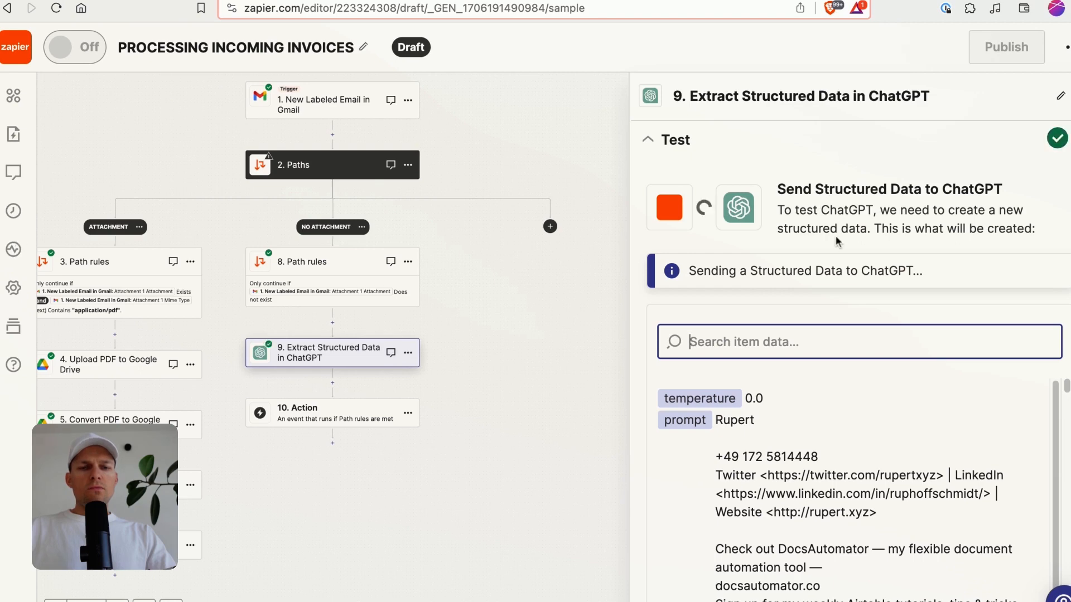
drag(770, 397, 843, 393)
double_click(784, 395)
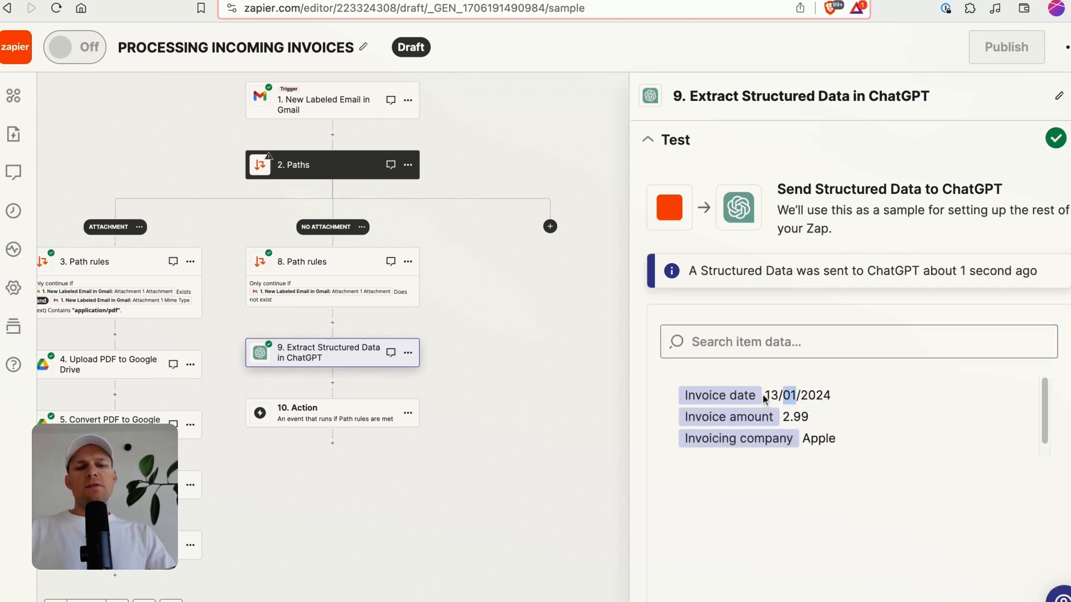
click(786, 395)
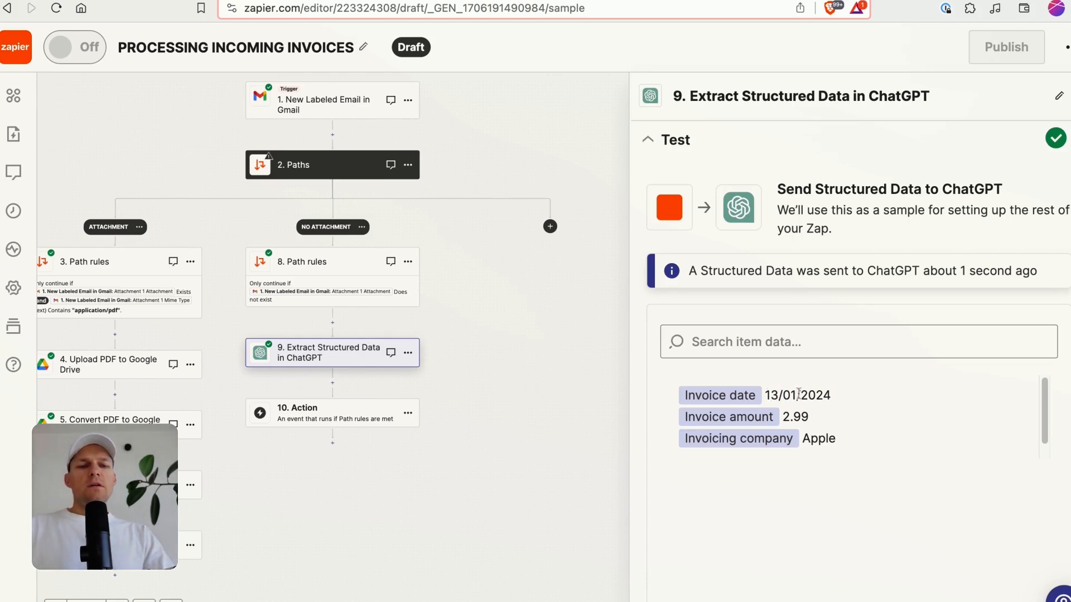
double_click(805, 417)
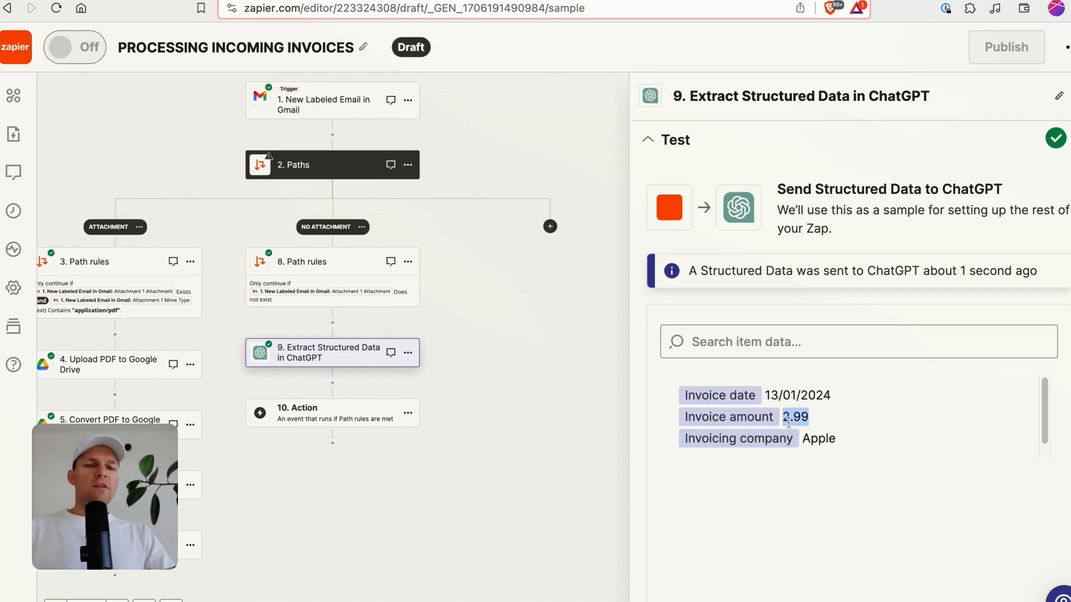
double_click(812, 436)
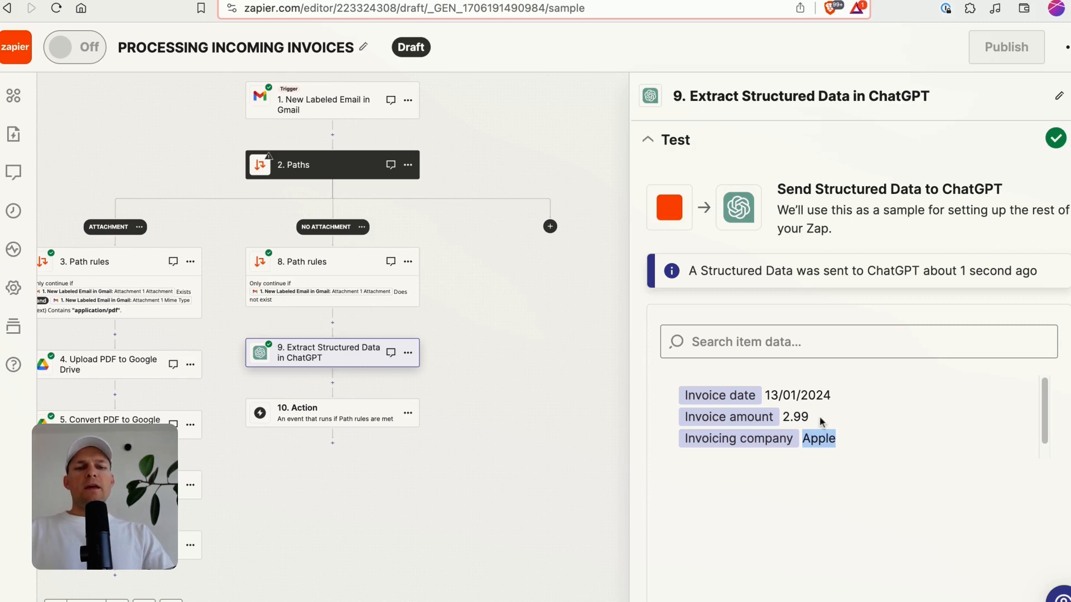
click(813, 453)
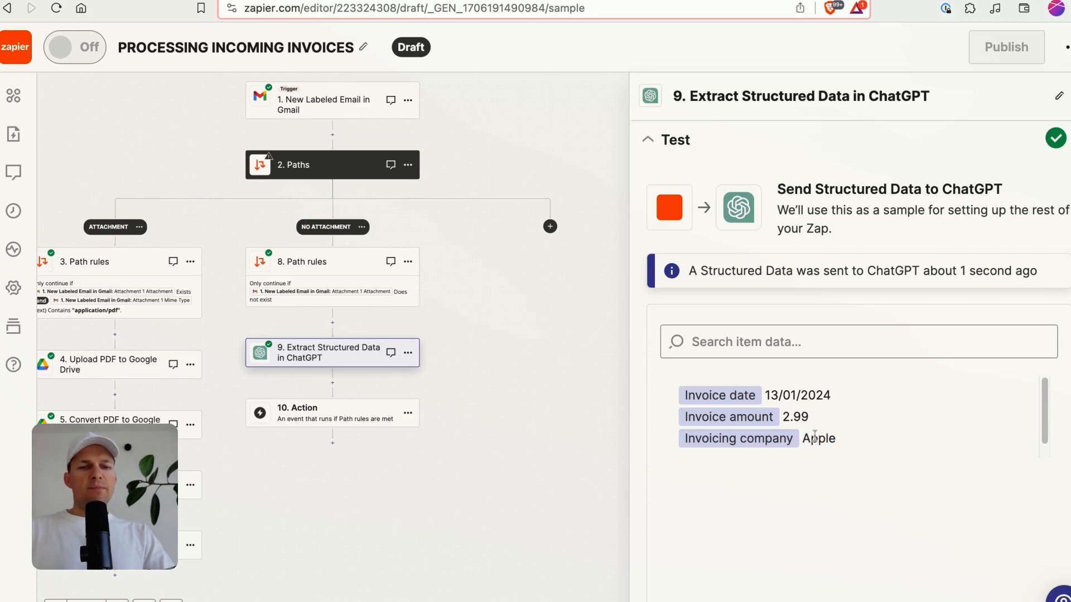
drag(810, 418, 782, 418)
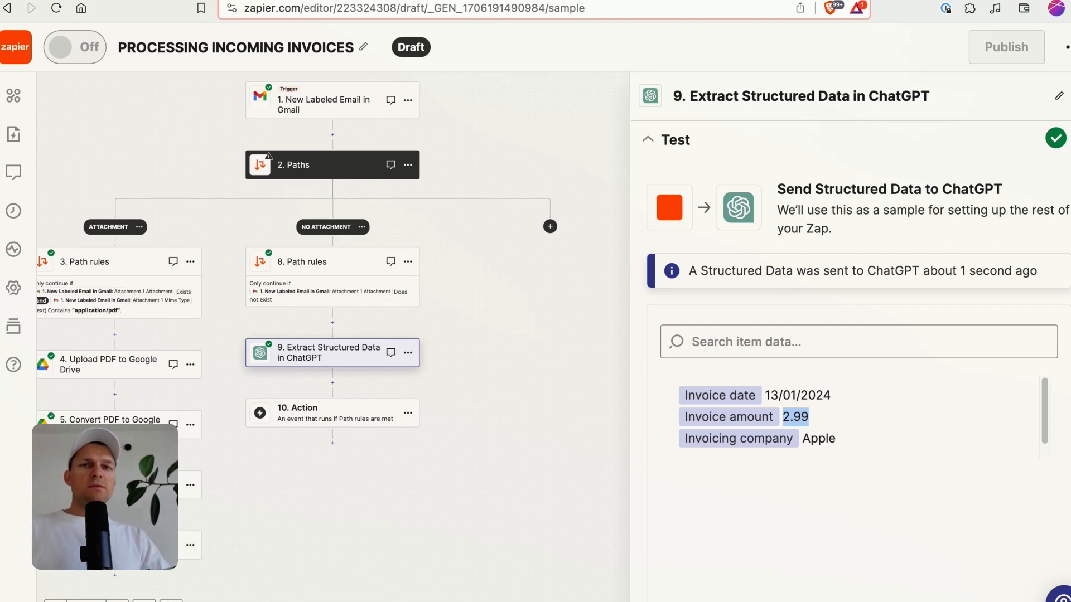
click(830, 424)
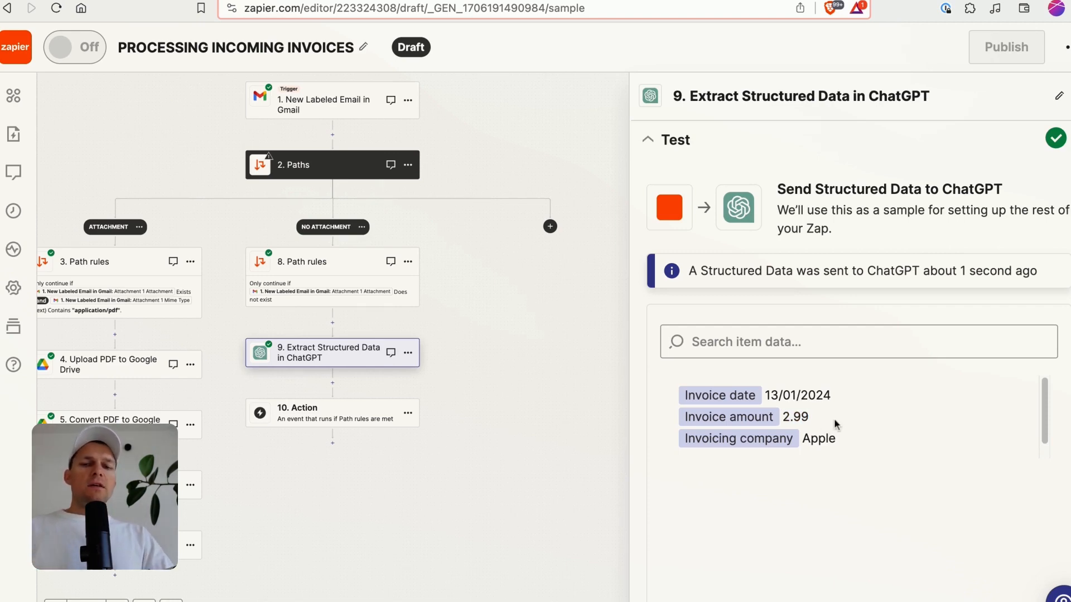
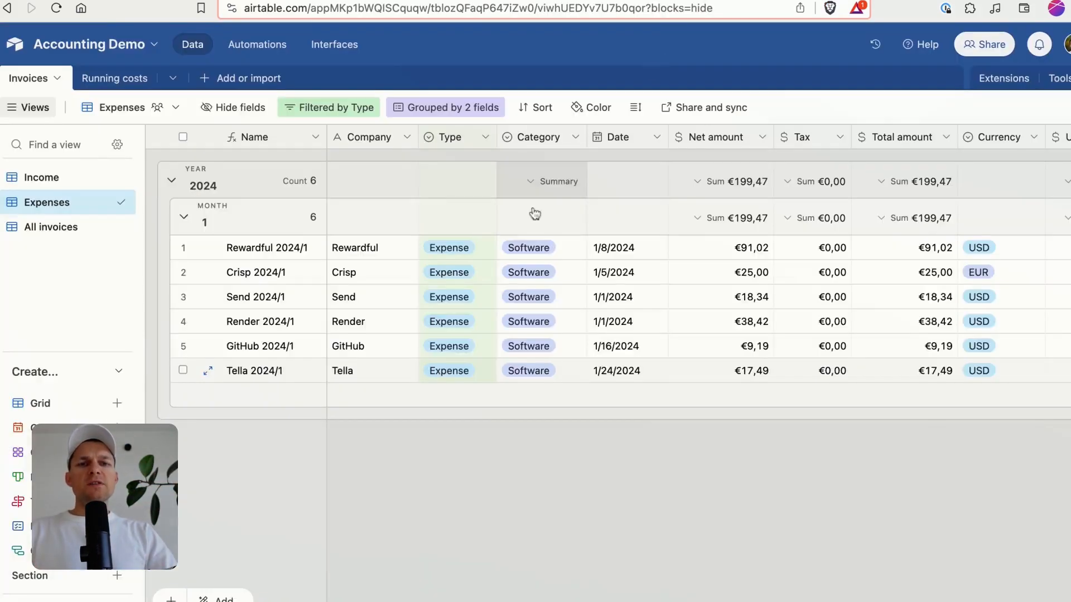
Check the € currency settings of the Net amount field in the Airtable invoices table
scroll(558, 184, right, 3)
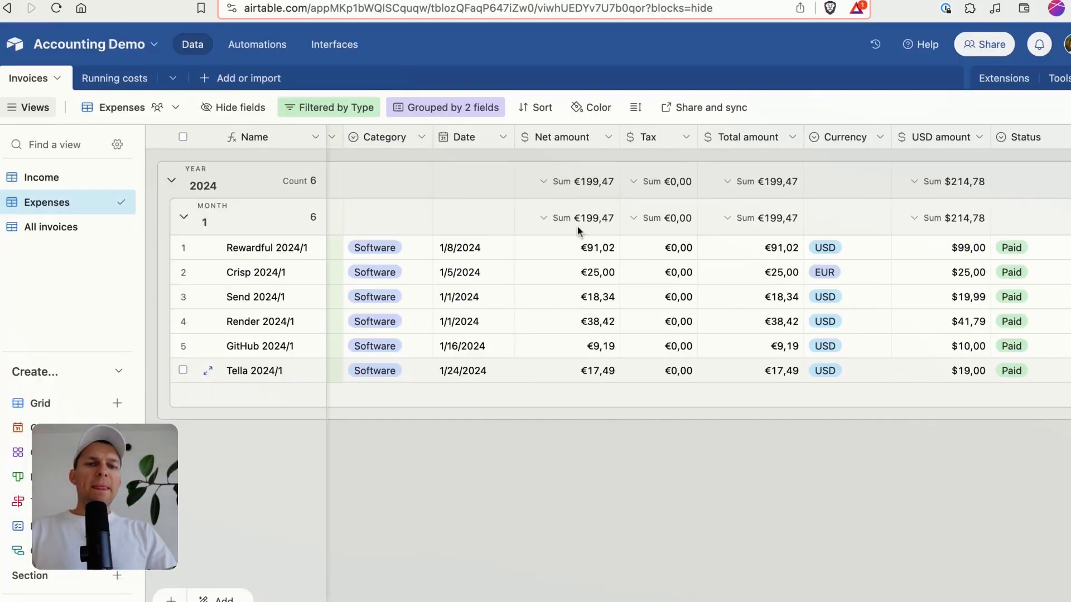
click(569, 143)
click(583, 272)
click(575, 144)
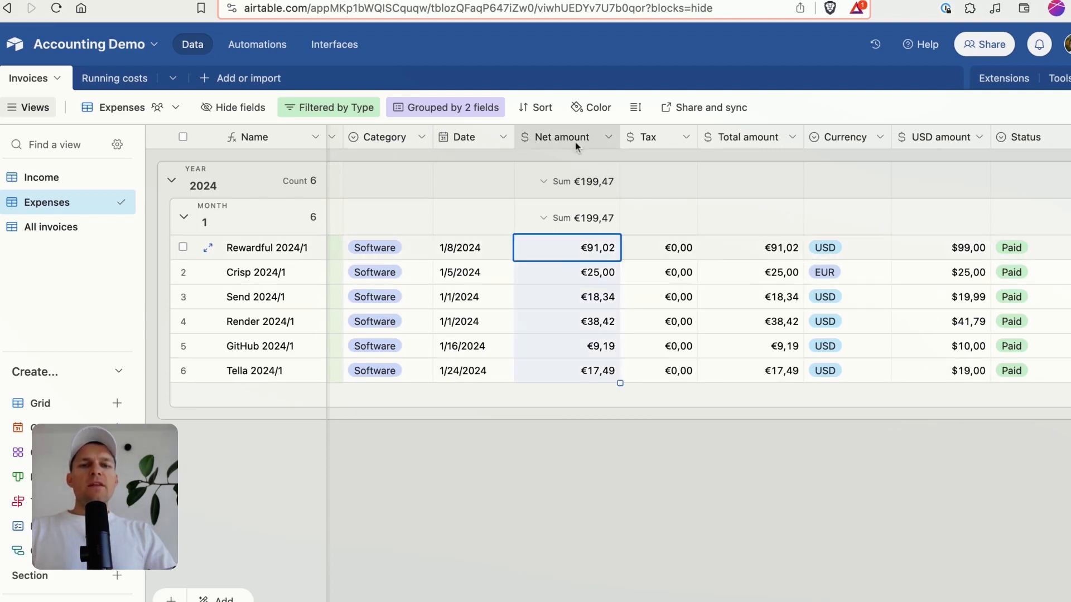
right_click(554, 136)
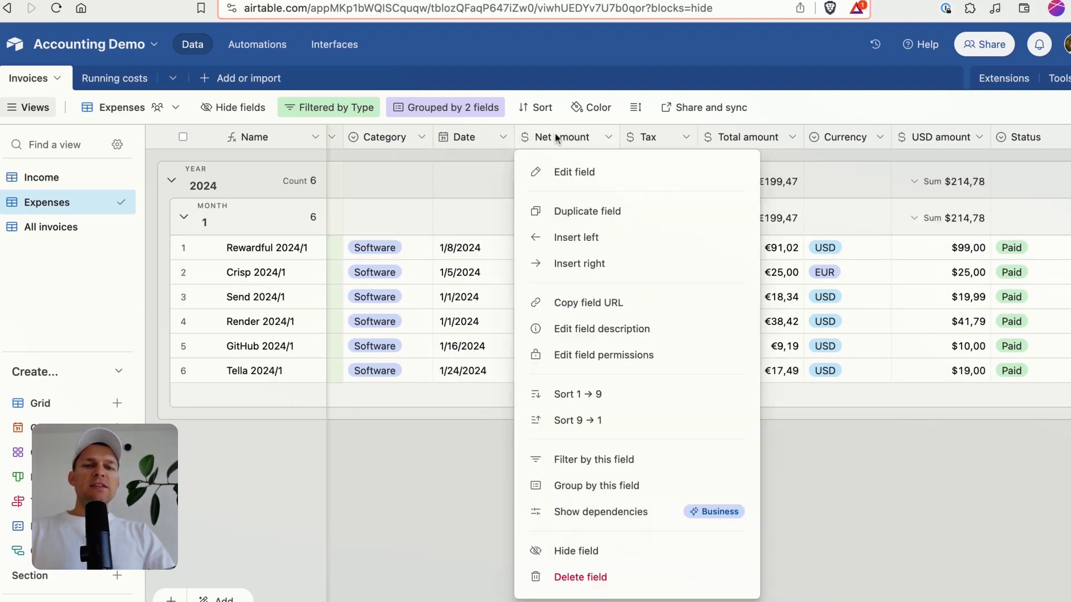
key(Return)
double_click(413, 399)
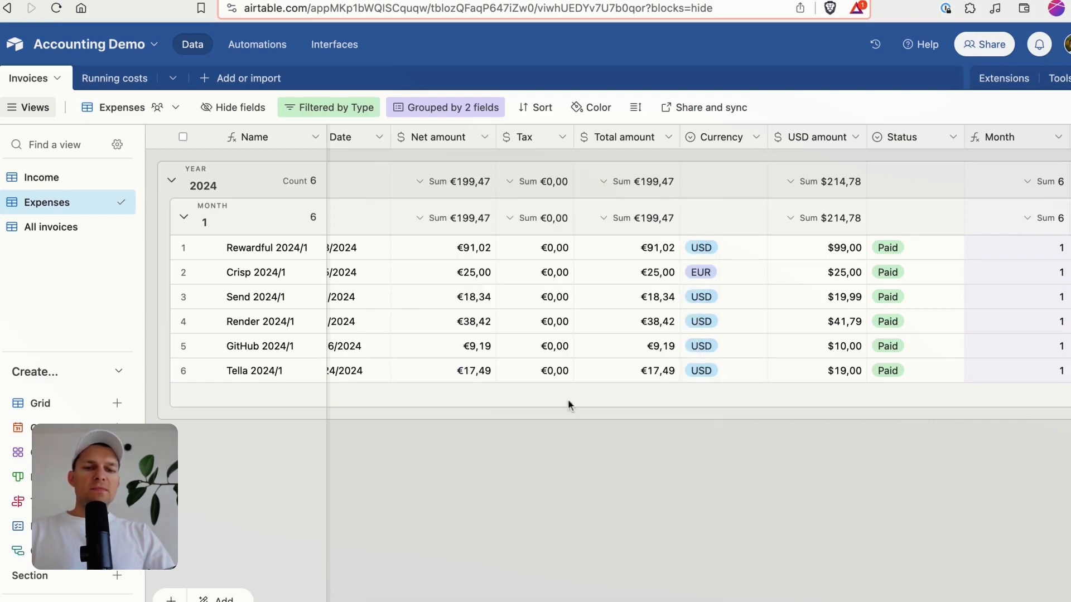
click(477, 246)
Select the Net amount cells of rows 1–4, including Crisp's €25,00 and Send's €18,34
scroll(480, 256, left, 4)
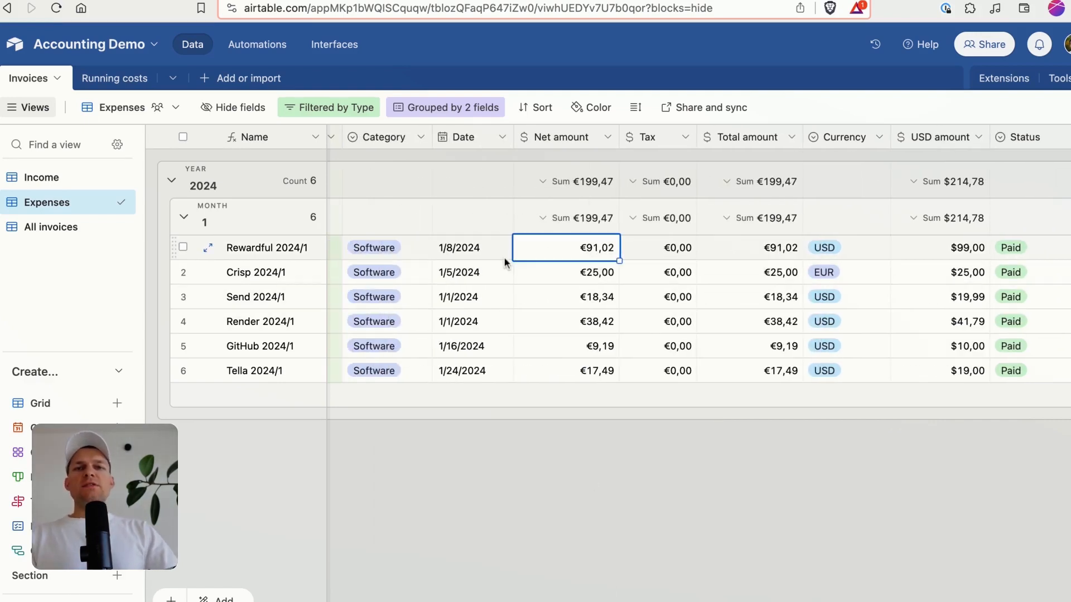
click(548, 282)
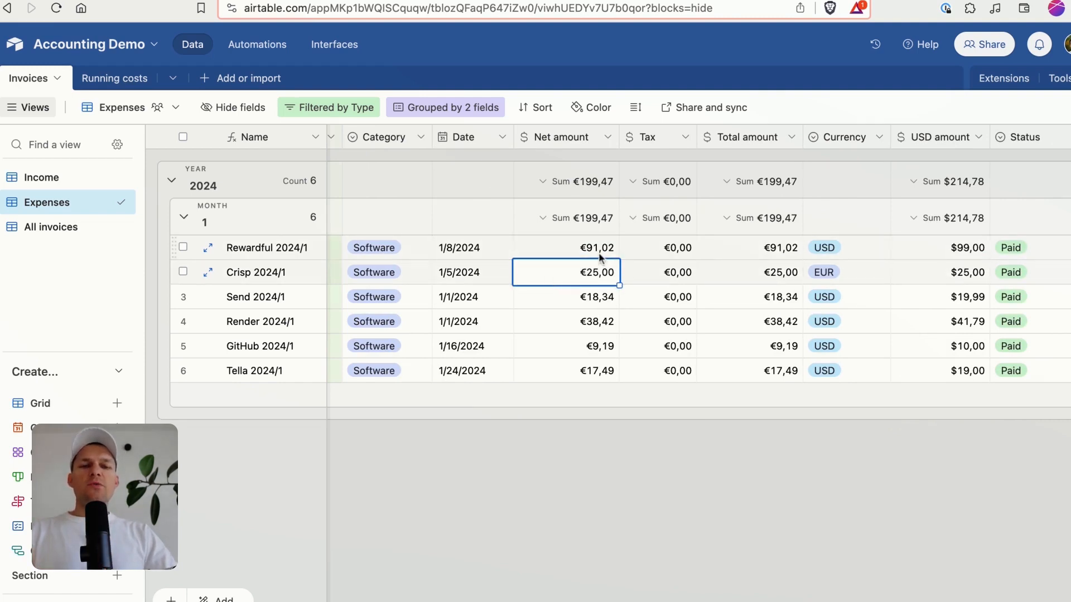
drag(599, 253, 585, 312)
click(588, 273)
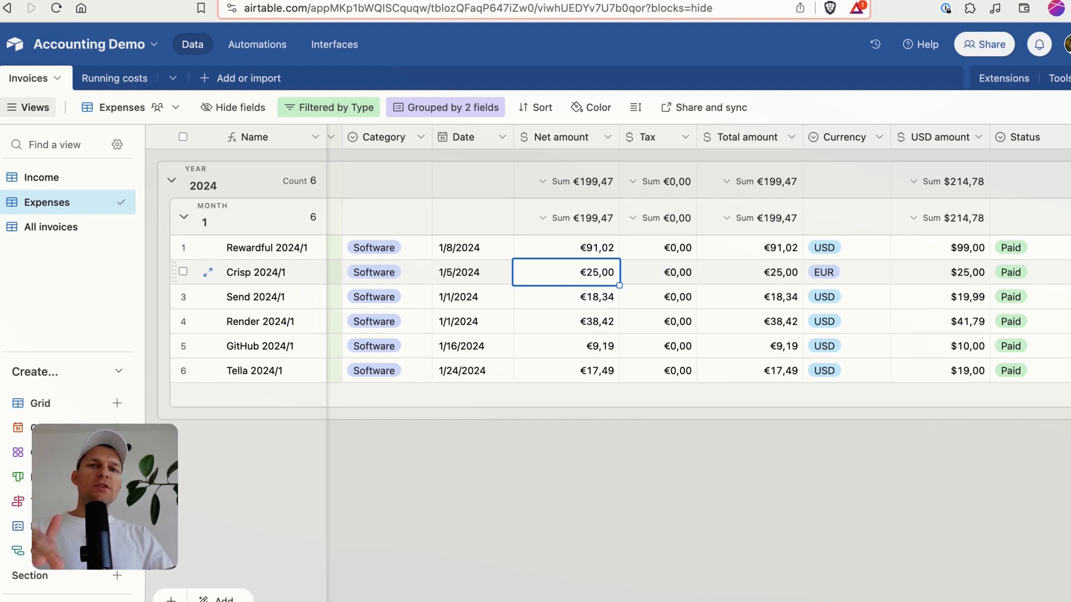
click(589, 293)
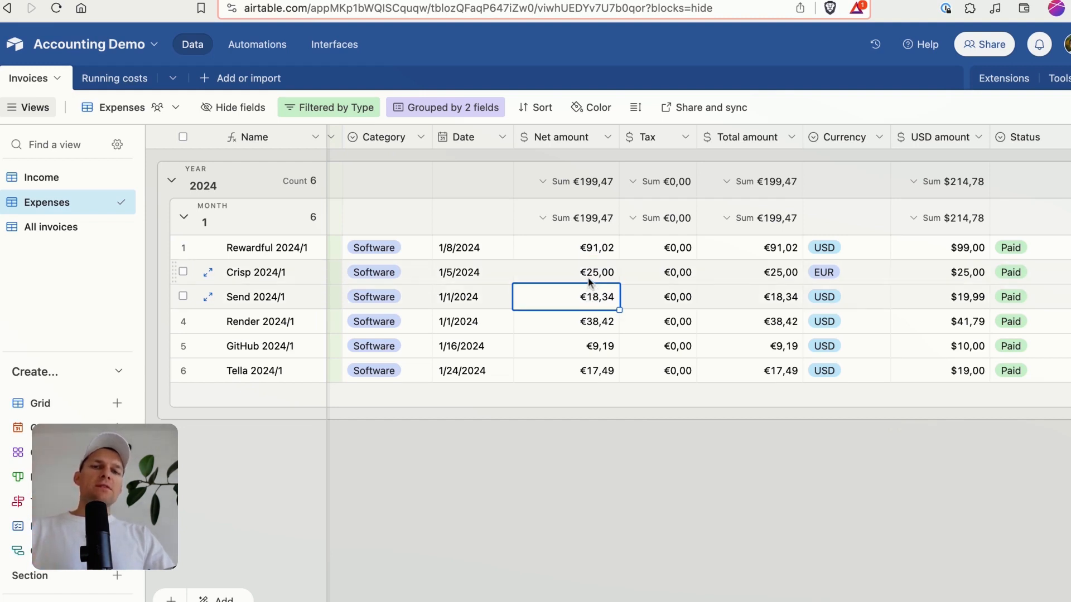
click(589, 280)
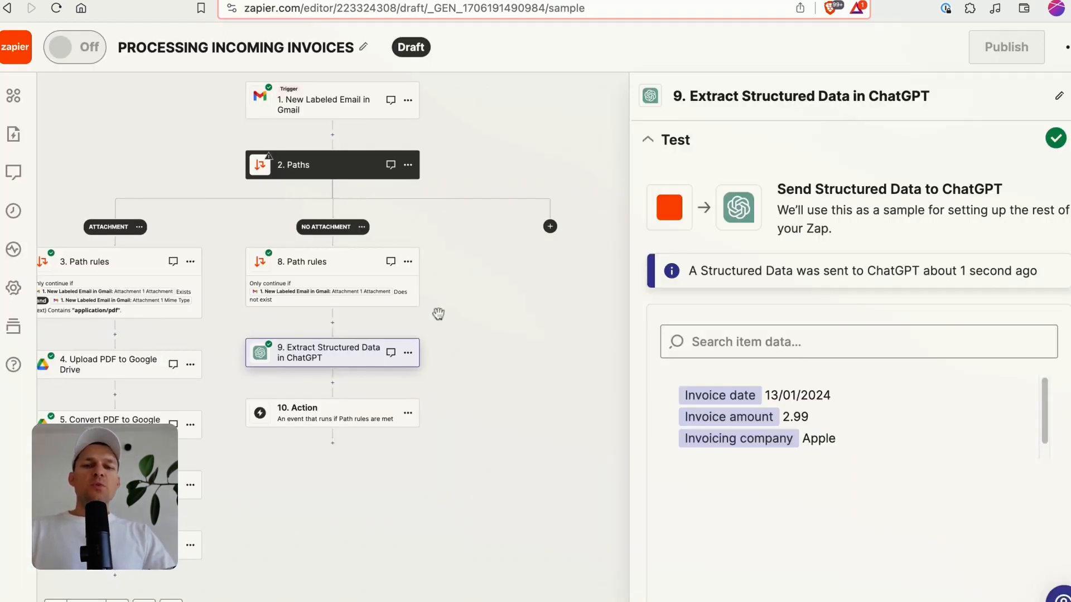
Delete the empty step 10 placeholder so the No Attachment path ends at step 9
drag(439, 314, 600, 267)
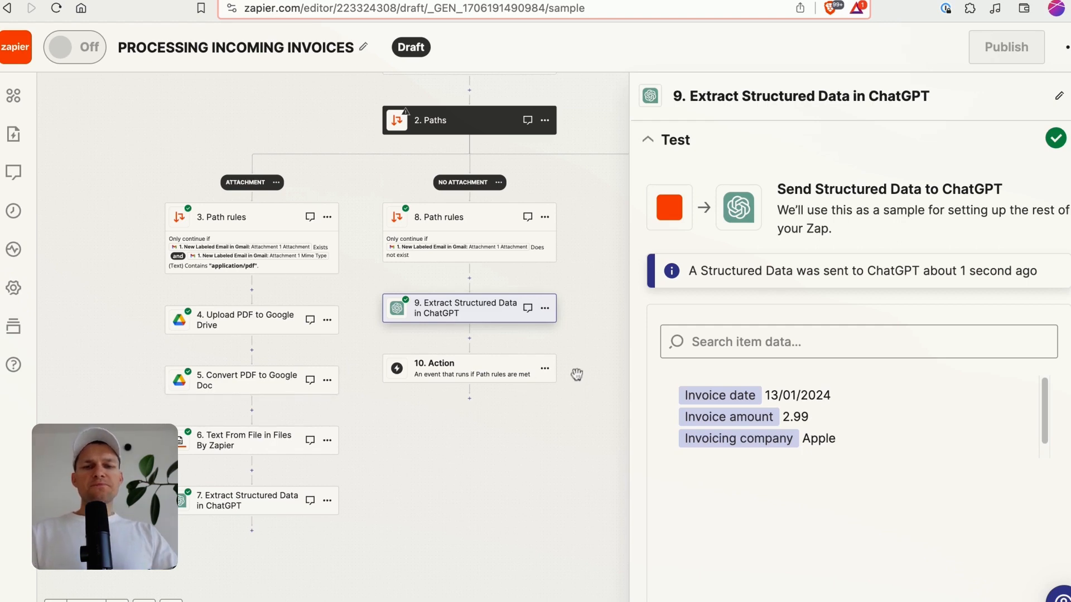
click(542, 371)
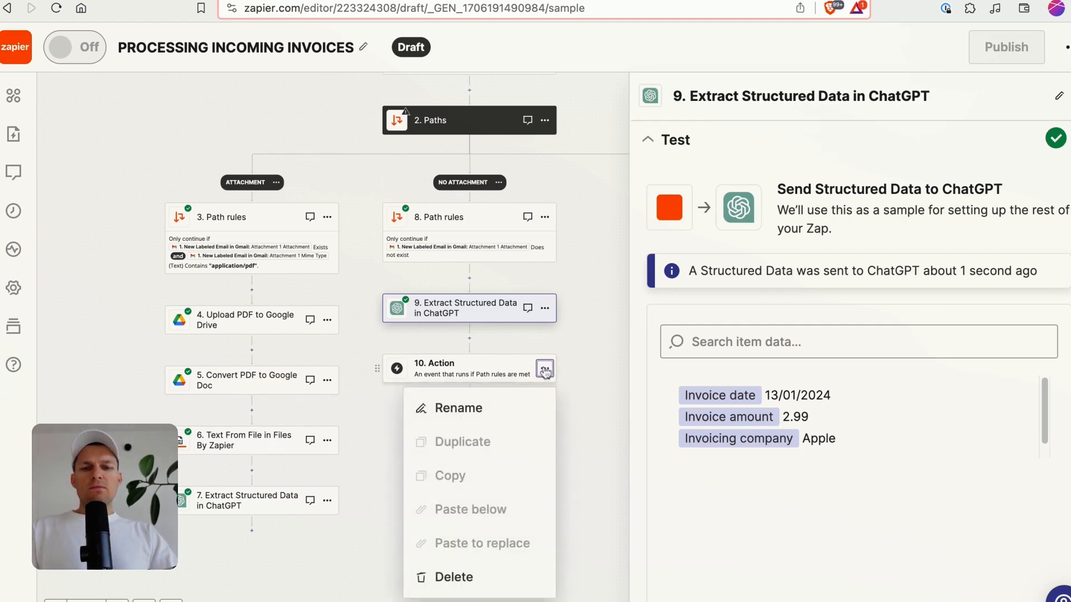
click(486, 577)
click(485, 577)
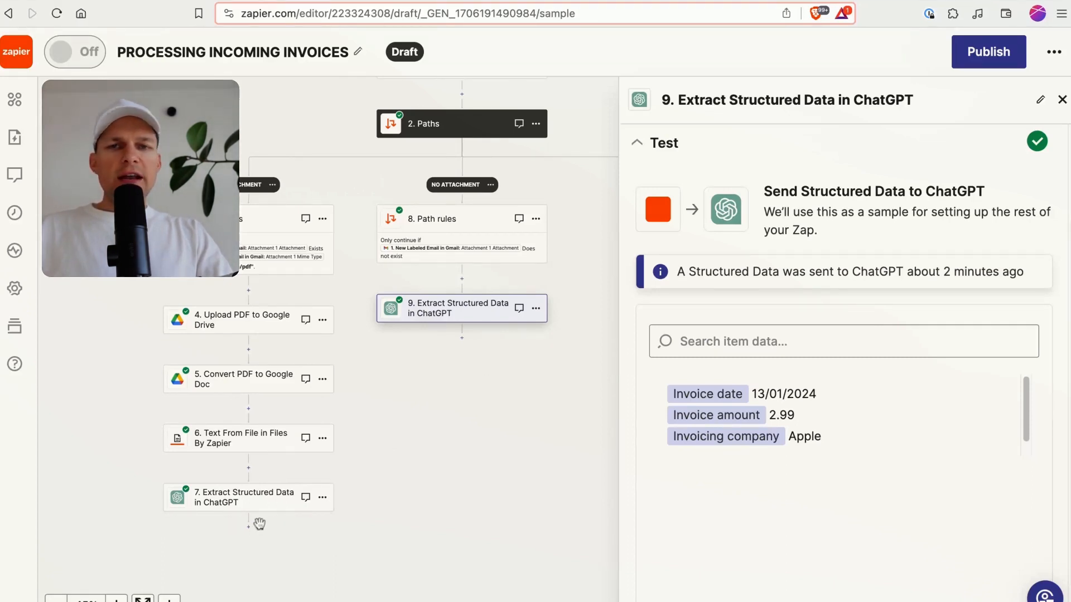
scroll(253, 527, right, 1)
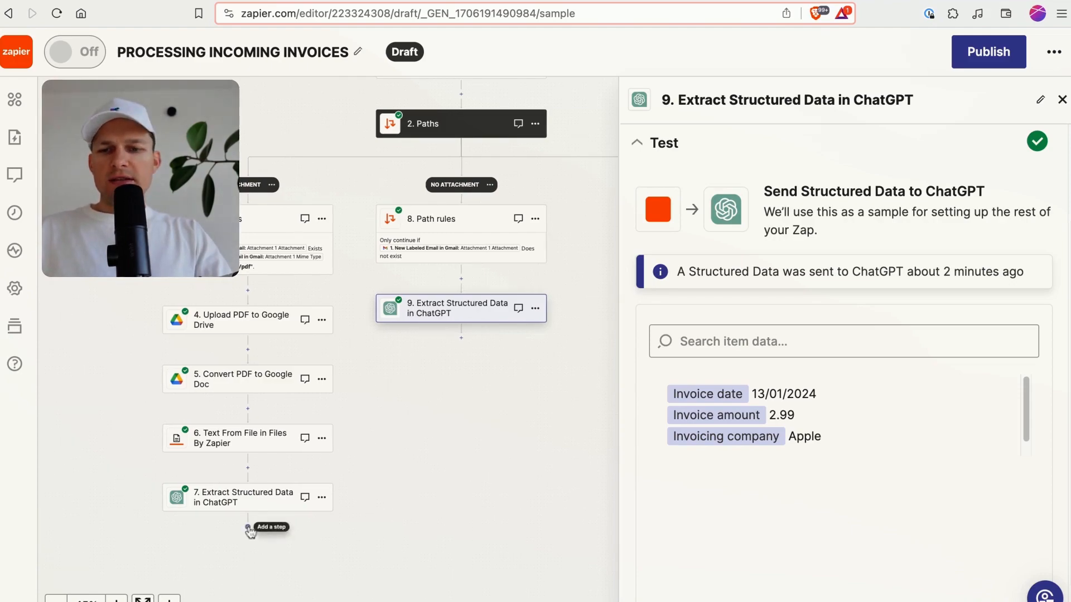
click(248, 527)
Add an Airtable Create Record action using the connected Airtable account
text(airt)
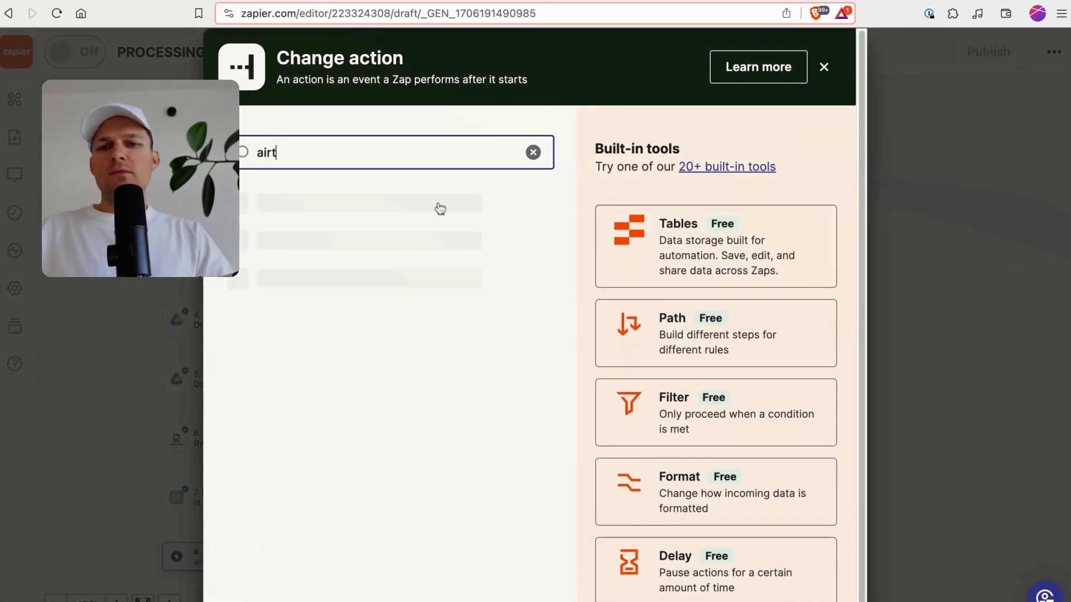
click(340, 213)
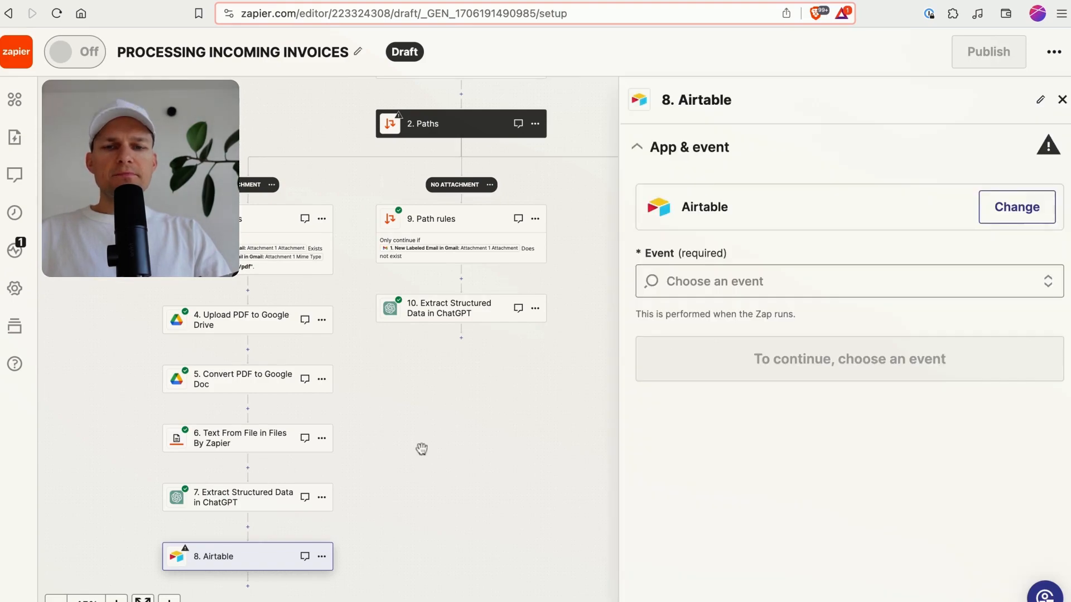
click(725, 281)
click(728, 463)
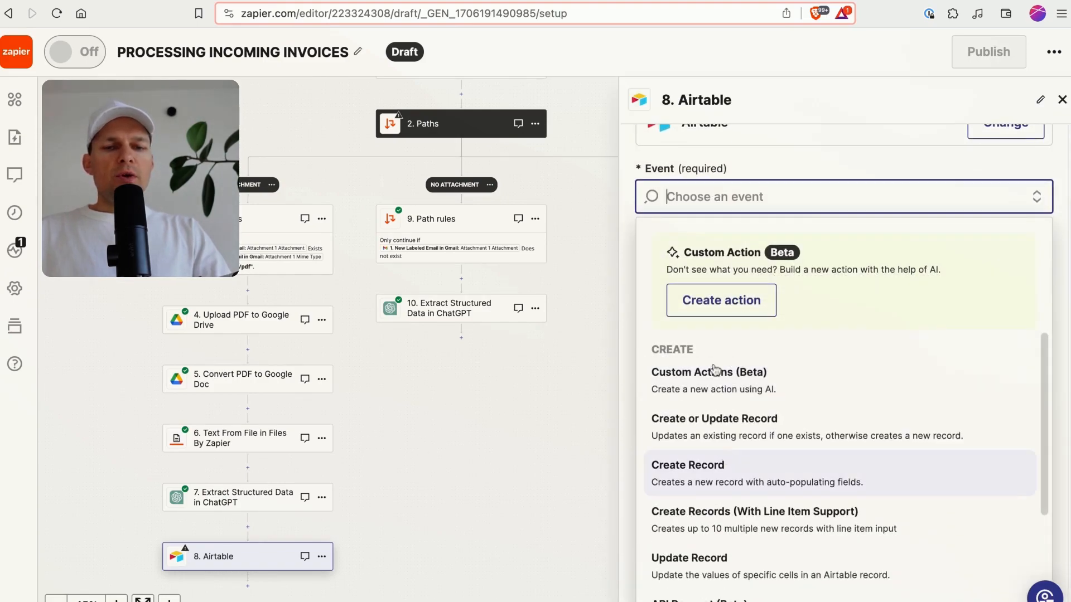
click(758, 363)
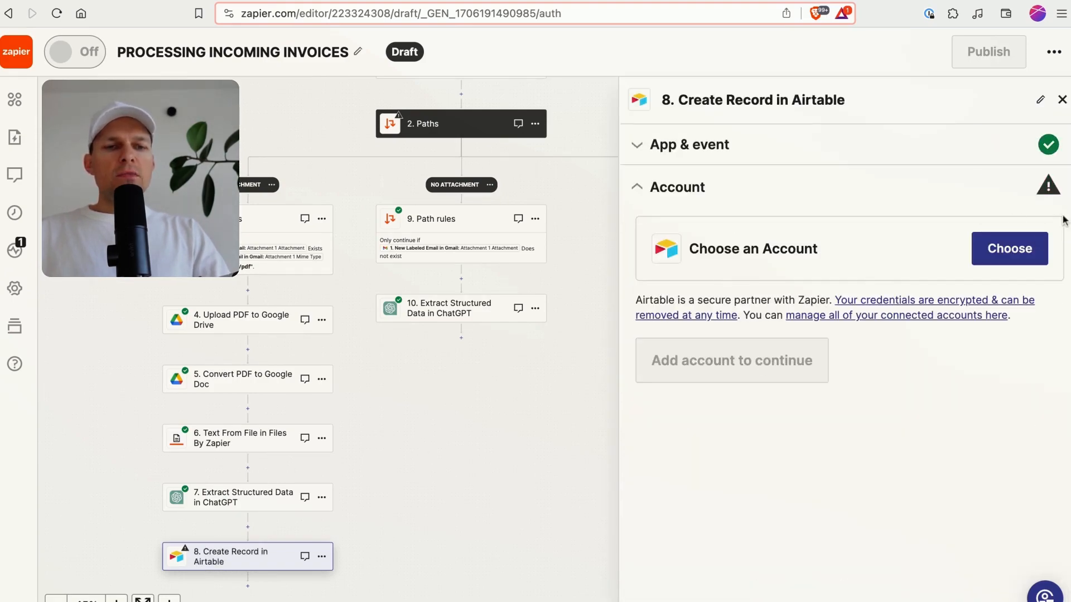
click(1009, 248)
click(735, 410)
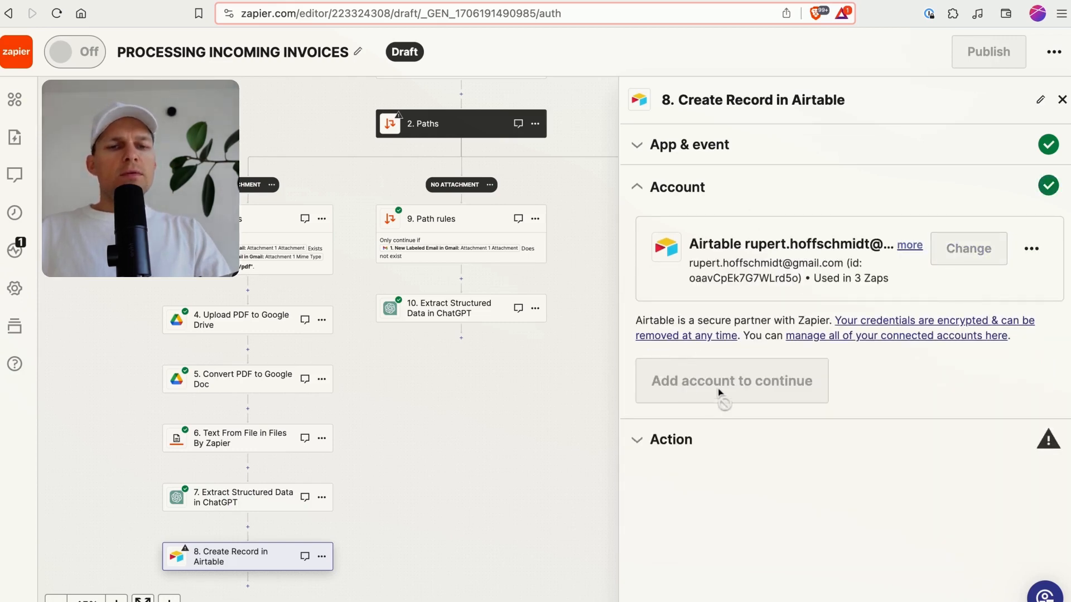
click(712, 383)
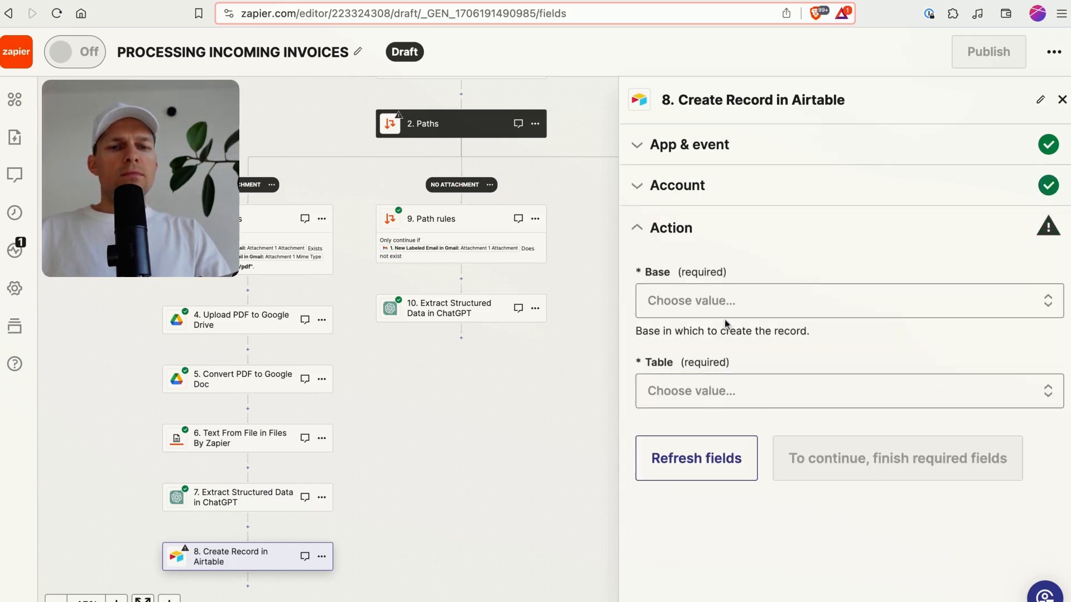
Set the record's base to Accounting Demo and its table to Invoices
click(708, 305)
text(accouznting)
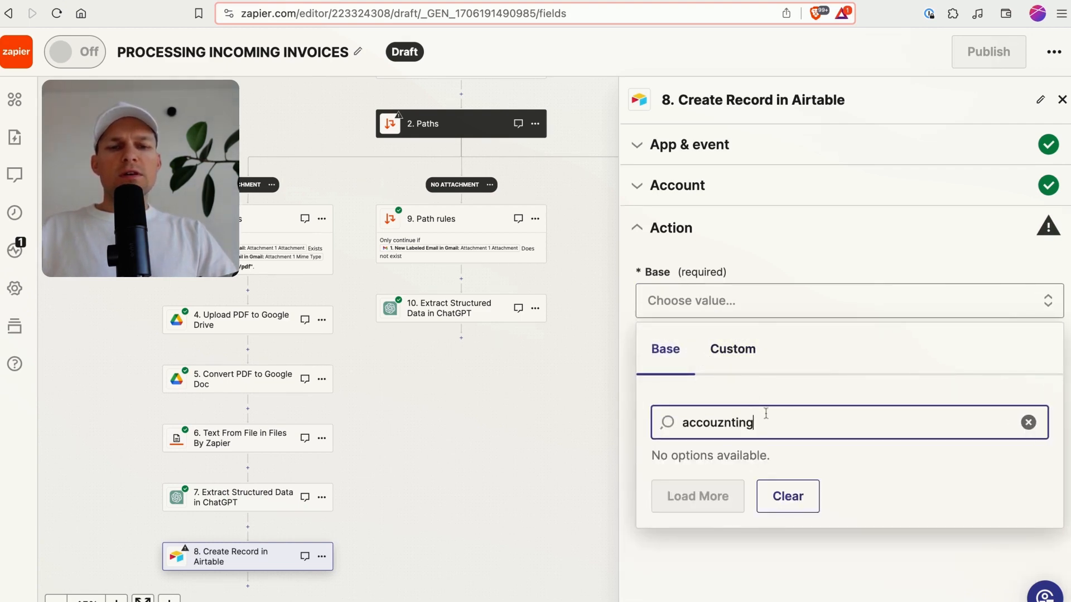
key(alt+BackSpace)
text(accounting de)
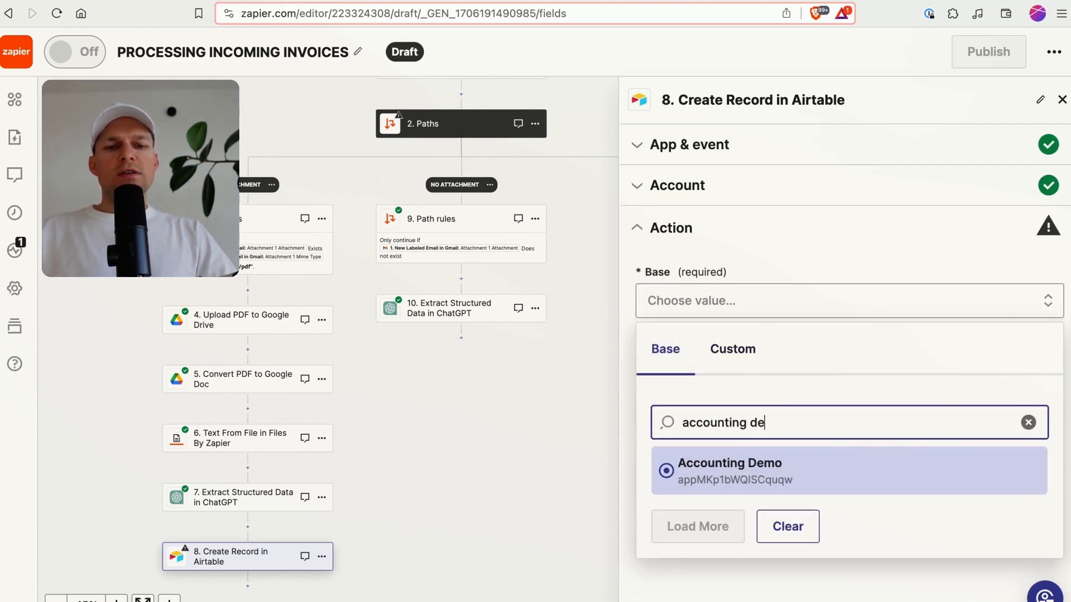
key(Return)
click(773, 385)
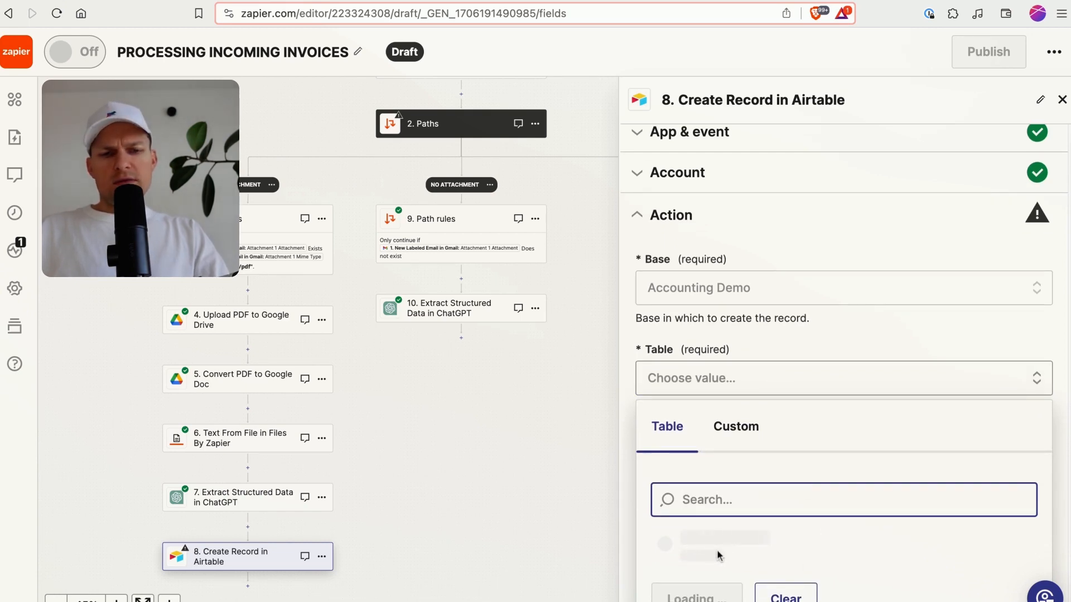
text(invoice)
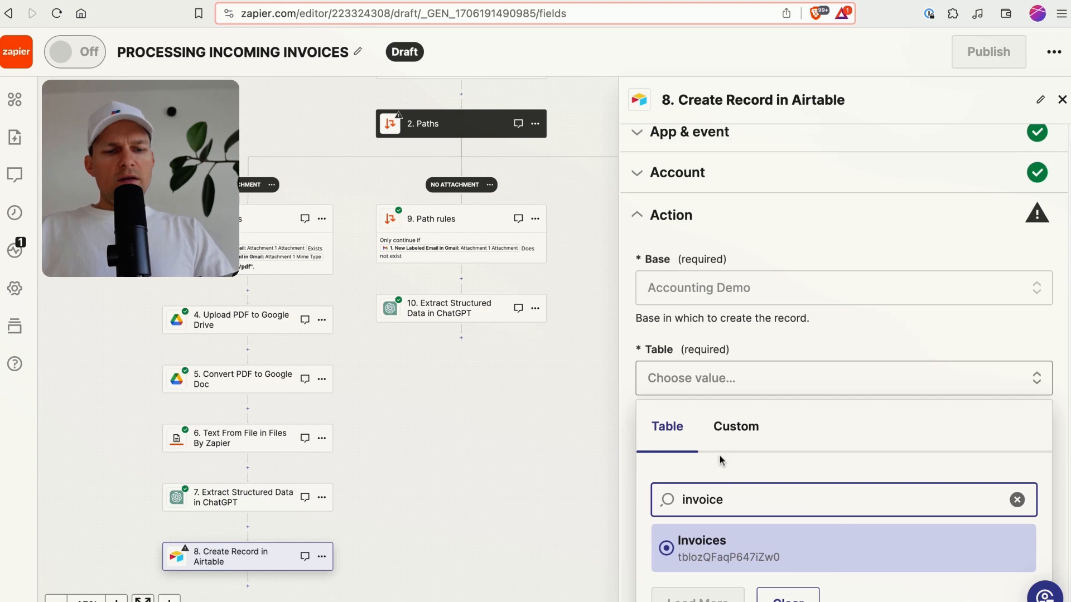
key(Return)
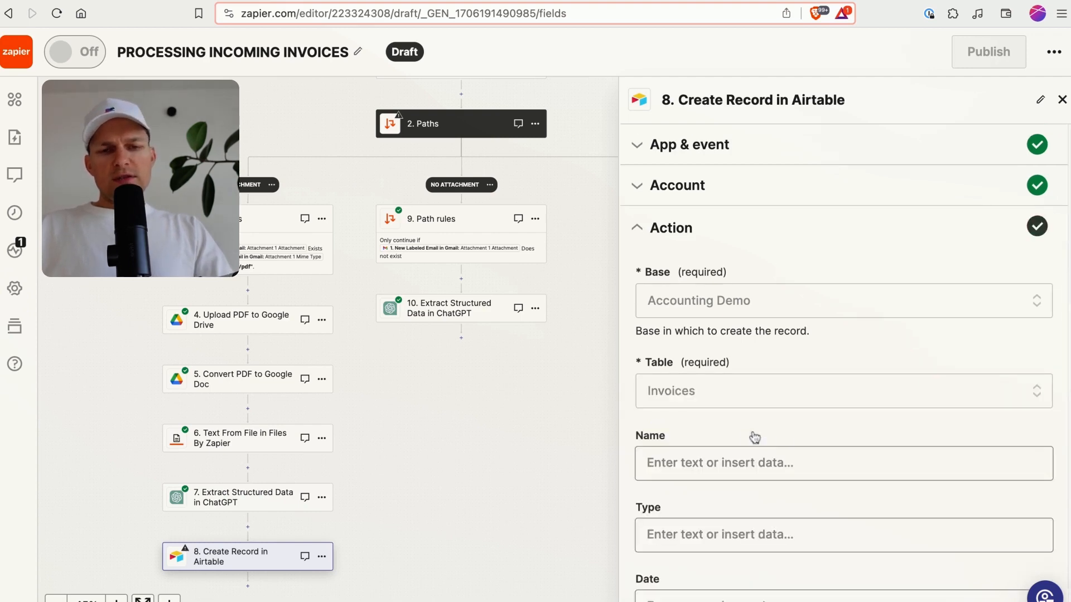
Map the Company field to the ChatGPT step's Invoicing Company value
scroll(688, 373, down, 2)
scroll(688, 374, down, 3)
scroll(652, 340, up, 1)
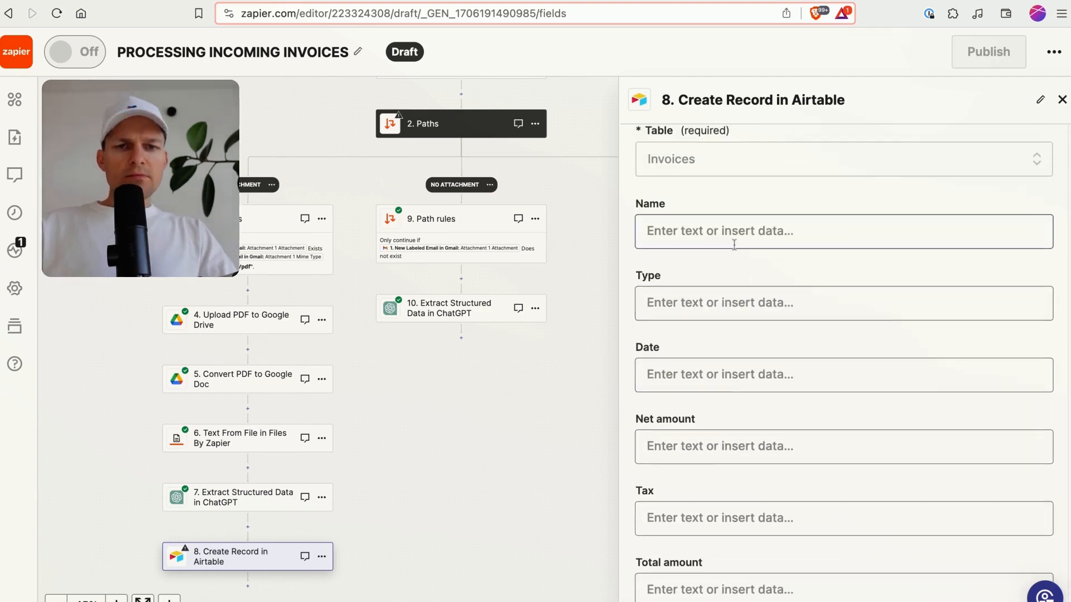
key(ctrl+Tab)
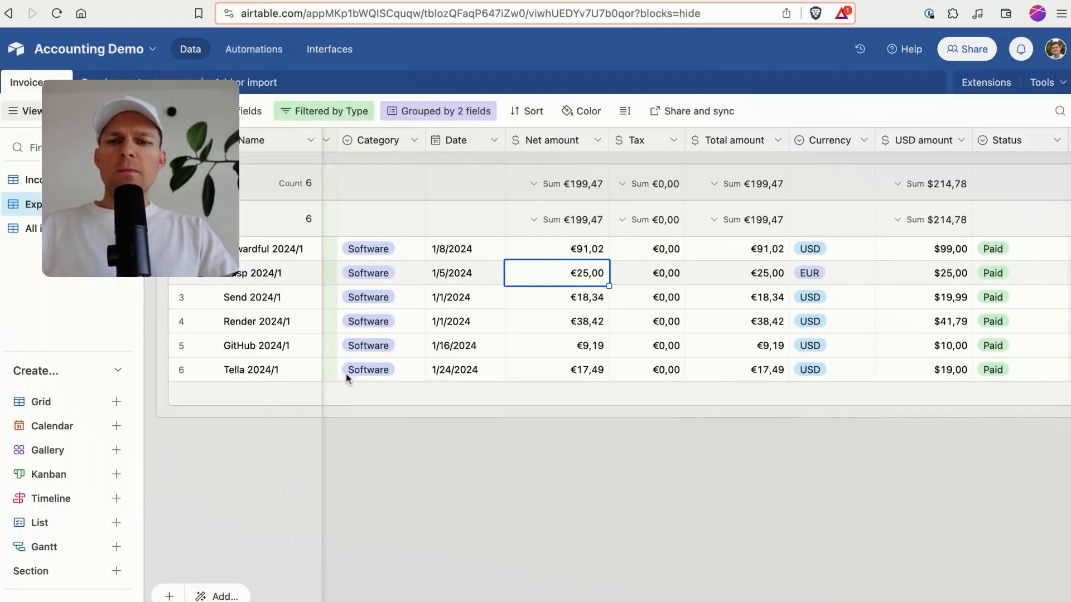
key(ctrl+shift+Tab)
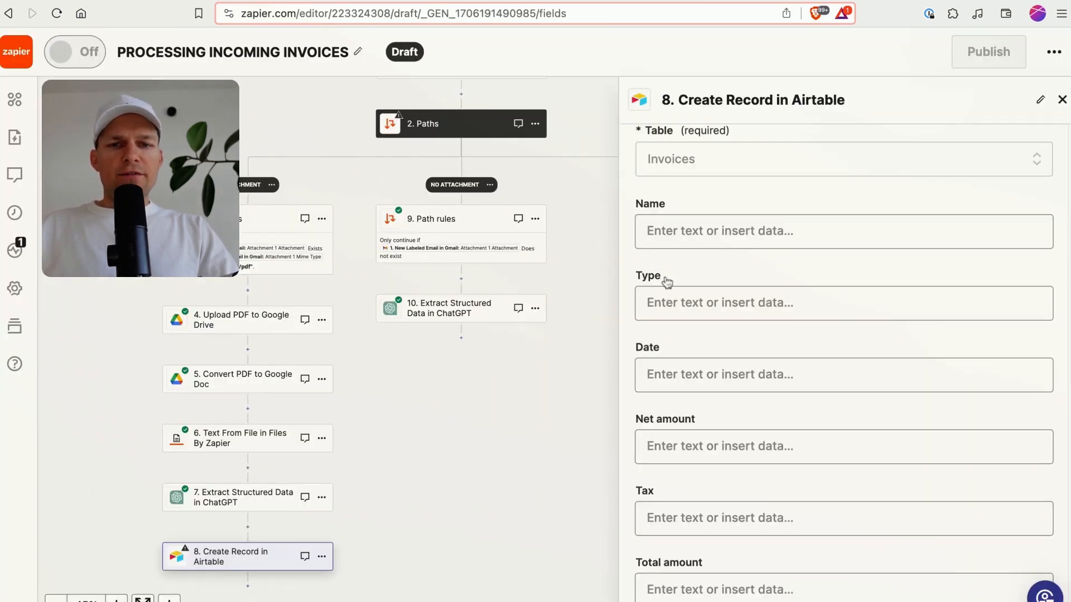
scroll(719, 385, down, 1)
scroll(737, 399, down, 10)
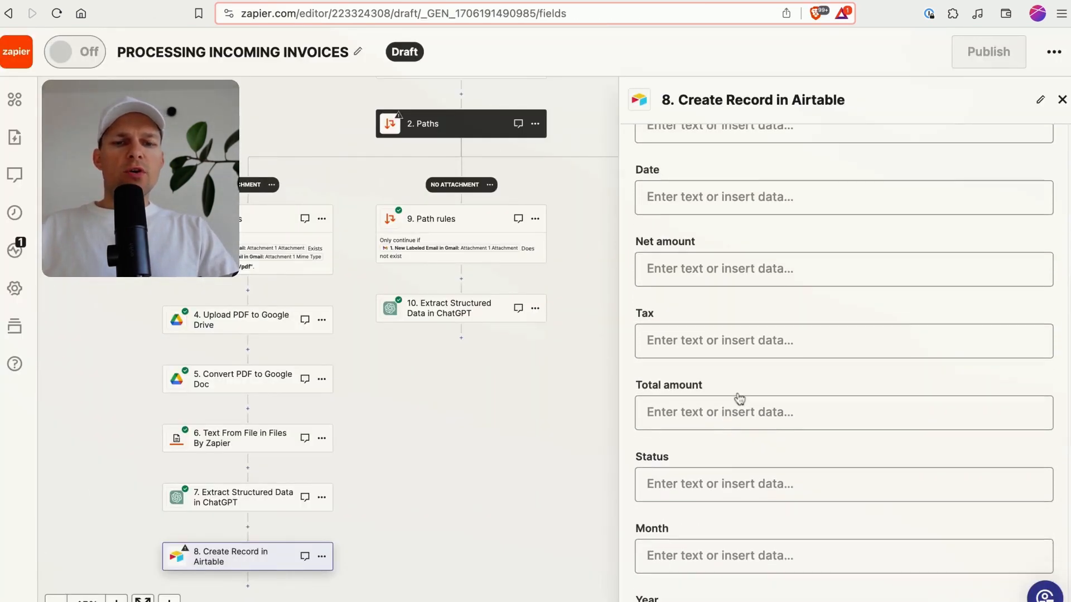
click(694, 502)
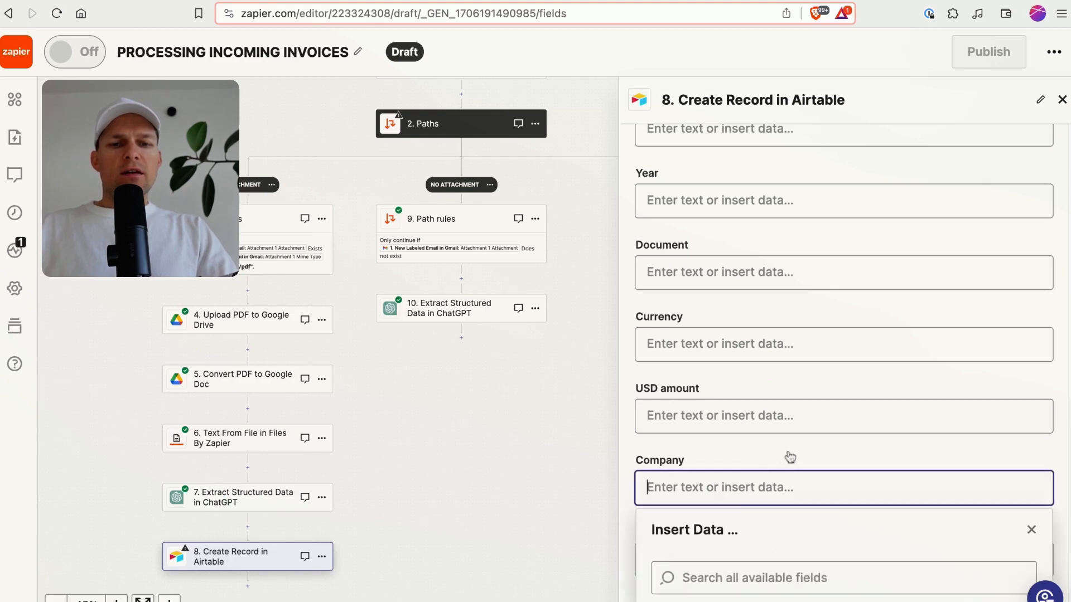
click(767, 555)
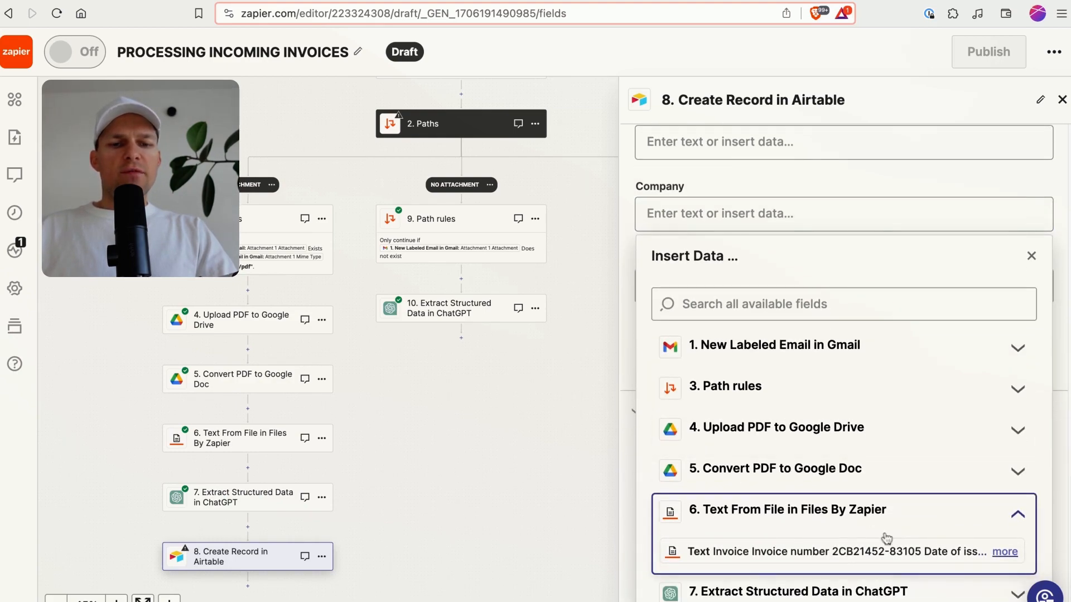
click(755, 588)
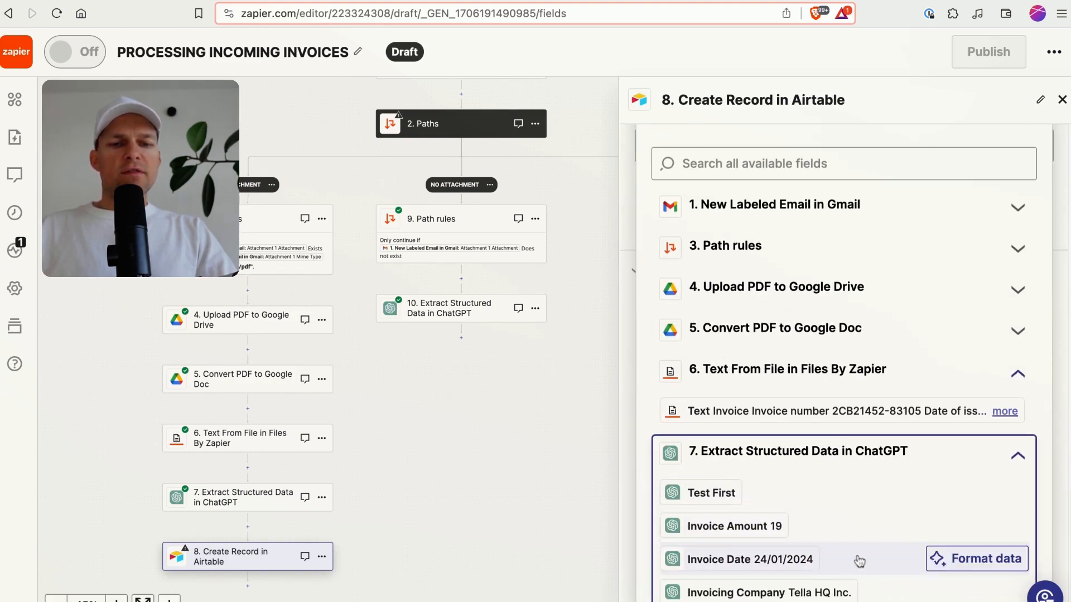
click(781, 592)
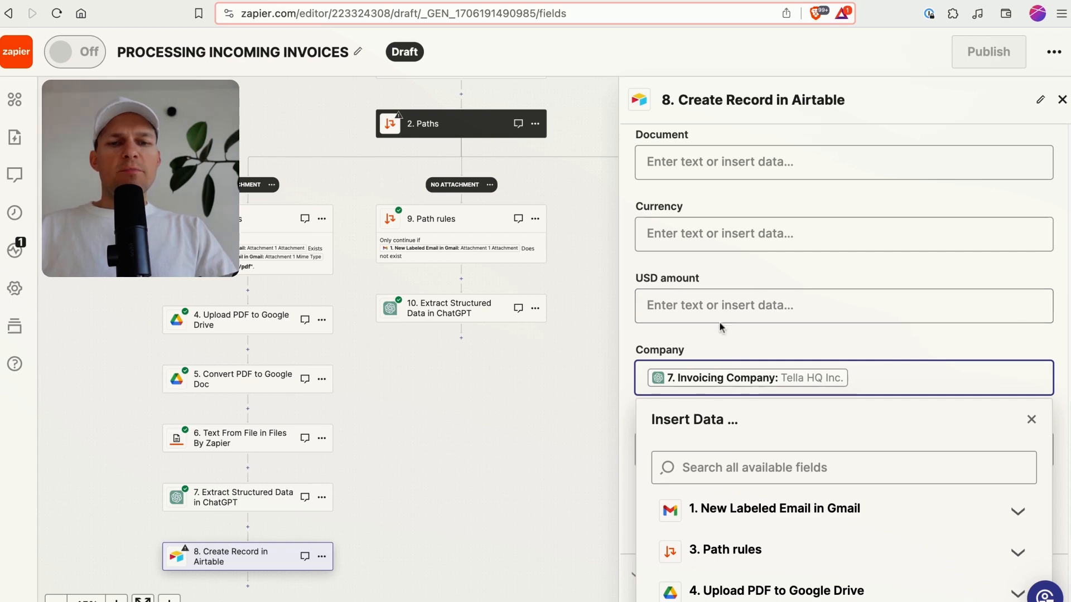
click(705, 308)
Map the Net amount field to the ChatGPT Invoice Amount value
scroll(693, 267, up, 6)
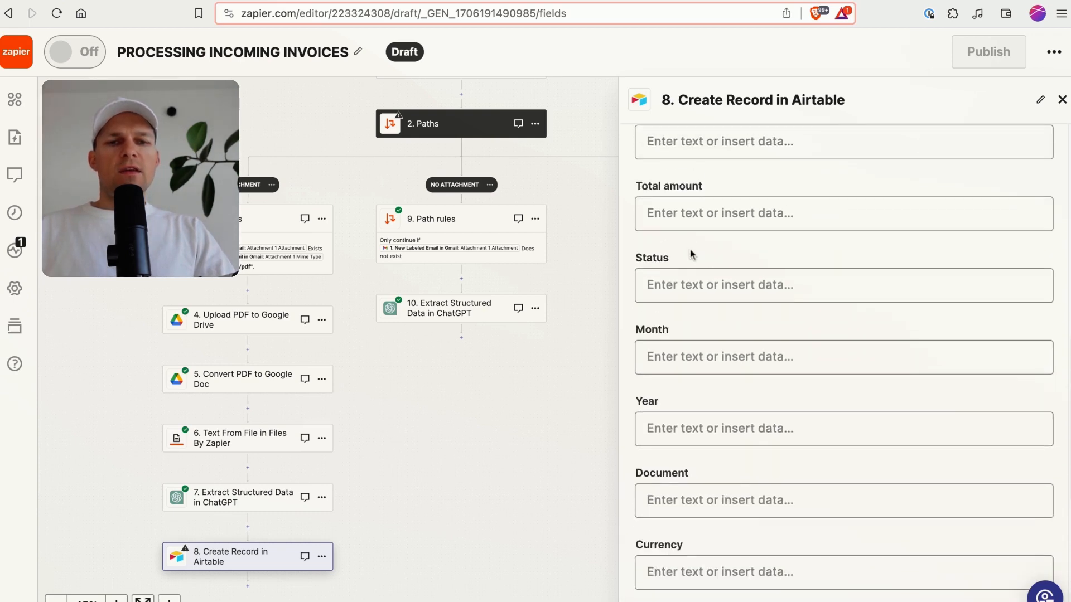
scroll(692, 255, up, 5)
click(702, 334)
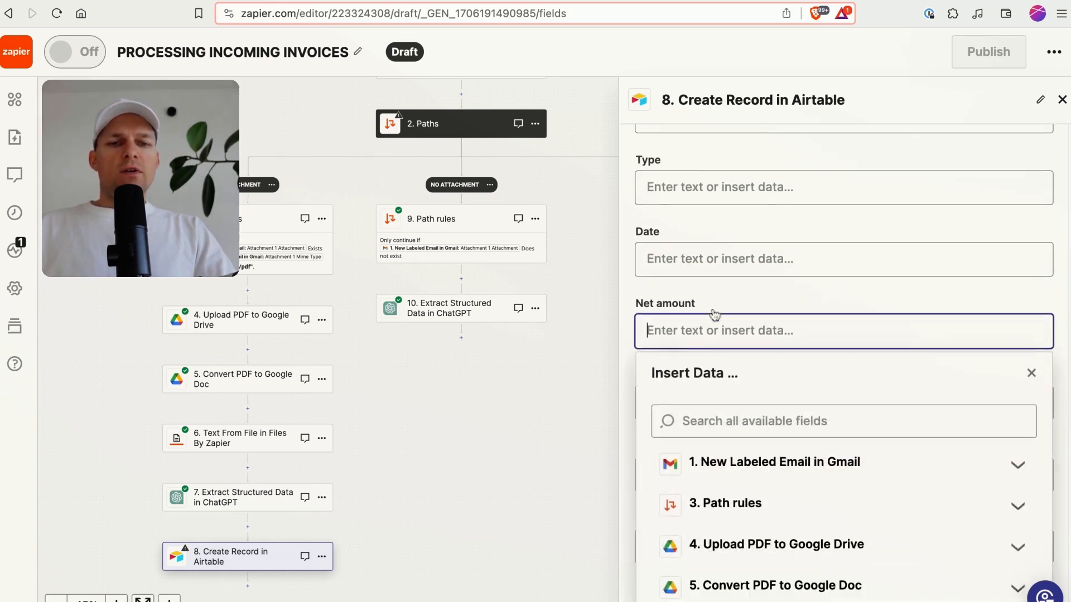
scroll(714, 315, down, 5)
click(725, 364)
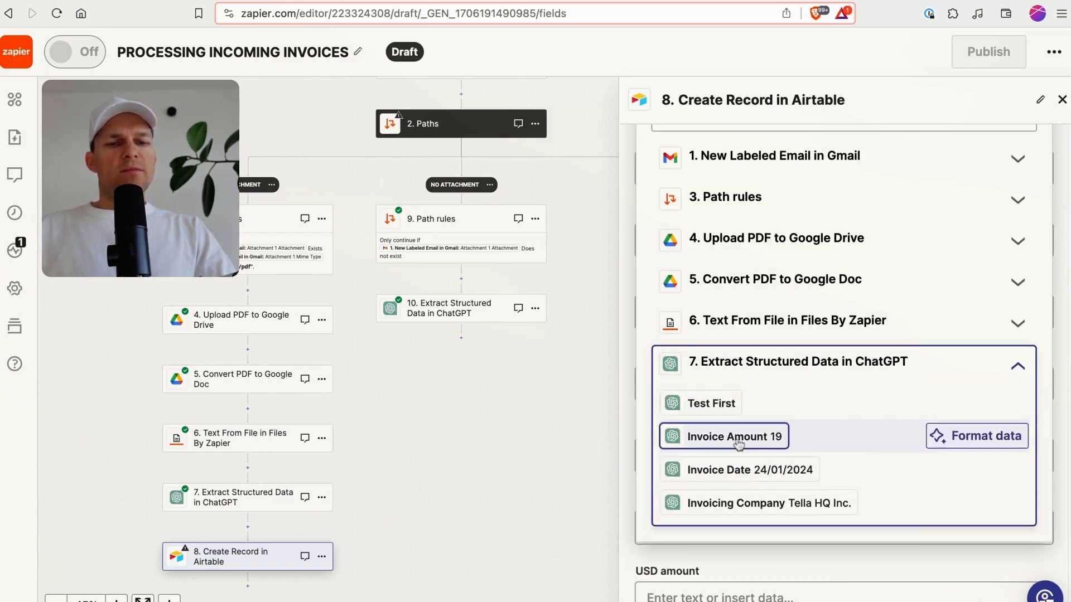
click(735, 436)
click(713, 270)
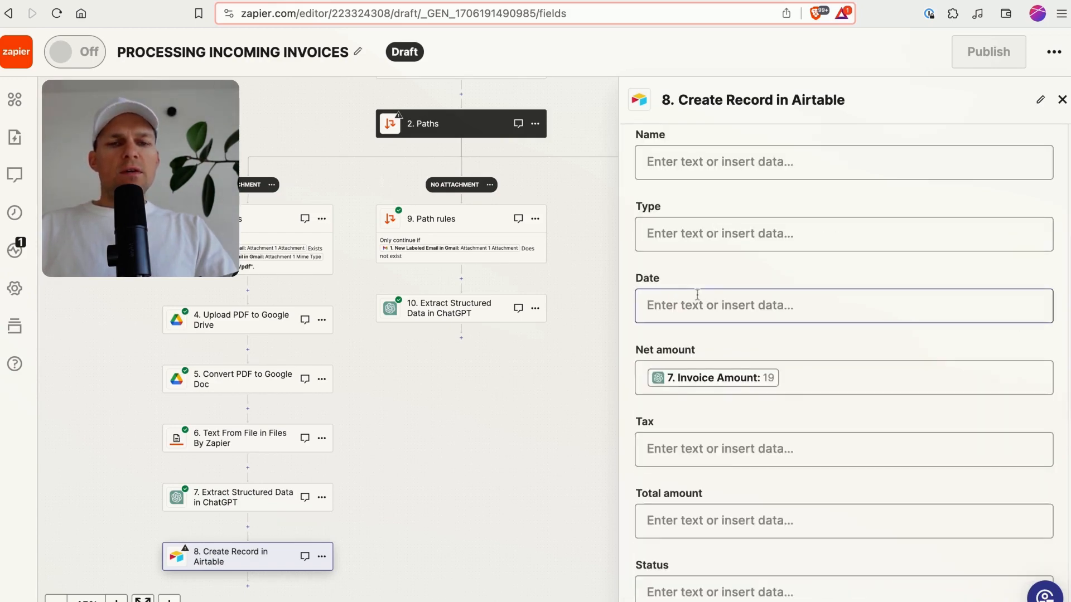
Map the Date field to the ChatGPT Invoice Date and send a test record to Airtable
click(697, 294)
scroll(750, 424, down, 10)
scroll(747, 446, up, 8)
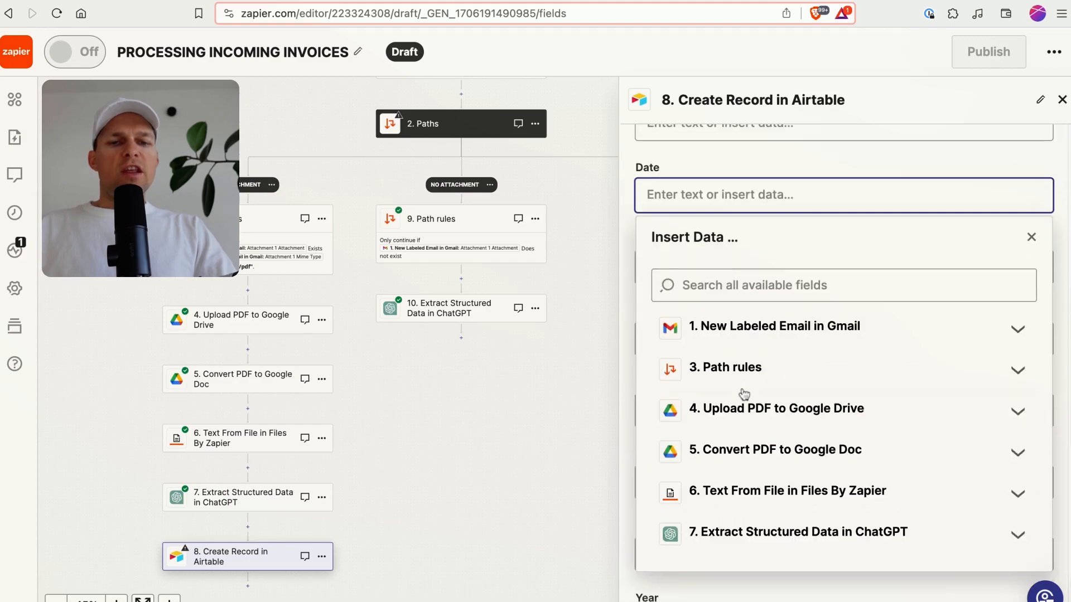
scroll(747, 399, down, 3)
click(754, 379)
click(768, 481)
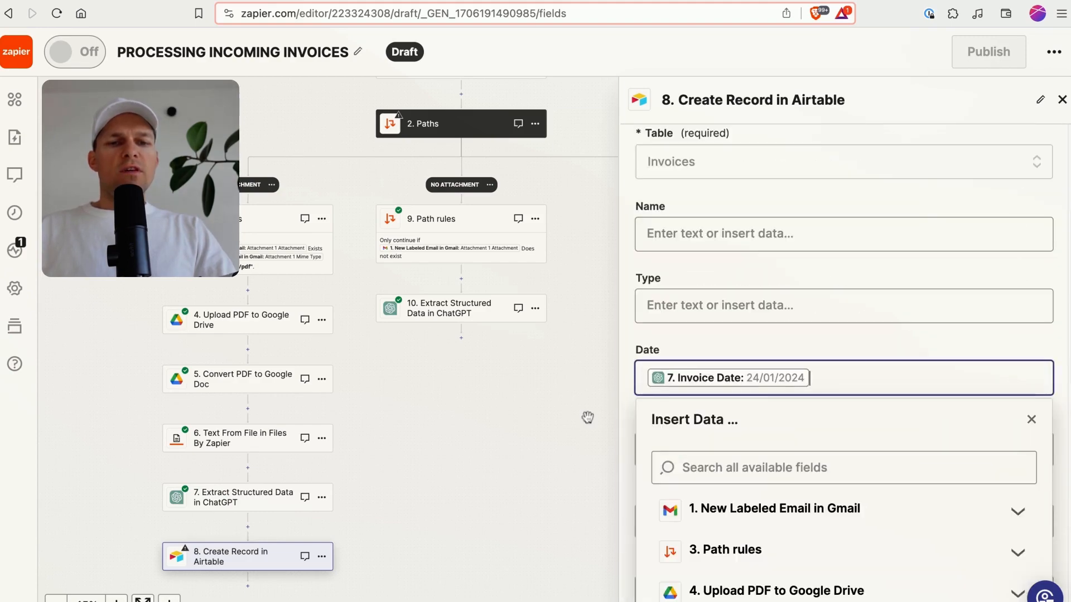
click(587, 417)
scroll(725, 502, down, 8)
click(818, 554)
click(817, 588)
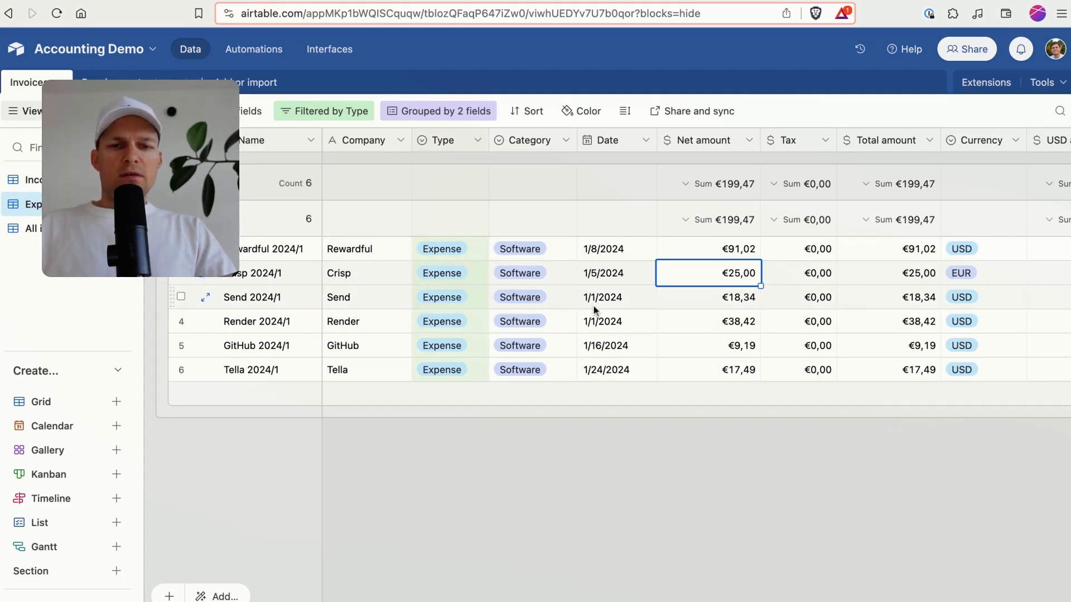
Compare the existing Render 2024/1 and GitHub 2024/1 records in the invoices grid
click(445, 505)
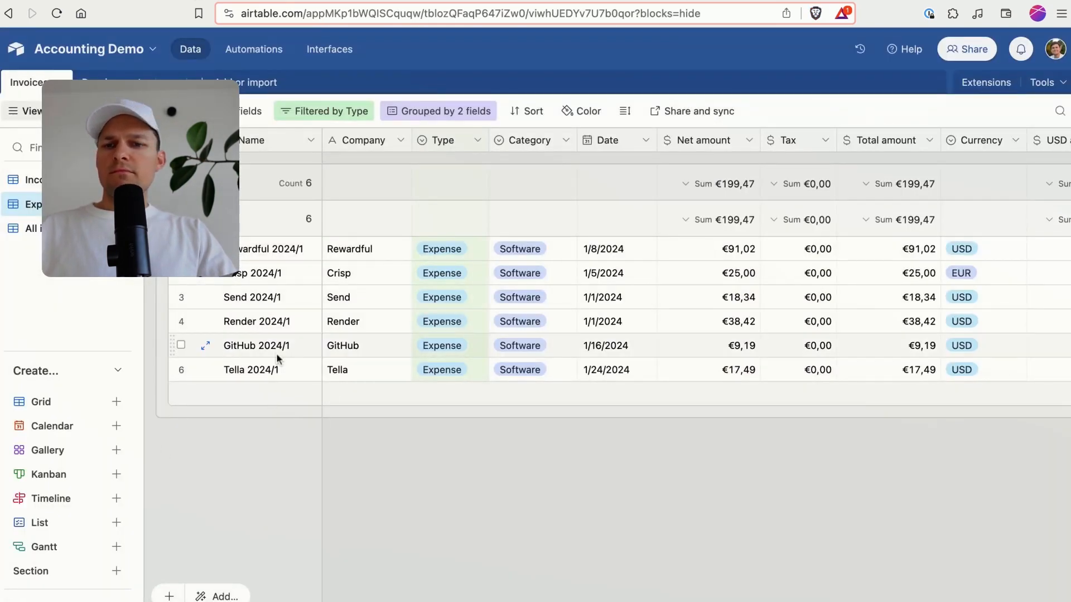
click(278, 354)
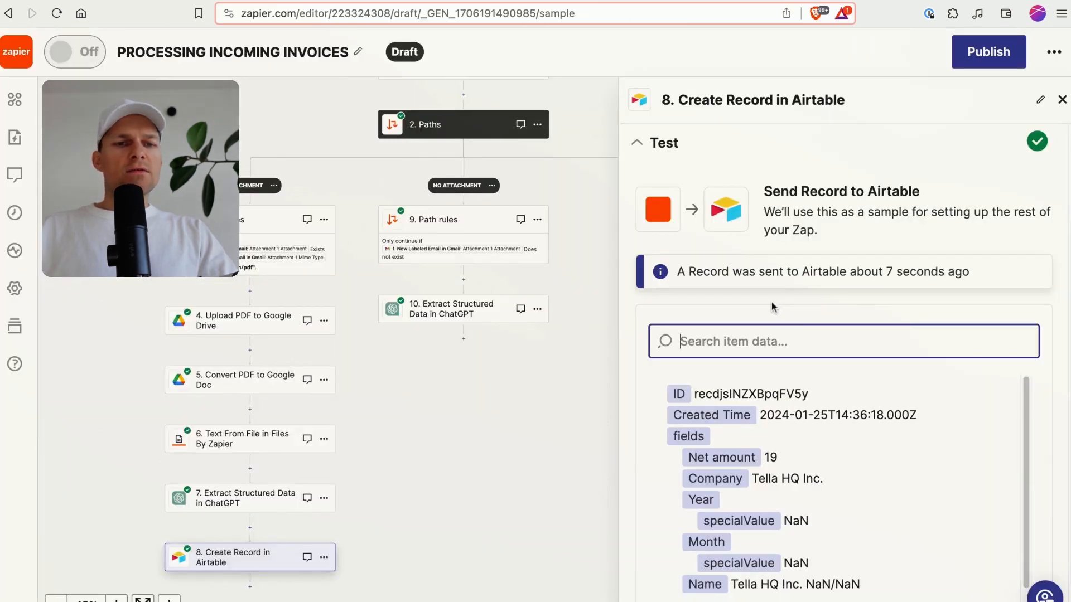
scroll(771, 306, down, 2)
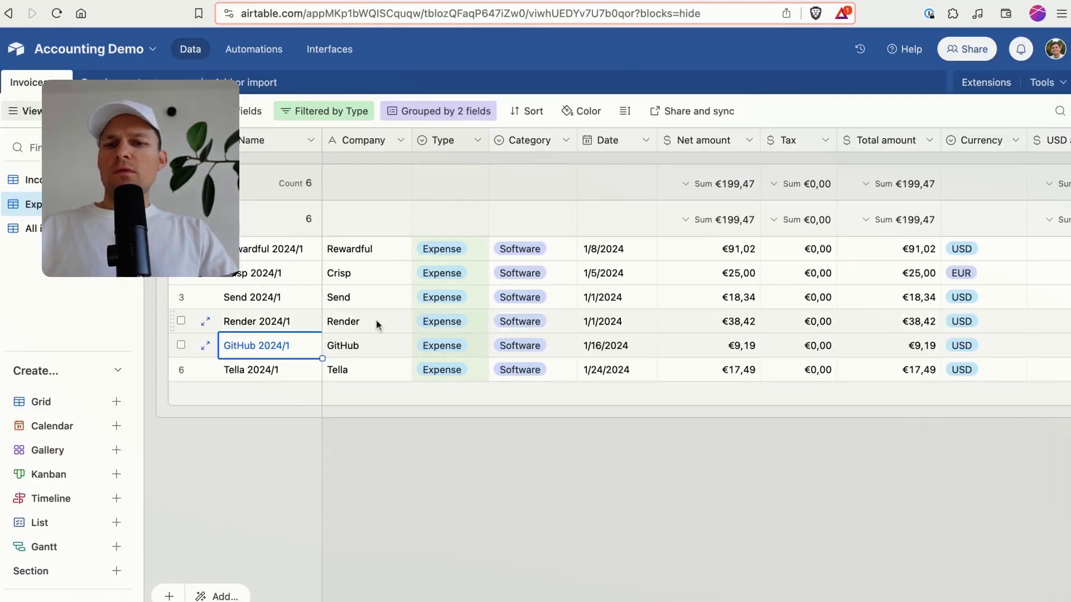
click(268, 321)
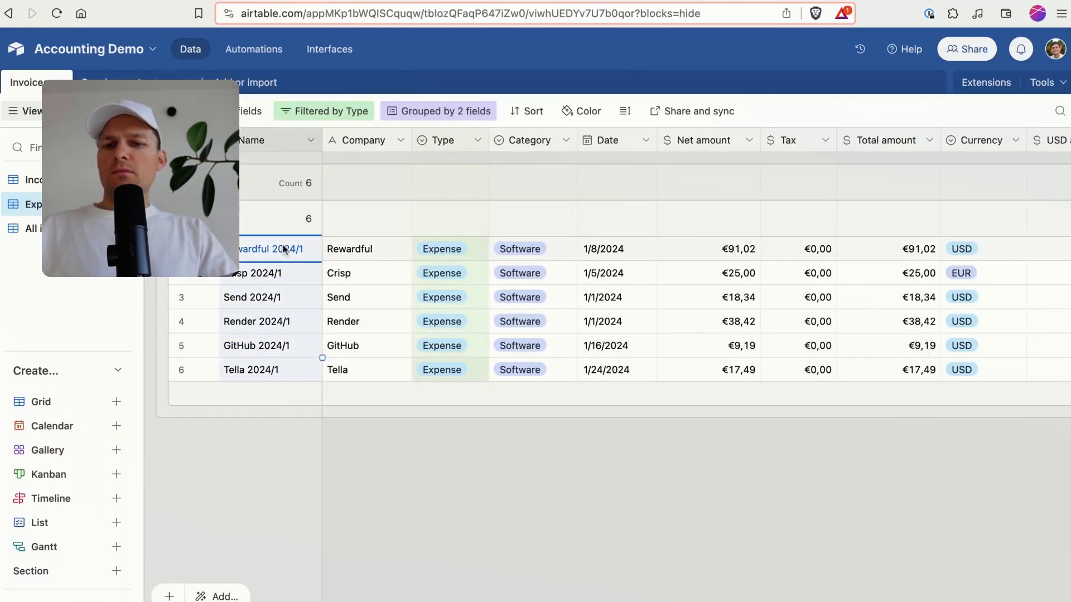
key(Down)
scroll(471, 354, right, 3)
scroll(466, 346, left, 3)
click(299, 322)
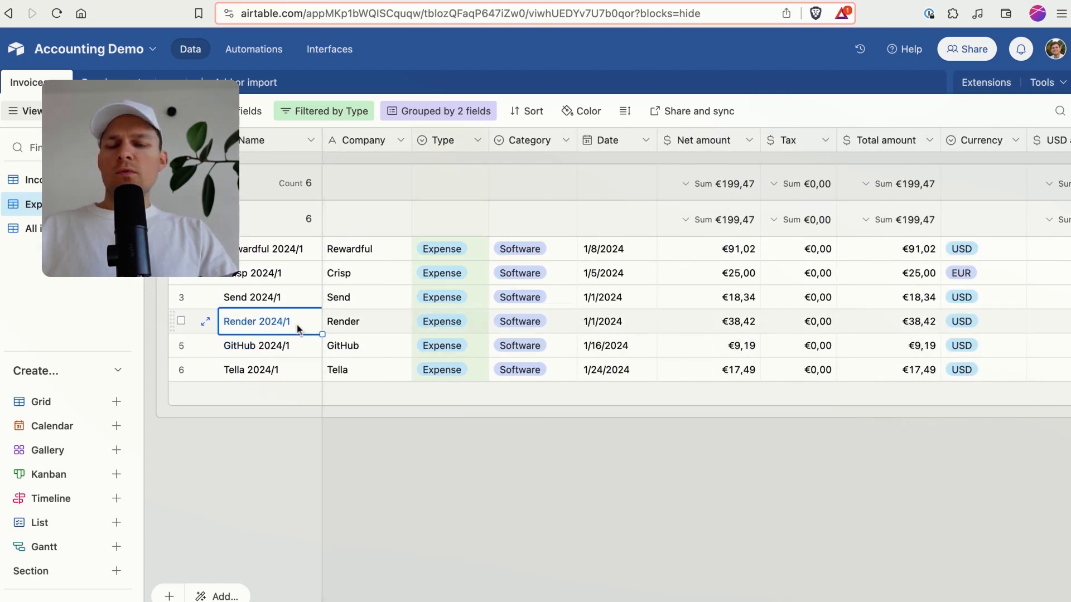
click(249, 353)
click(205, 322)
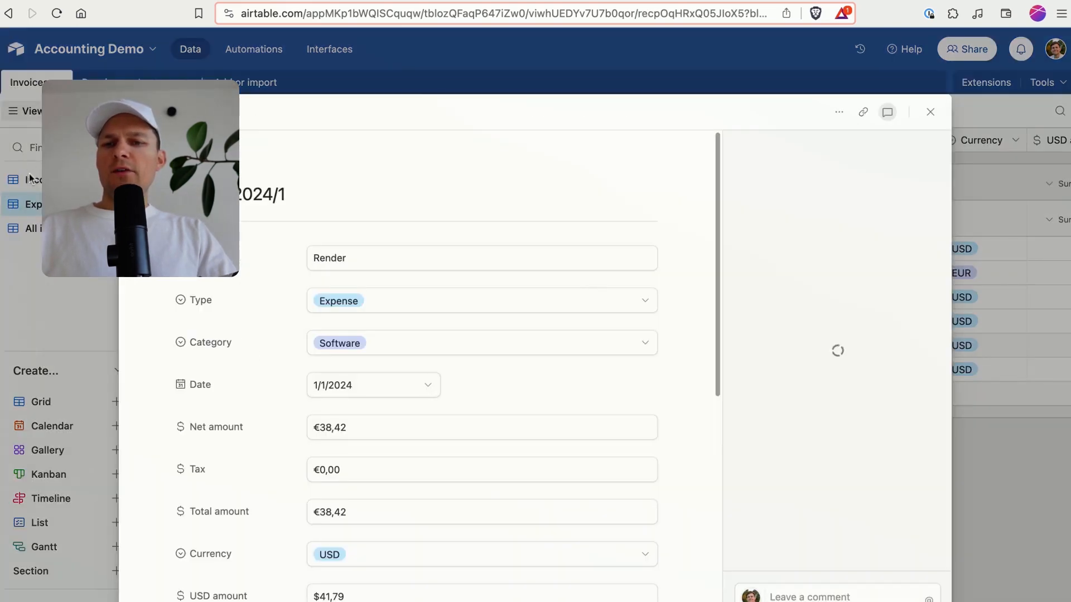
click(73, 229)
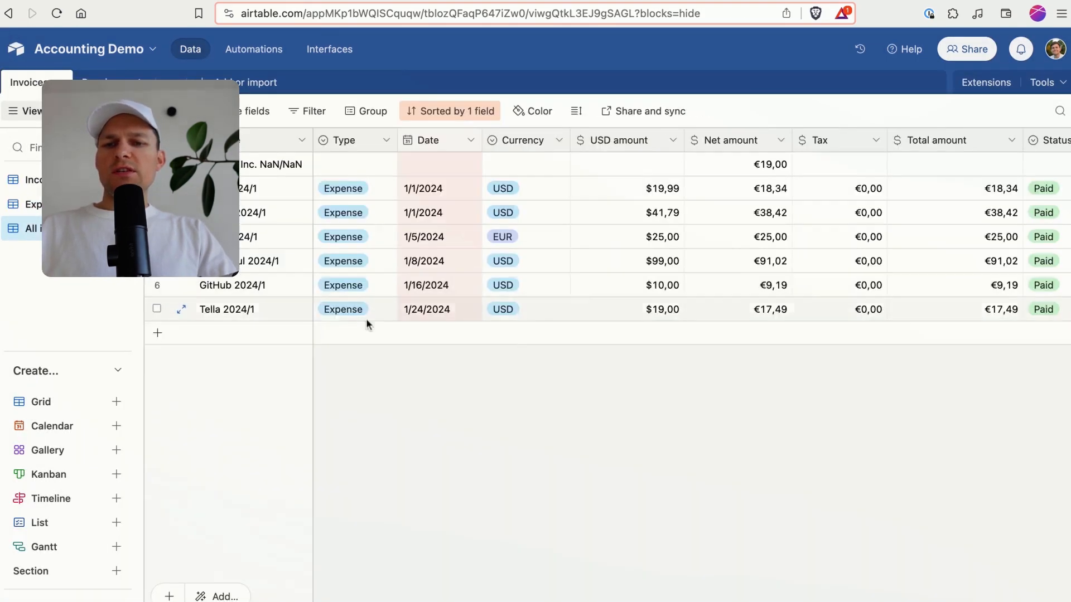
Delete the faulty Tella HQ Inc. NaN/NaN test record with its empty Type
double_click(346, 174)
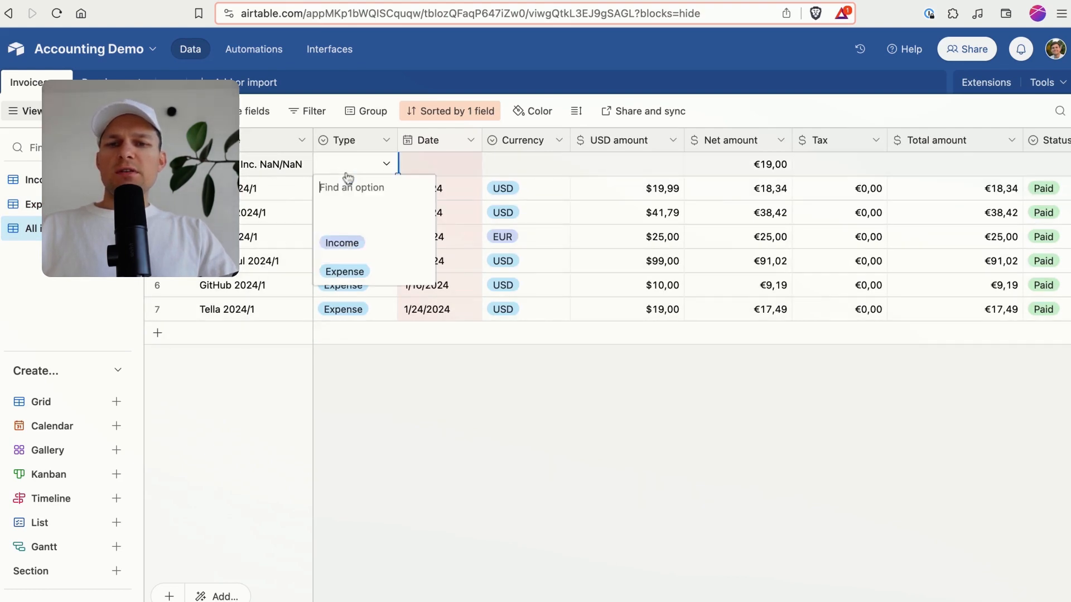
click(263, 189)
right_click(187, 163)
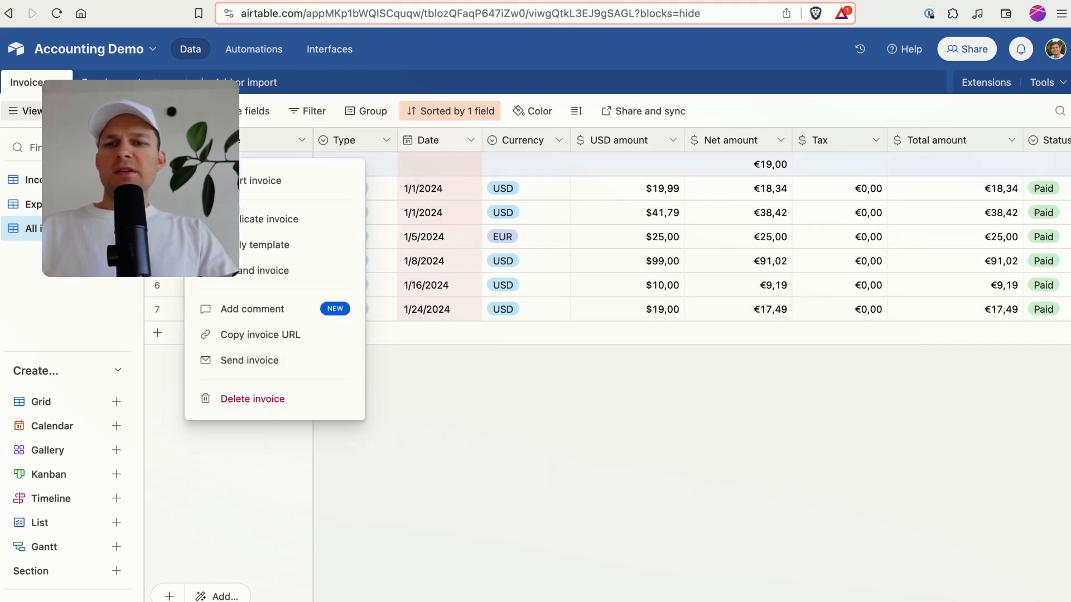
click(249, 396)
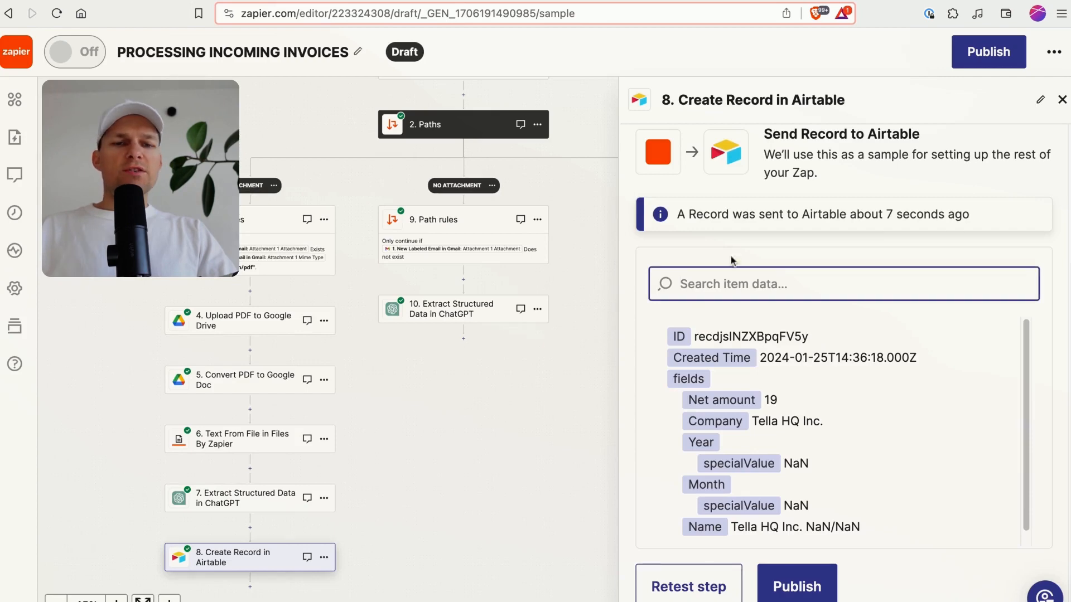
scroll(734, 263, up, 5)
Set the Airtable record's Type field to Expense
click(703, 234)
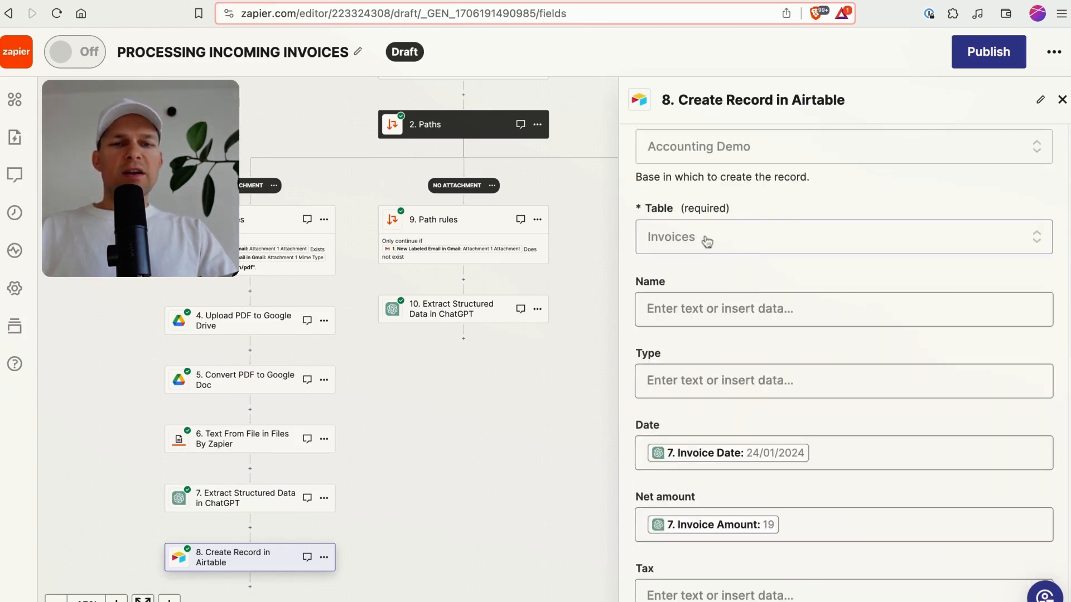
click(708, 418)
text(Ex)
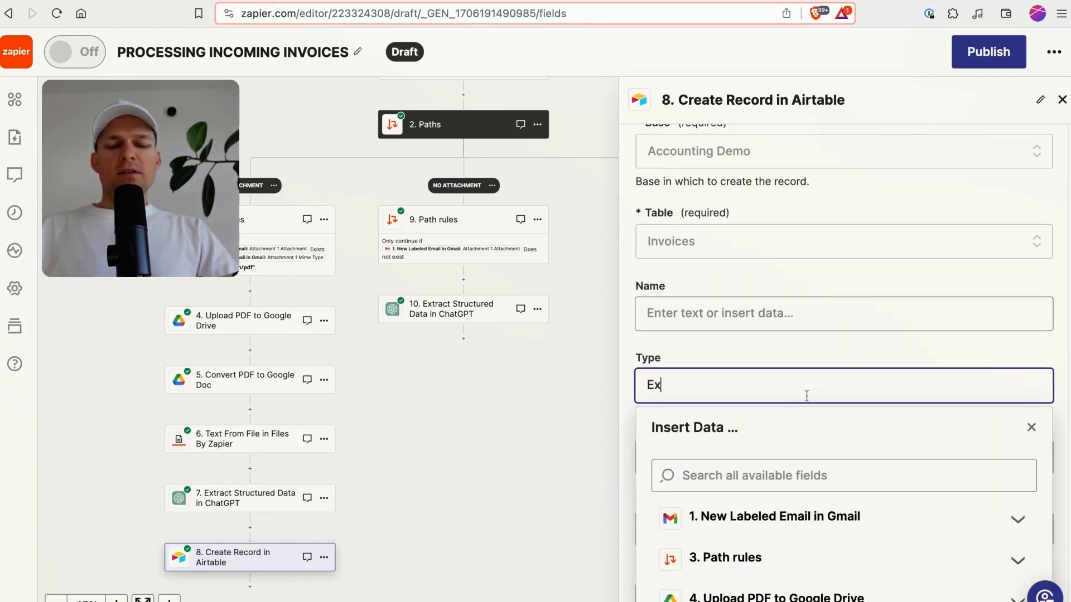
text(epnse)
key(BackSpace)
key(BackSpace)
key(BackSpace)
key(BackSpace)
key(BackSpace)
key(BackSpace)
key(BackSpace)
text(Exe)
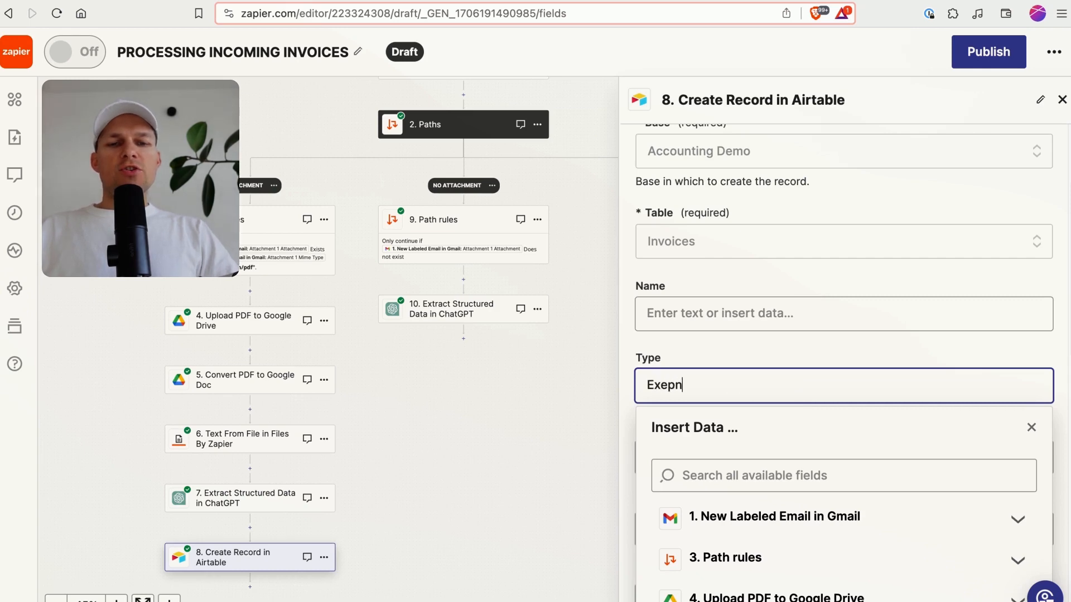
click(853, 320)
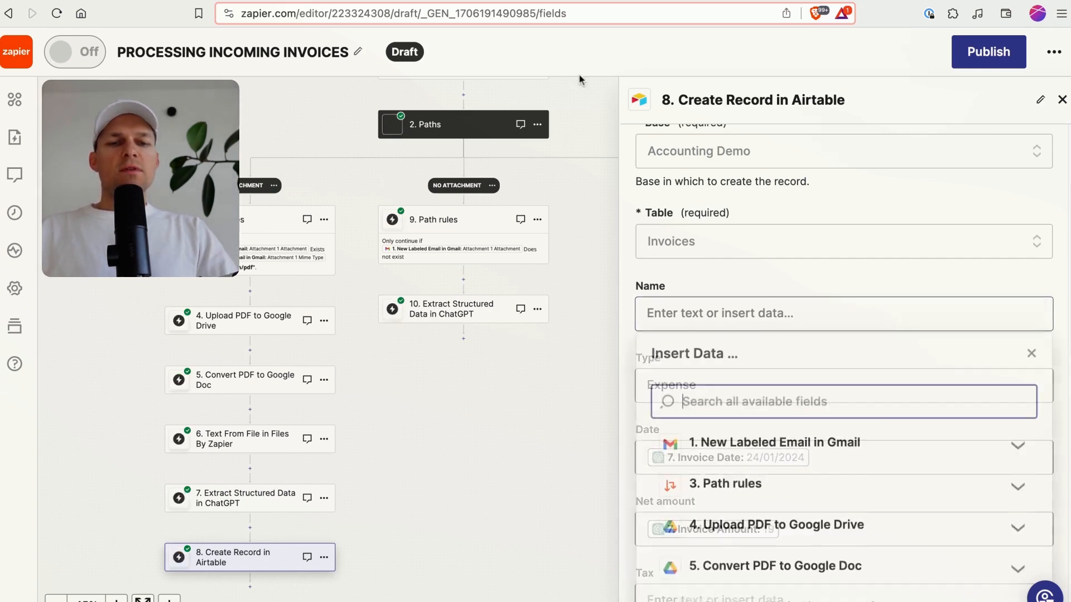
Continue through the Create Record field form to the test view
click(502, 1)
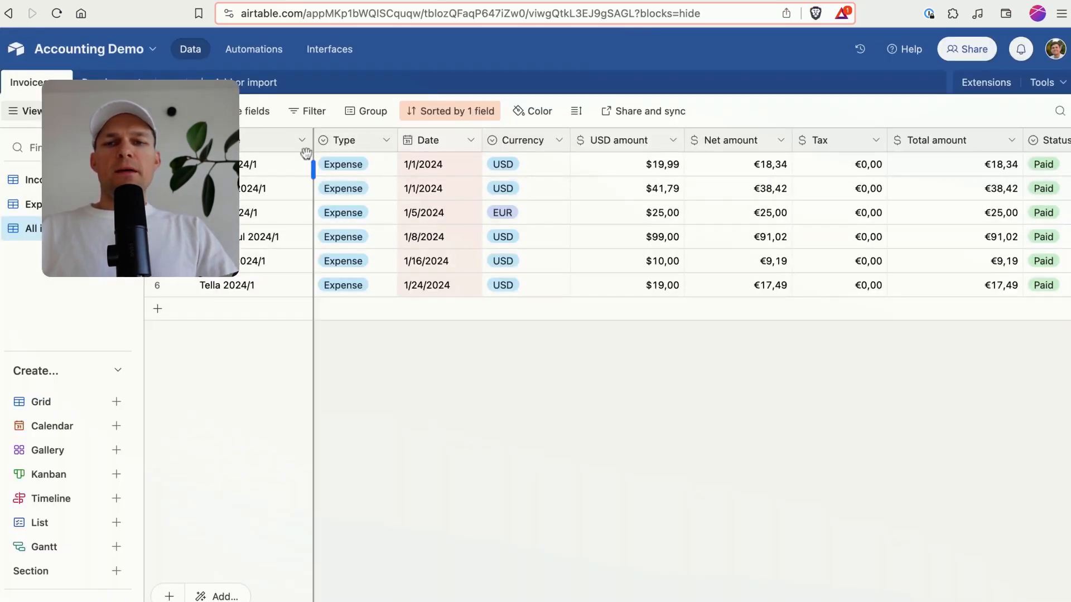
click(160, 2)
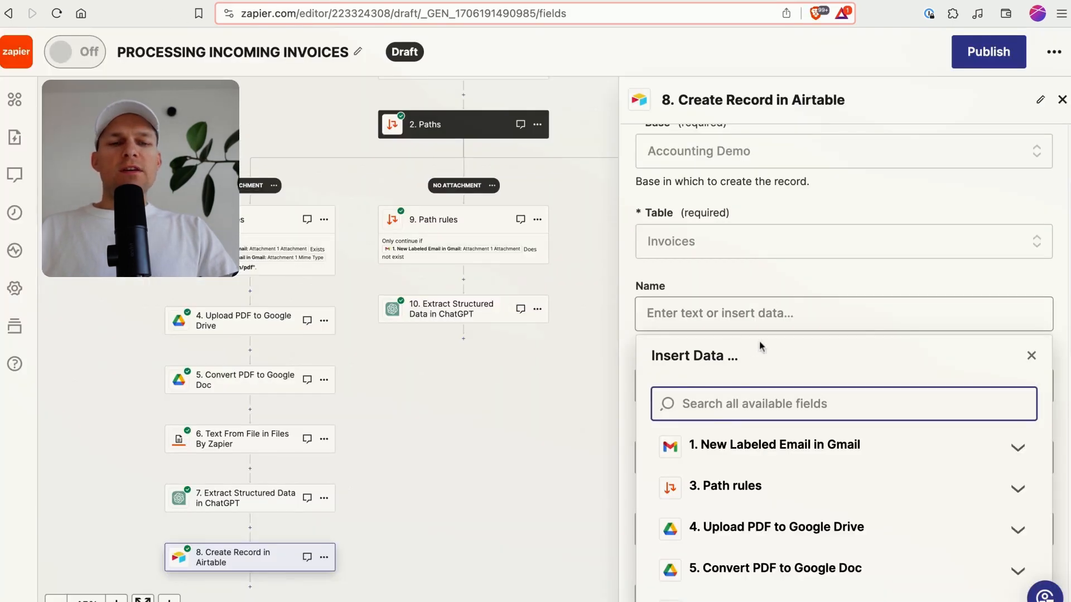
key(Escape)
scroll(808, 375, down, 5)
click(843, 569)
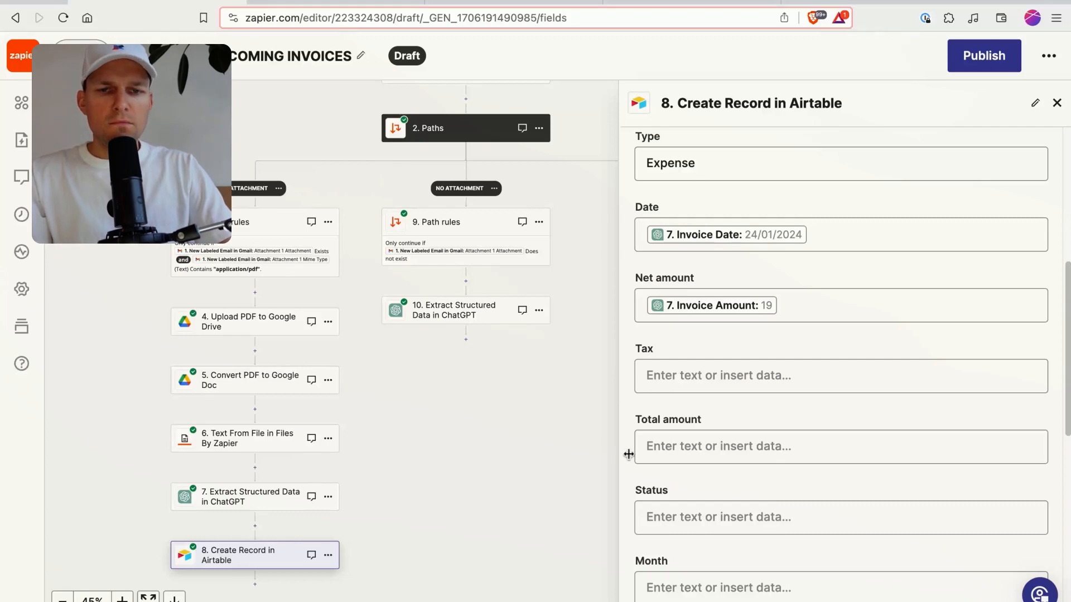
scroll(712, 400, down, 1)
scroll(712, 400, down, 8)
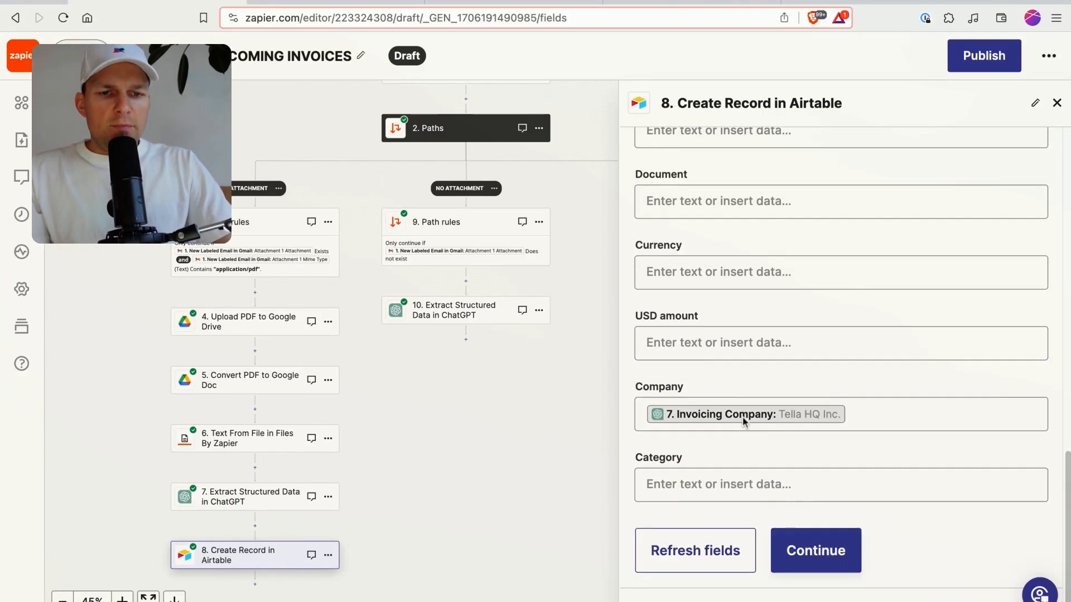
click(808, 552)
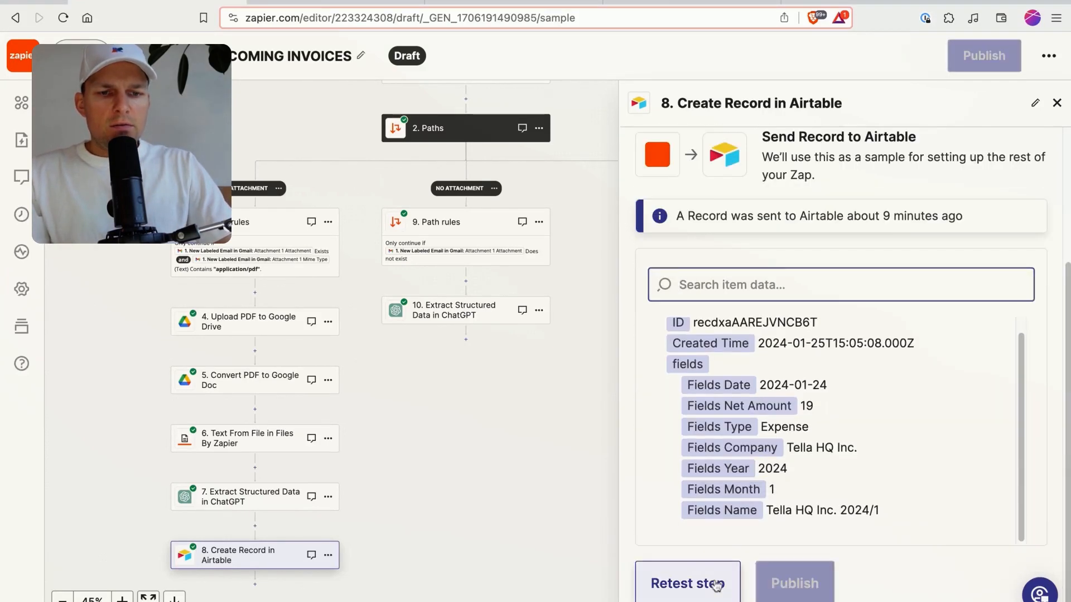
Retest the step and inspect the new Tella HQ Inc. record in Airtable, finding no date
click(688, 583)
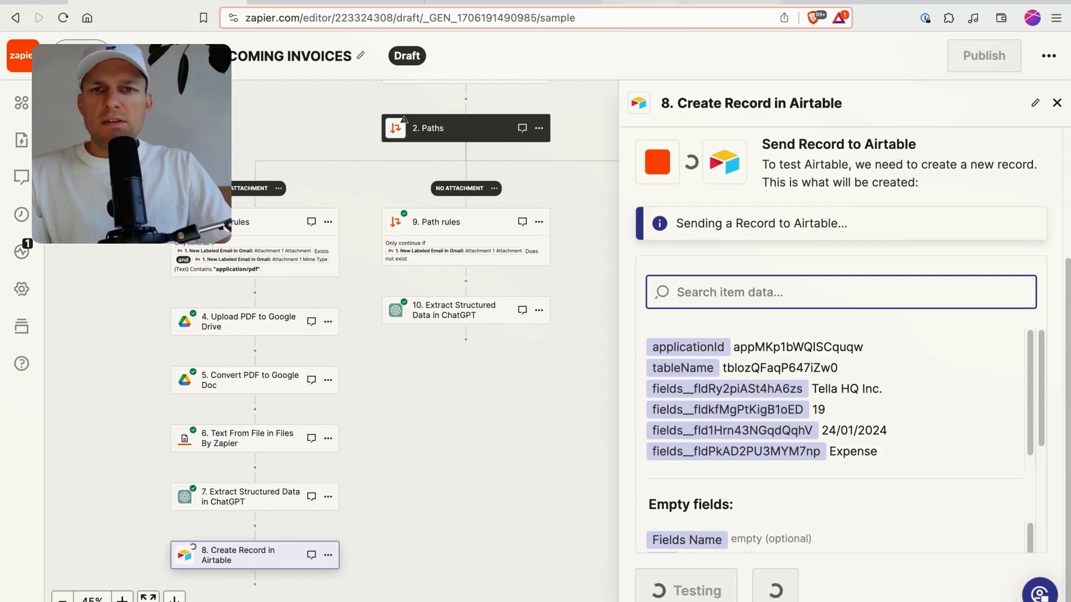
click(691, 2)
scroll(356, 357, down, 2)
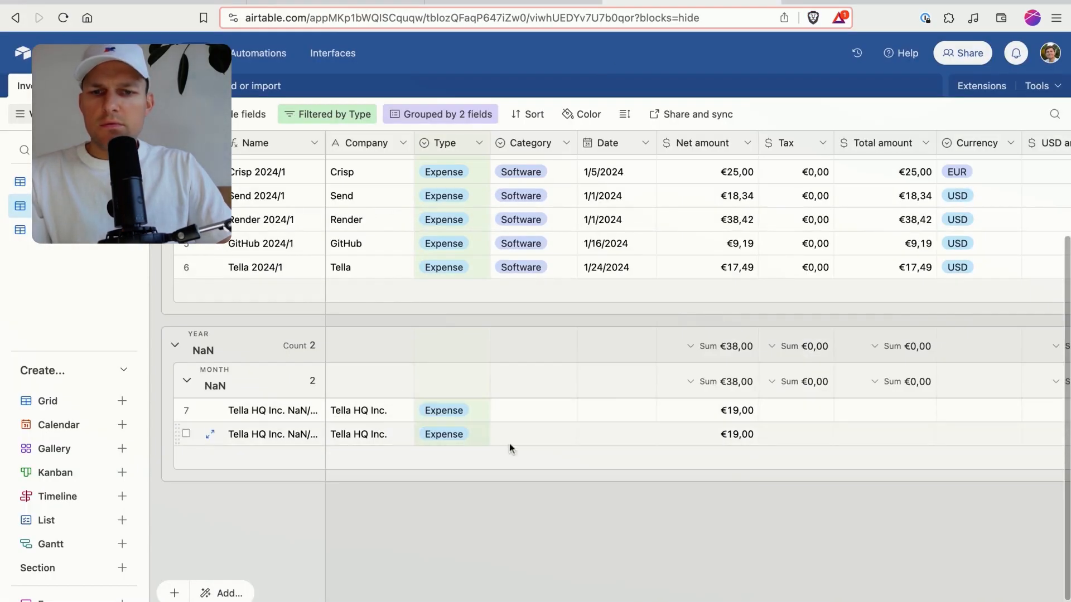
click(273, 437)
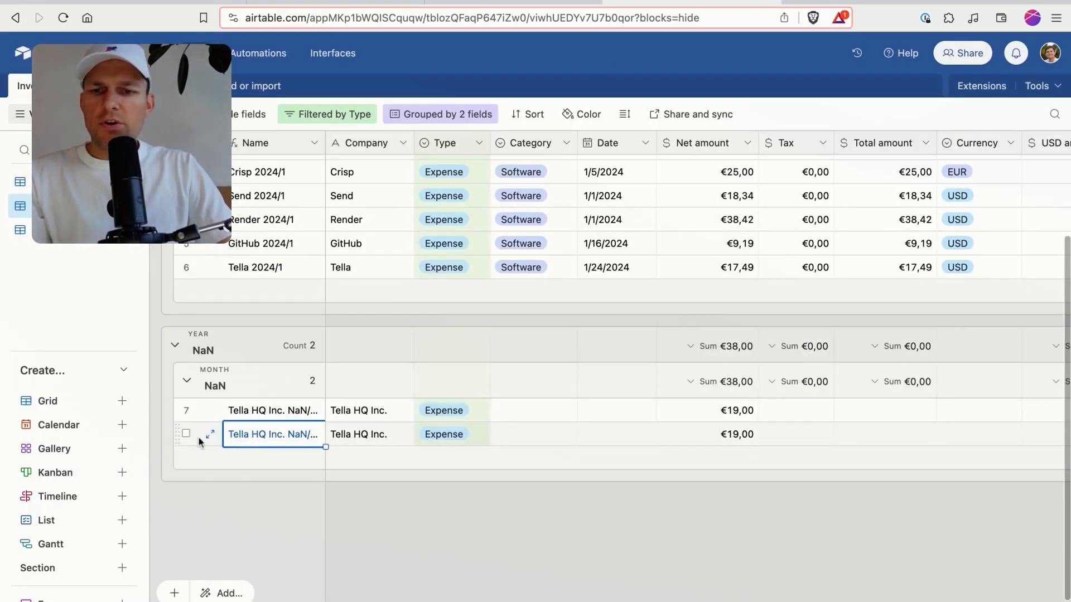
click(186, 410)
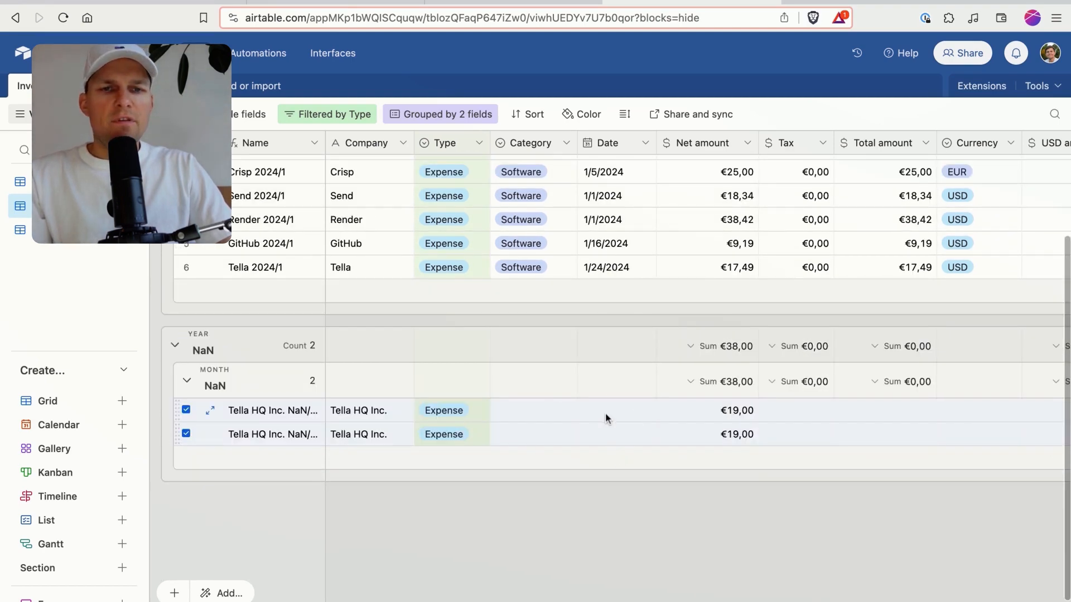
click(613, 427)
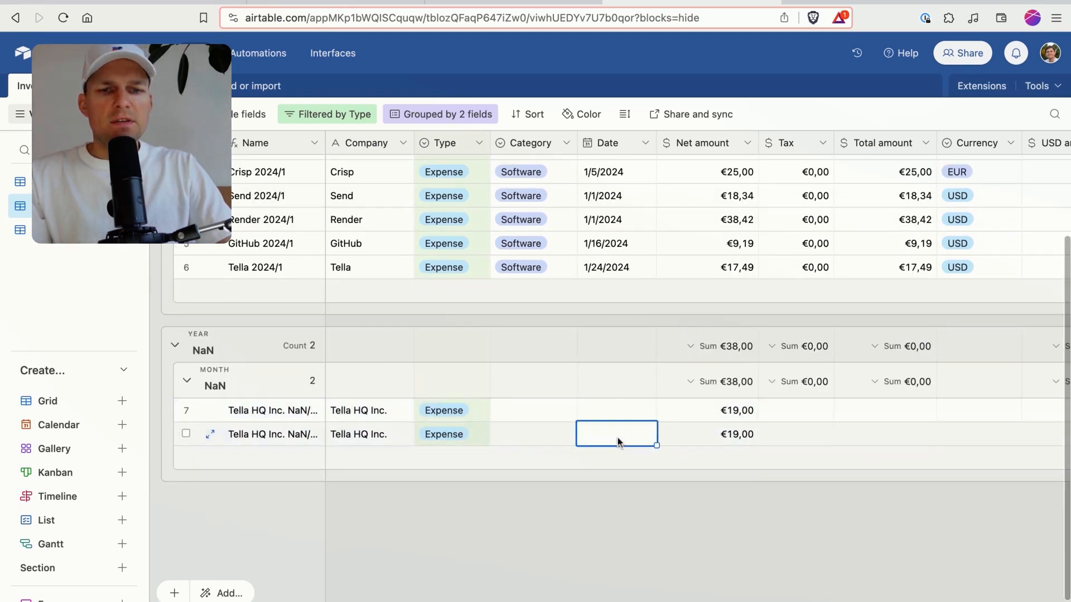
Review the test output and the Airtable step's field mapping back in Zapier
click(195, 2)
click(785, 355)
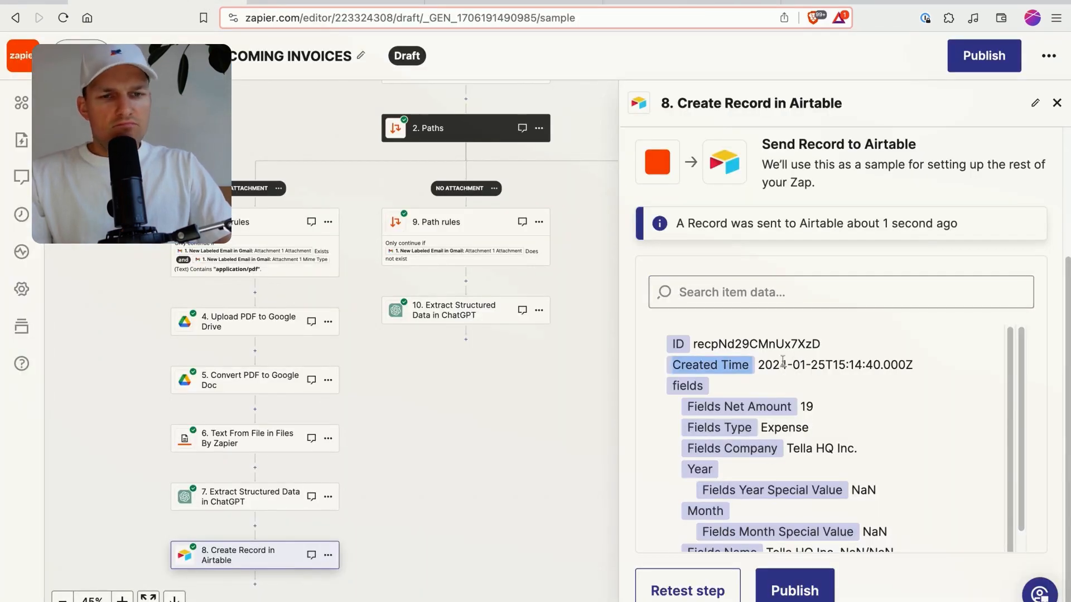
scroll(801, 401, down, 1)
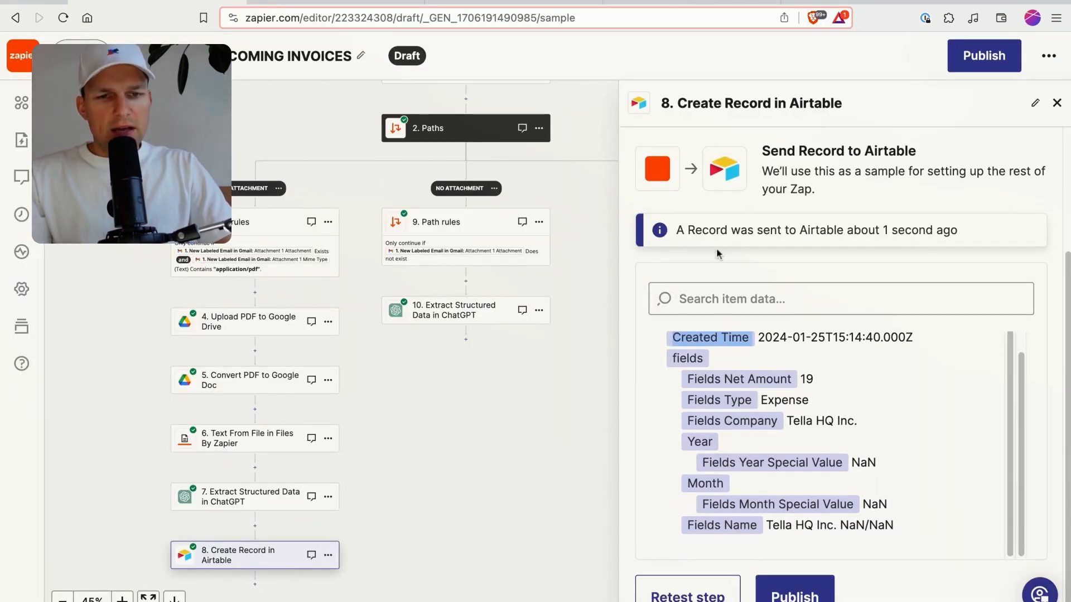
scroll(725, 334, up, 5)
click(707, 229)
scroll(748, 395, down, 5)
scroll(763, 357, down, 1)
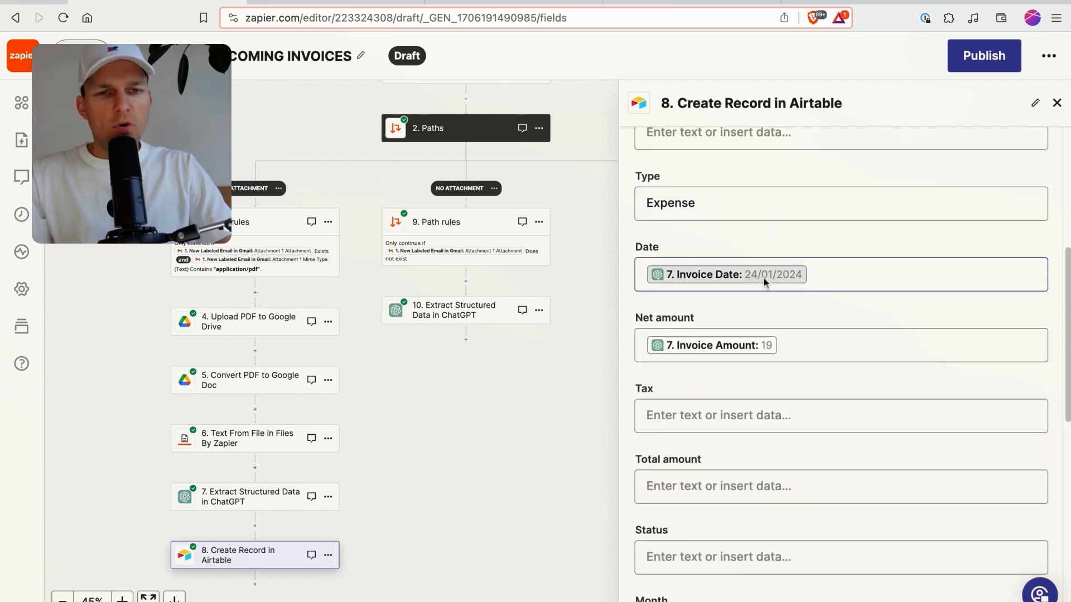
click(250, 496)
Change the Invoice date description's format from DD/MM/YYYY to MM/DD/YYYY
click(695, 452)
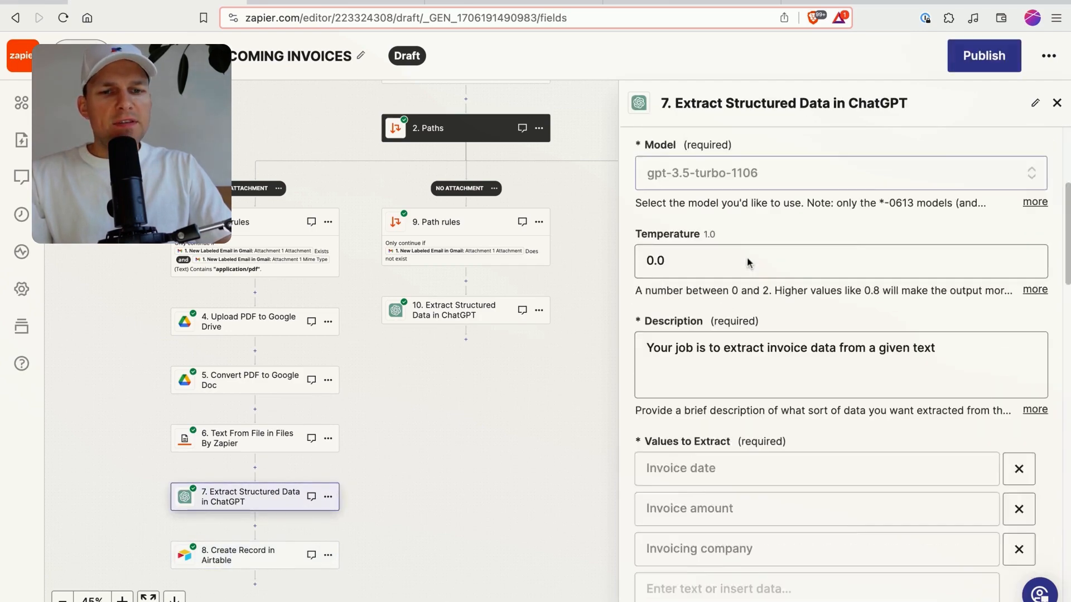
scroll(758, 267, down, 3)
scroll(770, 271, up, 7)
scroll(781, 281, down, 9)
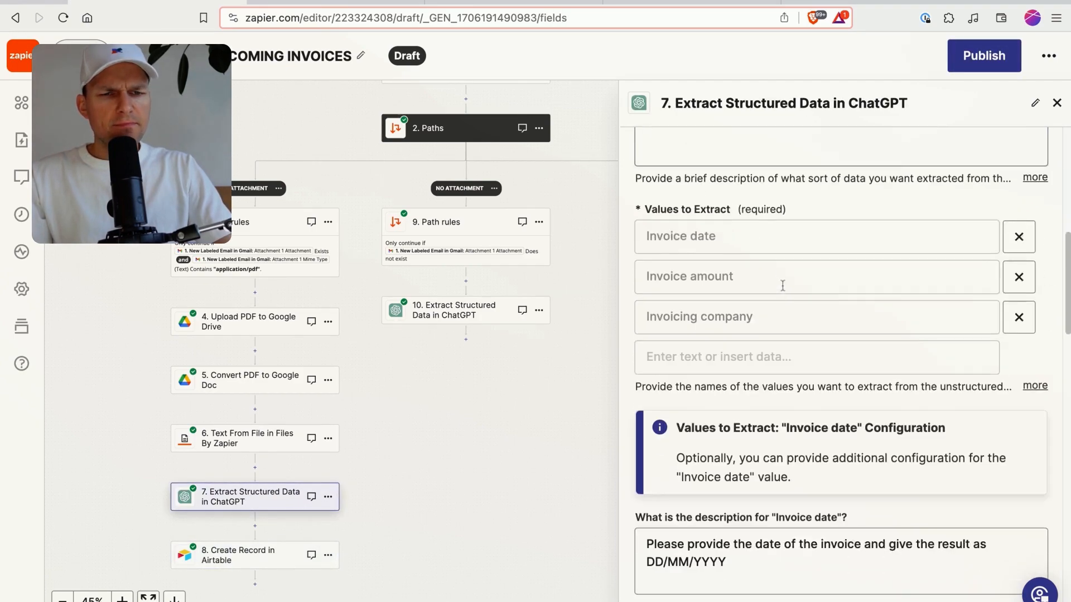
scroll(777, 301, down, 8)
scroll(730, 290, up, 5)
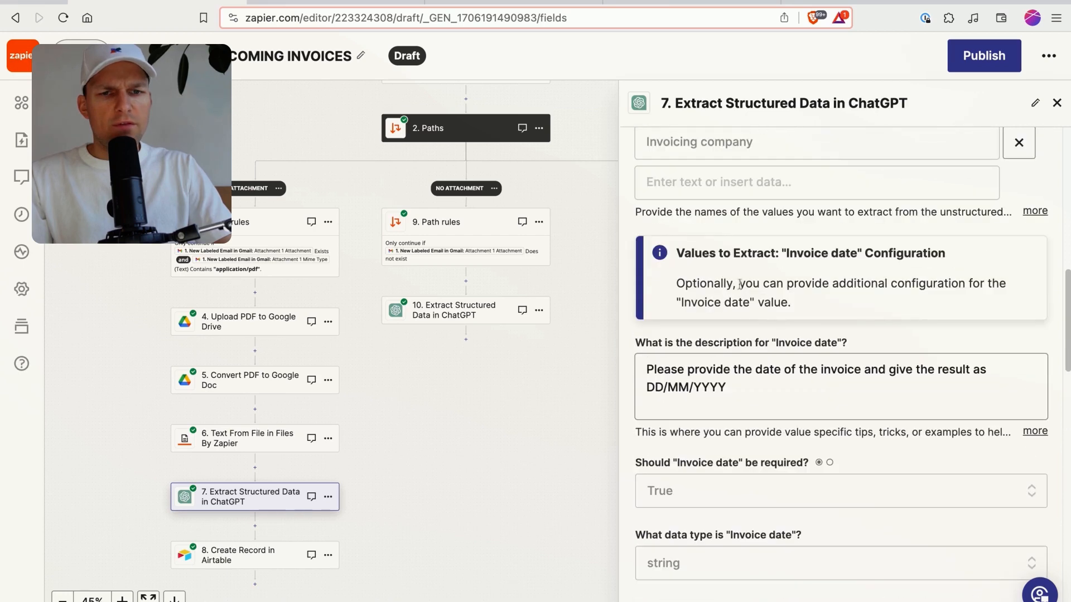
click(662, 390)
key(BackSpace)
key(BackSpace)
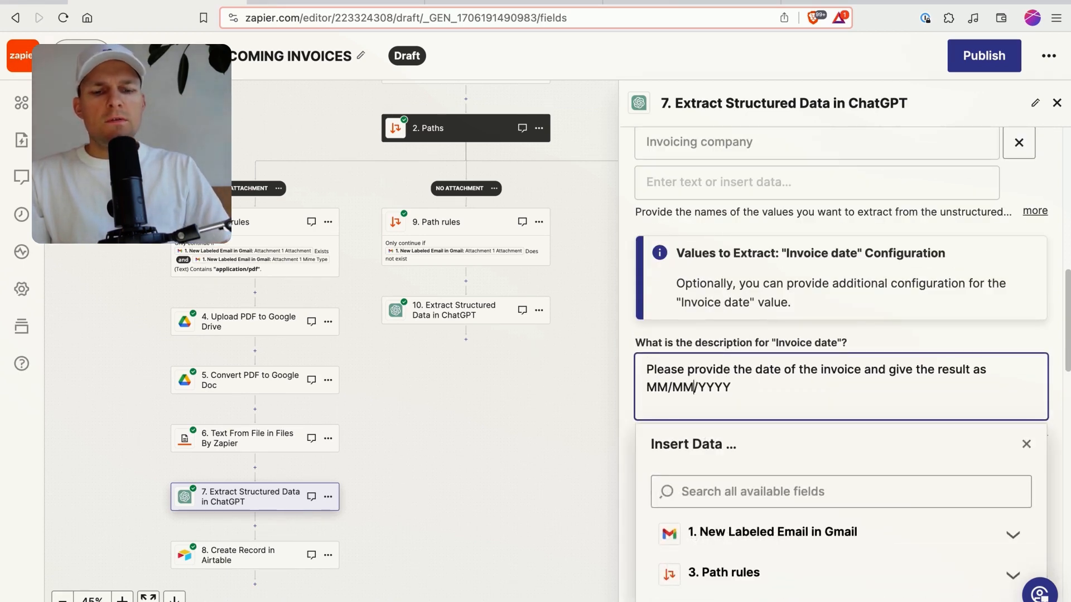
text(DD)
scroll(705, 369, down, 10)
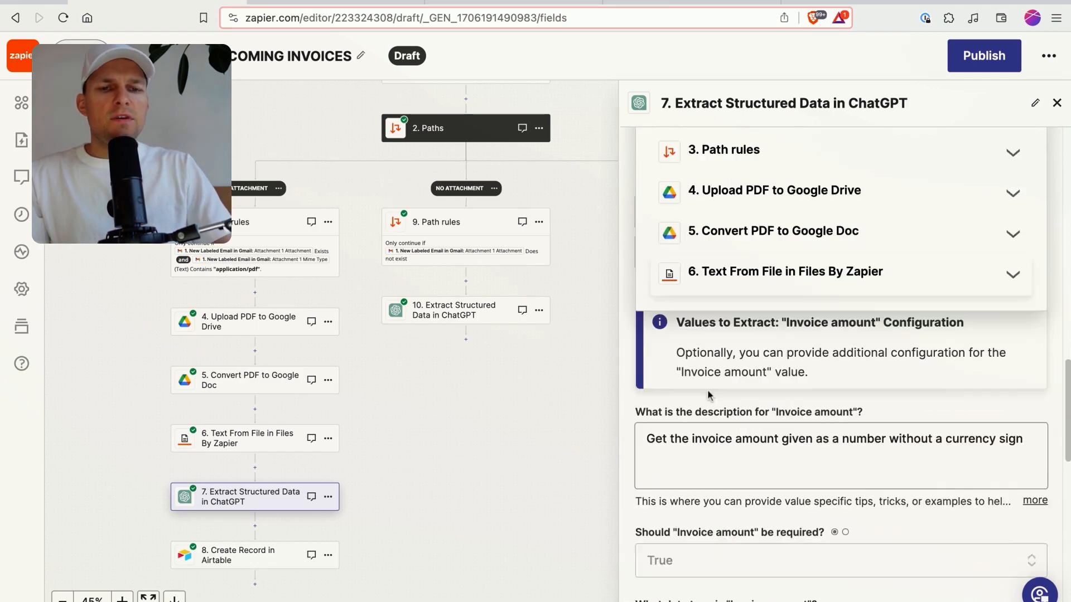
scroll(705, 368, up, 5)
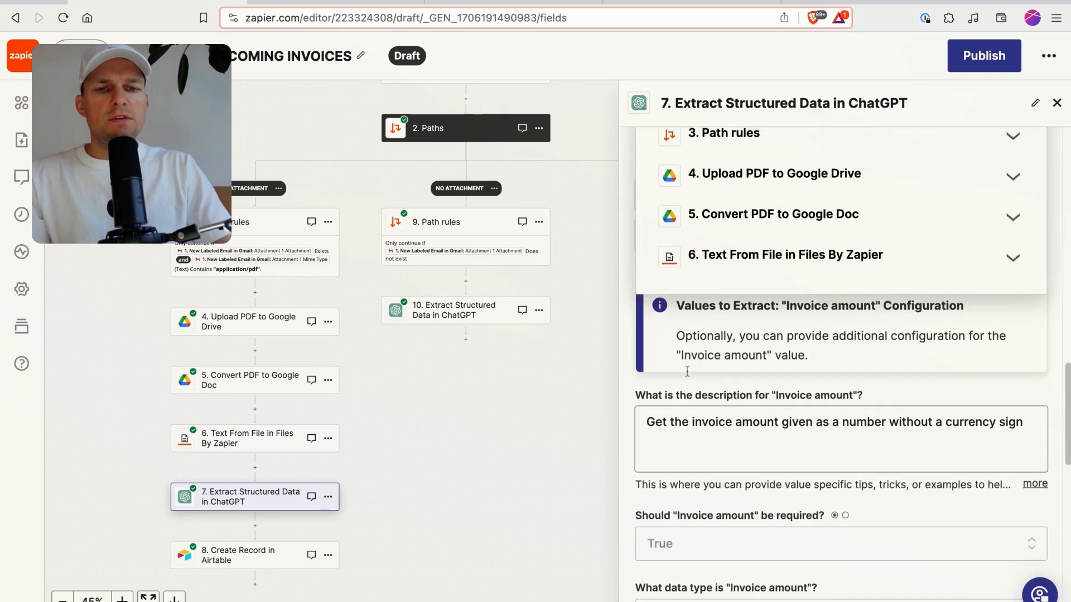
click(647, 400)
Save the extraction settings and retest, confirming the date now reads 01/24/2024
scroll(655, 357, up, 3)
click(665, 306)
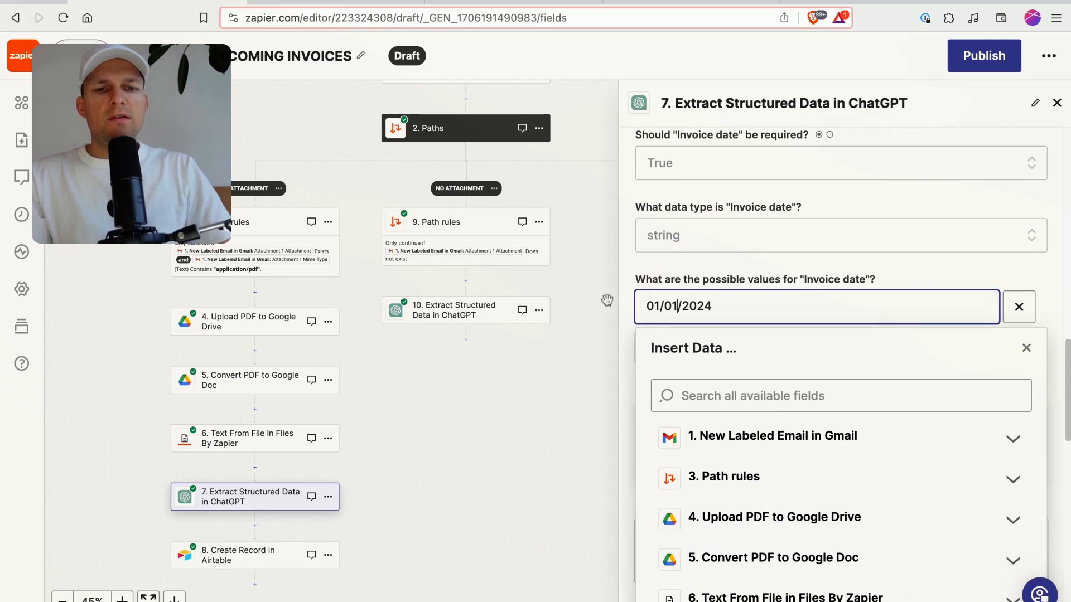
click(719, 274)
scroll(731, 268, down, 10)
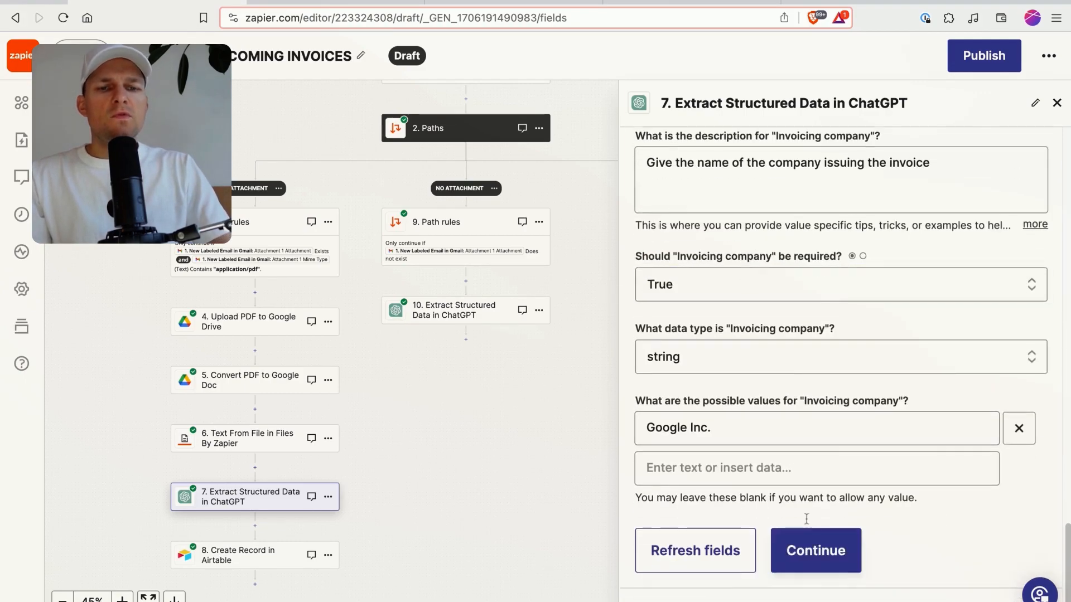
click(806, 549)
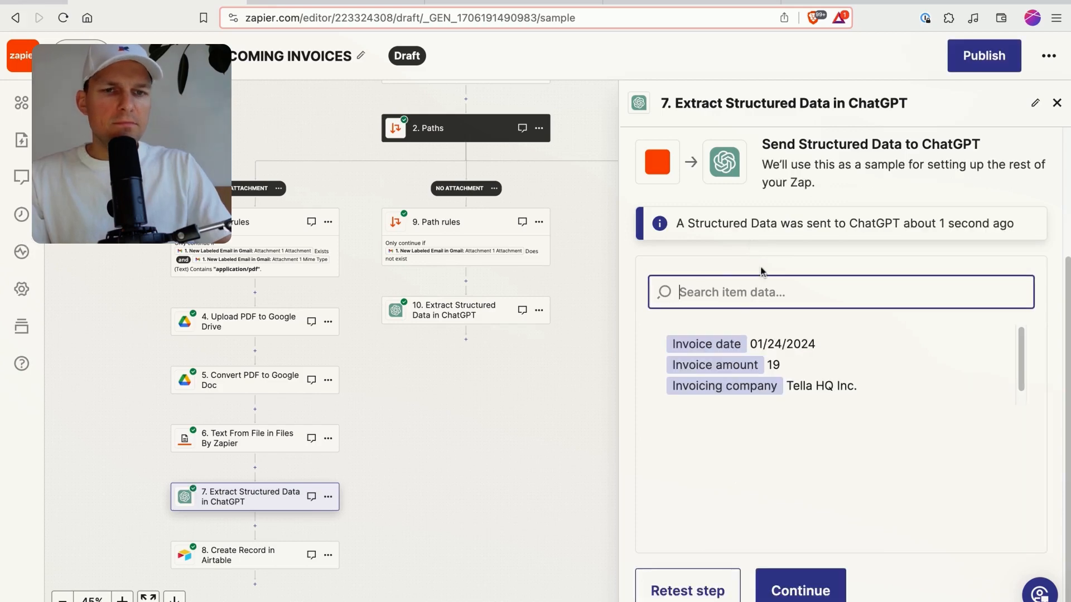
double_click(753, 344)
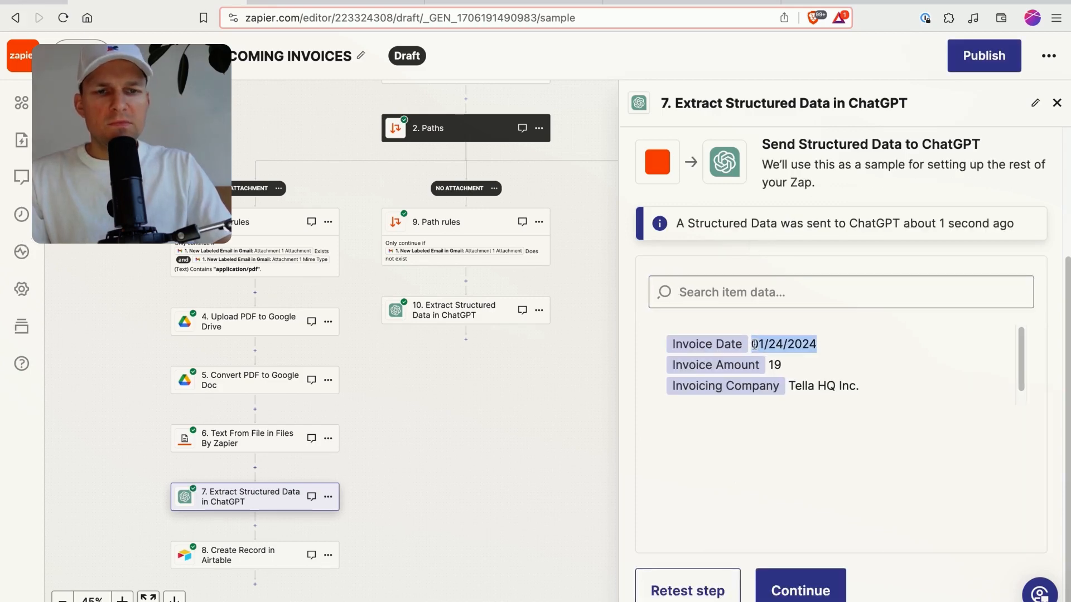
Reopen the Airtable step, keep Date mapped to Invoice Date 01/24/2024, and retest it
click(251, 568)
click(649, 362)
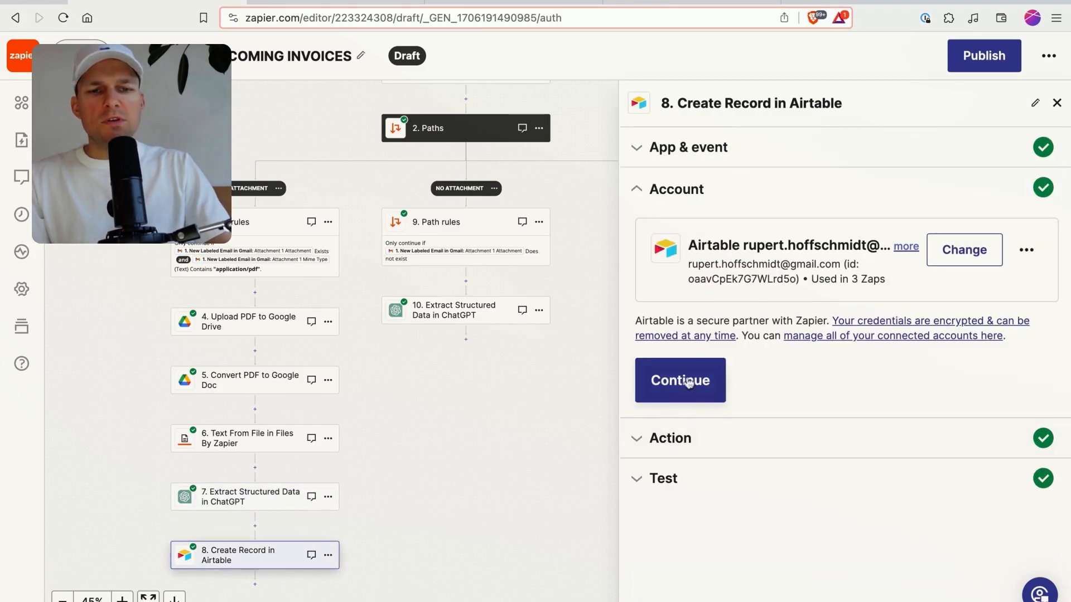
click(689, 382)
scroll(775, 403, down, 5)
click(820, 281)
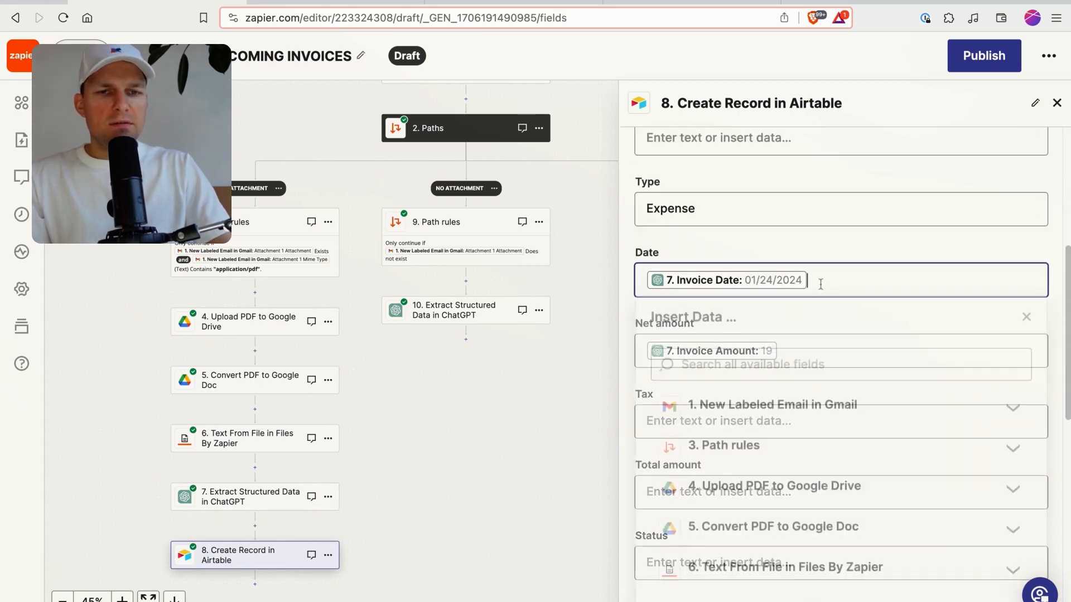
key(BackSpace)
key(ctrl+z)
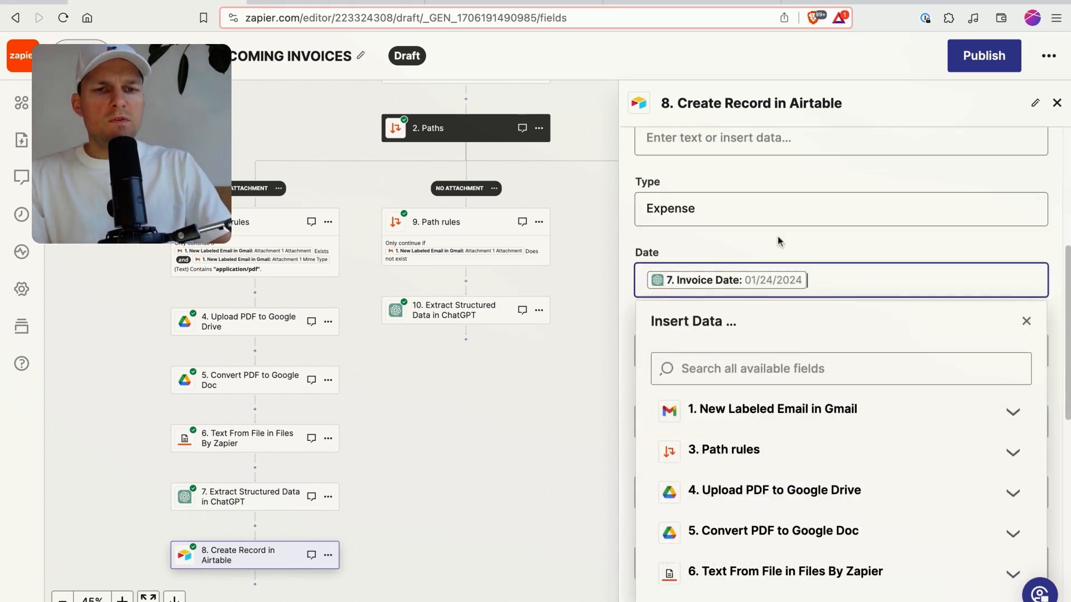
scroll(789, 218, down, 10)
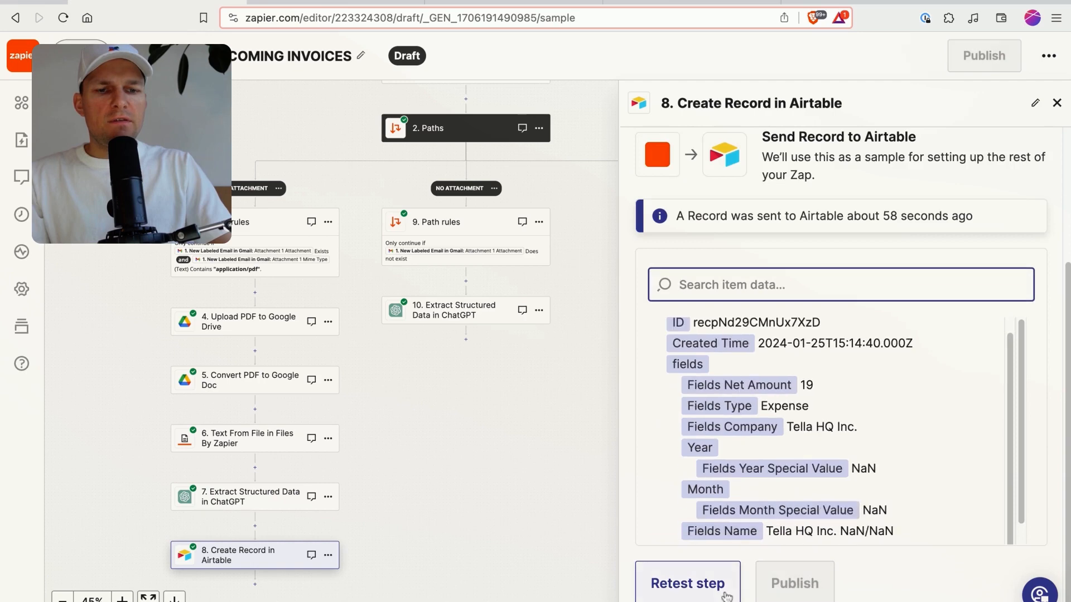
click(688, 583)
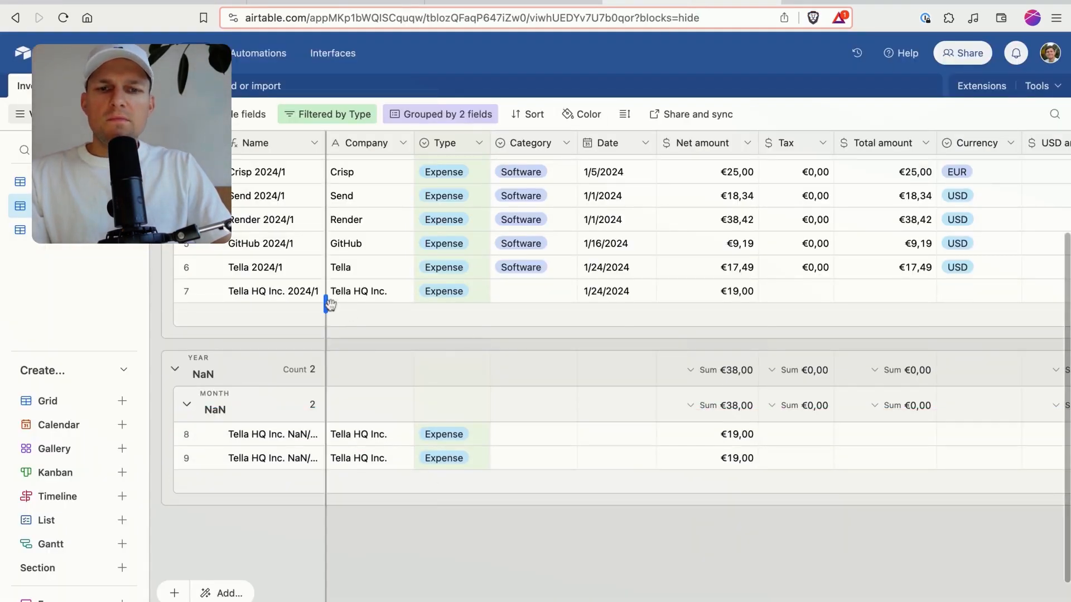
Delete the two NaN test records and the old Tella HQ Inc. 2024/1 test record from Airtable
click(187, 434)
click(187, 457)
right_click(250, 461)
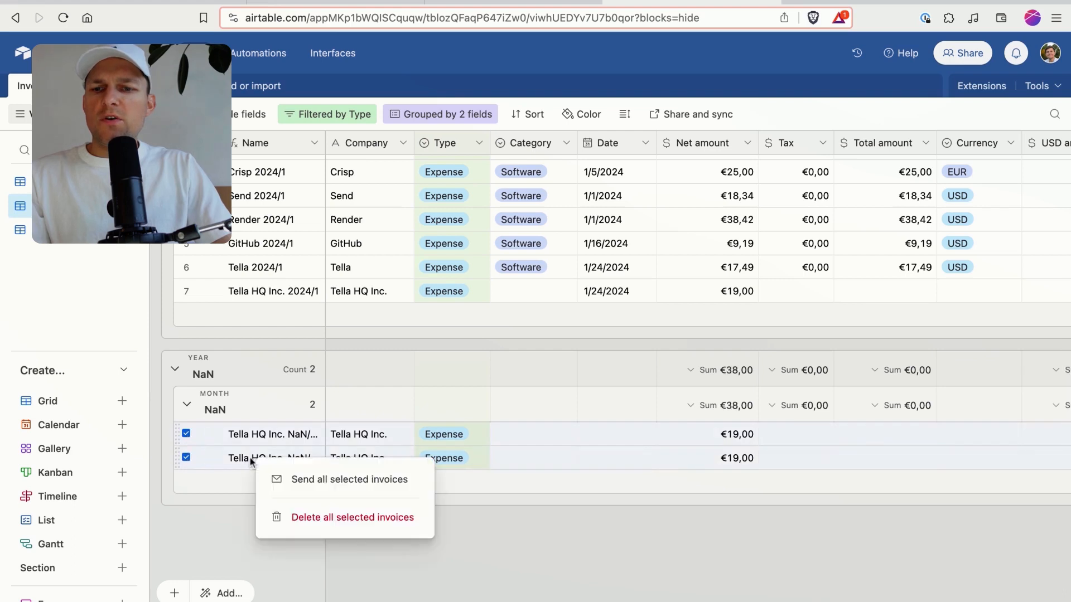
click(320, 509)
click(186, 393)
right_click(239, 393)
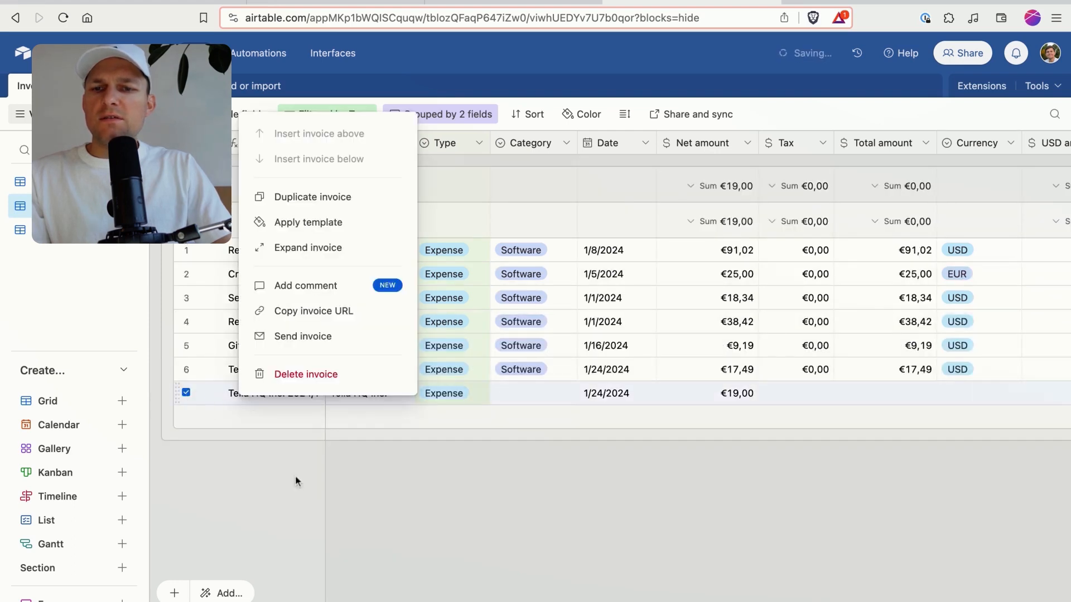
click(296, 374)
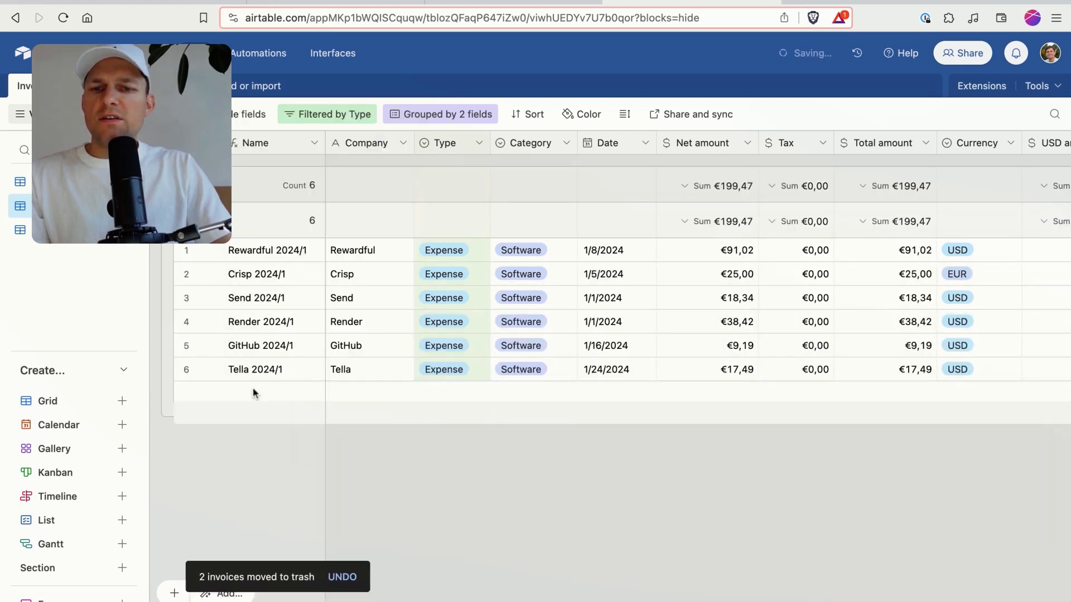
Retest Zapier's Create Record step to send a fresh test record to Airtable
click(186, 368)
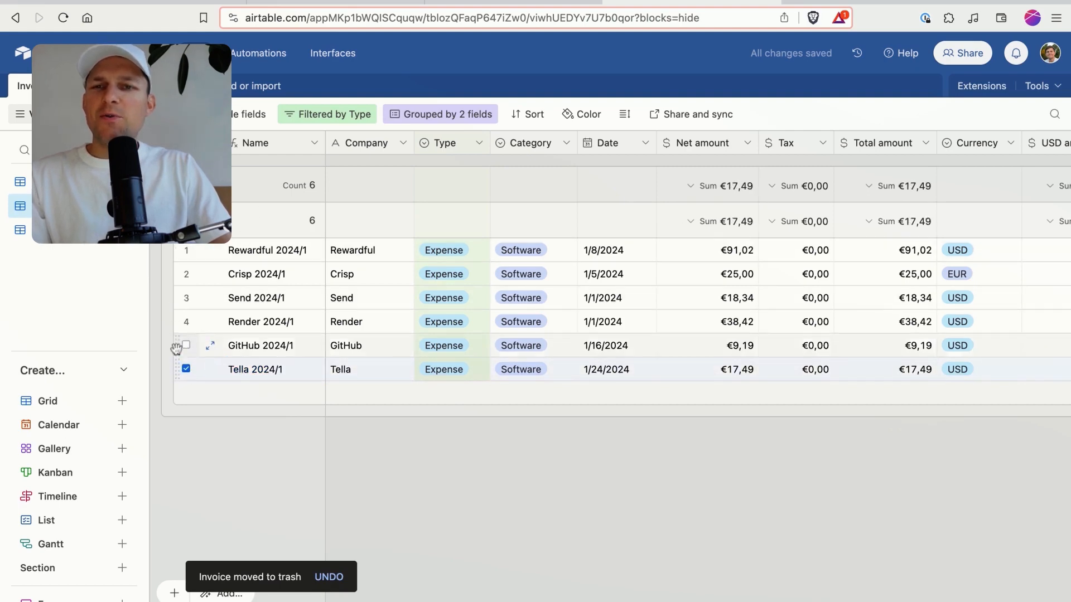
click(186, 369)
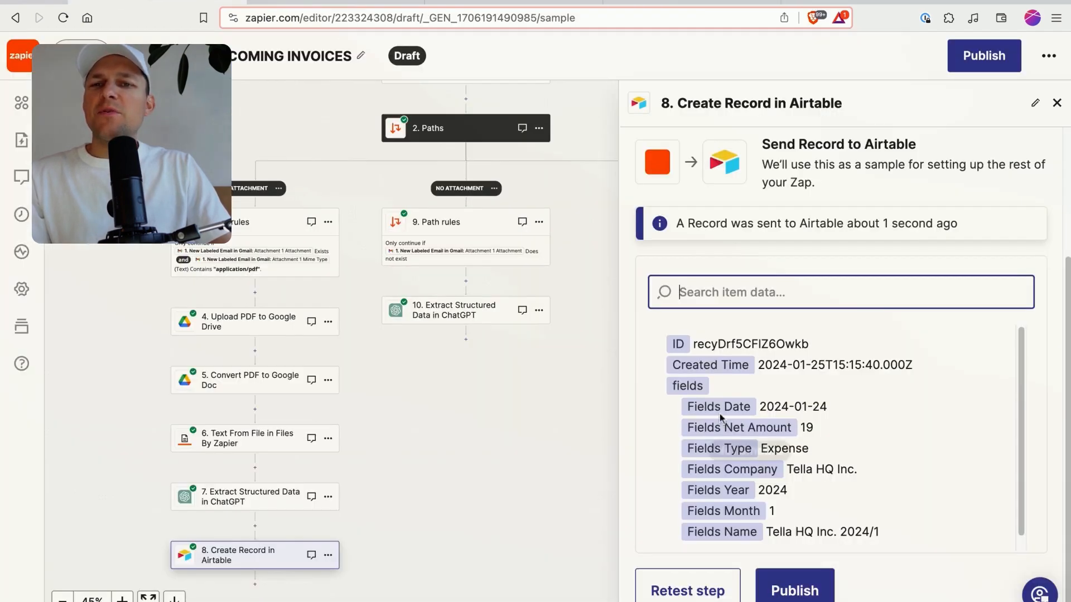
click(714, 588)
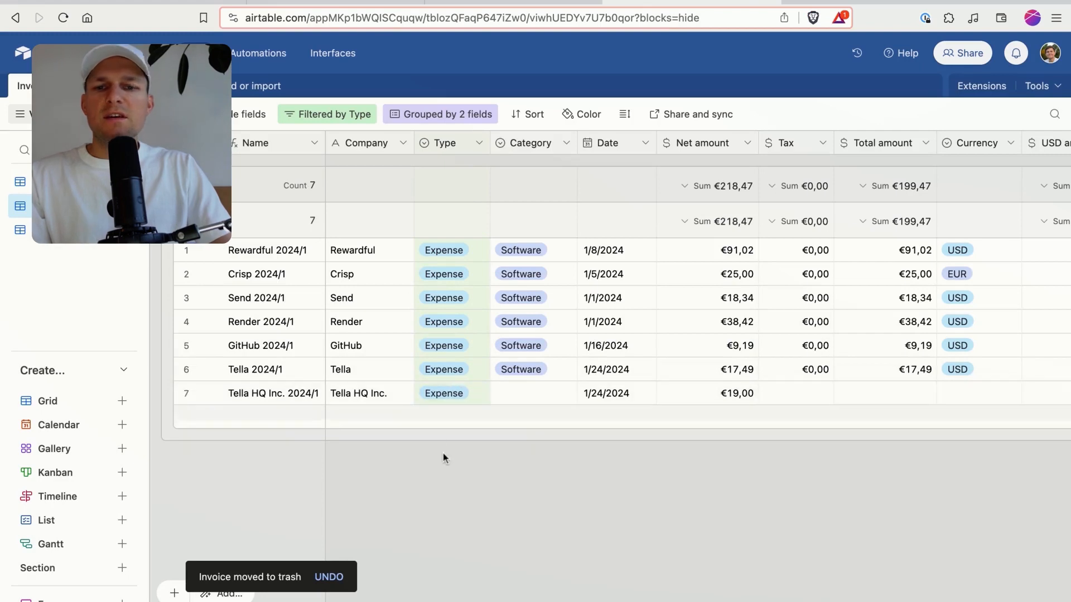
Verify the new Tella row: date 1/24/2024, net amount €19,00, empty Category and Document
click(574, 392)
click(619, 393)
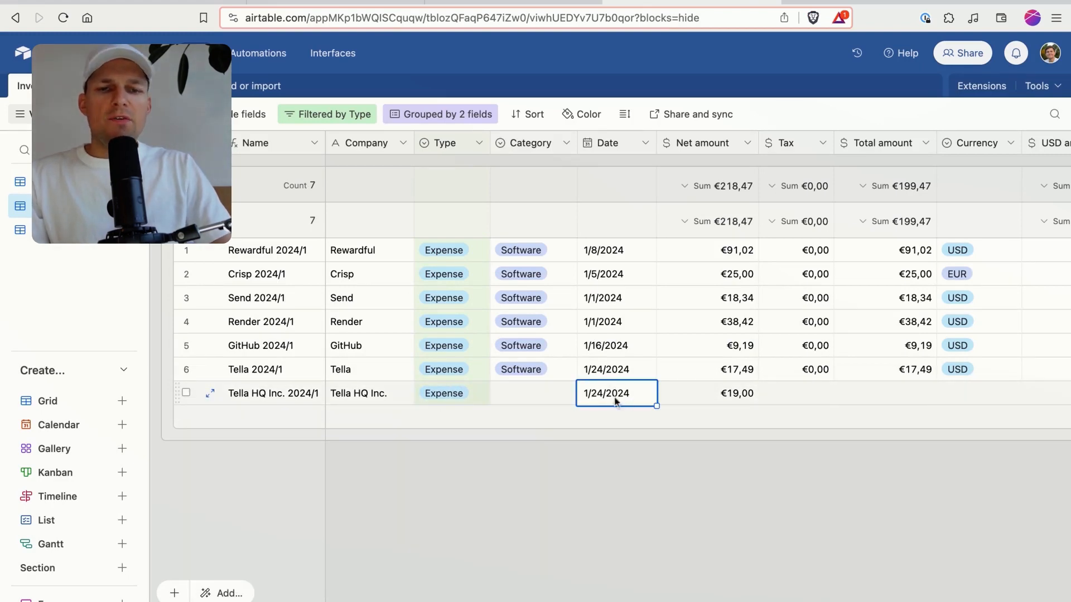
click(379, 397)
click(268, 394)
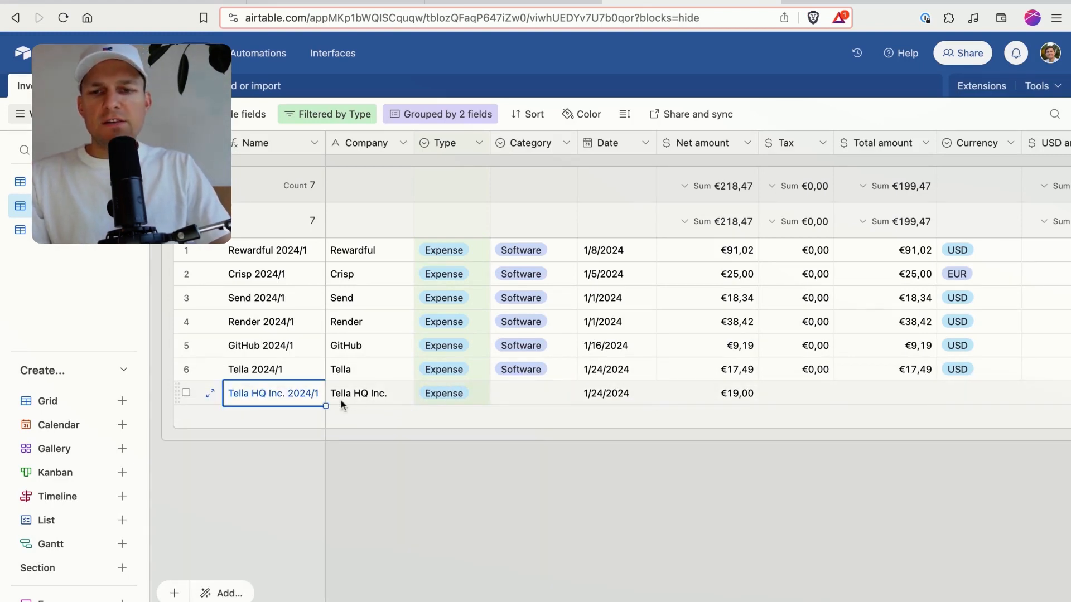
click(380, 397)
scroll(374, 400, right, 5)
click(480, 400)
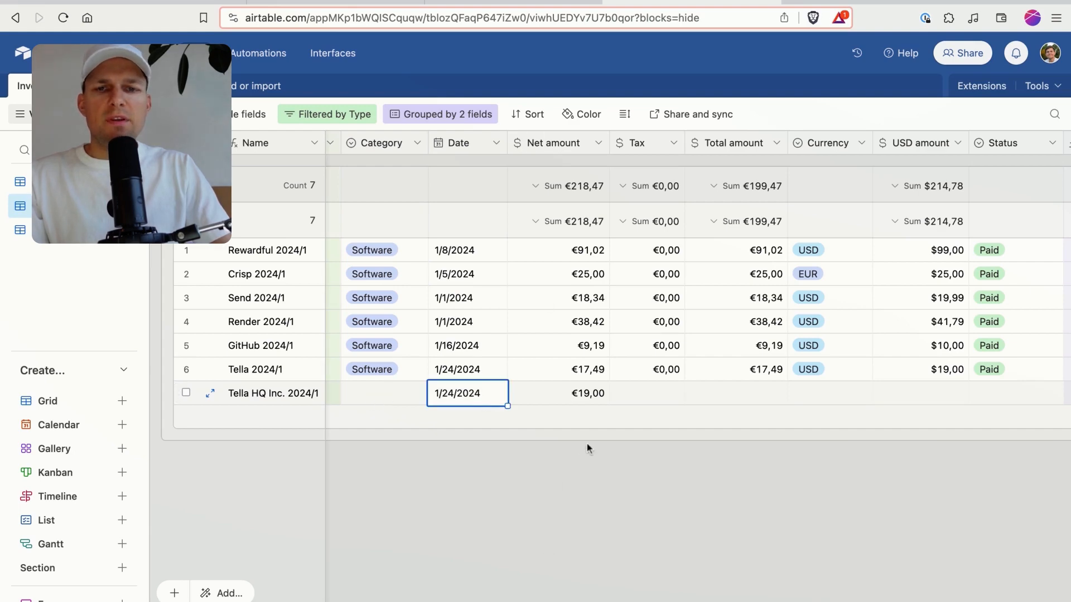
scroll(625, 435, right, 5)
scroll(552, 422, left, 6)
click(650, 396)
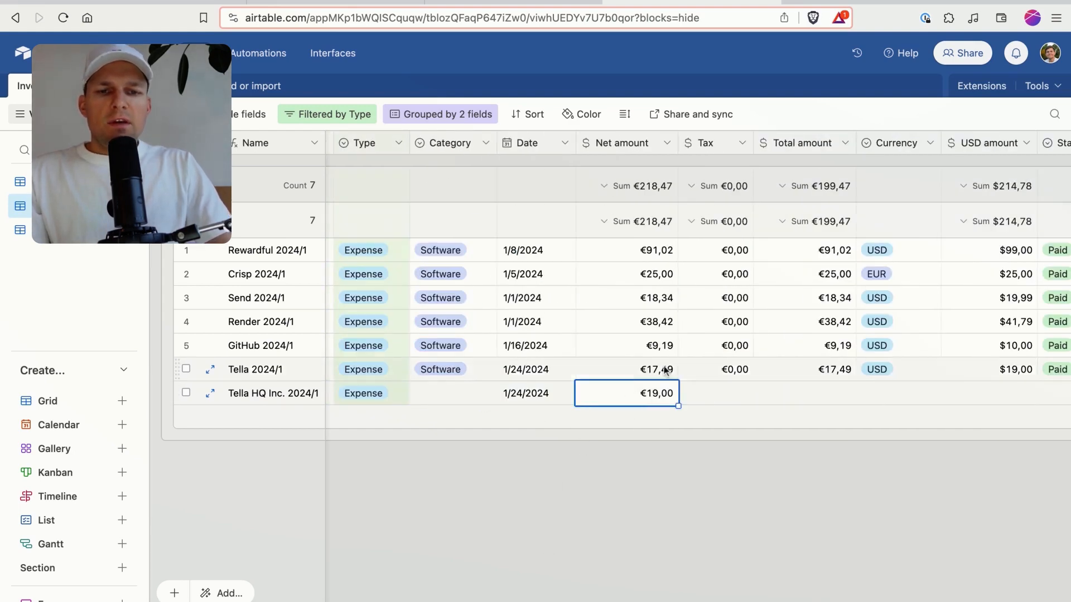
scroll(688, 413, right, 5)
click(923, 395)
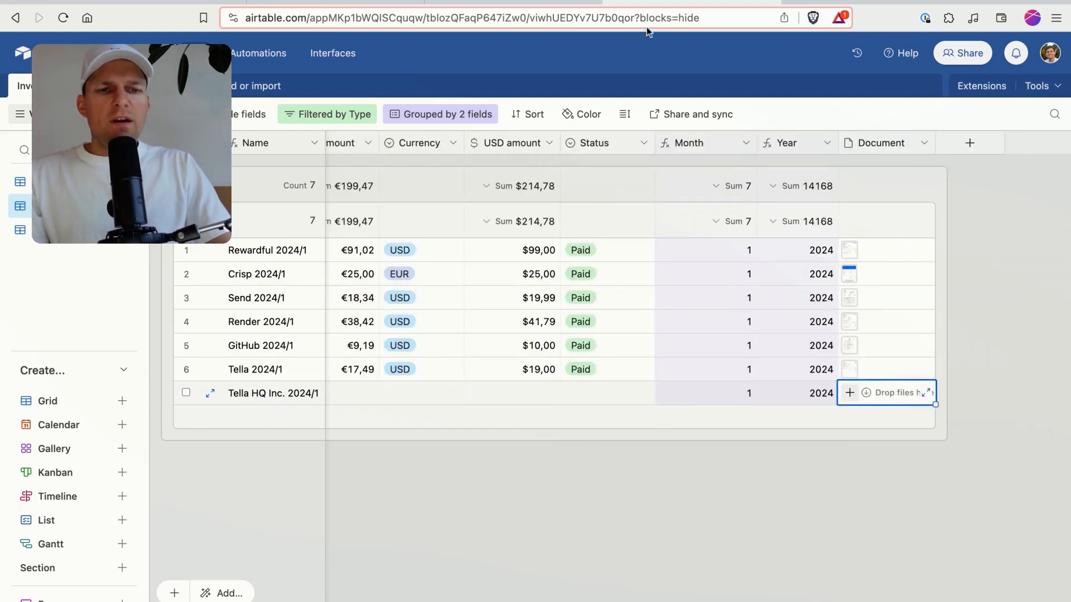
click(190, 2)
scroll(751, 396, down, 1)
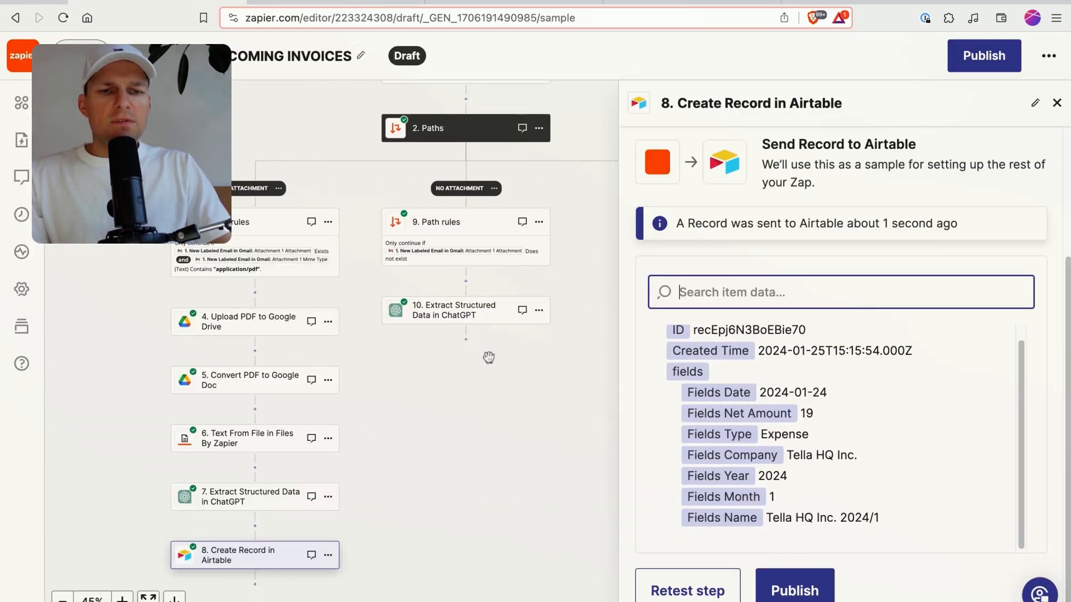
Show step 8's setup sections, then confirm the new Airtable row's empty Currency and €19,00 net amount
click(255, 555)
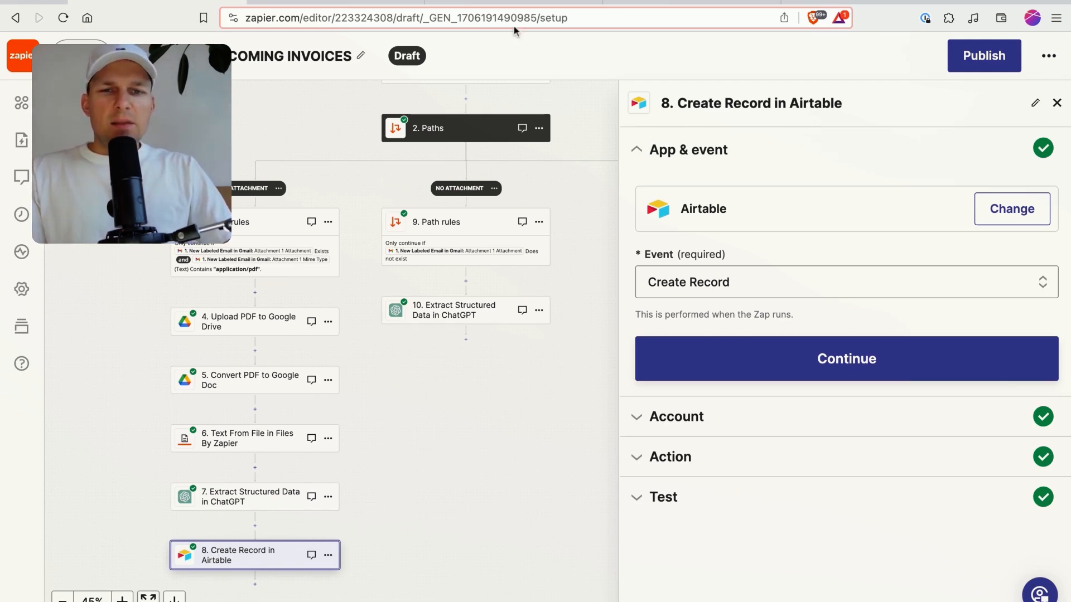
click(662, 2)
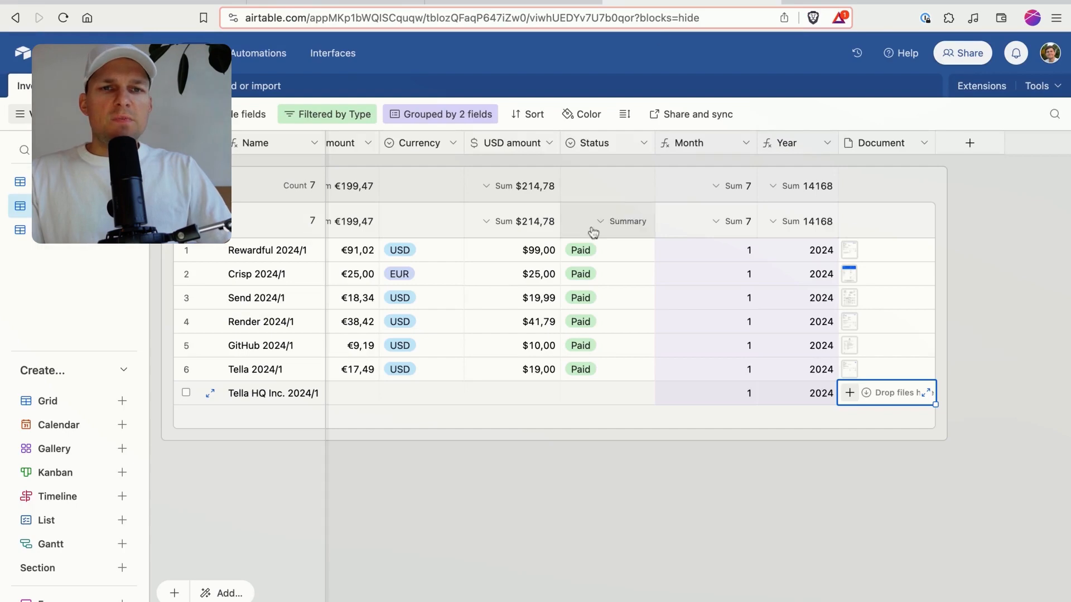
scroll(596, 232, left, 7)
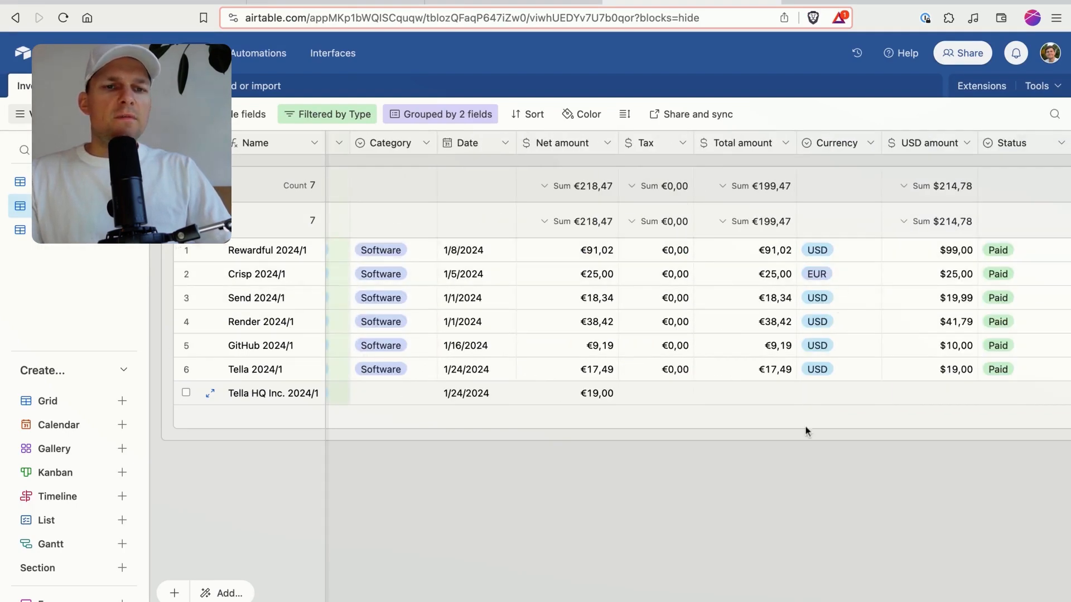
click(809, 397)
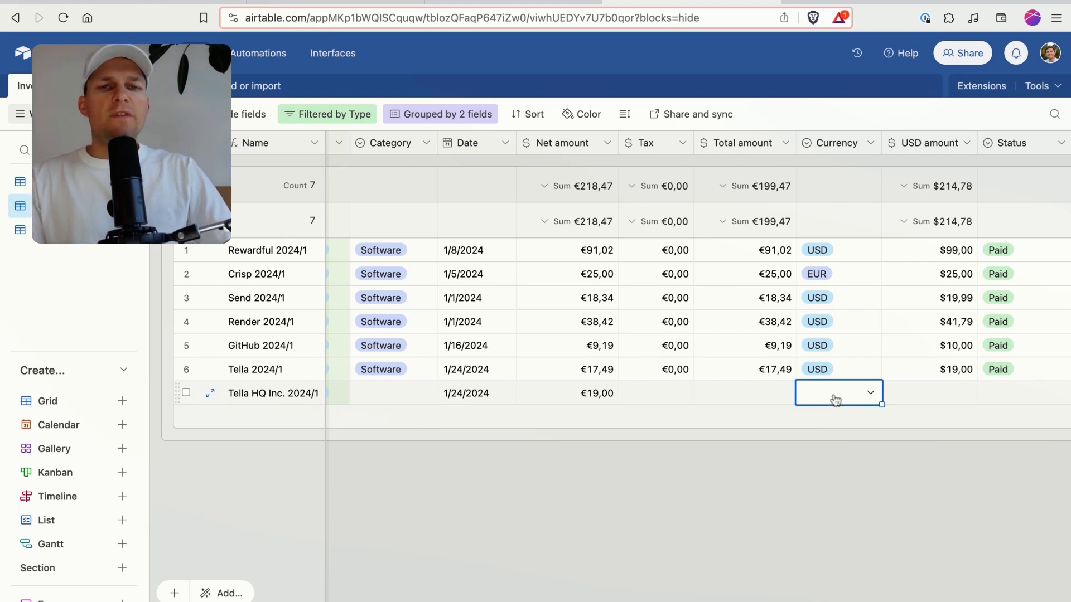
click(557, 394)
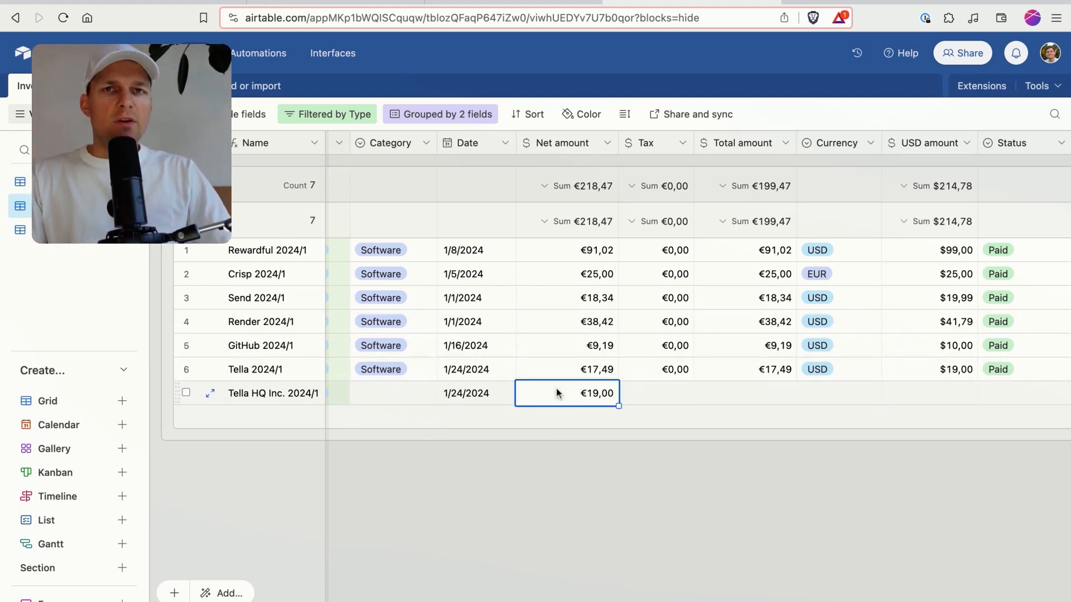
click(167, 2)
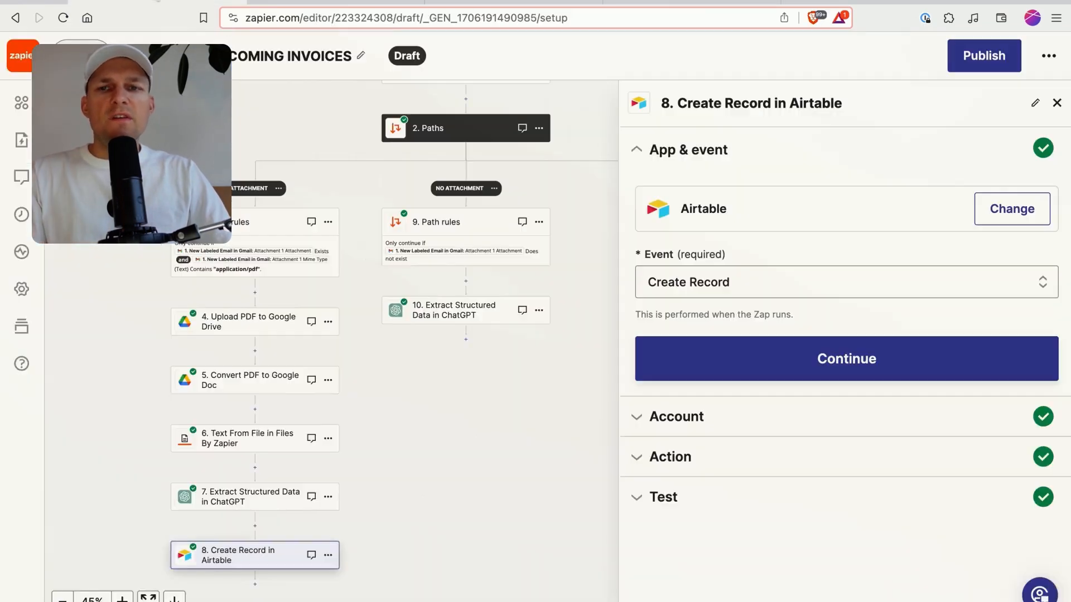
Open step 7, Extract Structured Data in ChatGPT, and pan the workflow toward the Gmail trigger
click(234, 495)
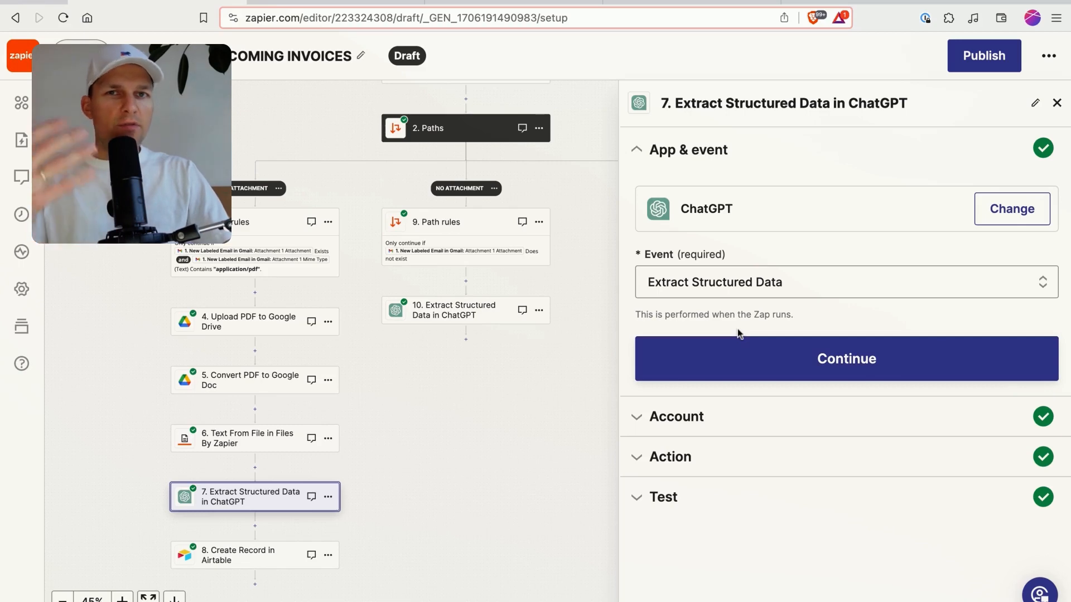
scroll(426, 421, down, 1)
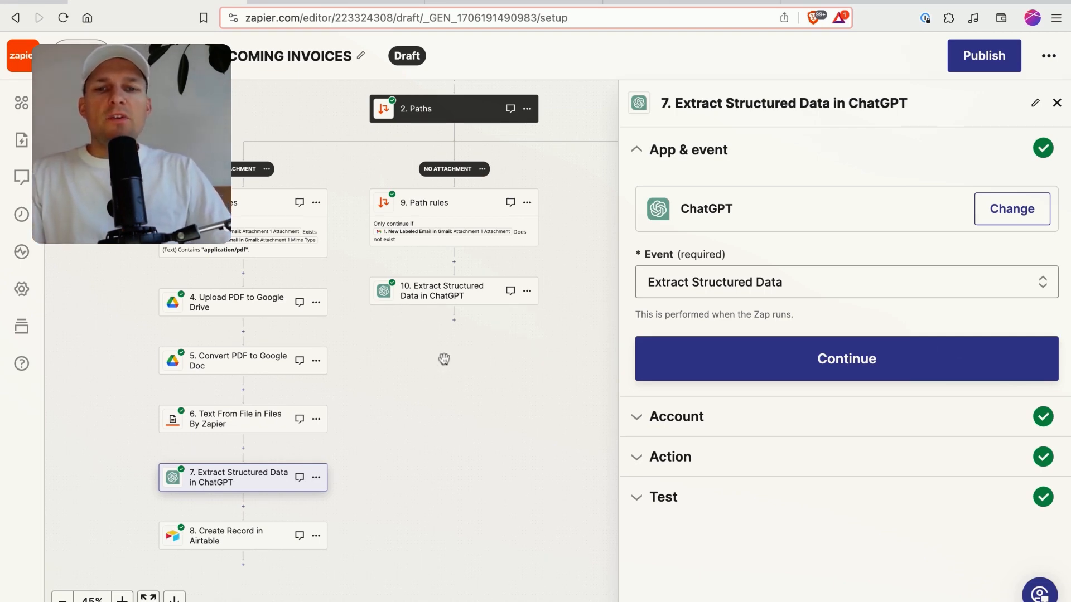
drag(444, 359, 411, 468)
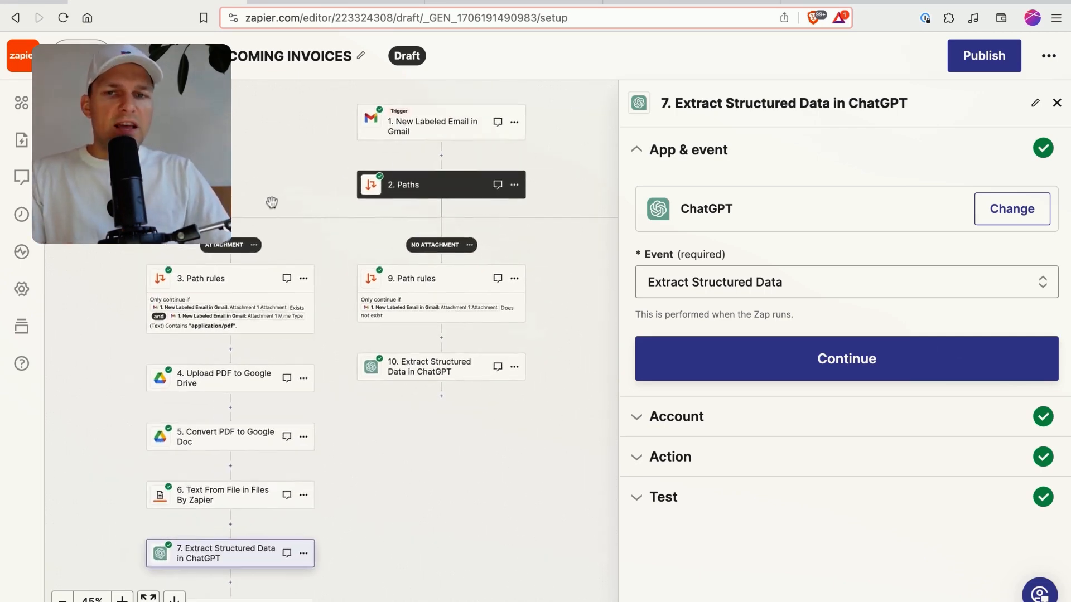
scroll(474, 329, down, 3)
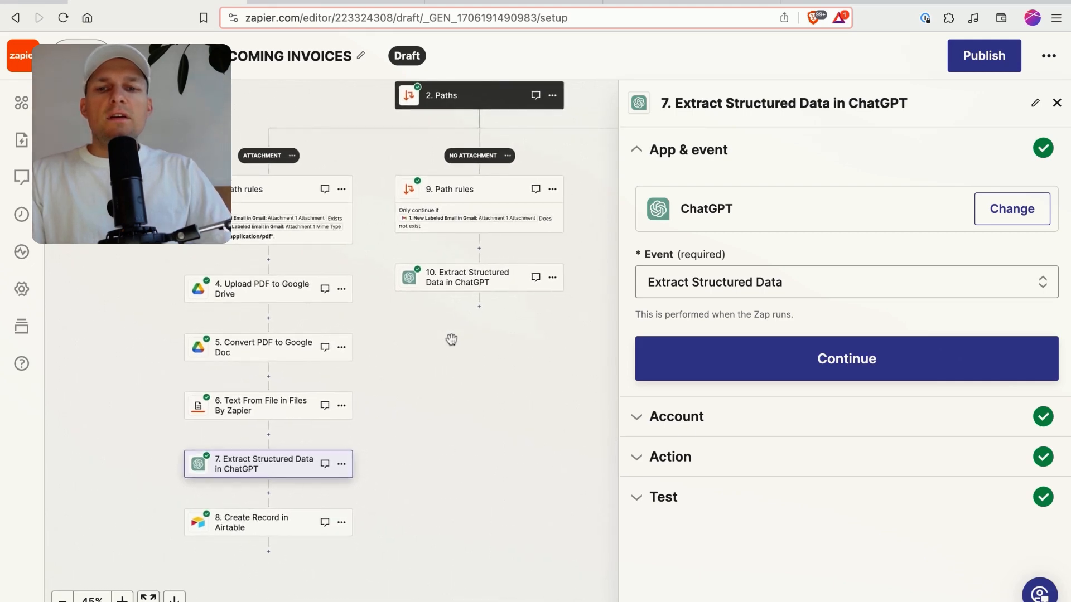
scroll(457, 332, right, 2)
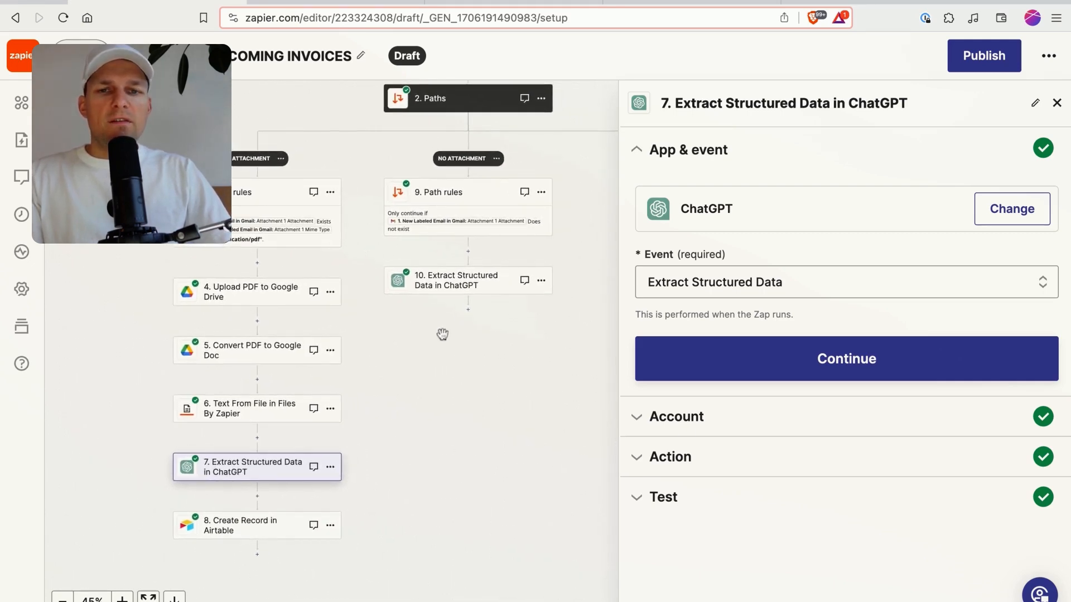
scroll(442, 334, up, 3)
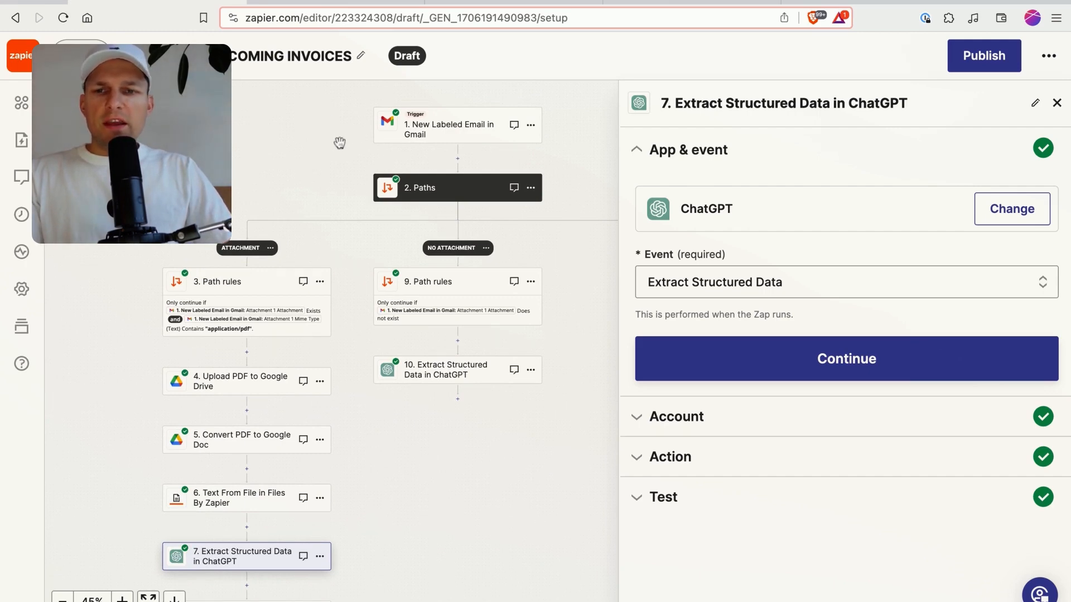
Select the New Labeled Email in Gmail trigger to review its settings
click(472, 135)
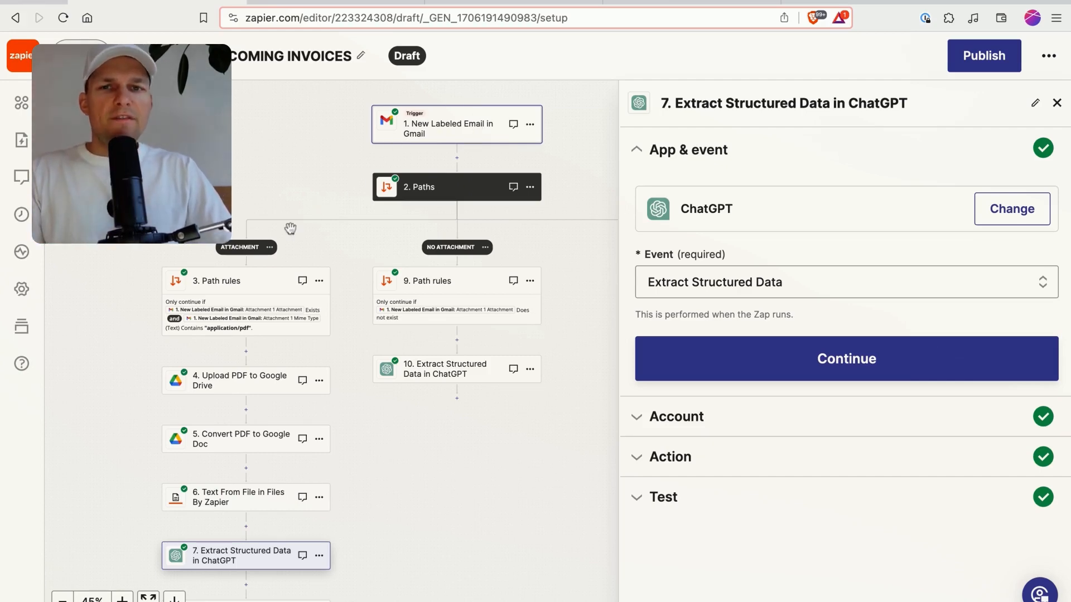
scroll(295, 159, down, 2)
scroll(294, 159, left, 1)
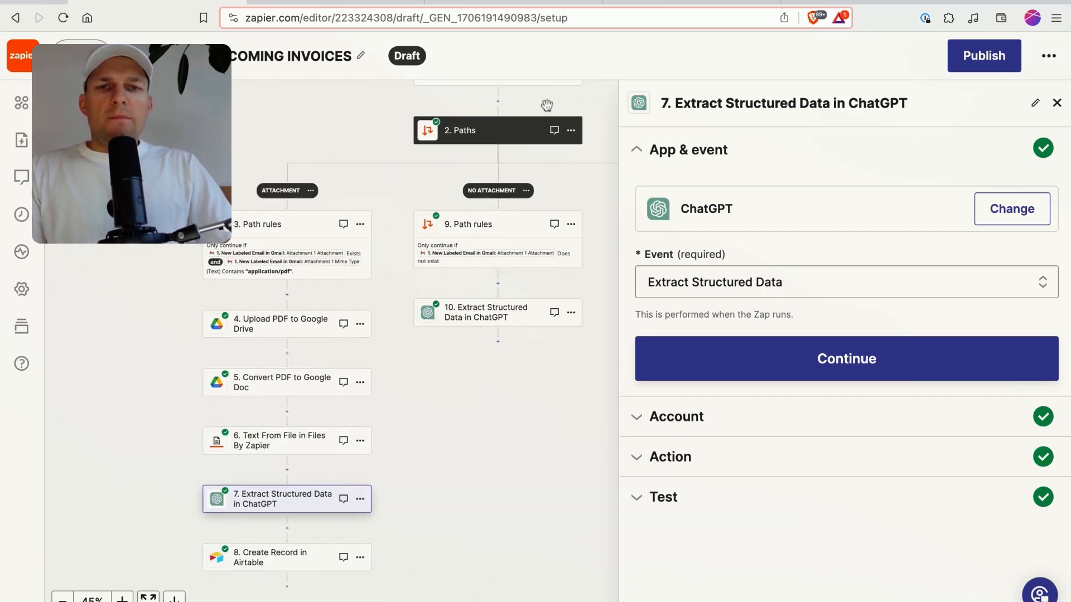
Compare the Date values of the GitHub 2024/1 and Tella 2024/1 rows in Airtable
click(678, 3)
click(488, 351)
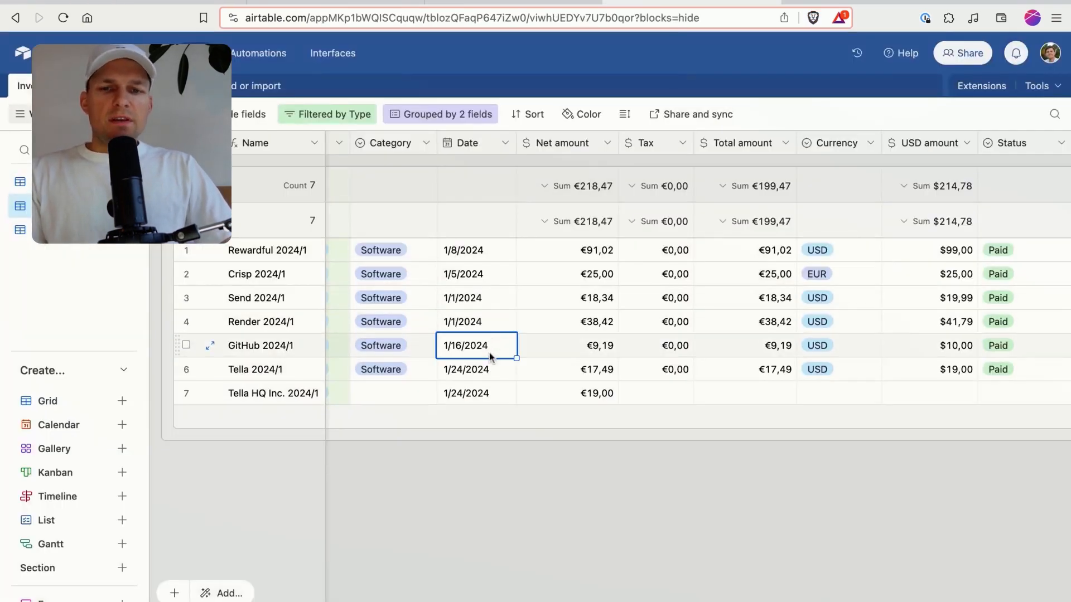
click(484, 368)
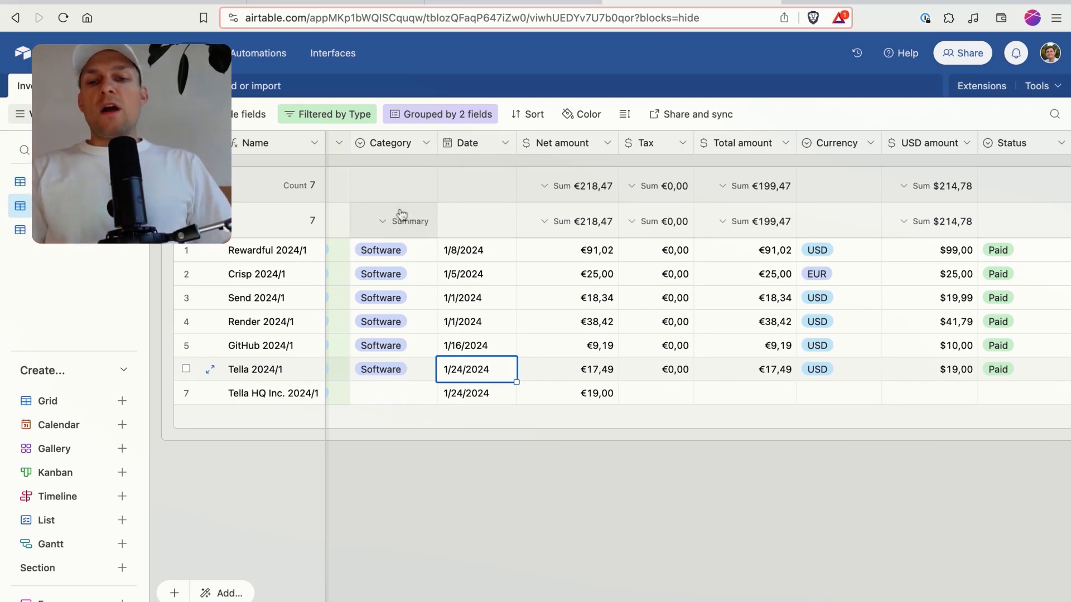
click(157, 2)
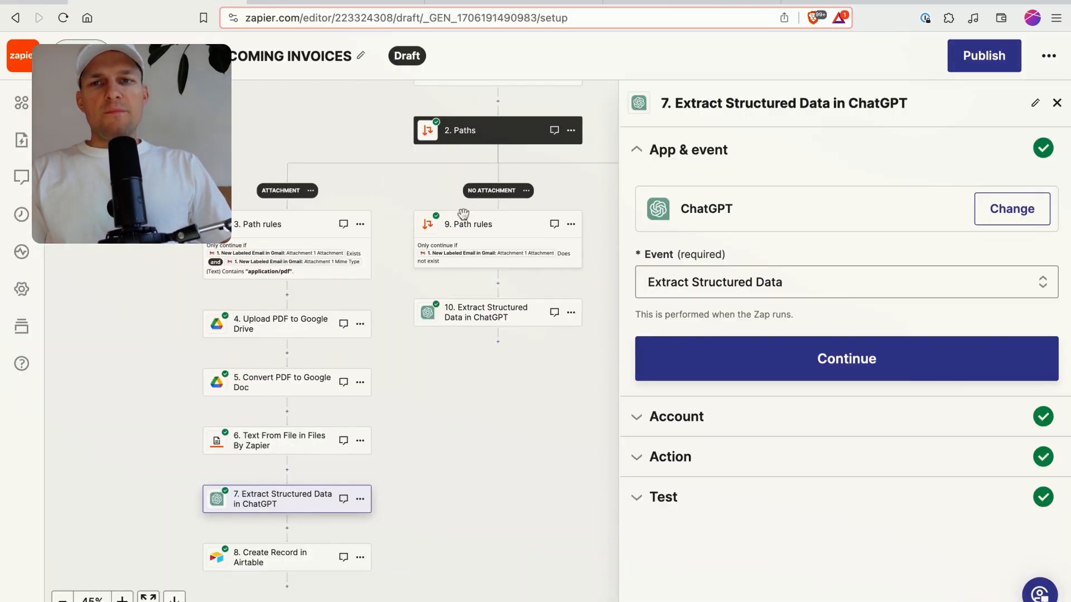
drag(468, 388, 425, 382)
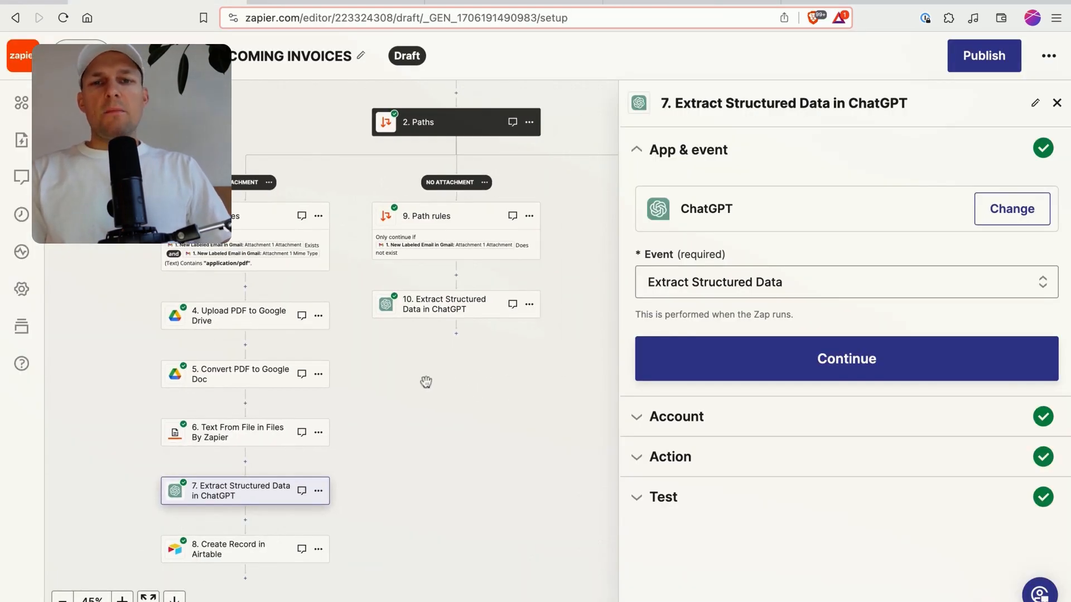